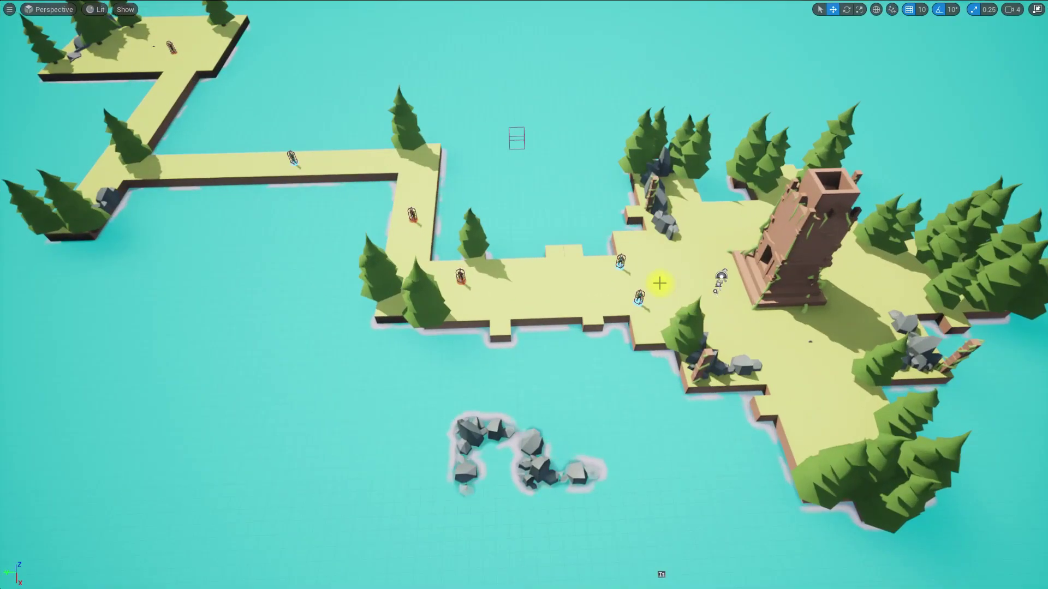
Run a test play, select both blue units, then stop it
key(alt+p)
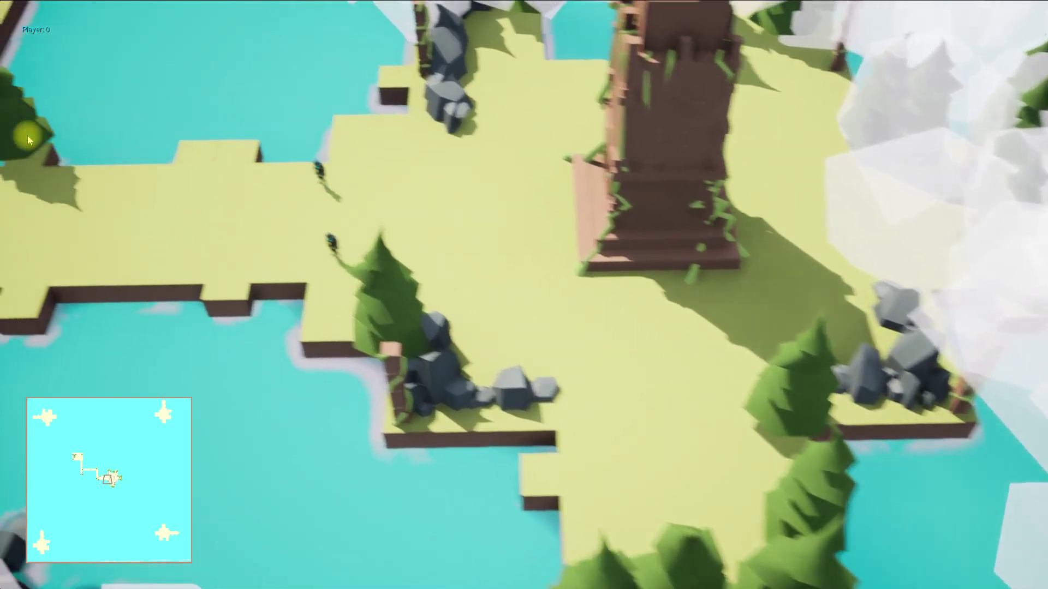
scroll(491, 252, up, 2)
drag(643, 363, 665, 384)
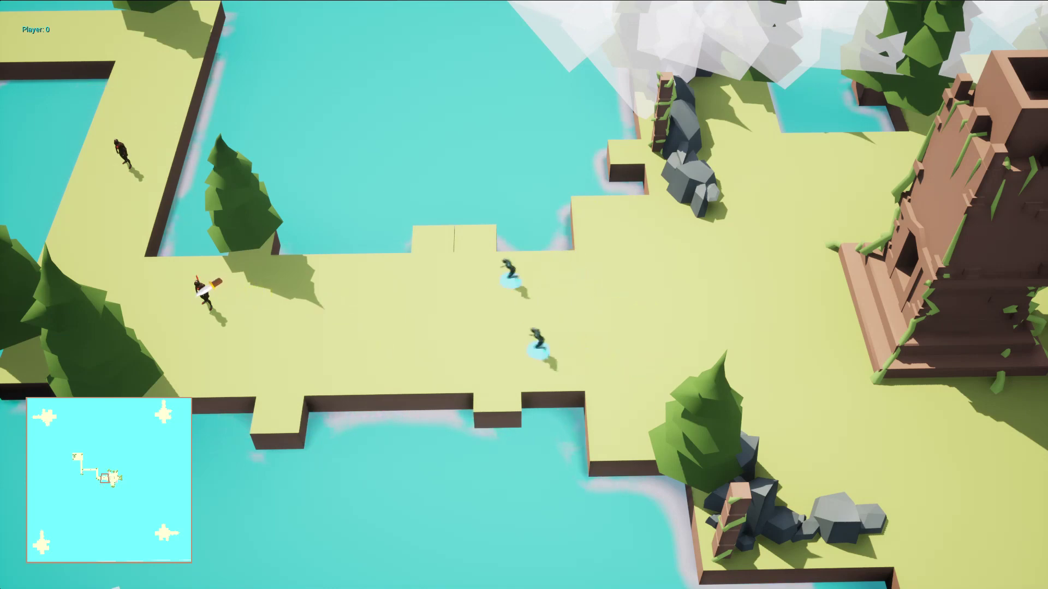
scroll(524, 295, up, 2)
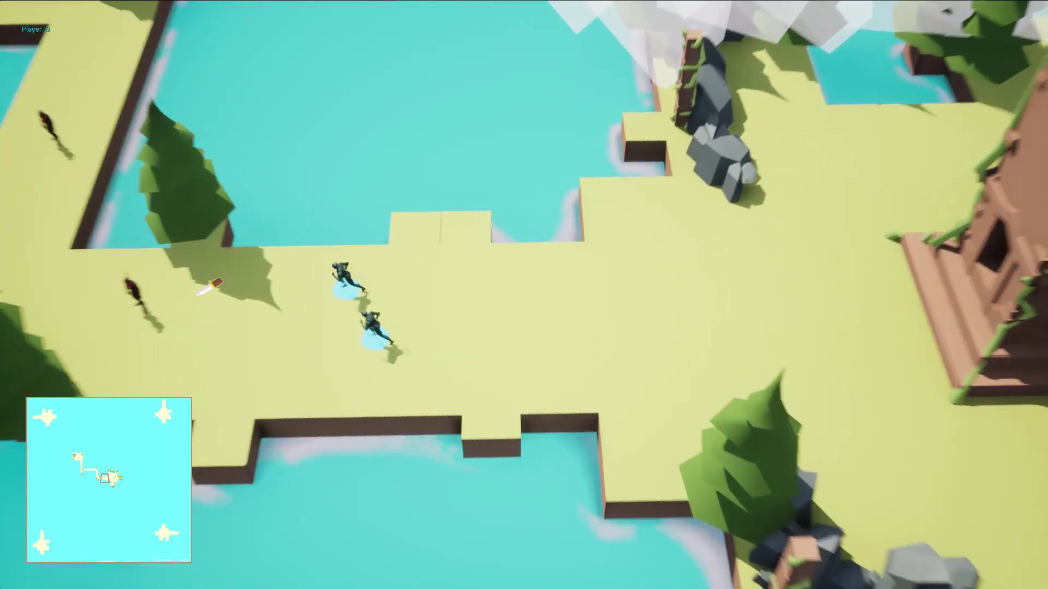
scroll(224, 296, down, 3)
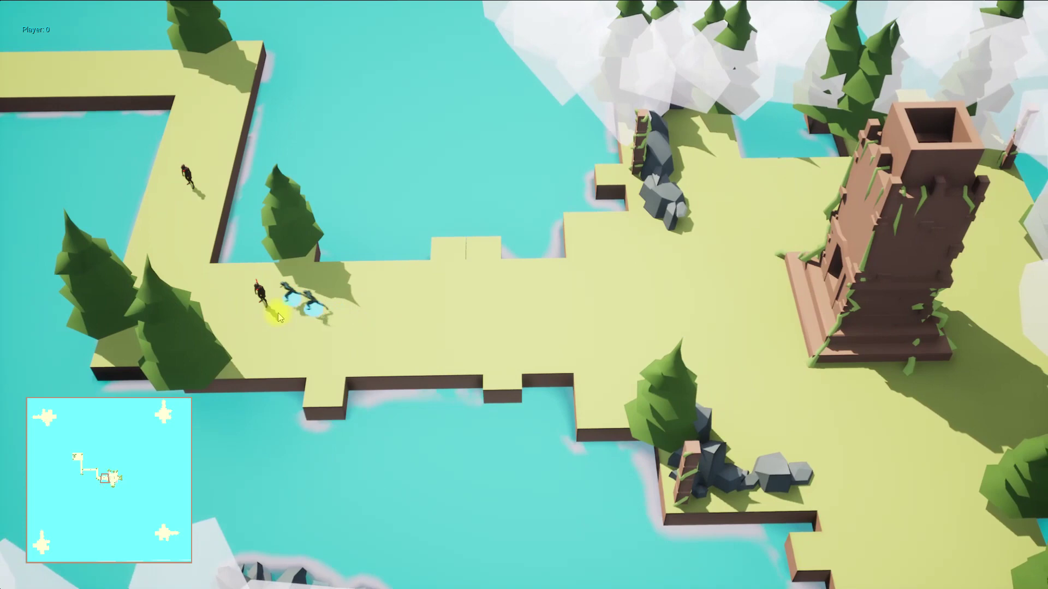
scroll(277, 313, up, 2)
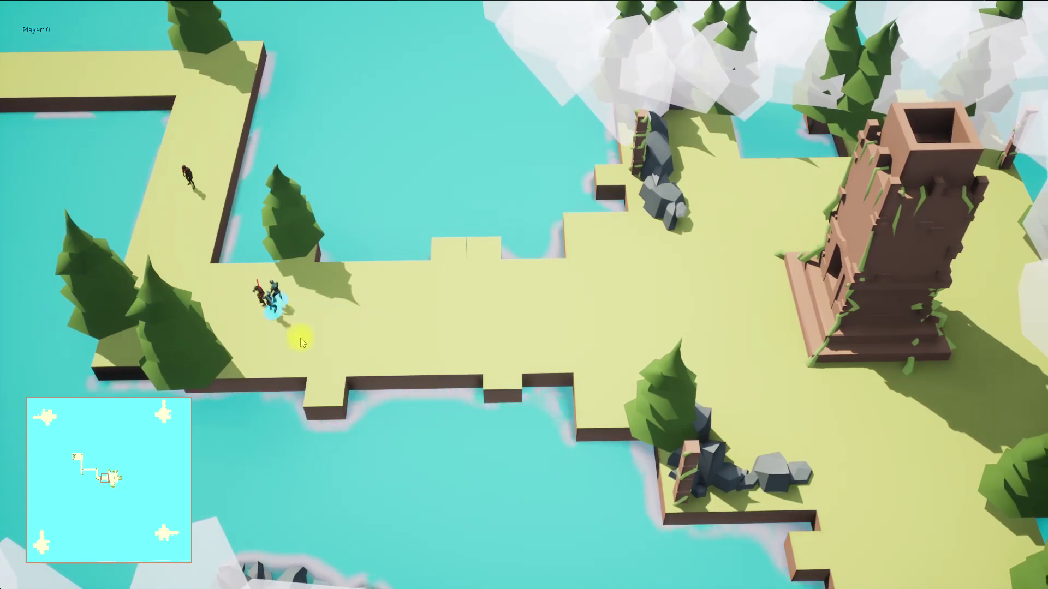
scroll(227, 326, up, 2)
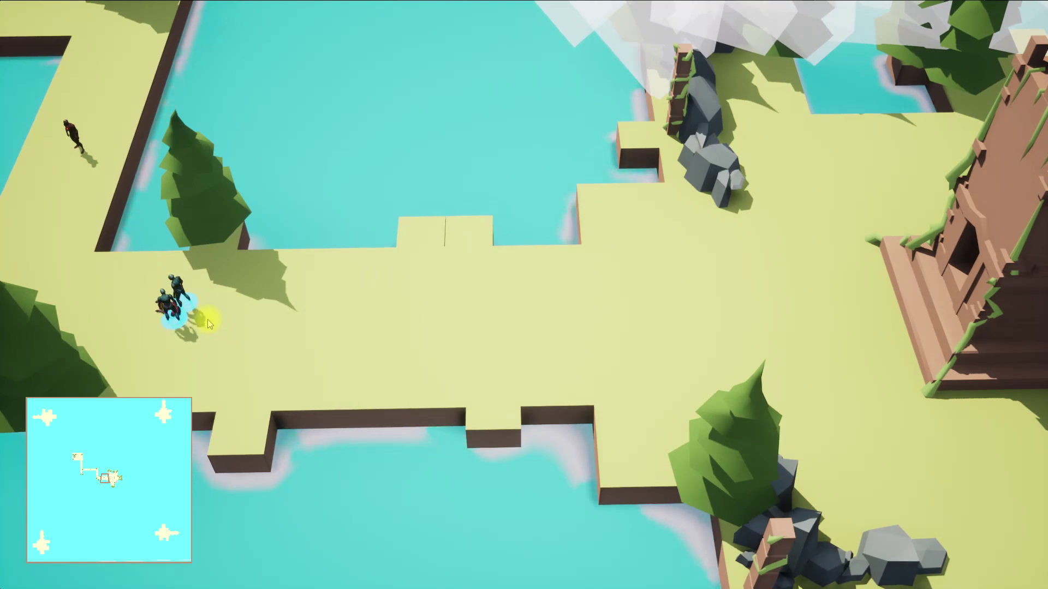
key(Escape)
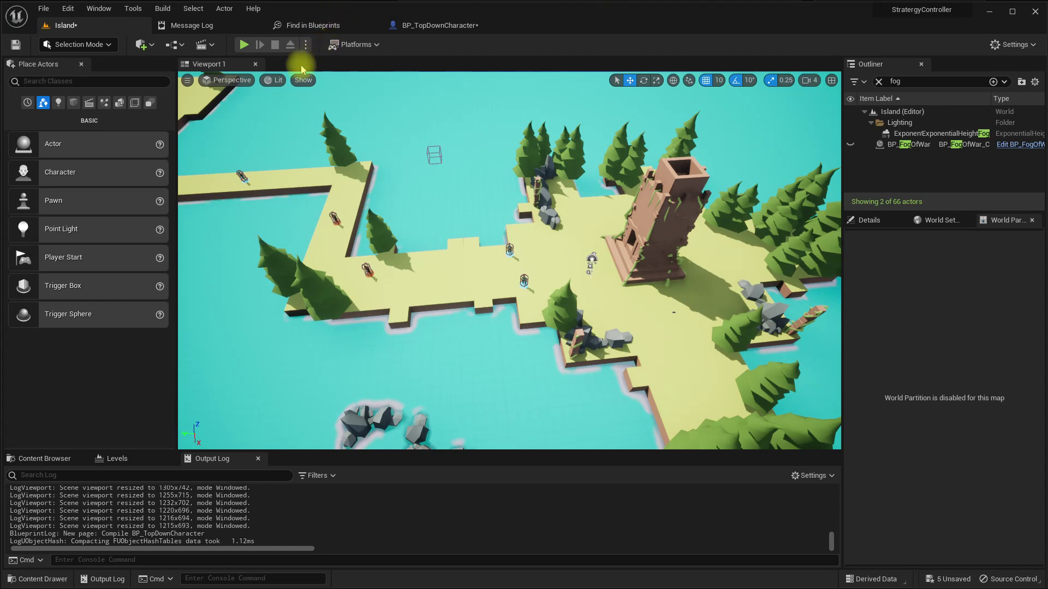
Set the test play net mode to Play As Client
middle_drag(480, 111, 479, 137)
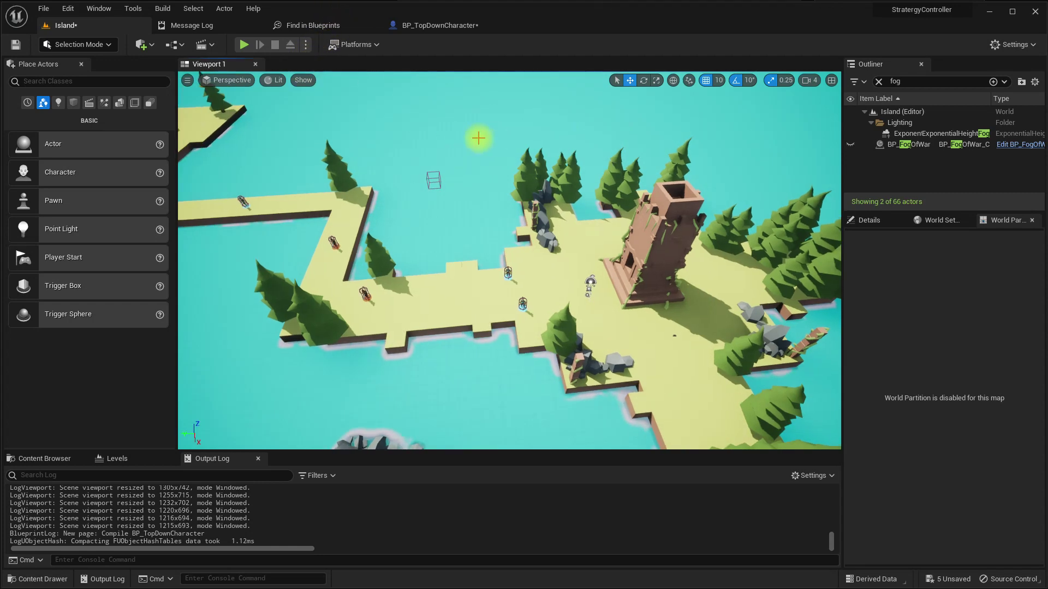
click(305, 46)
mouse_move(352, 268)
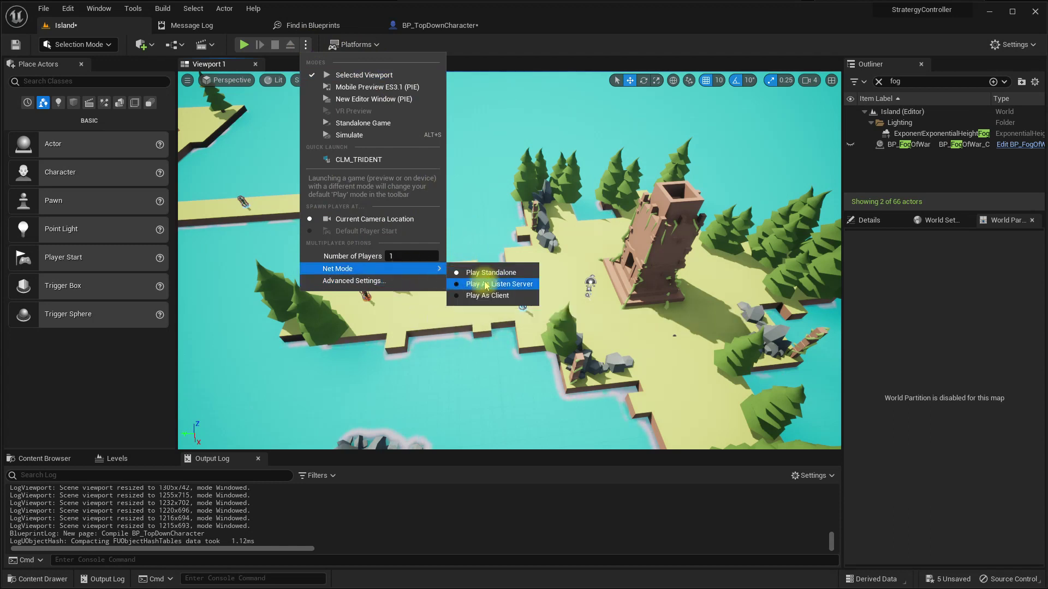
click(499, 295)
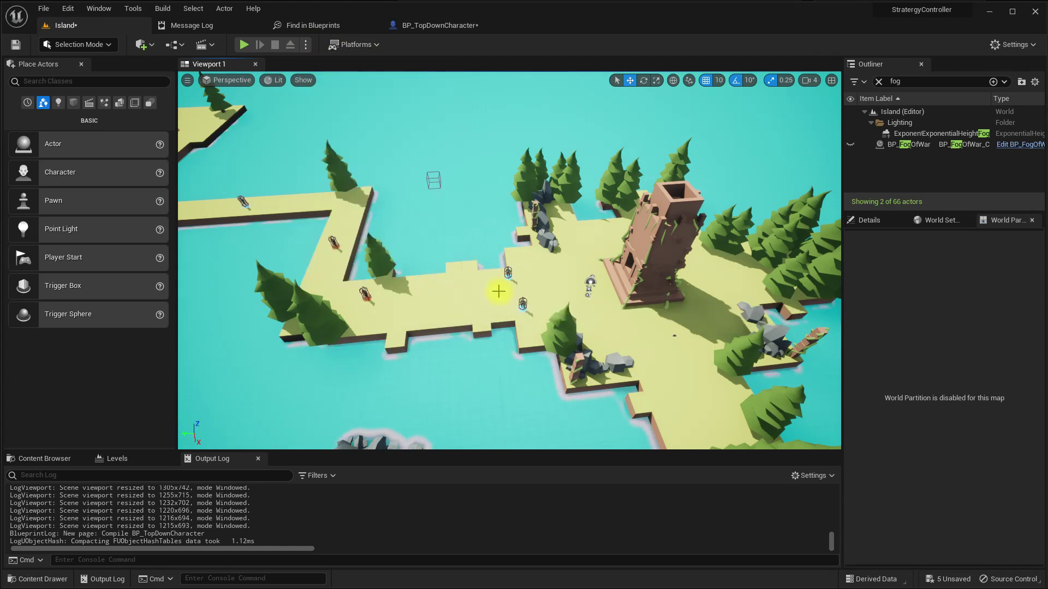
click(305, 45)
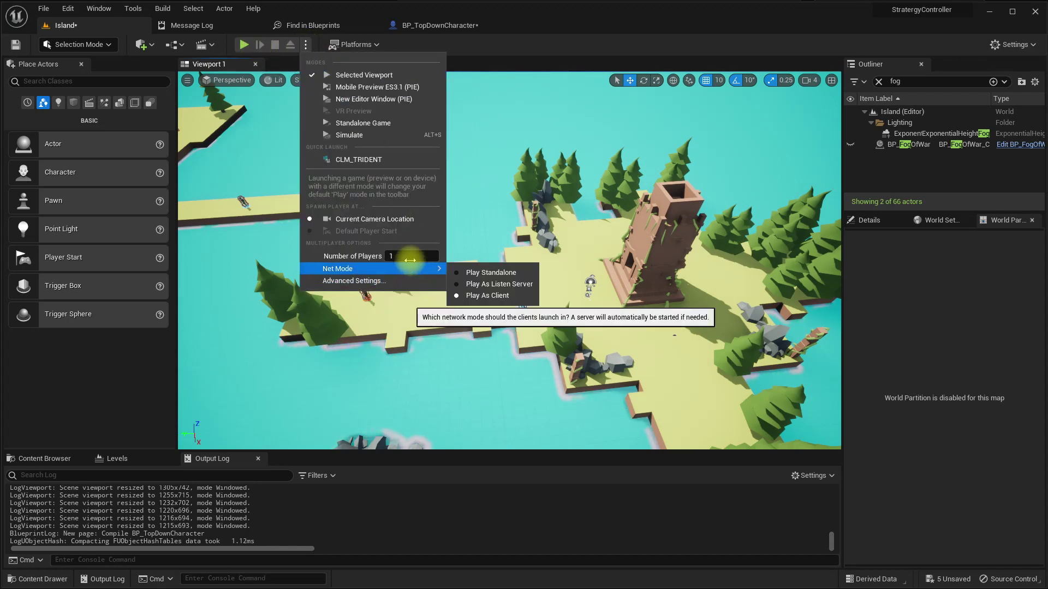
right_drag(562, 117, 543, 153)
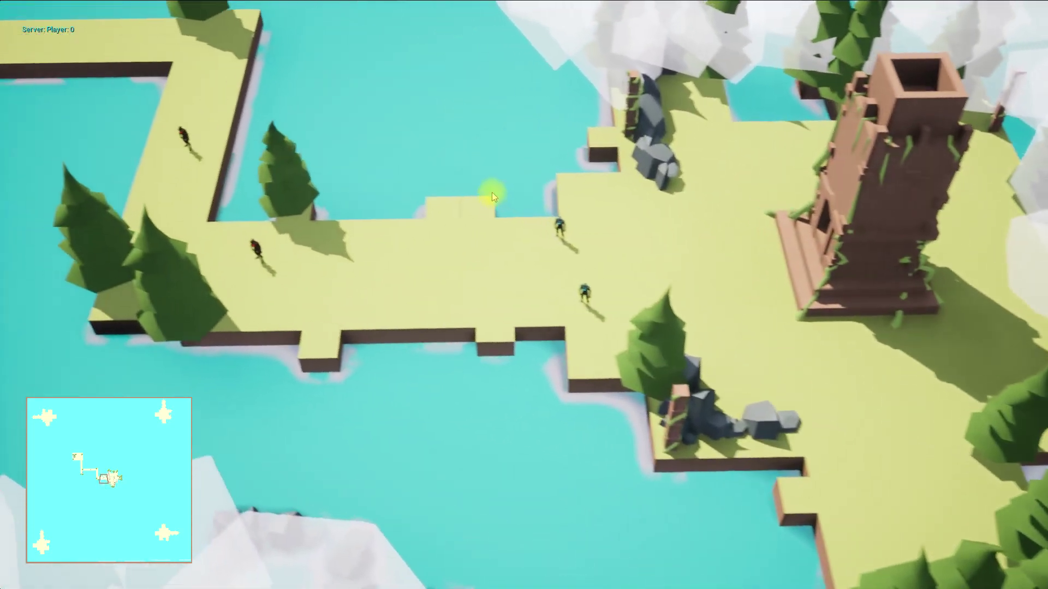
drag(492, 192, 695, 333)
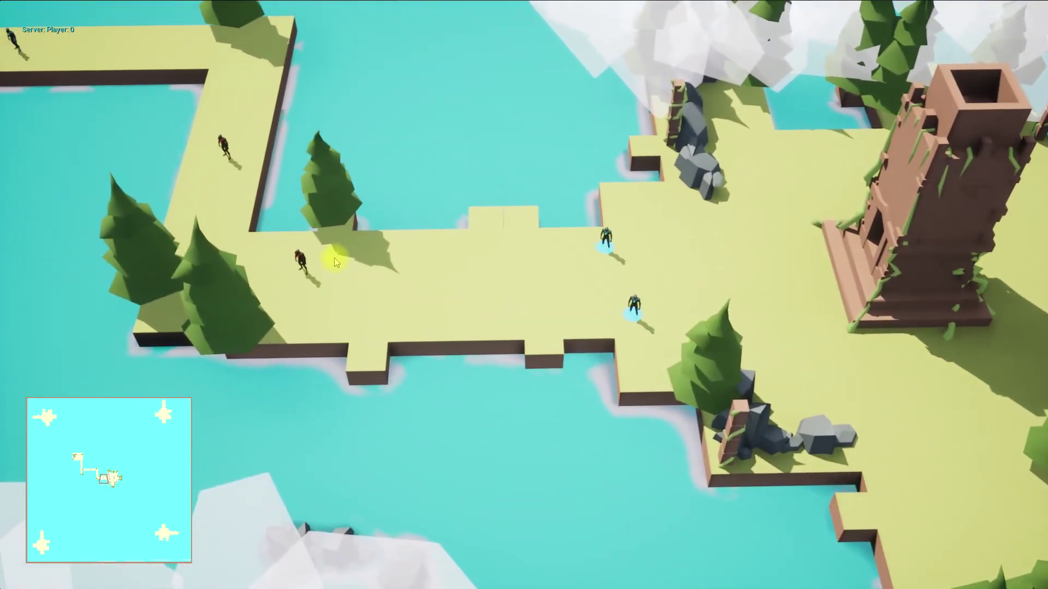
right_click(334, 258)
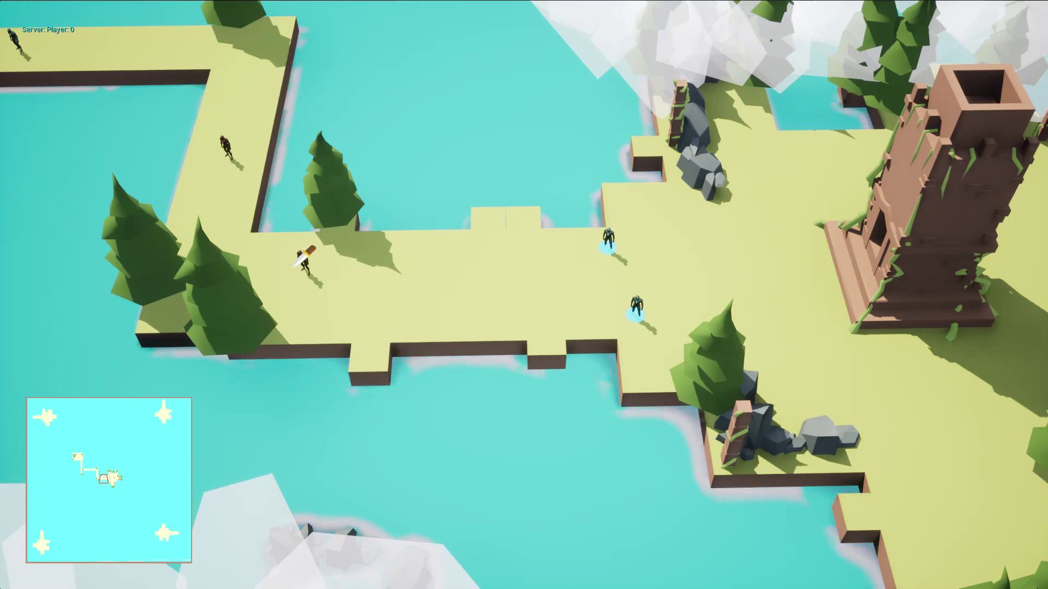
key(F11)
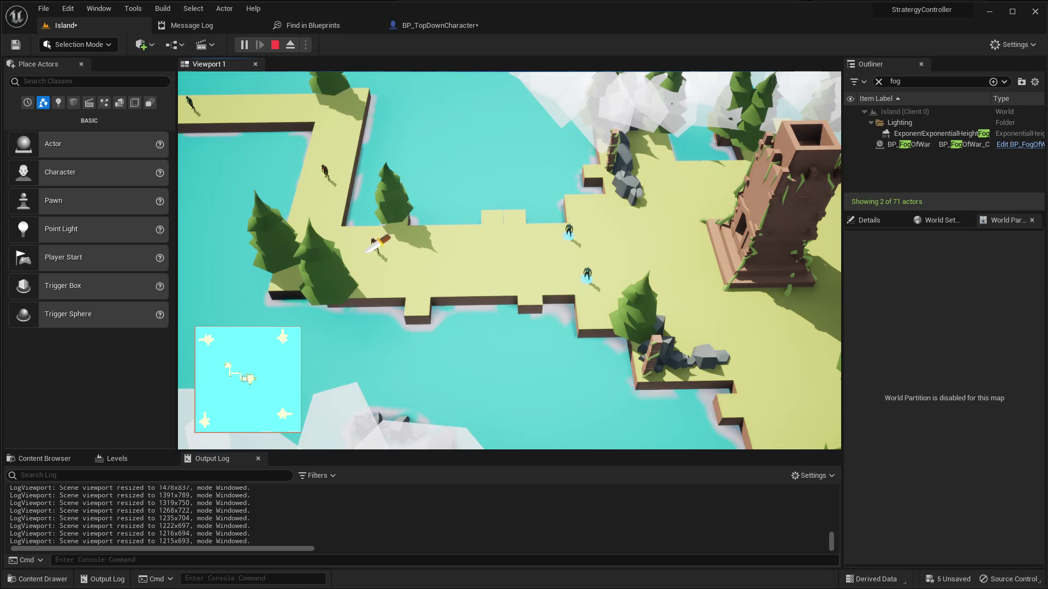
Stop the test play and inspect BP_TopDownCharacter's Attack event and AI MoveTo nodes
key(Escape)
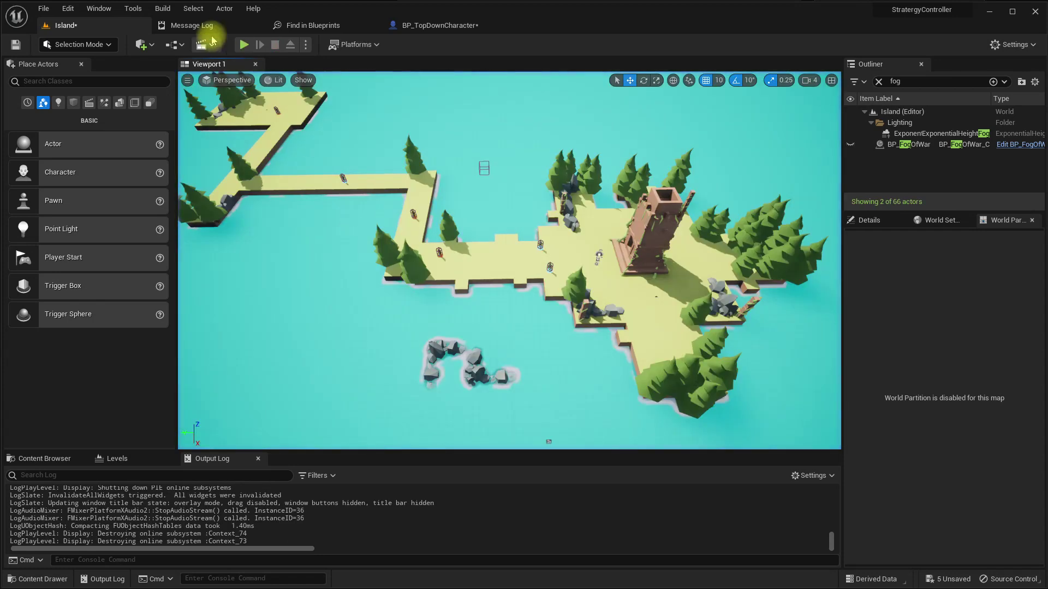
click(412, 27)
scroll(534, 226, down, 5)
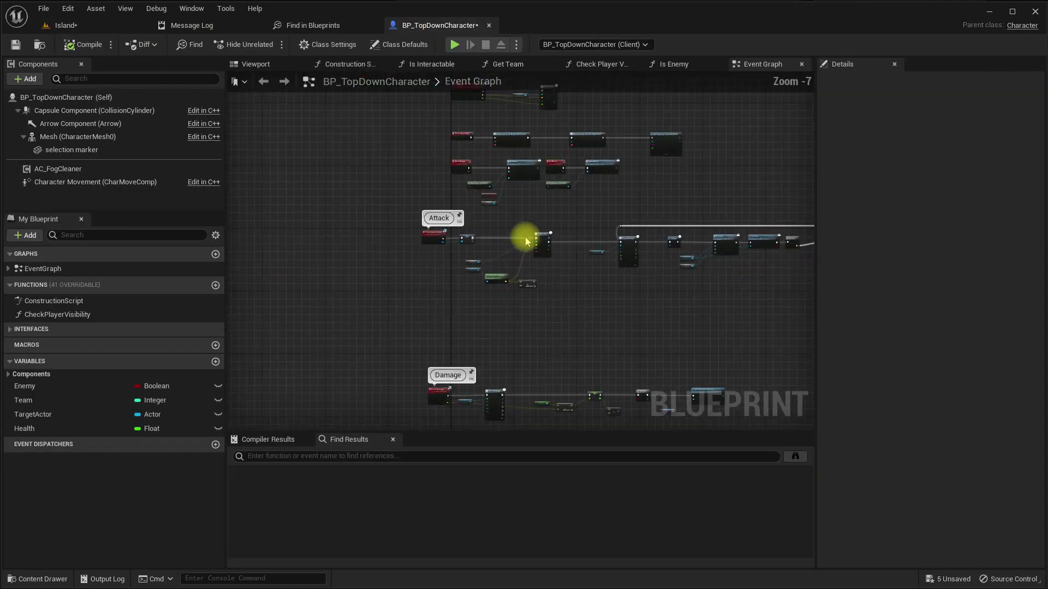
scroll(527, 237, up, 3)
scroll(524, 221, up, 4)
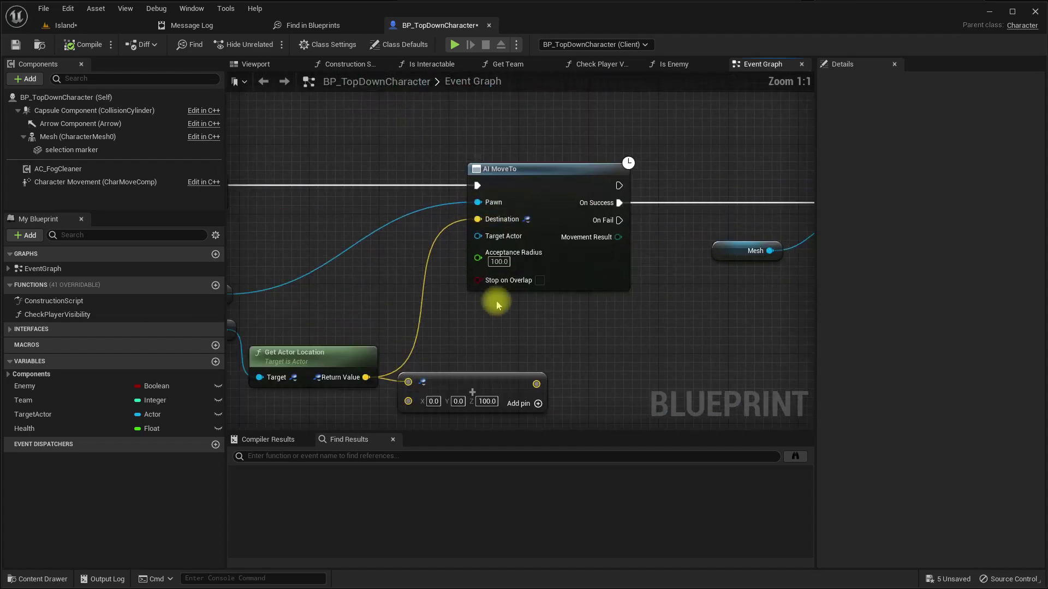
scroll(394, 258, down, 4)
right_drag(422, 274, 586, 278)
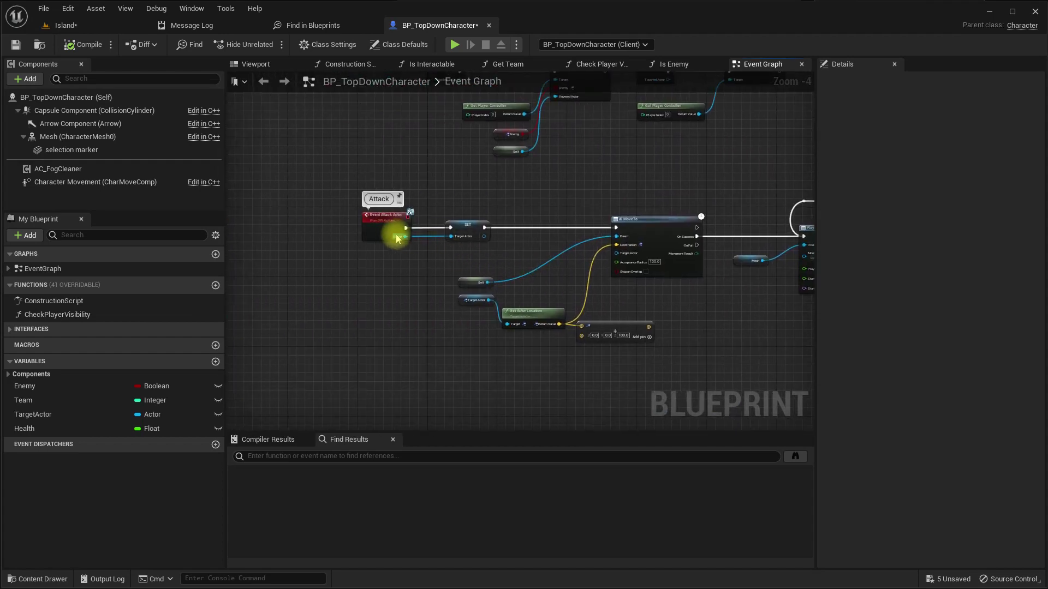
scroll(399, 234, up, 4)
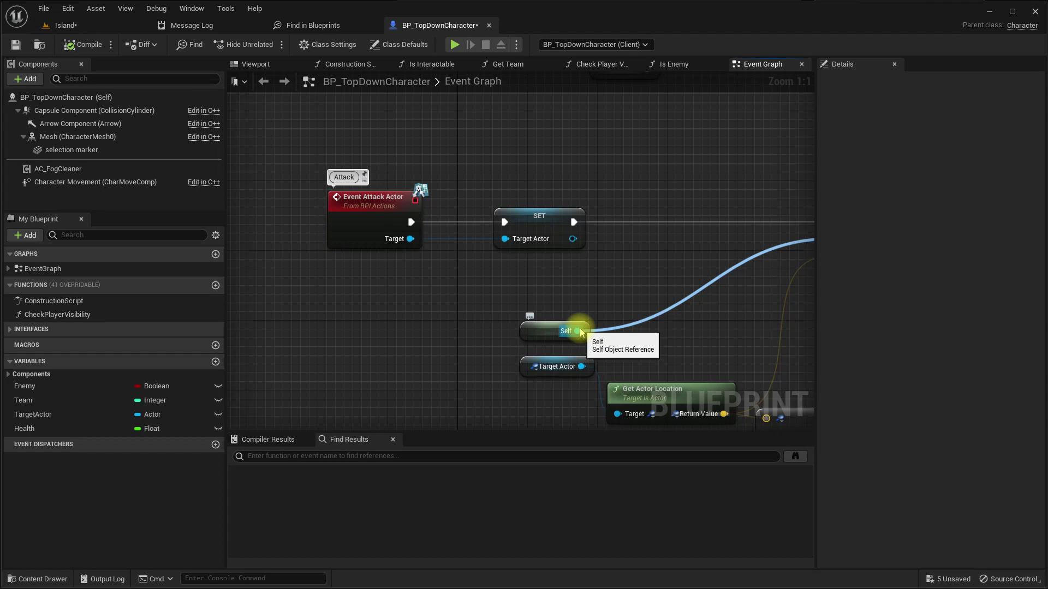
On the Island level, set the test play net mode to Play As Listen Server
click(65, 24)
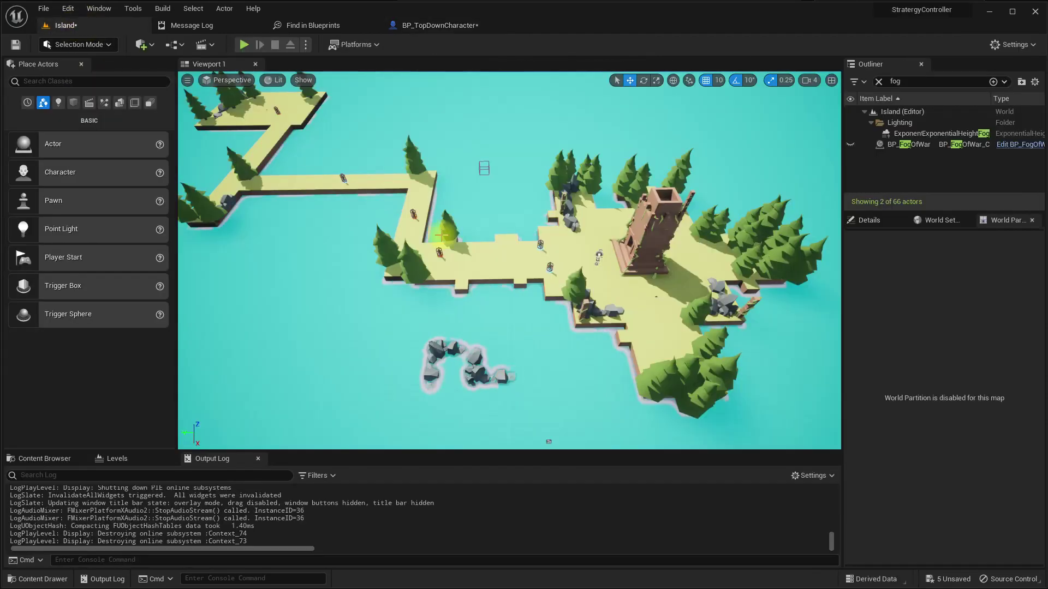
scroll(434, 245, up, 2)
scroll(433, 249, up, 1)
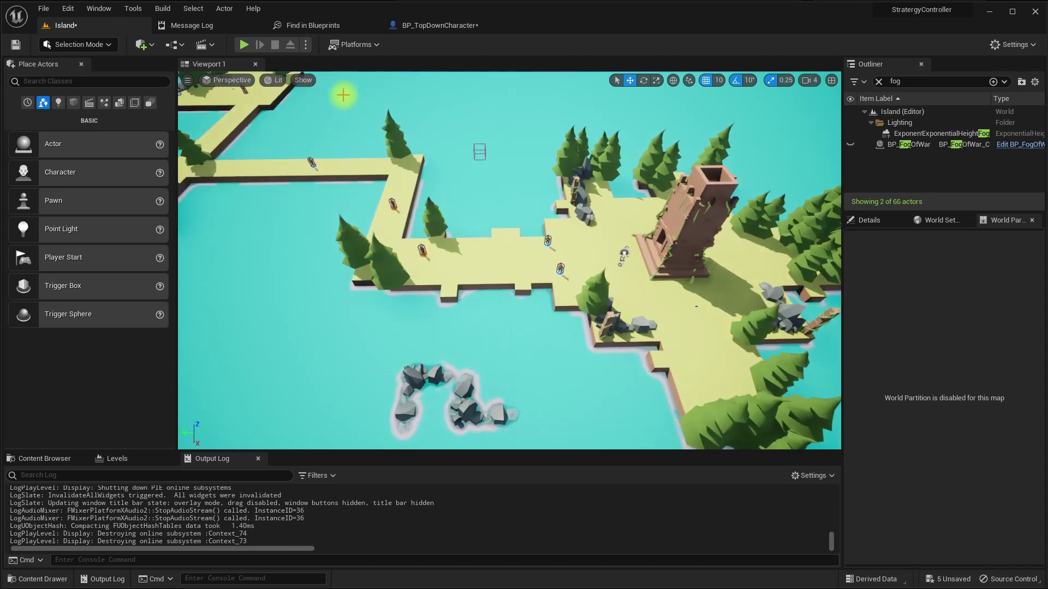
click(305, 45)
mouse_move(352, 268)
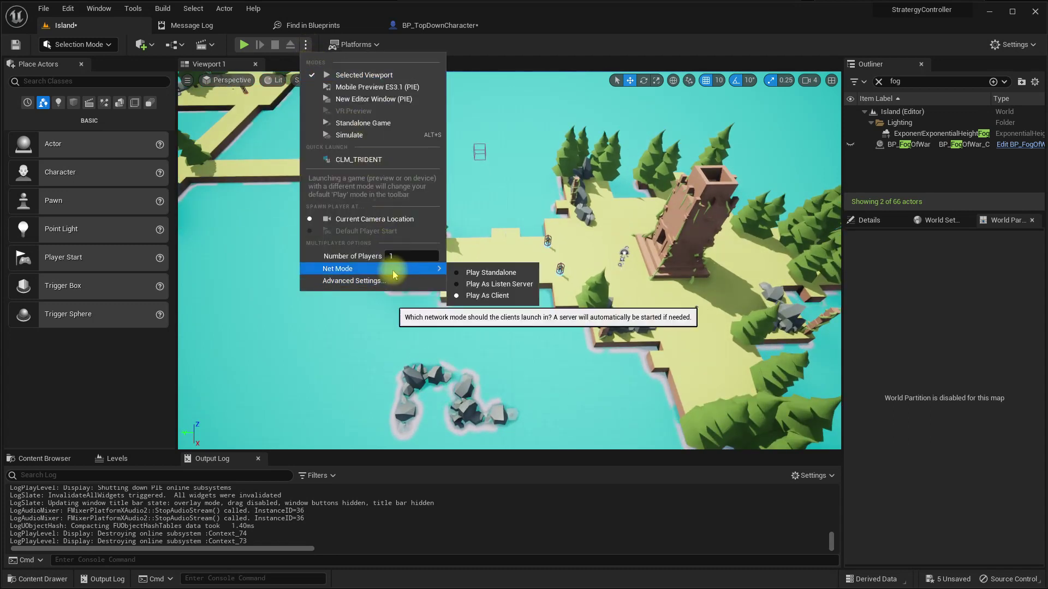
click(517, 284)
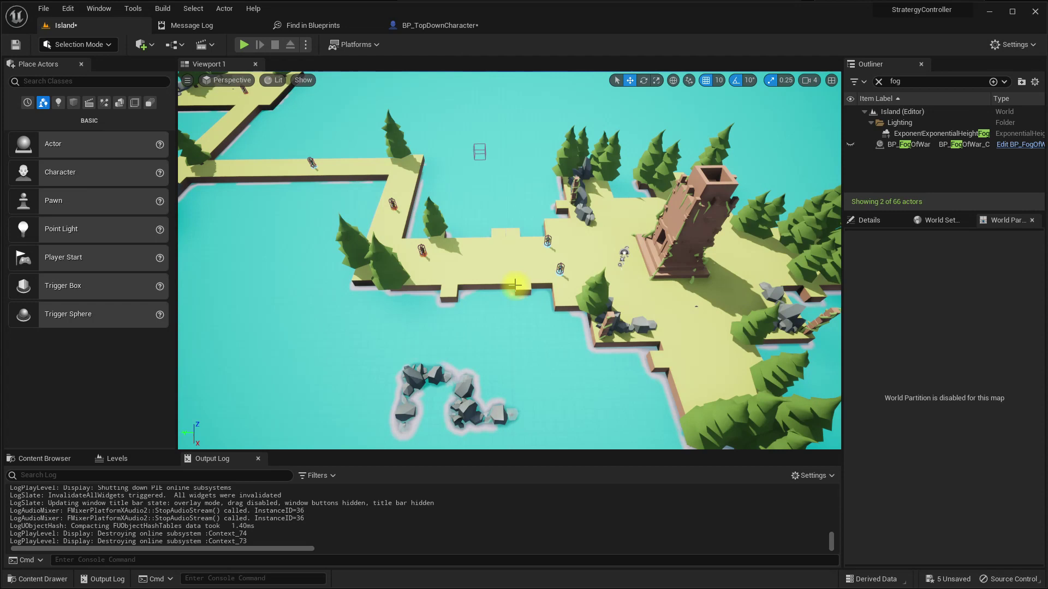
Run a listen-server test play, pan around the island, then stop it
click(243, 44)
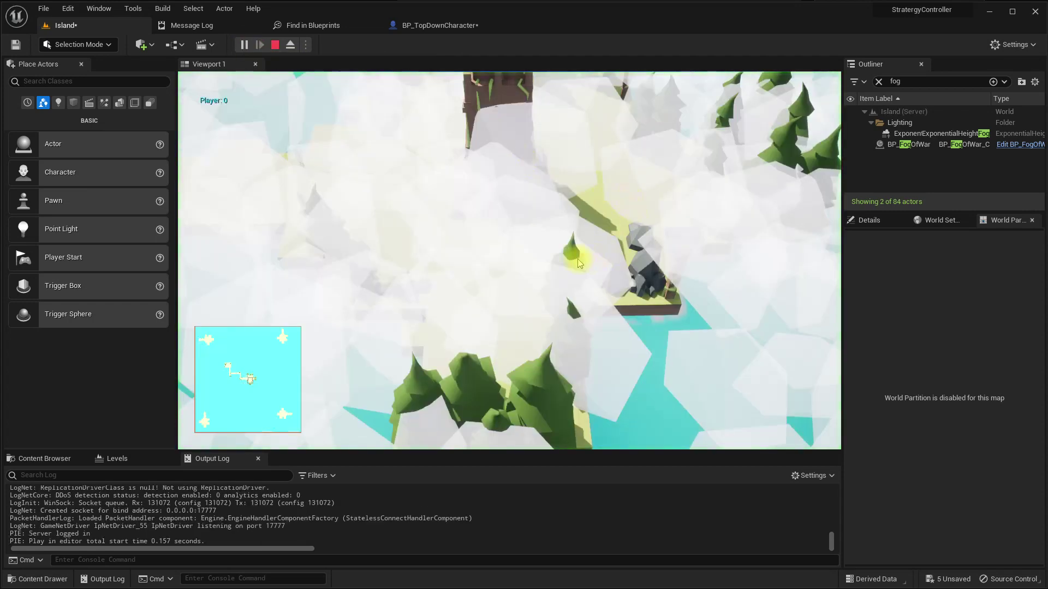
mouse_move(579, 262)
mouse_down()
mouse_move(182, 180)
mouse_move(631, 300)
mouse_up()
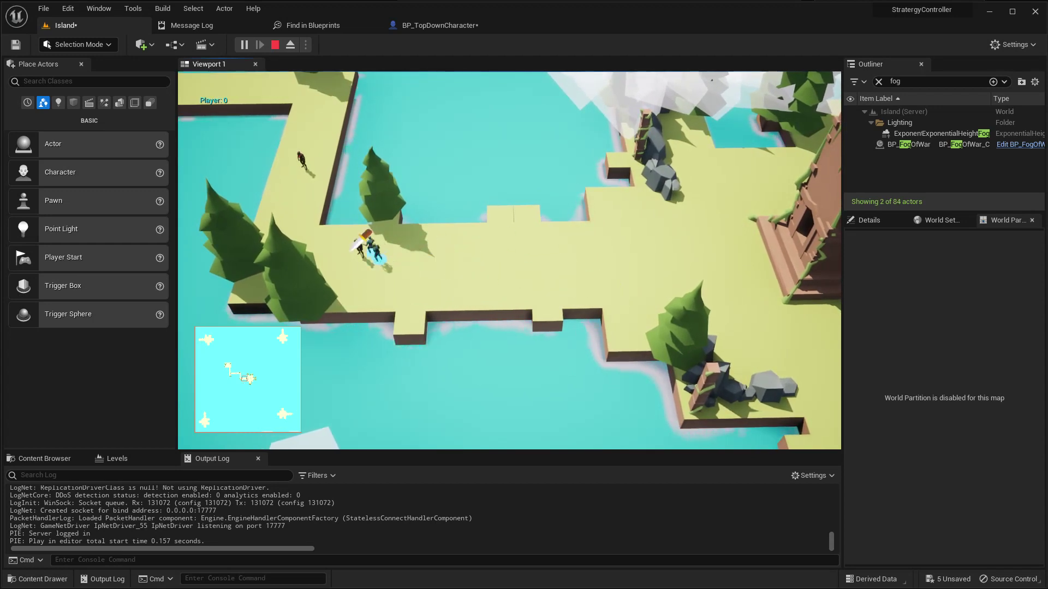
key(Escape)
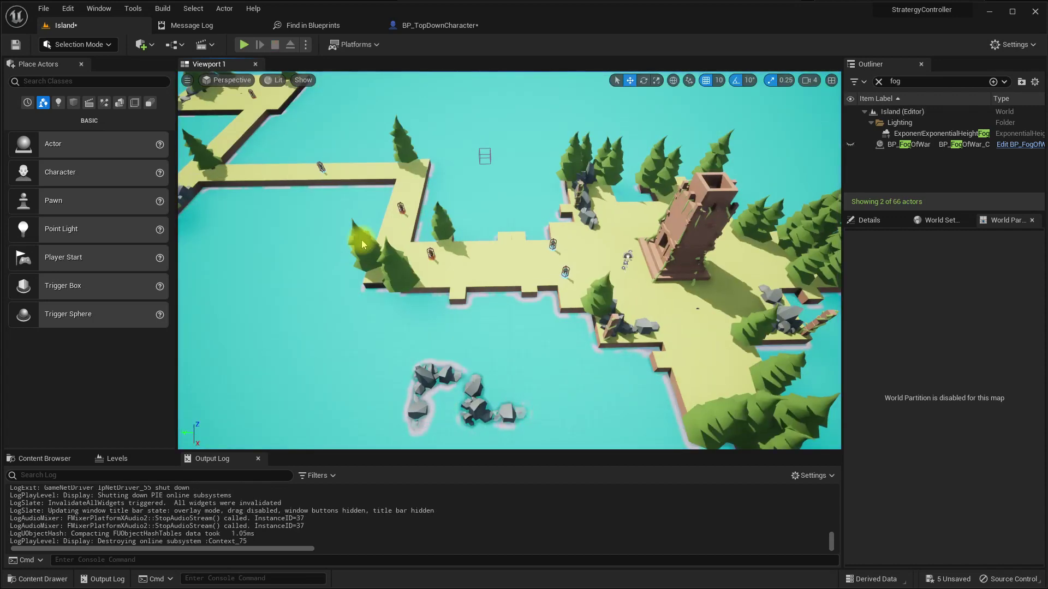
scroll(467, 339, up, 5)
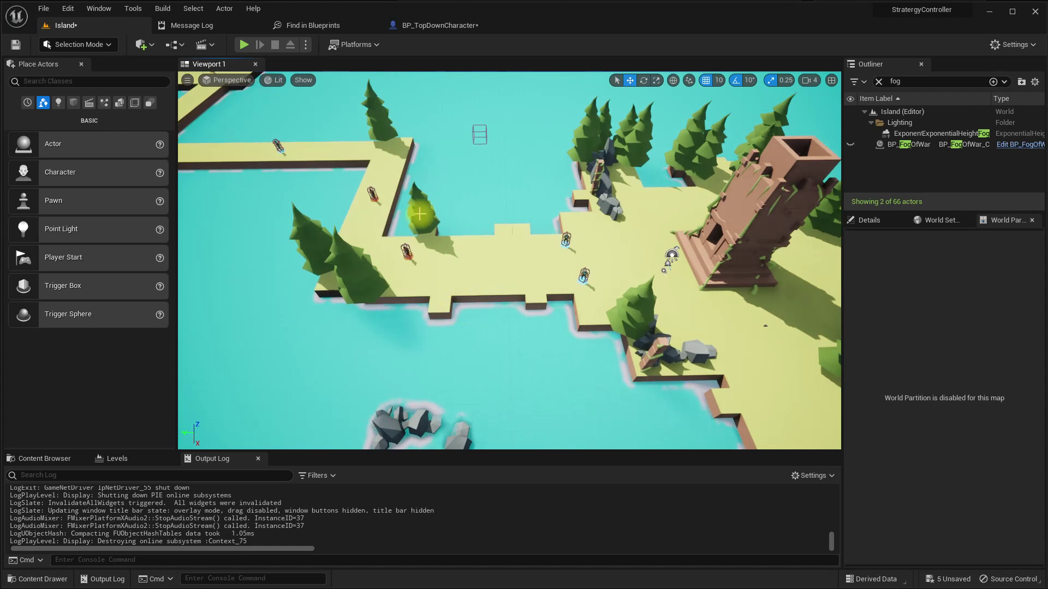
Close the search results and message log, then edit the BP_TopDownCharacter Blueprint
click(370, 25)
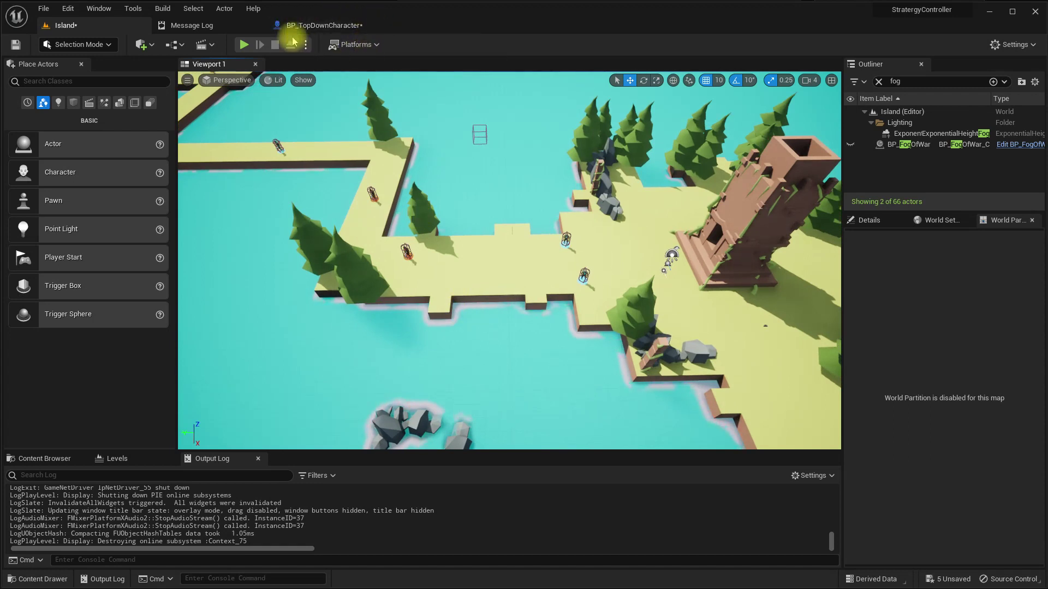
click(259, 25)
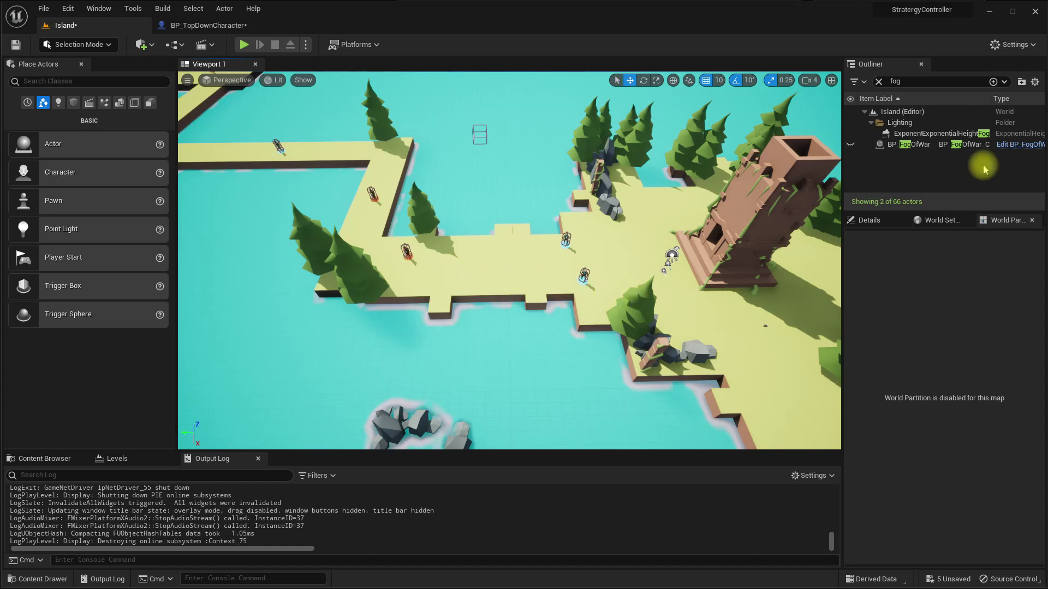
click(584, 275)
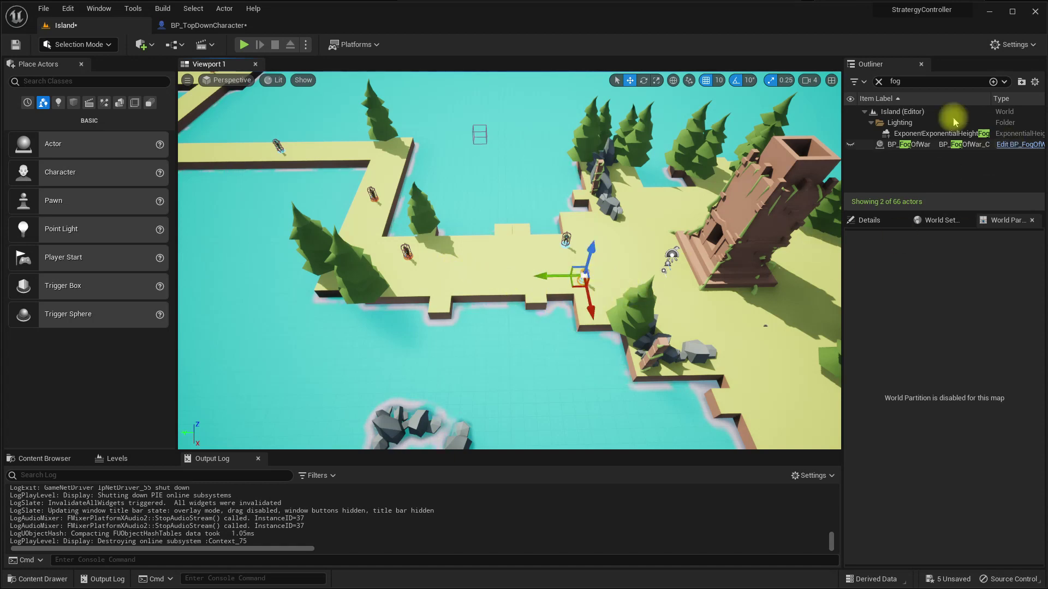
click(879, 81)
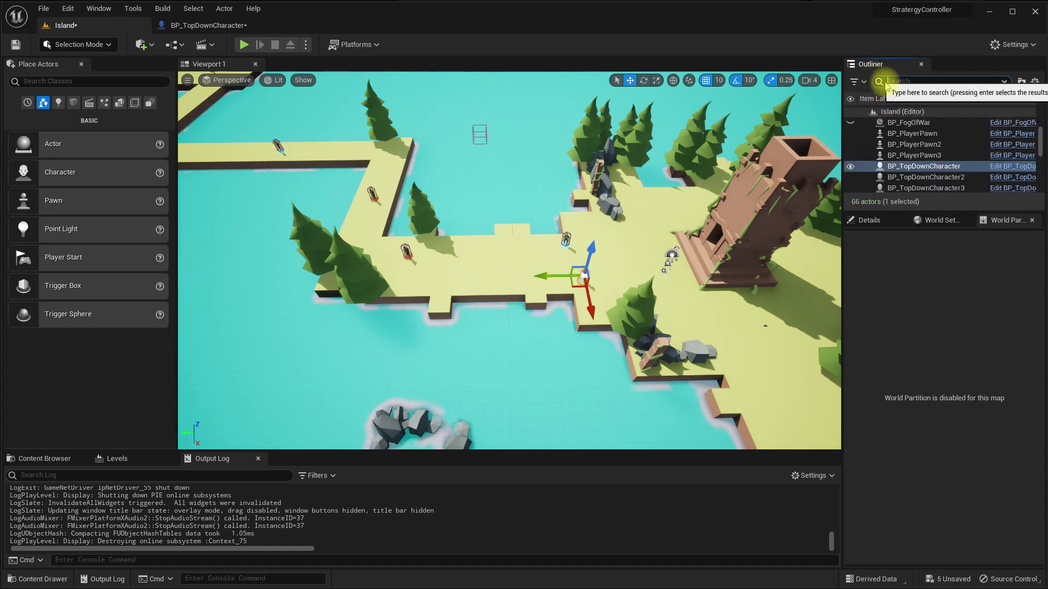
click(1015, 167)
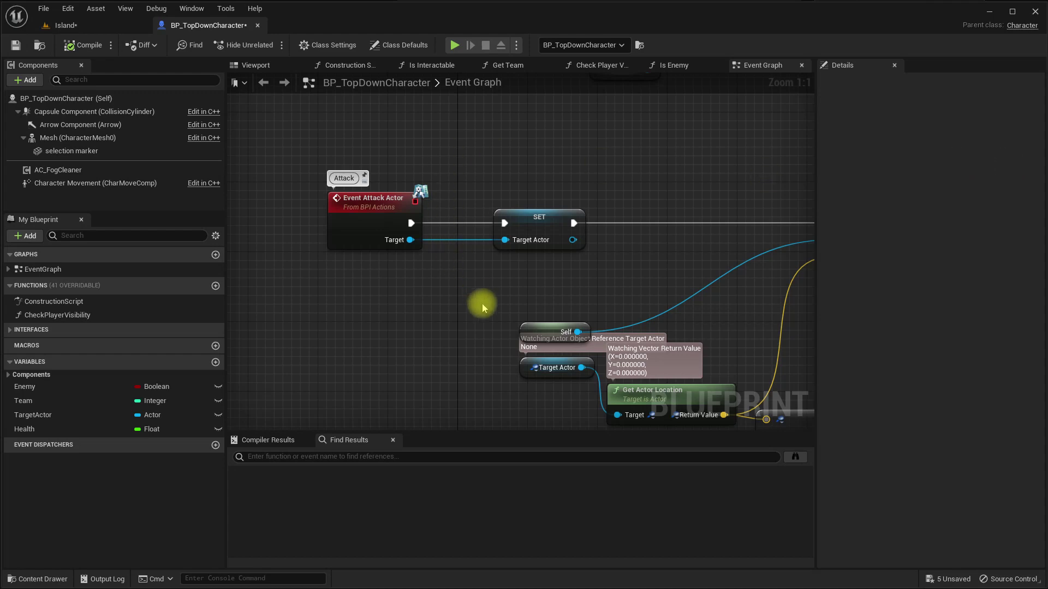
scroll(398, 235, down, 5)
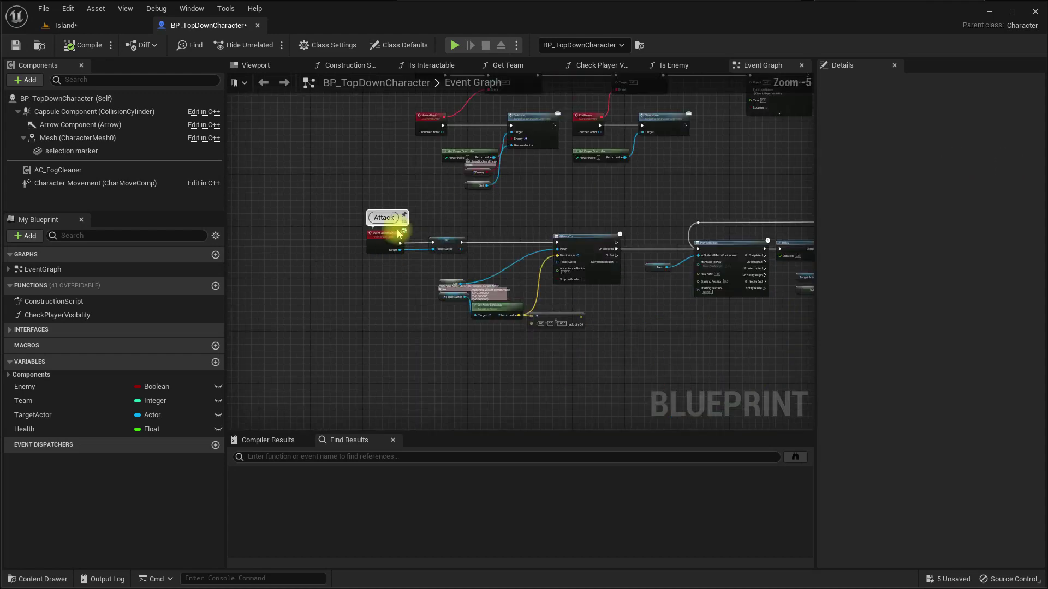
scroll(399, 235, up, 5)
scroll(401, 254, down, 6)
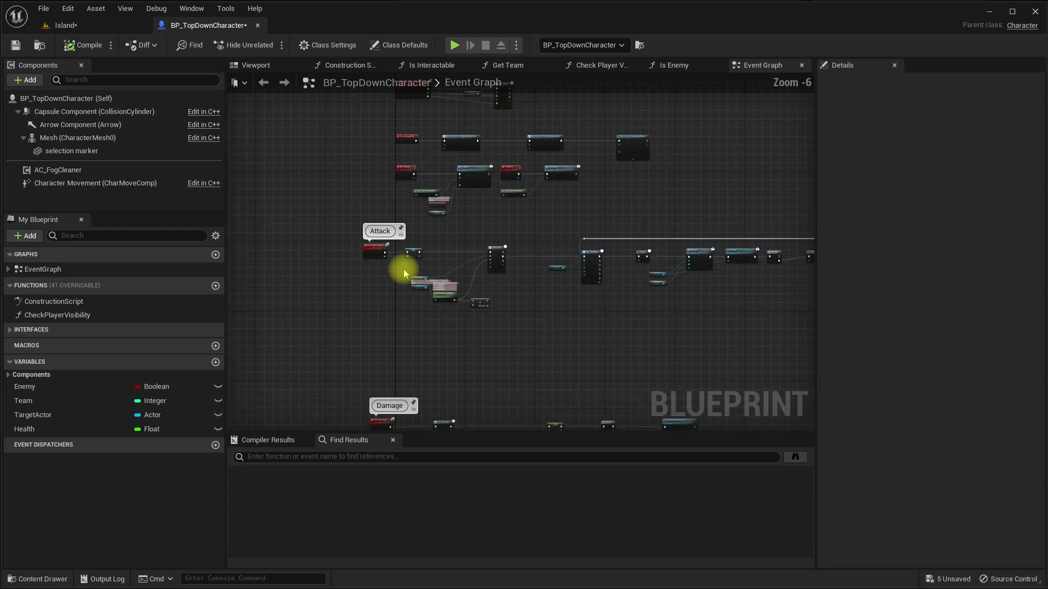
scroll(530, 262, up, 4)
scroll(328, 261, down, 3)
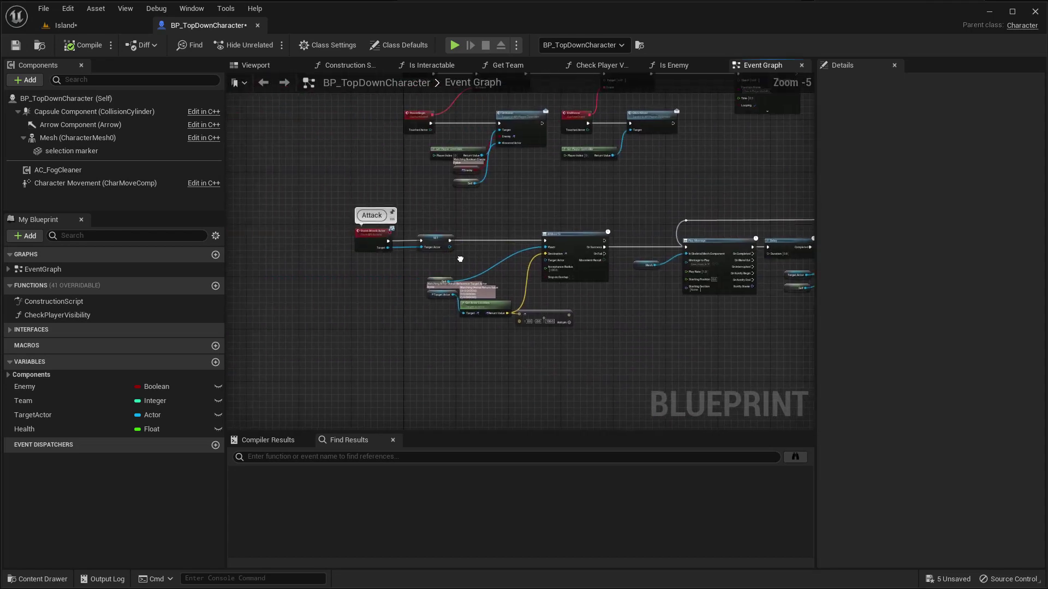
scroll(460, 259, up, 5)
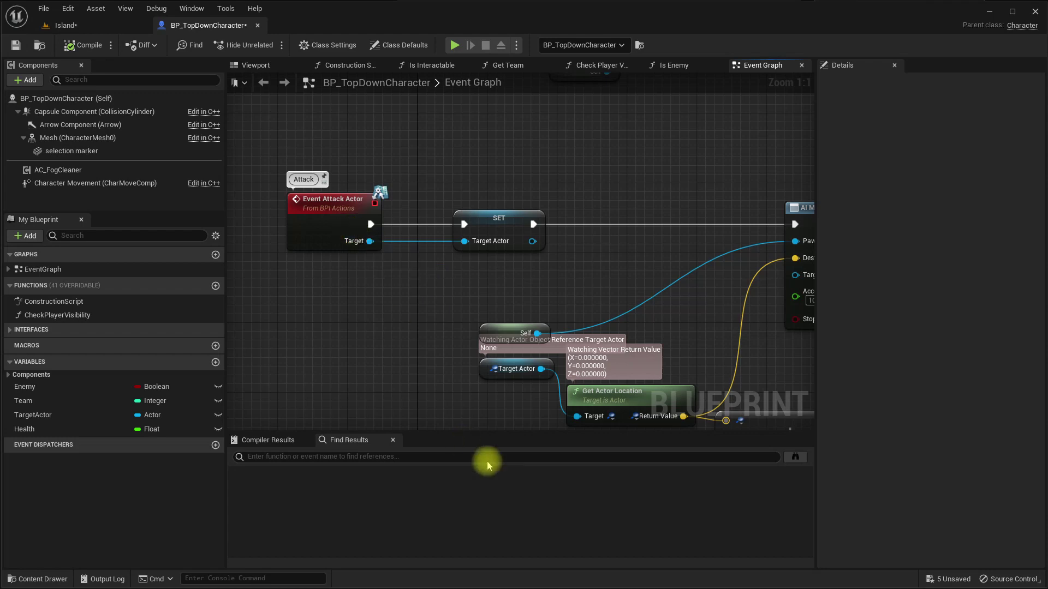
scroll(464, 310, down, 2)
scroll(464, 310, up, 2)
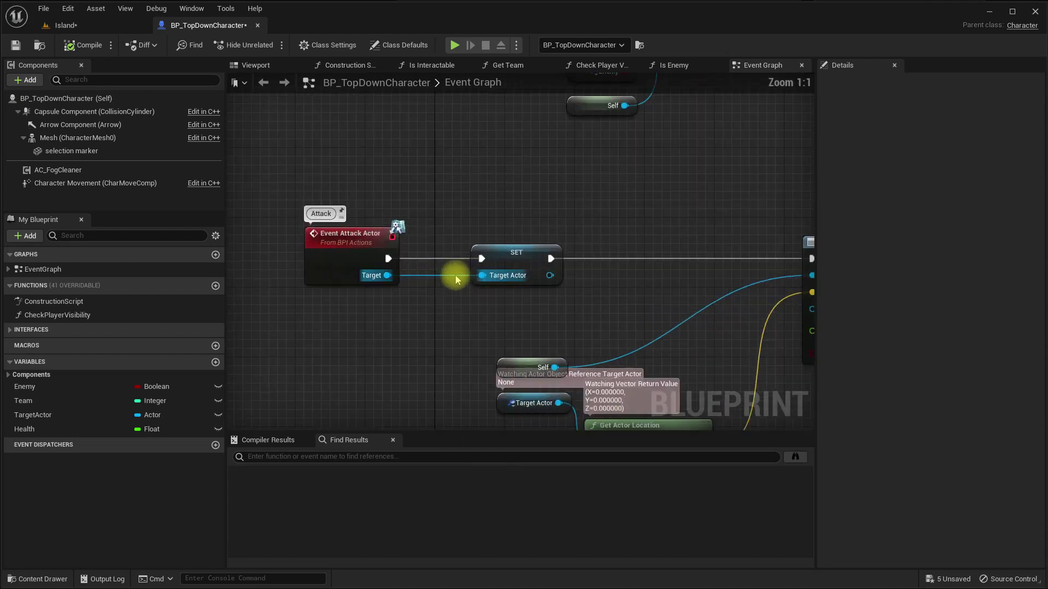
Pan the Event Graph around the Attack nodes to make room for a new node
right_drag(473, 352, 409, 211)
scroll(468, 312, down, 3)
scroll(507, 344, down, 4)
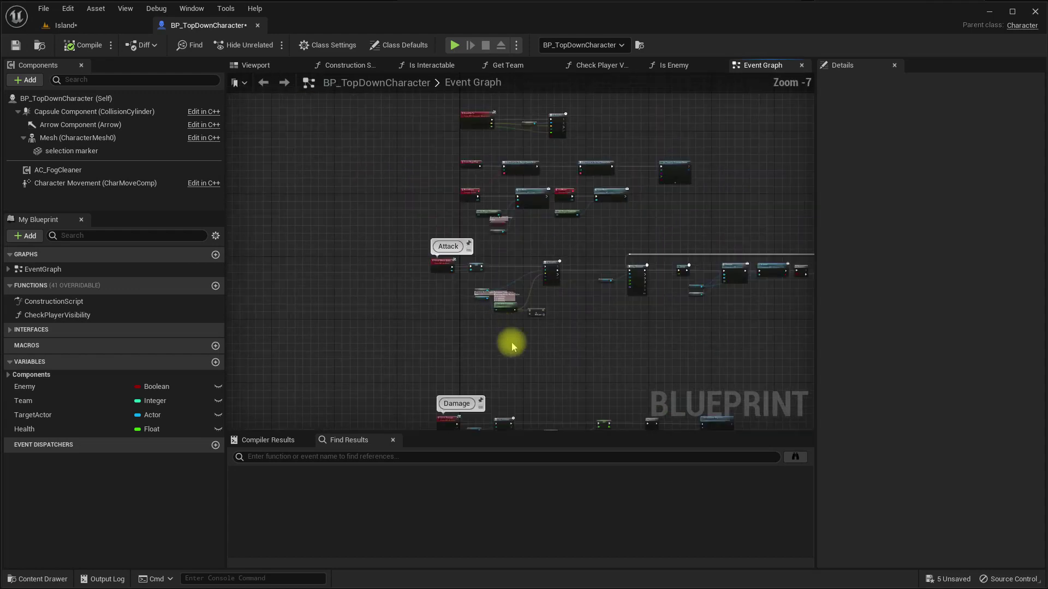
right_drag(508, 344, 423, 288)
scroll(409, 246, up, 3)
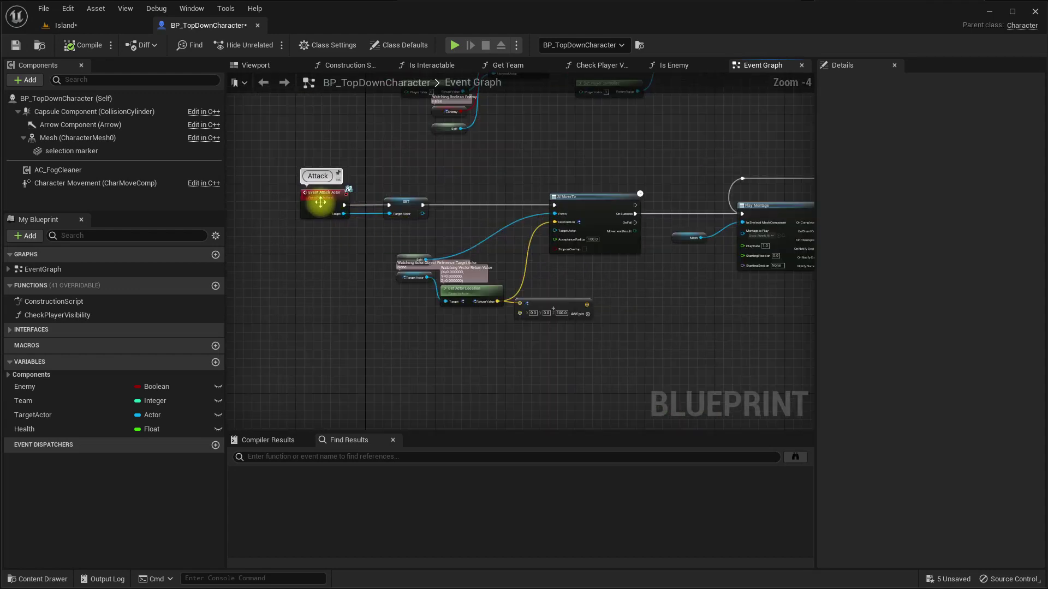
scroll(320, 352, up, 5)
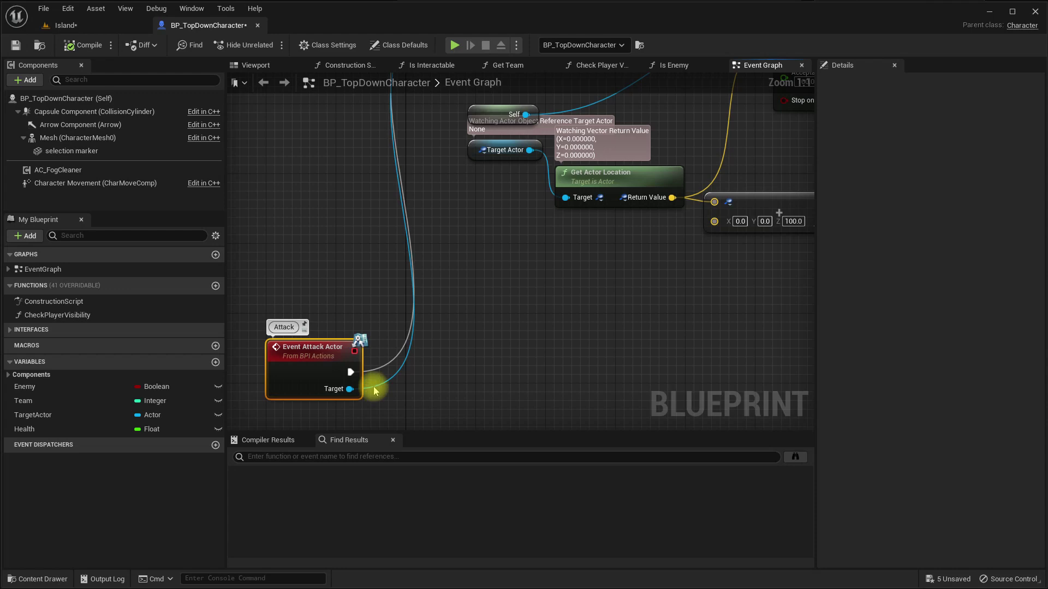
scroll(368, 348, down, 1)
right_drag(367, 347, 417, 215)
Add a custom Attack event wired into SET, with a Target Actor input
right_click(394, 210)
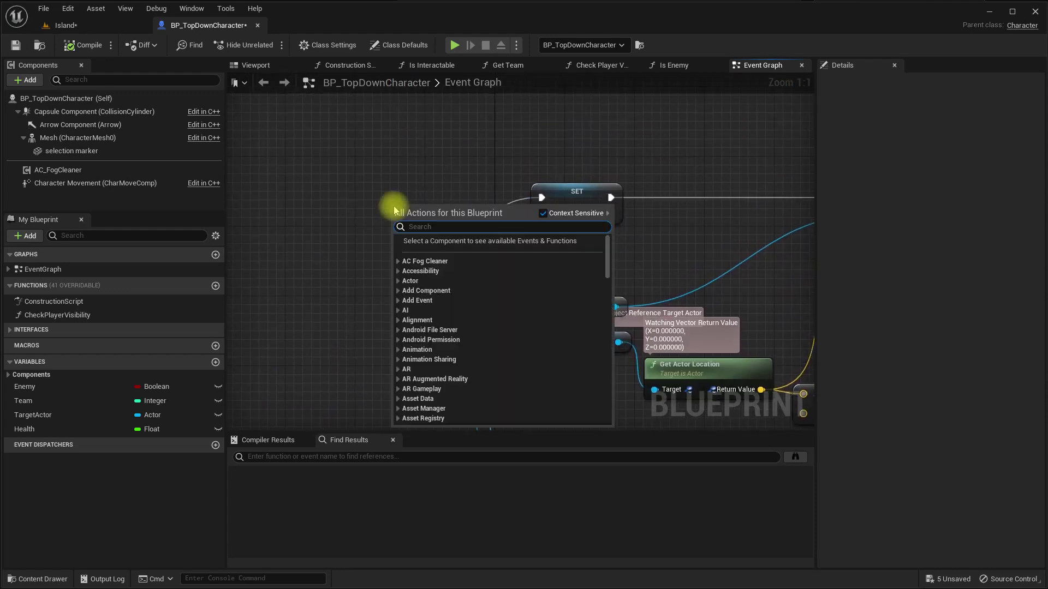
text(cust)
key(Return)
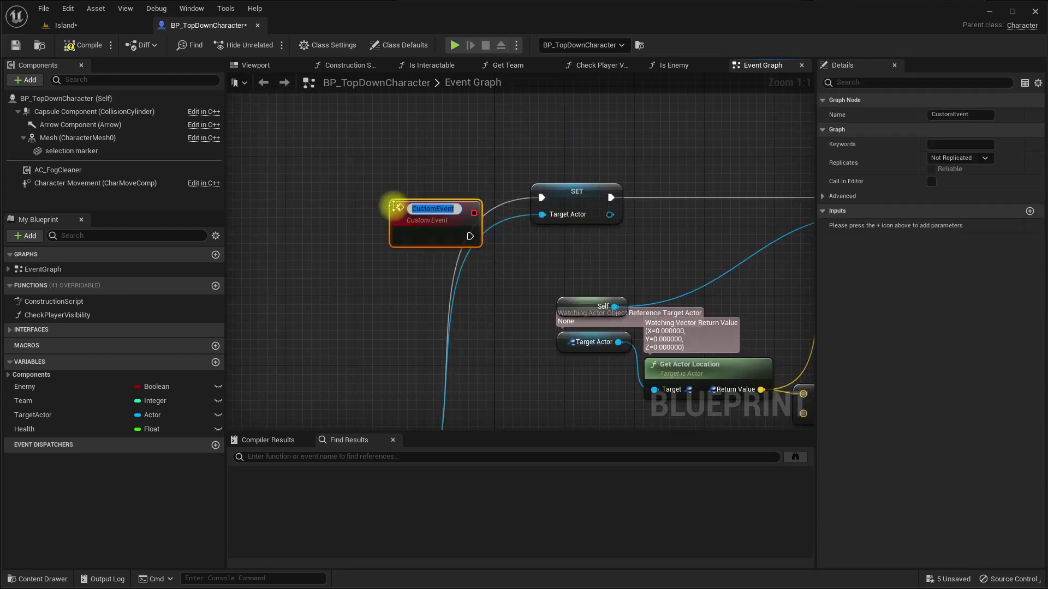
text(Attack)
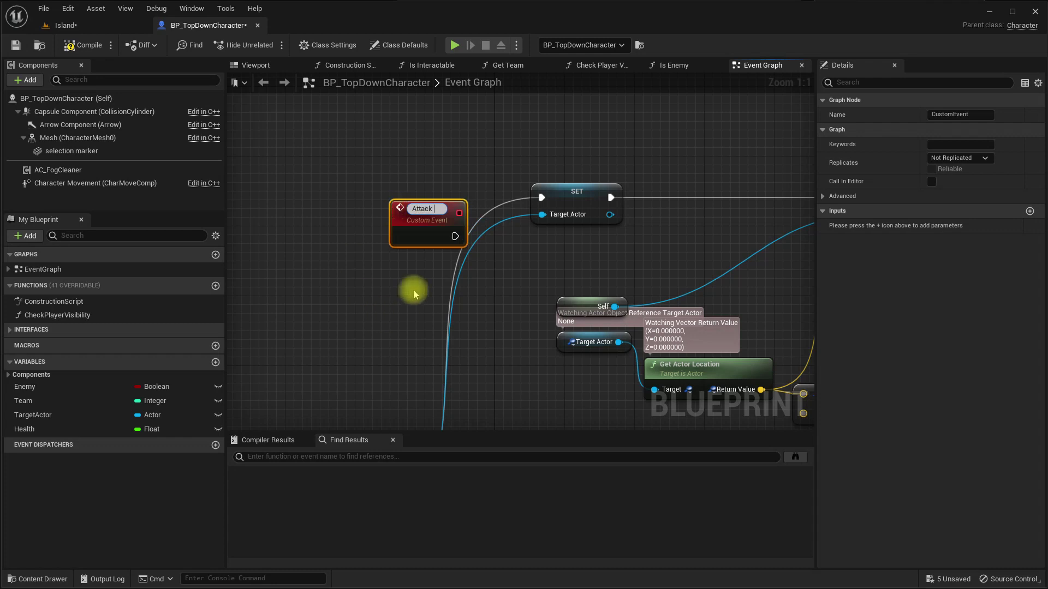
click(414, 286)
drag(455, 236, 541, 198)
key(q)
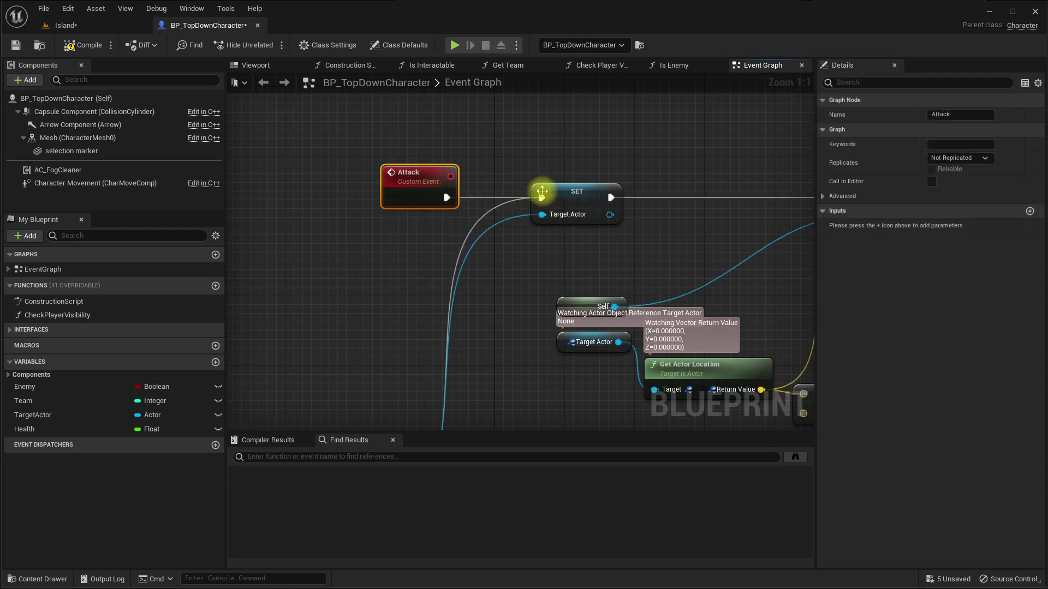
right_click(544, 197)
click(557, 217)
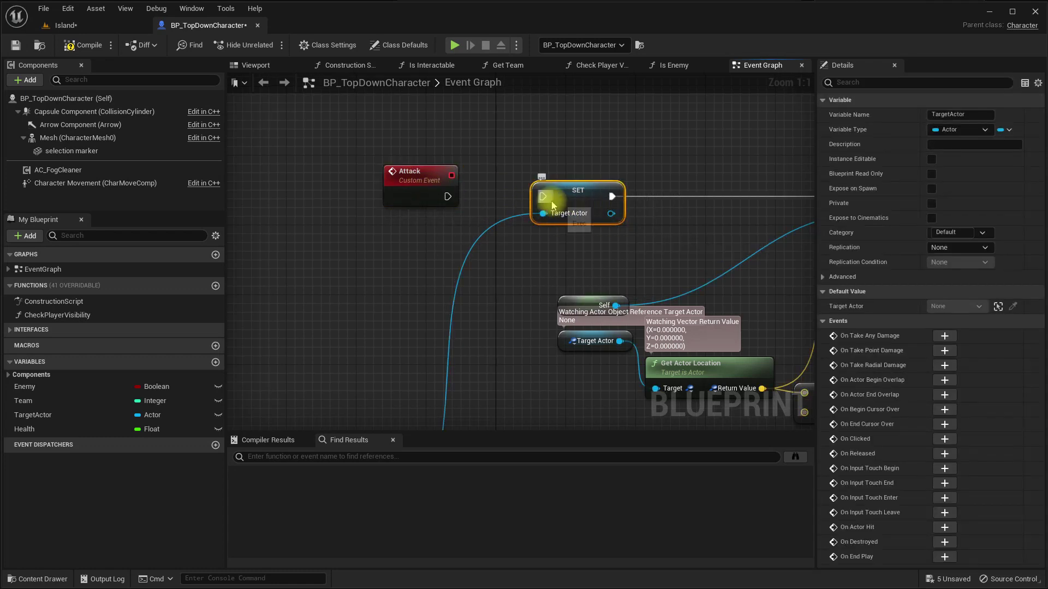
drag(542, 197, 448, 197)
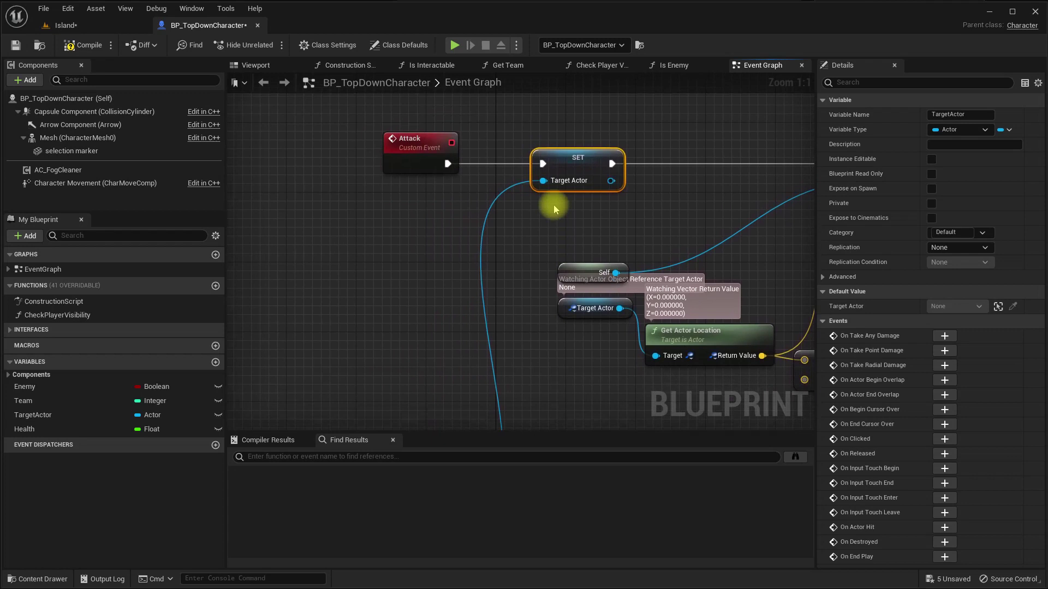
drag(543, 180, 396, 164)
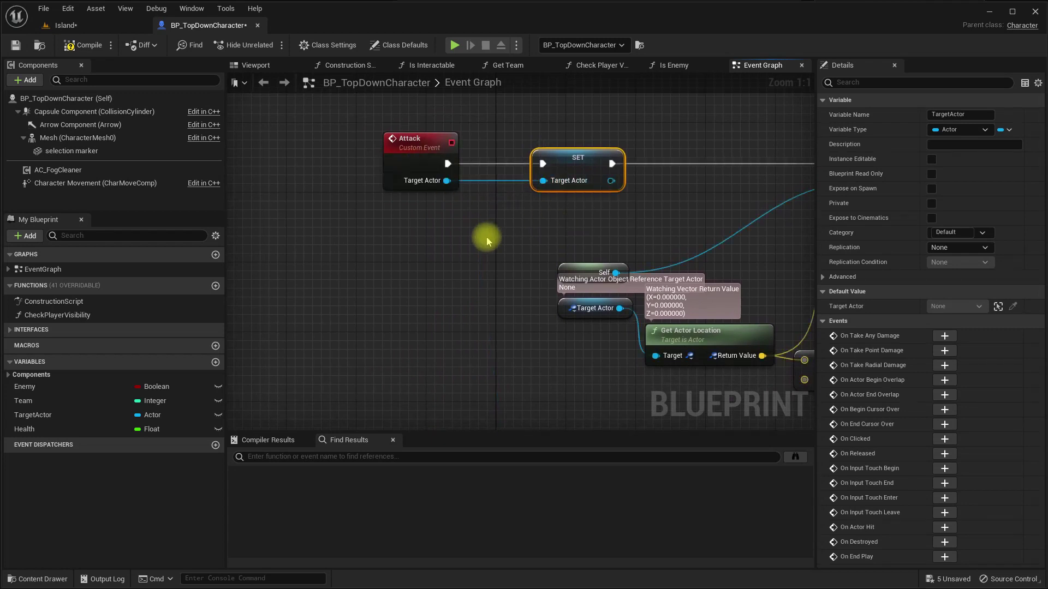
mouse_move(446, 180)
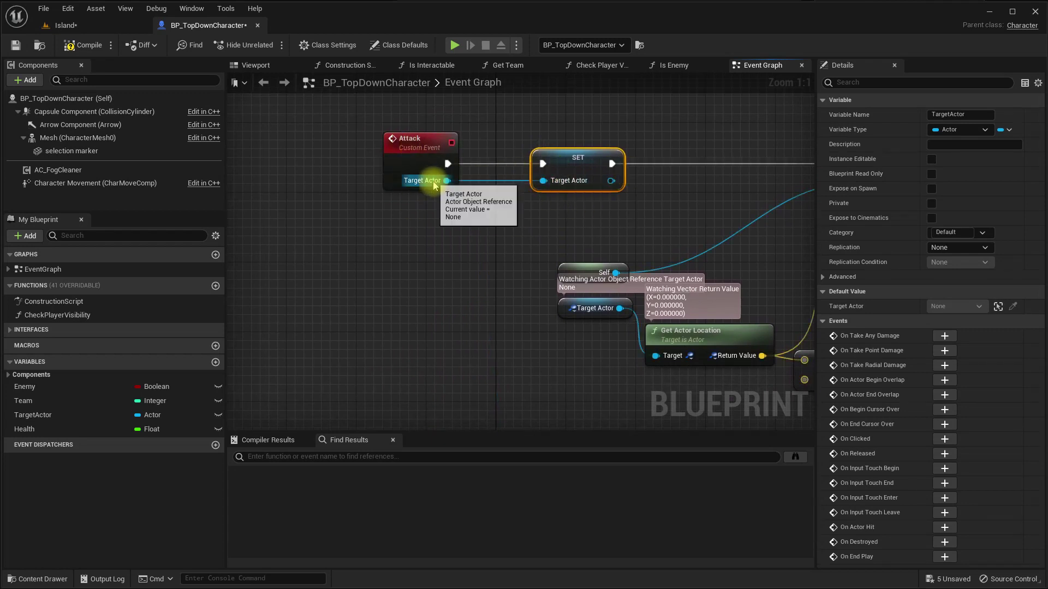
Rename the Attack event's input to AttackTarget
click(417, 176)
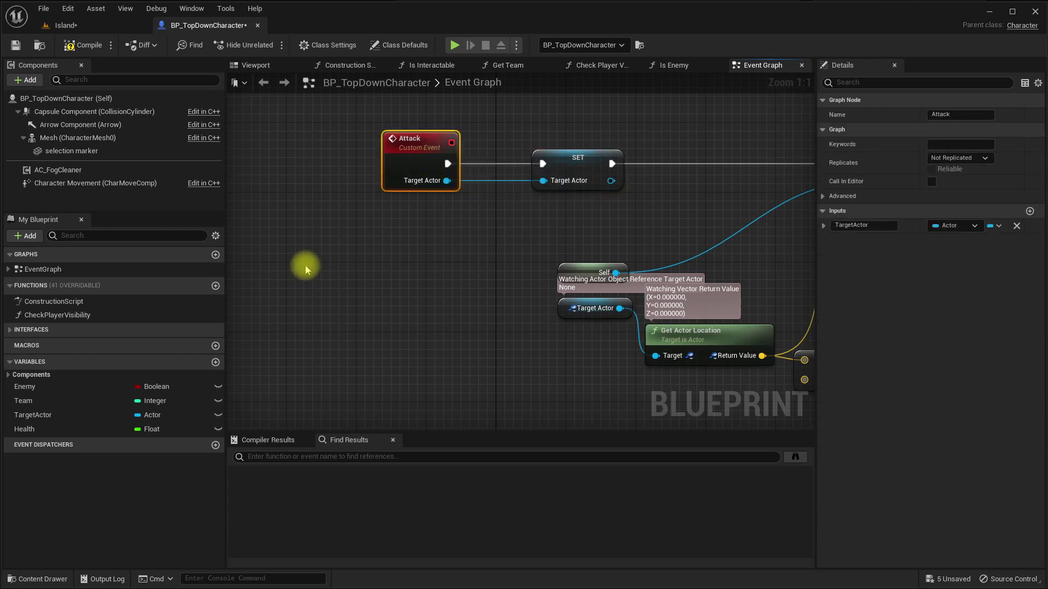
click(37, 416)
click(428, 165)
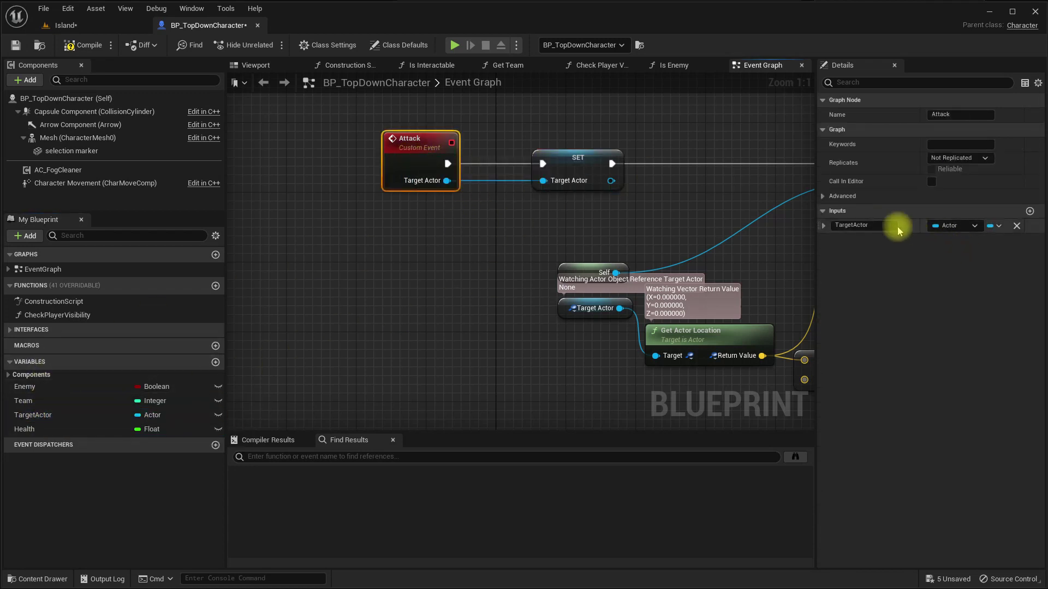
click(851, 225)
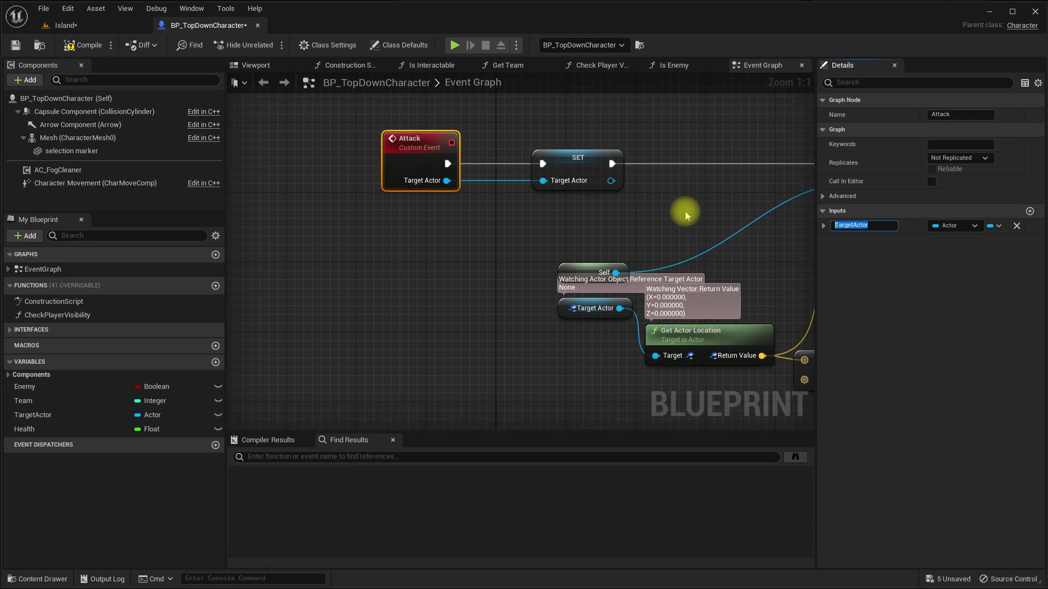
right_drag(685, 211, 269, 226)
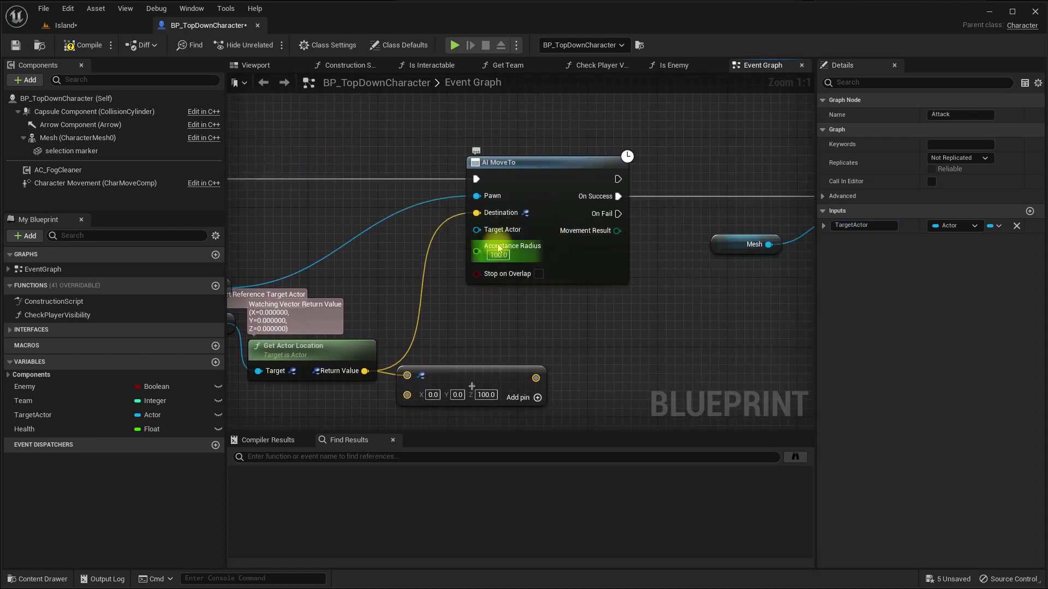
mouse_move(344, 215)
right_down()
mouse_move(650, 223)
mouse_move(540, 211)
right_up()
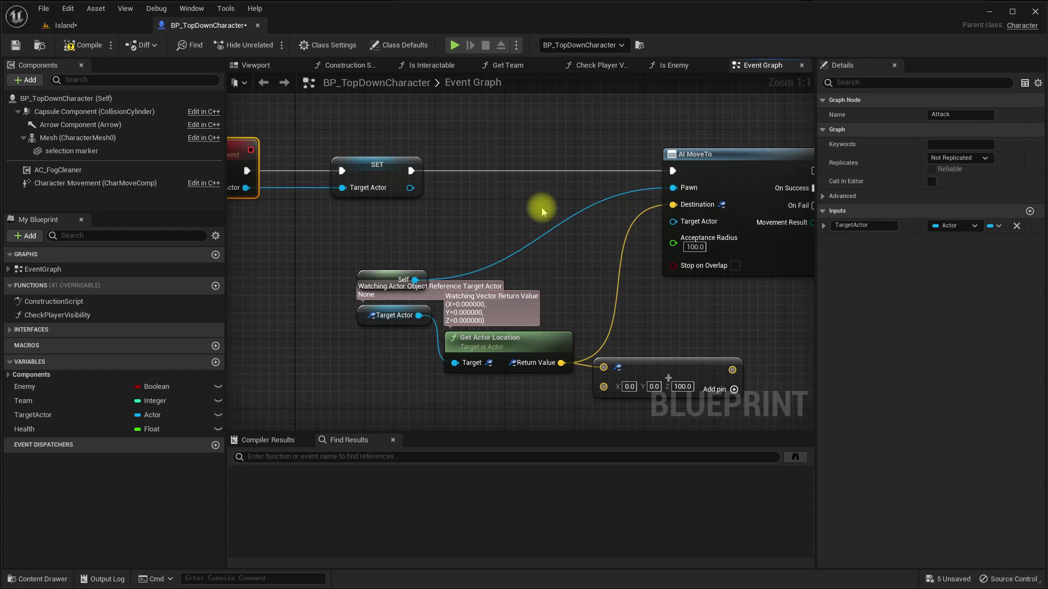
right_drag(387, 230, 602, 227)
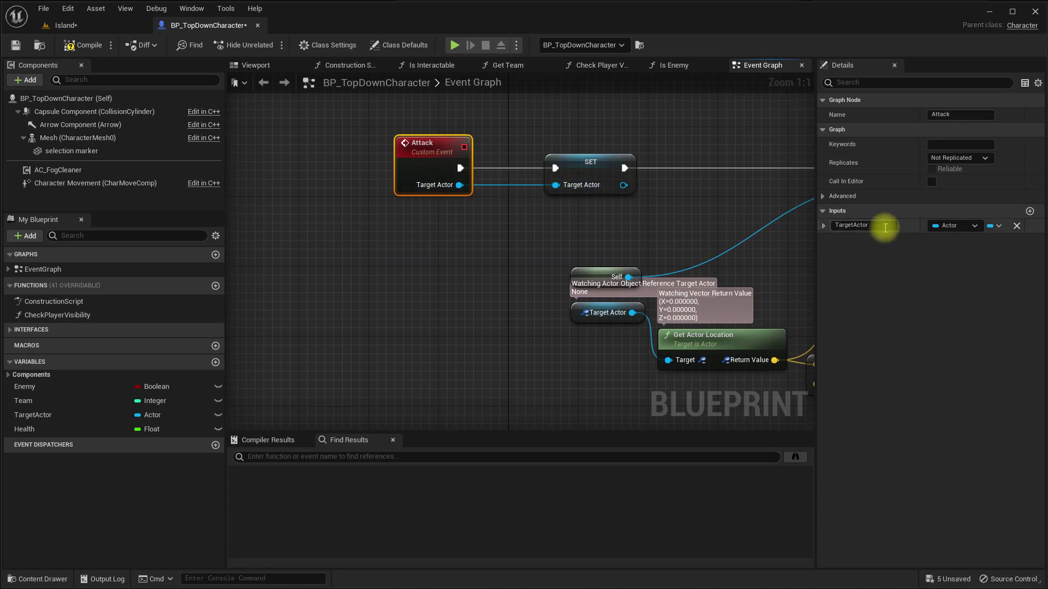
click(885, 228)
text(AttackT)
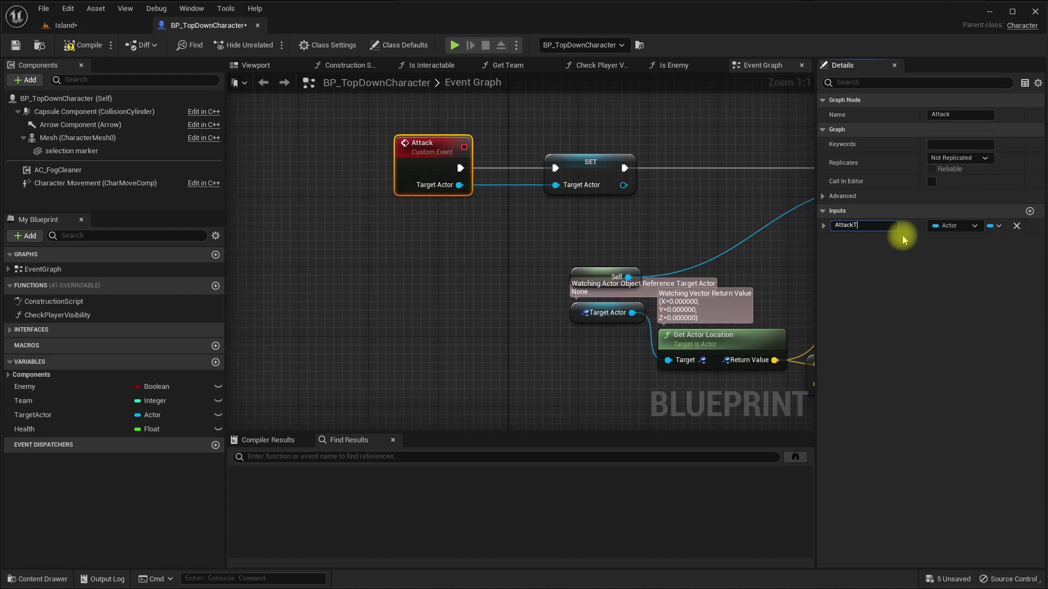
text(arget)
key(Return)
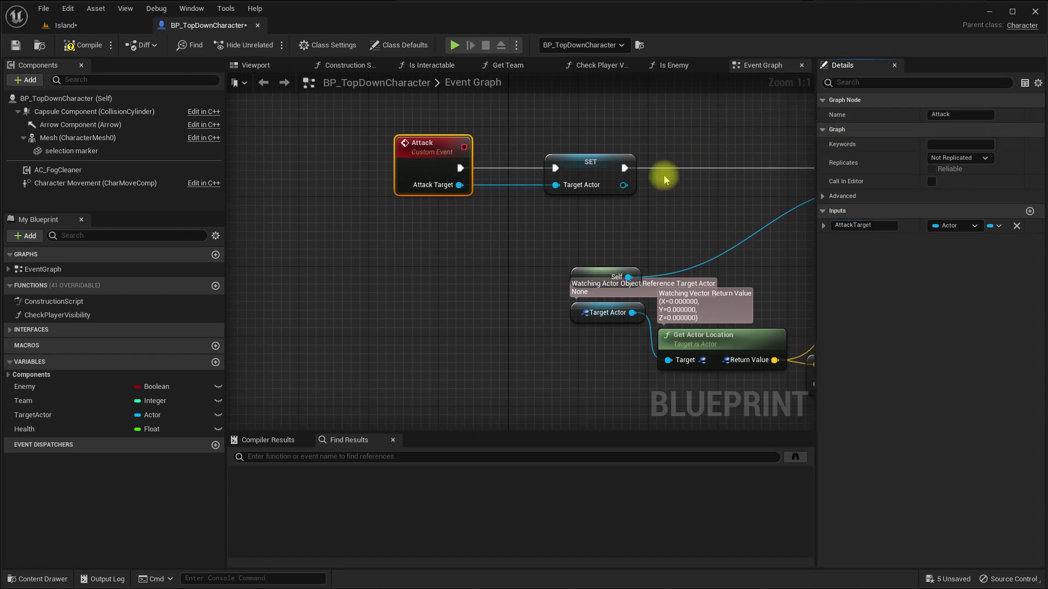
Rename the TargetActor variable to AttackTarget
click(585, 180)
click(47, 416)
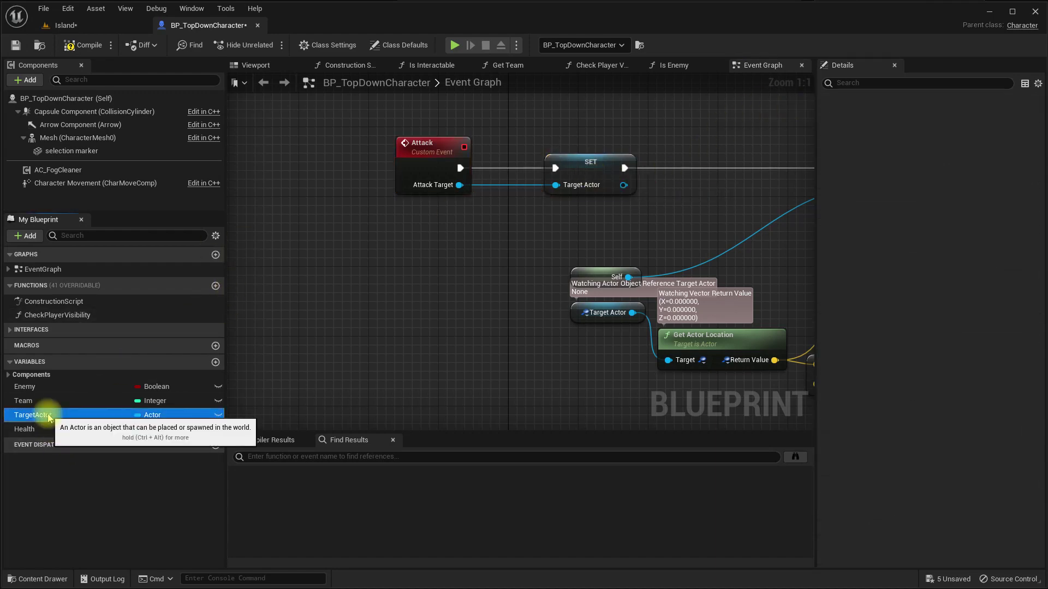
click(46, 417)
text(Attack)
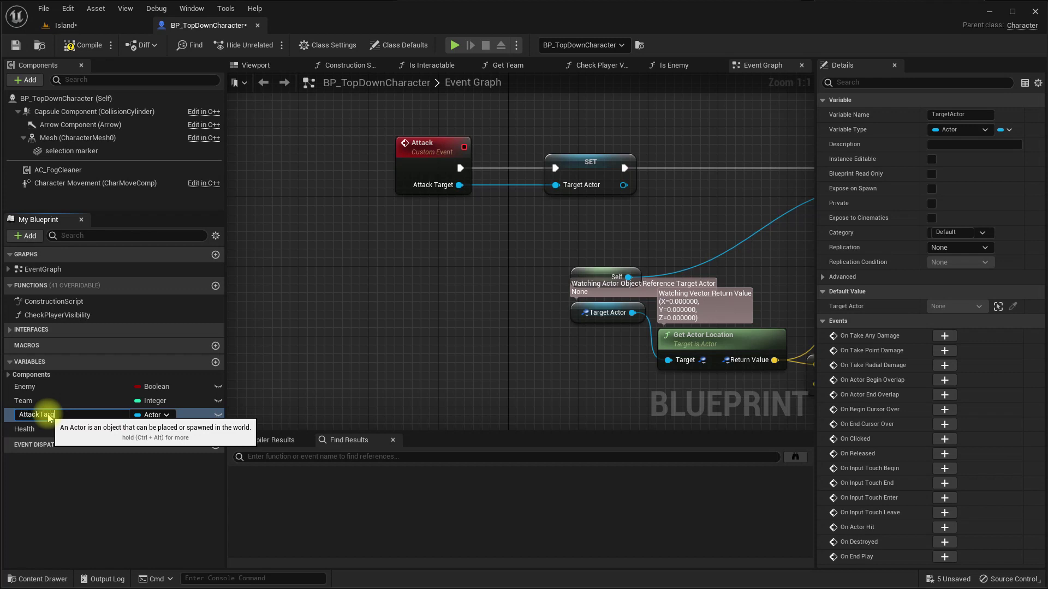
key(Return)
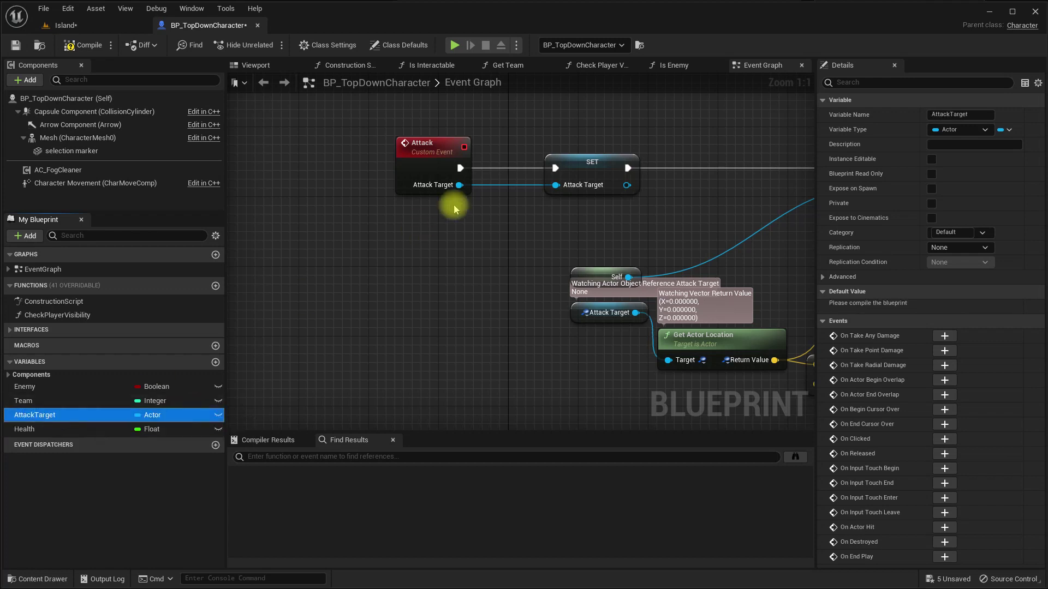
scroll(473, 287, down, 2)
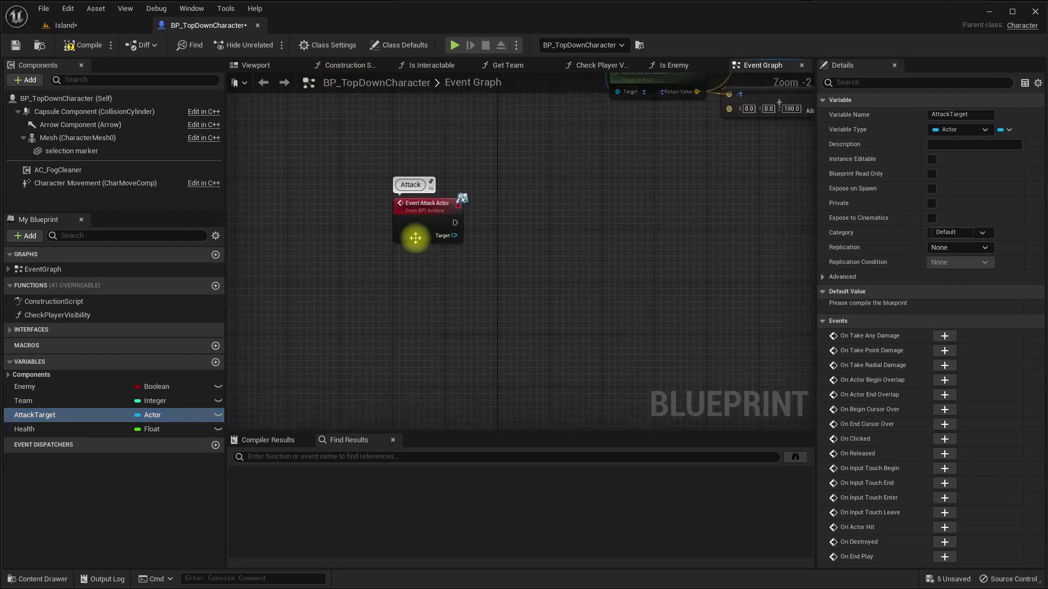
scroll(480, 234, up, 2)
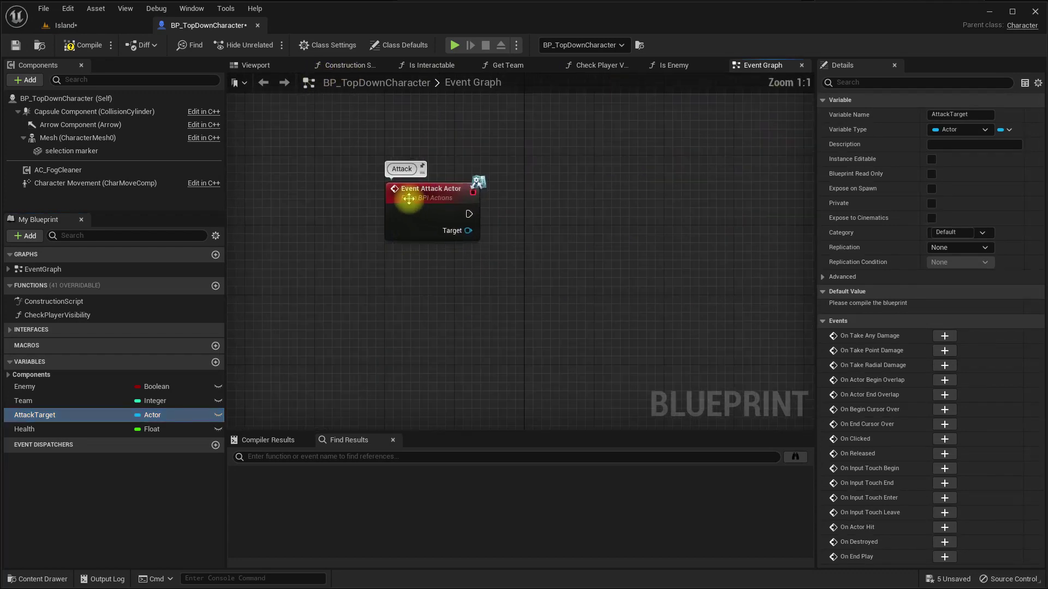
Check the right-click options on the Event Attack Actor node and its Target pin
right_click(460, 235)
key(Escape)
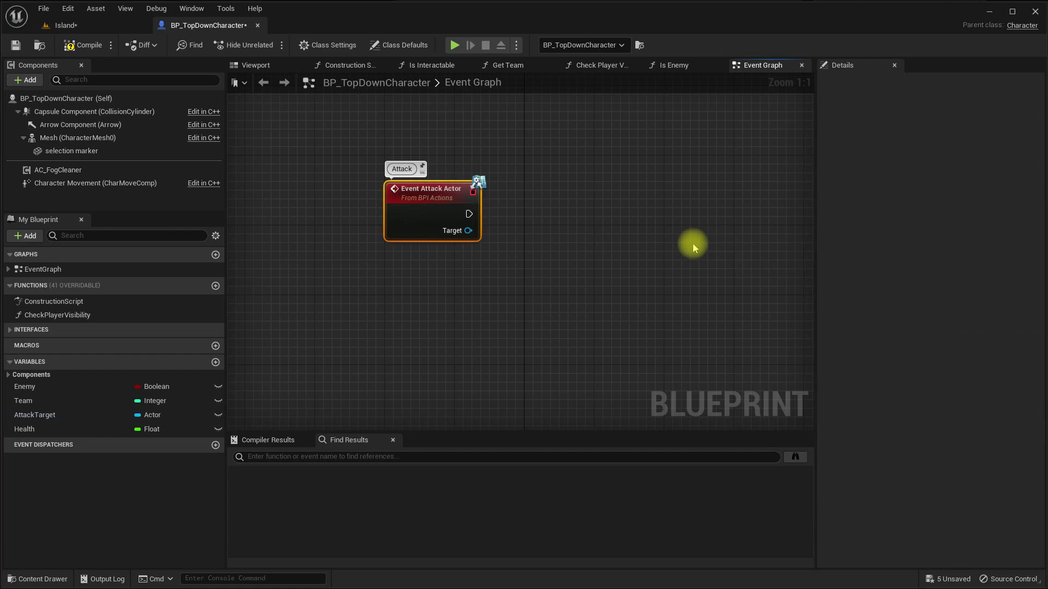
scroll(692, 243, down, 2)
right_click(493, 221)
key(Escape)
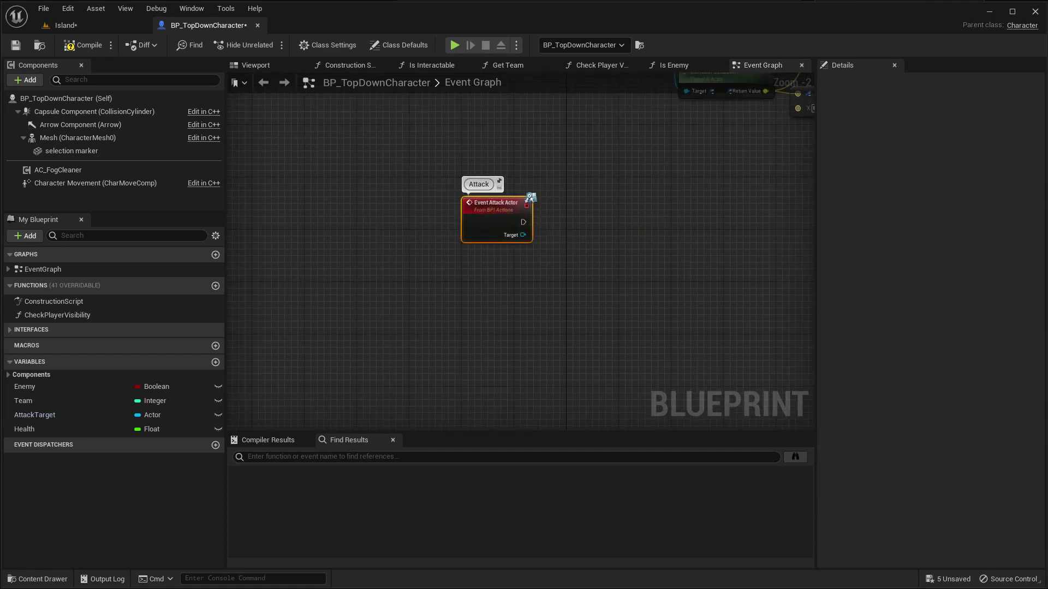
Rename the BPI_Actions Attack Actor input to AttackTarget and recompile the character
double_click(495, 204)
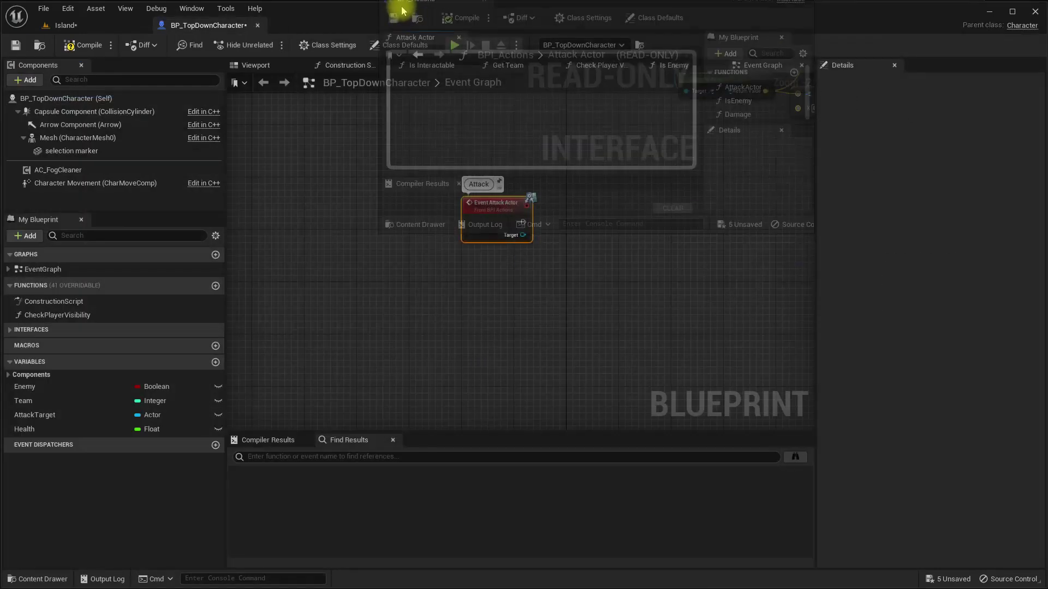
click(445, 298)
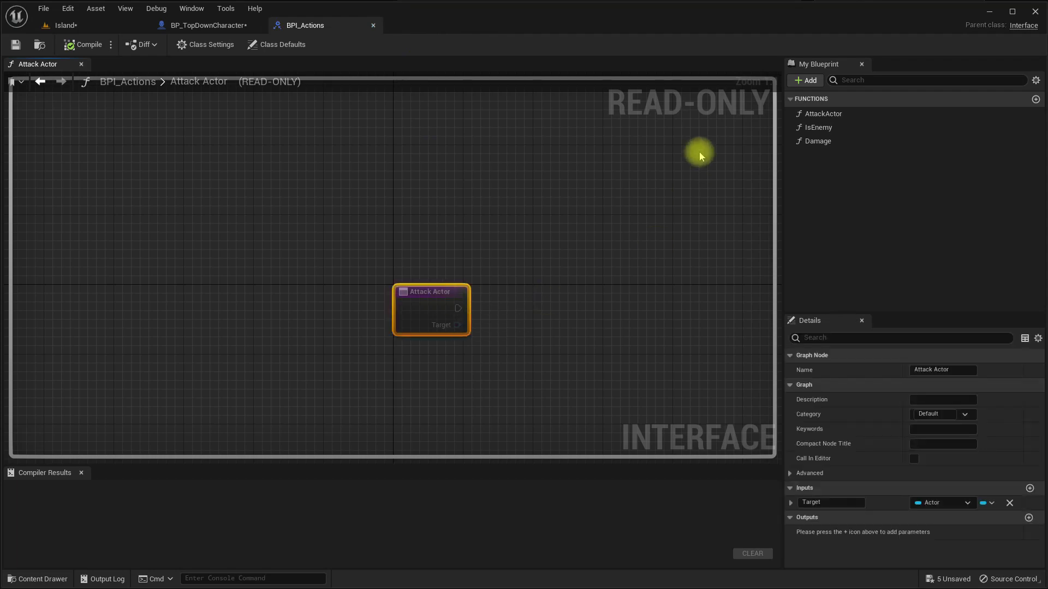
click(840, 502)
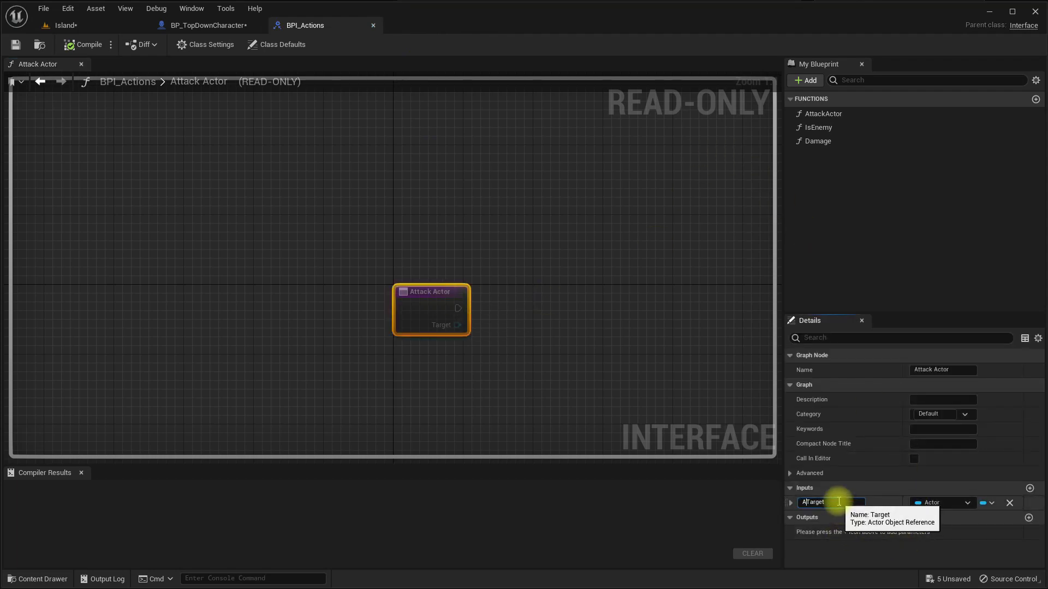
text(ttack)
key(Return)
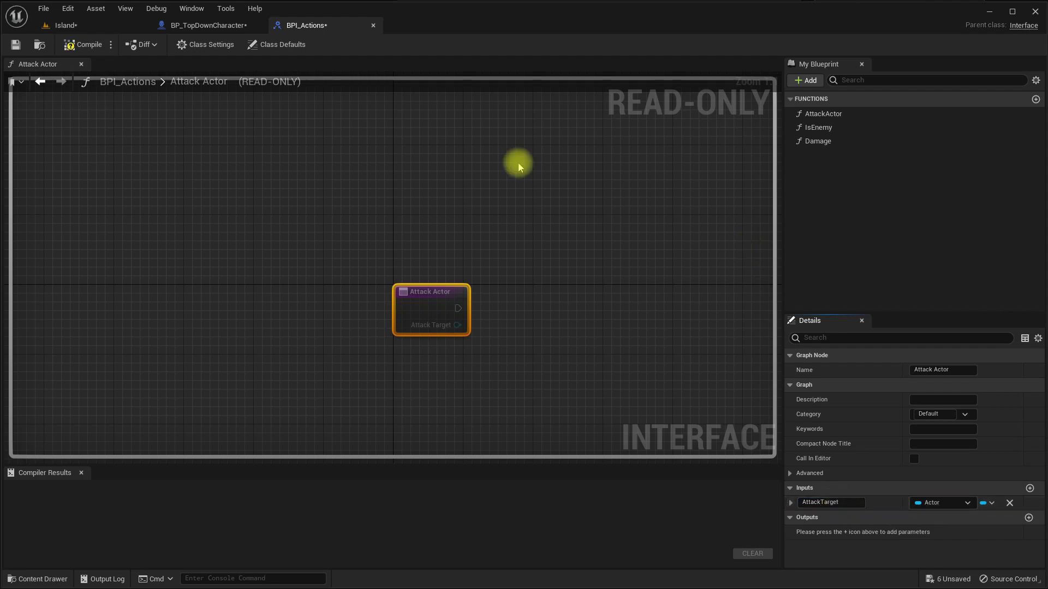
click(207, 25)
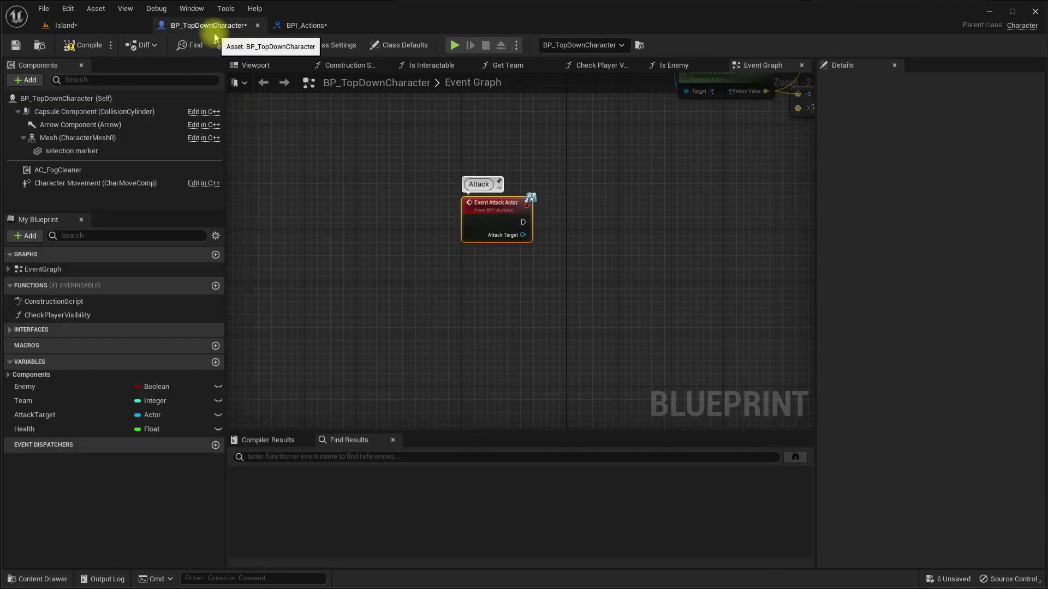
click(96, 47)
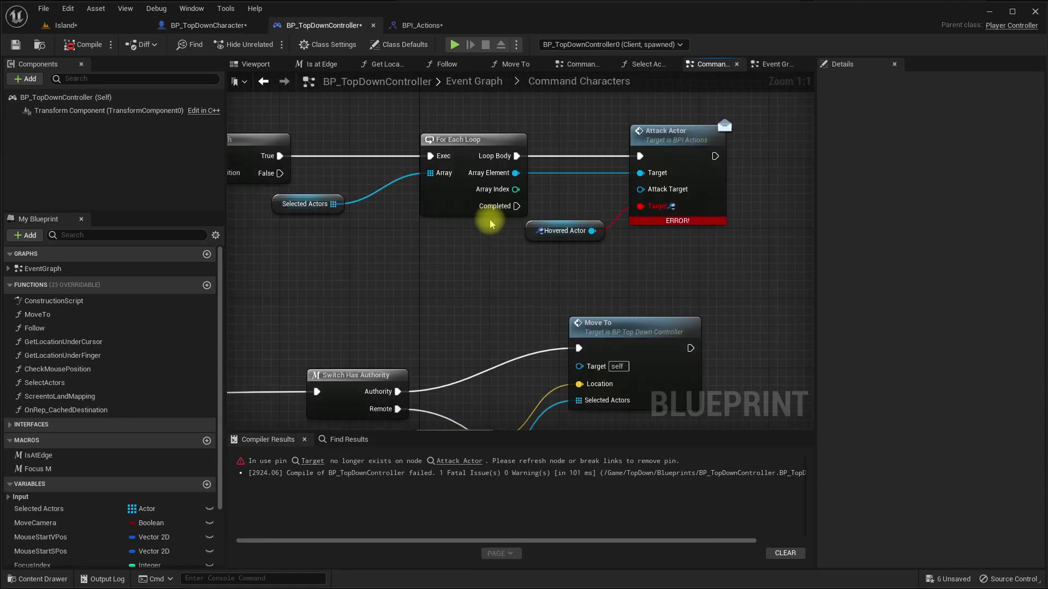
Remove the stale Target pin, wire Hovered Actor into Attack Target, and compile the controller
right_click(654, 208)
click(679, 245)
drag(598, 234, 654, 190)
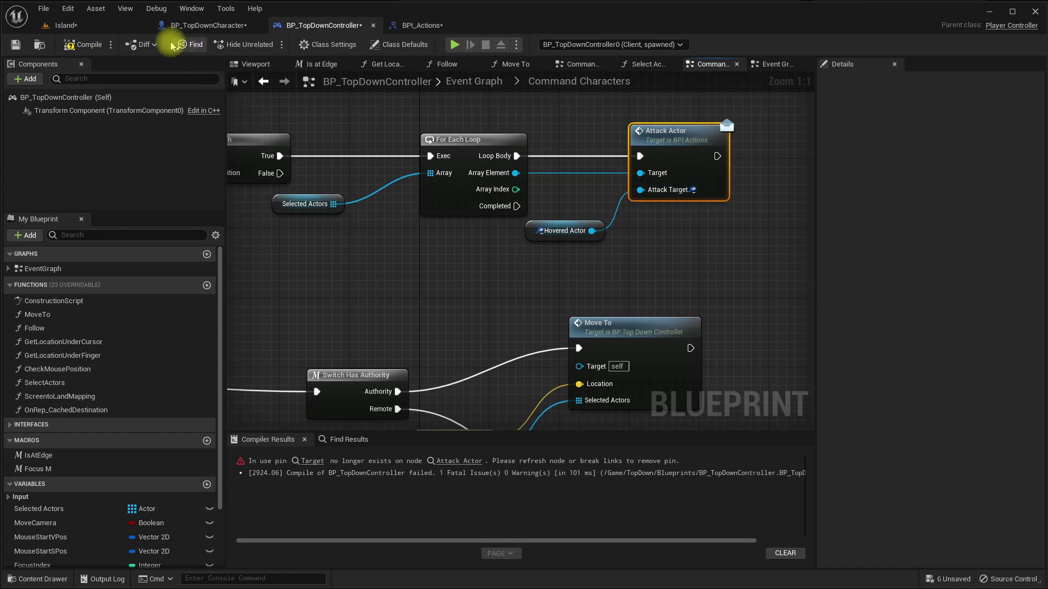
click(81, 44)
click(85, 25)
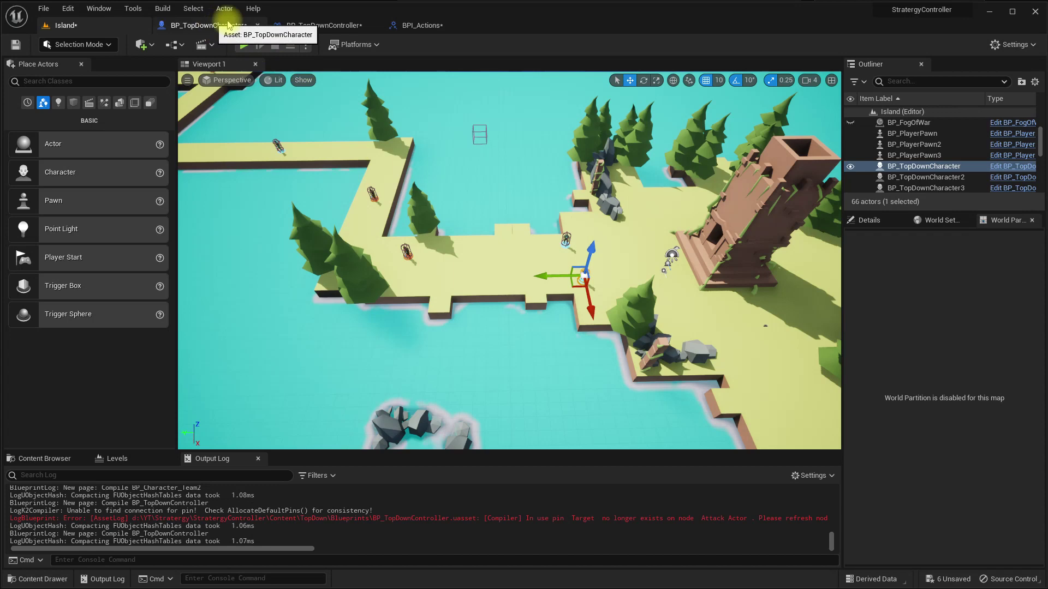
click(311, 25)
Add a Switch Has Authority node after Event Attack Actor
click(214, 25)
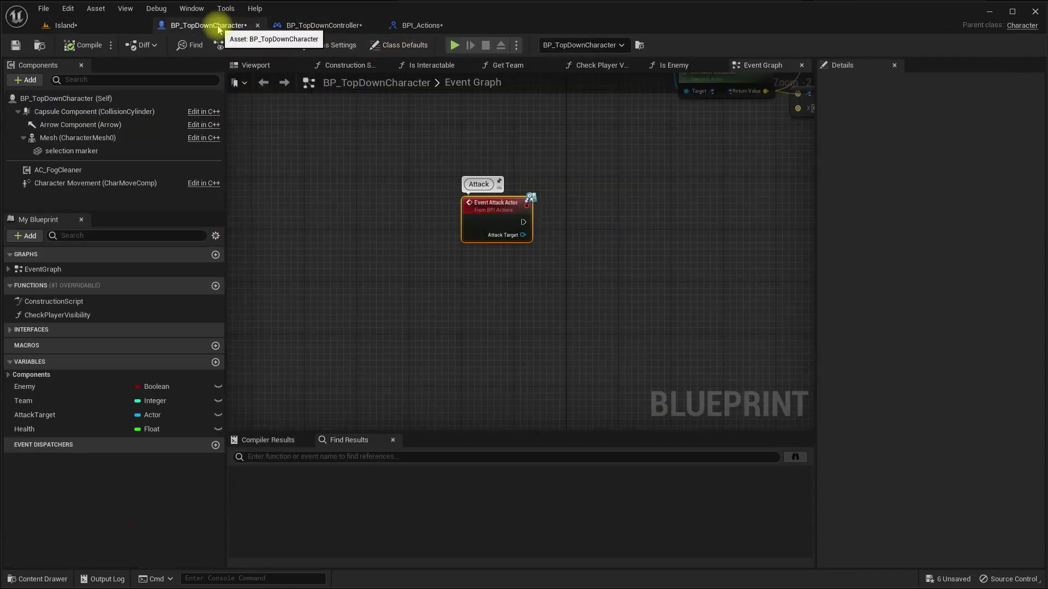
scroll(562, 297, down, 4)
scroll(576, 266, up, 3)
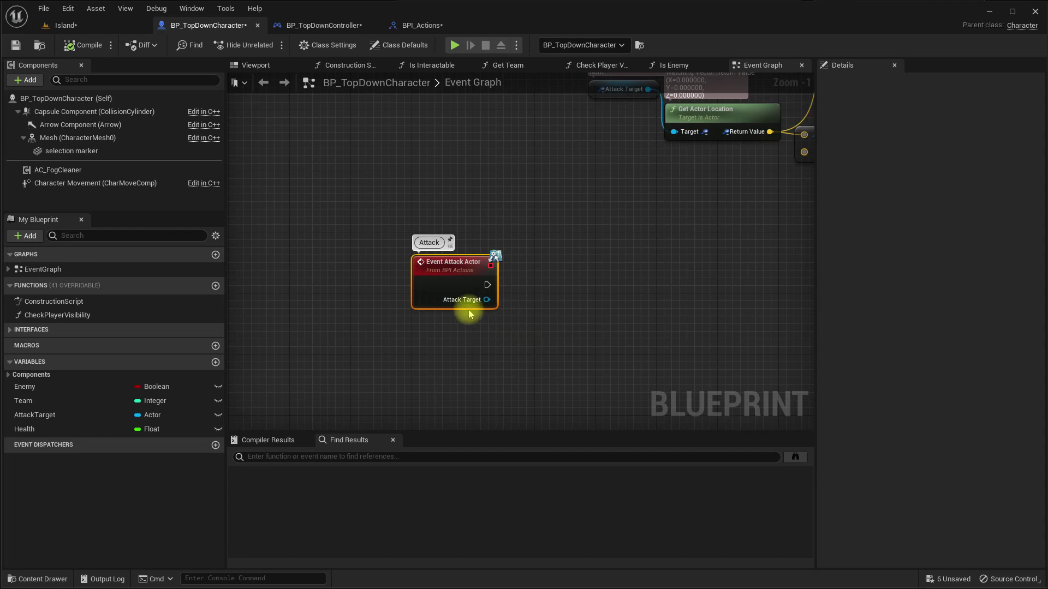
scroll(469, 313, down, 2)
scroll(484, 303, up, 2)
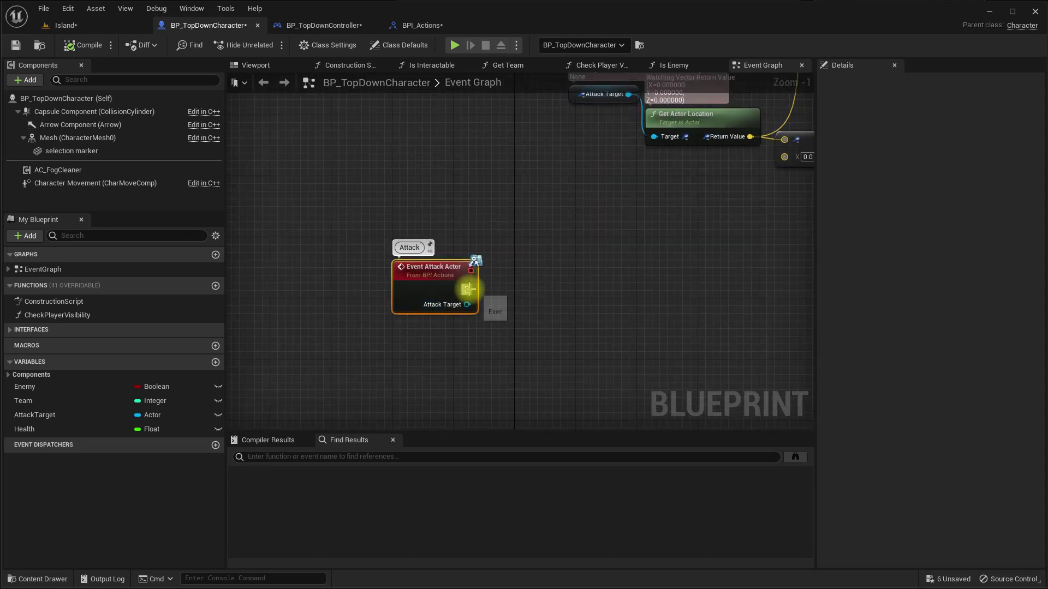
drag(466, 288, 611, 292)
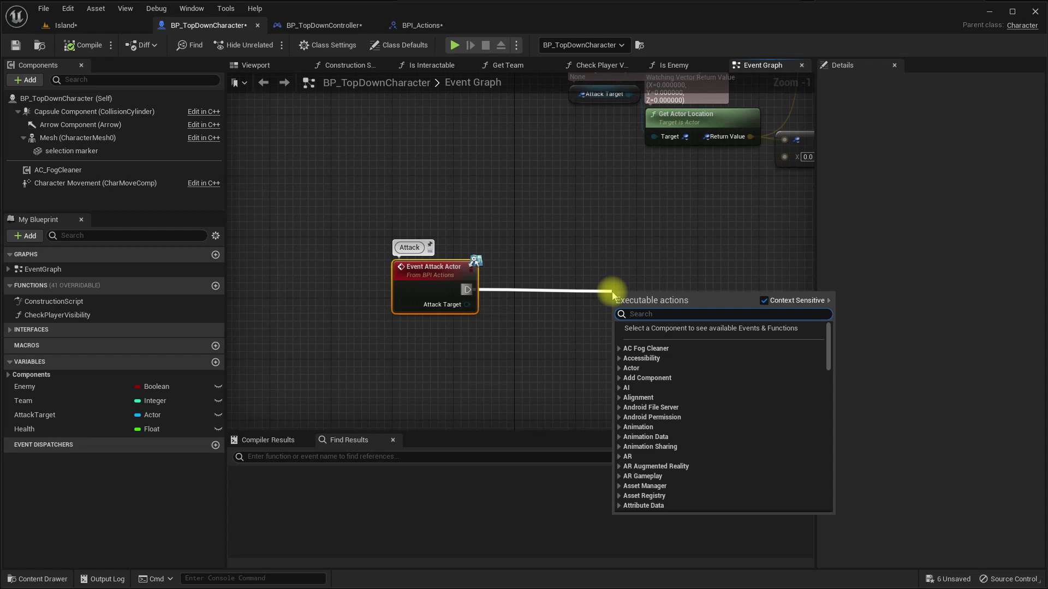
text(ha)
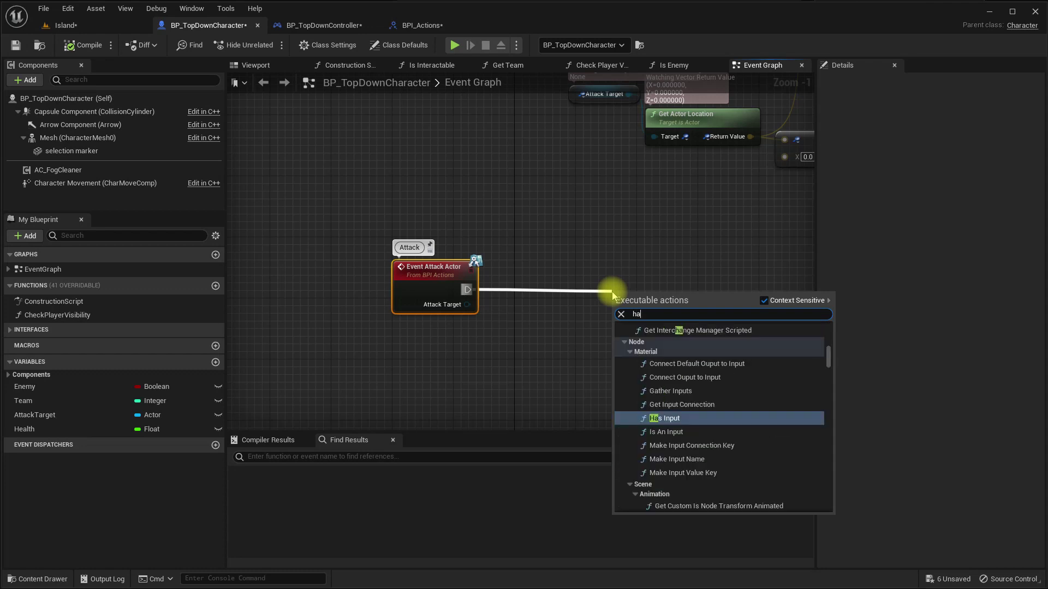
text(s auth)
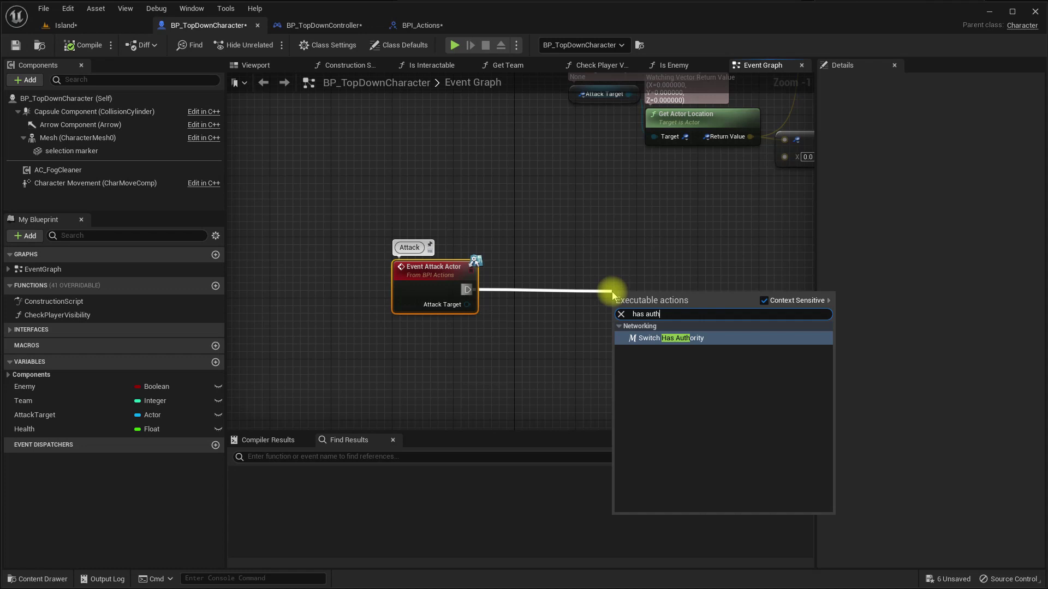
key(Return)
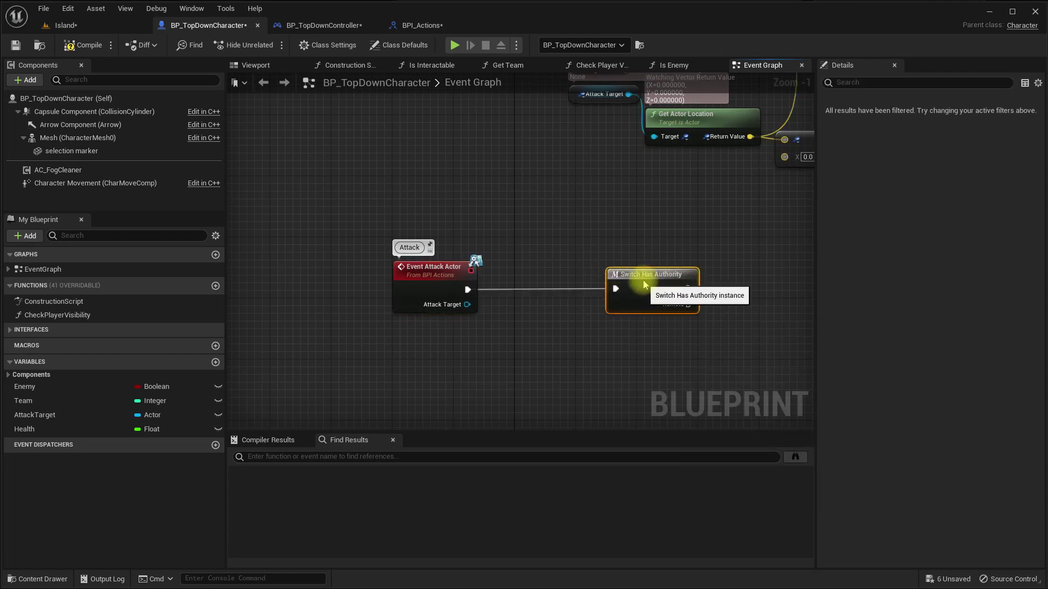
right_drag(717, 355, 554, 341)
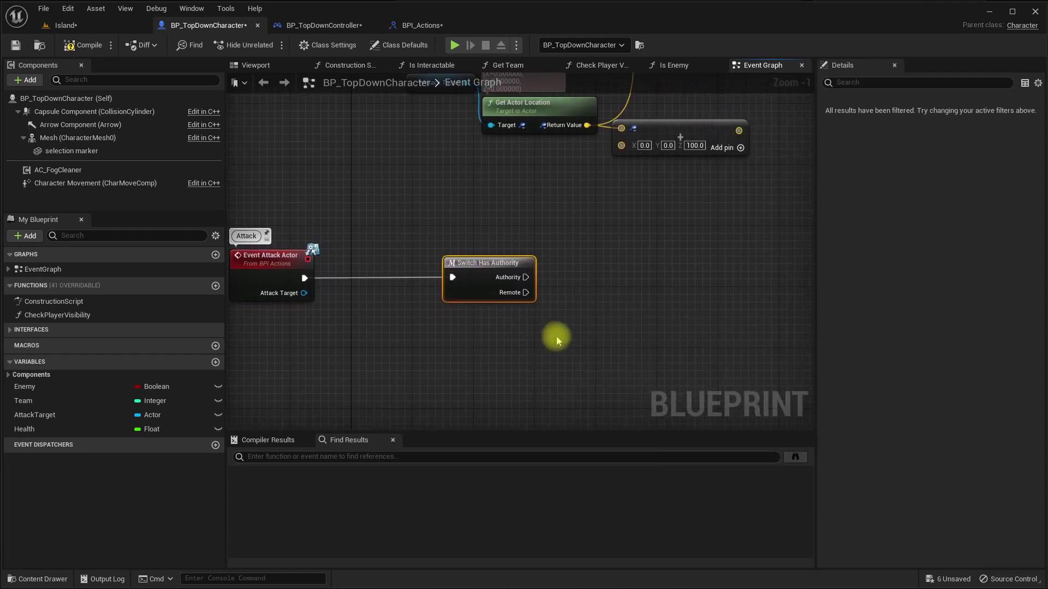
scroll(561, 265, down, 3)
scroll(585, 316, up, 1)
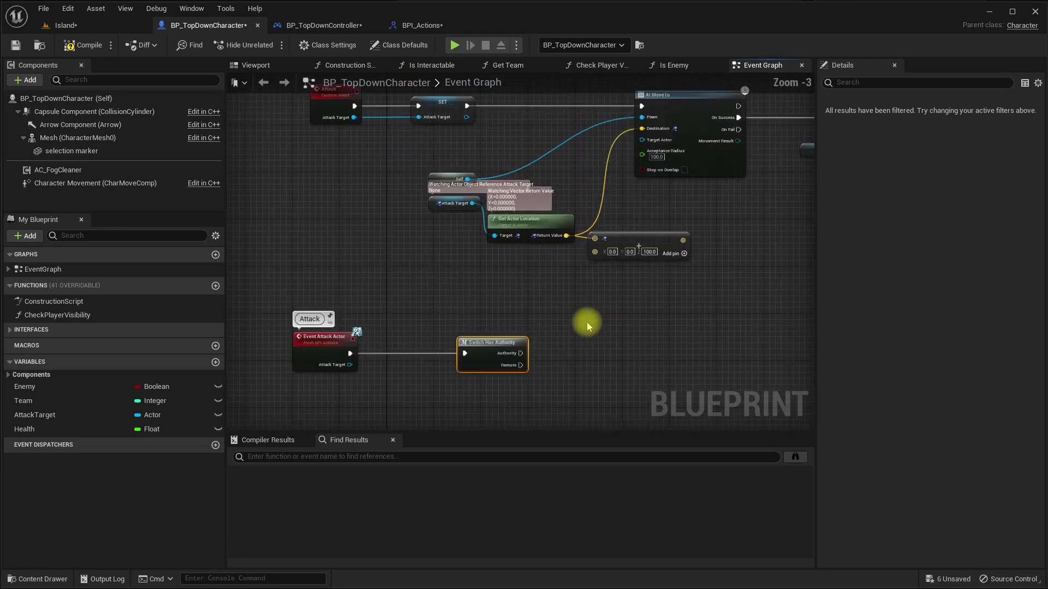
Call Attack from the Authority output, passing Attack Target into it
right_drag(564, 281, 542, 322)
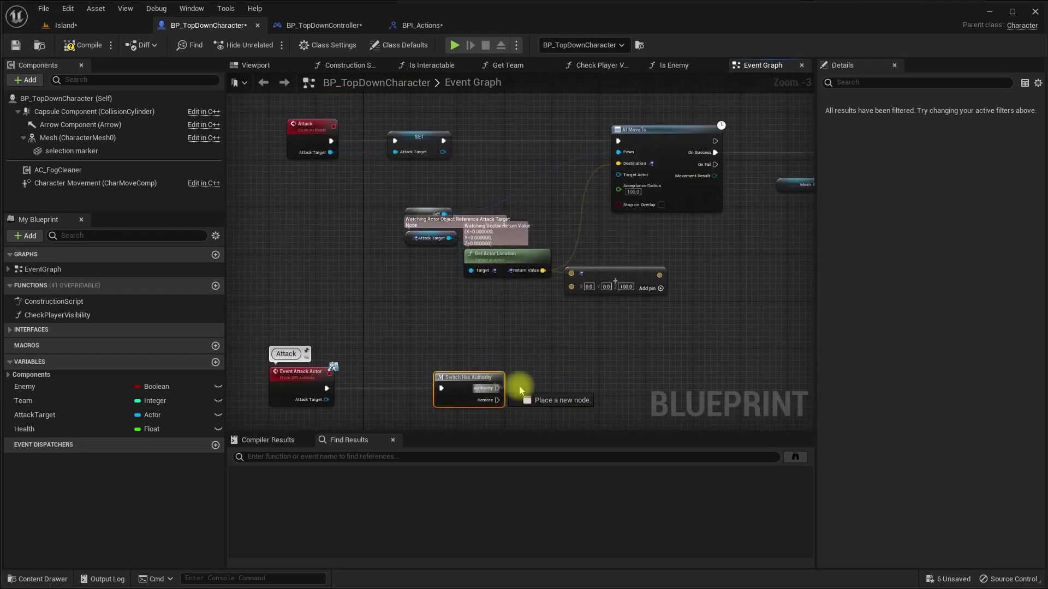
drag(497, 389, 552, 391)
text(a)
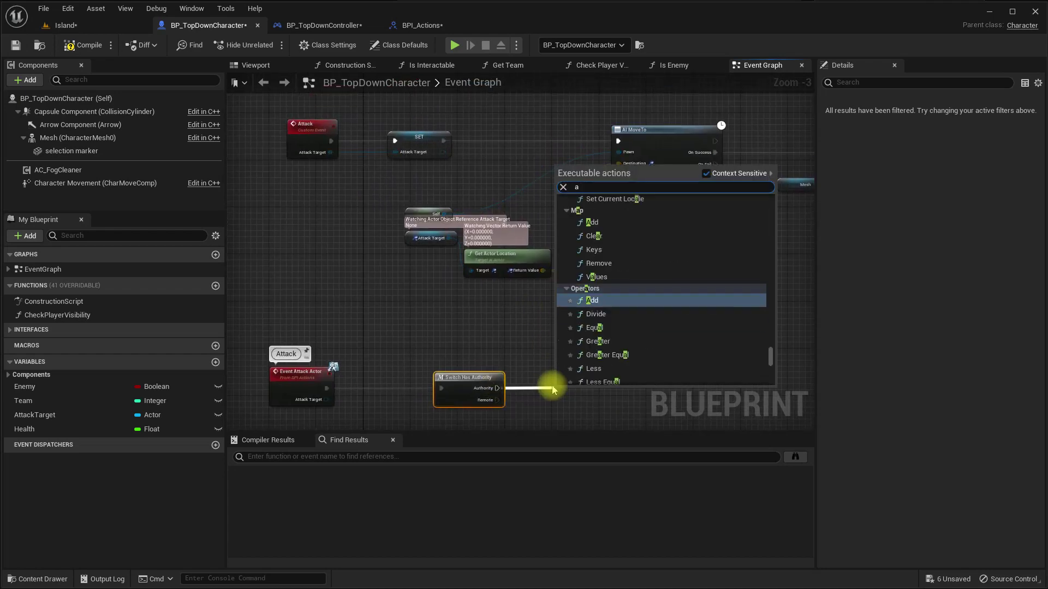
text(tac)
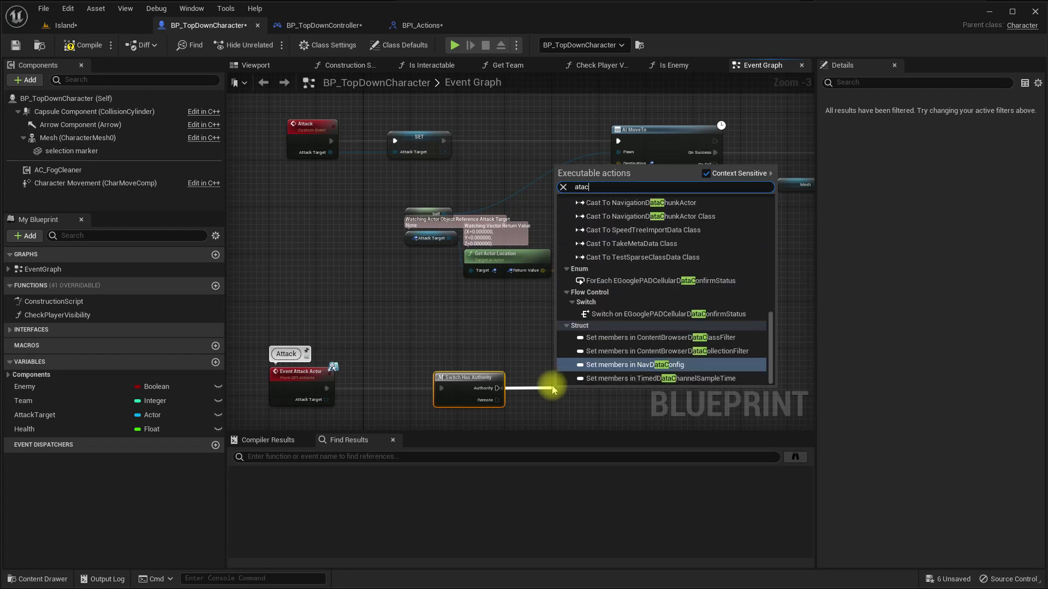
key(BackSpace)
key(BackSpace)
text(t)
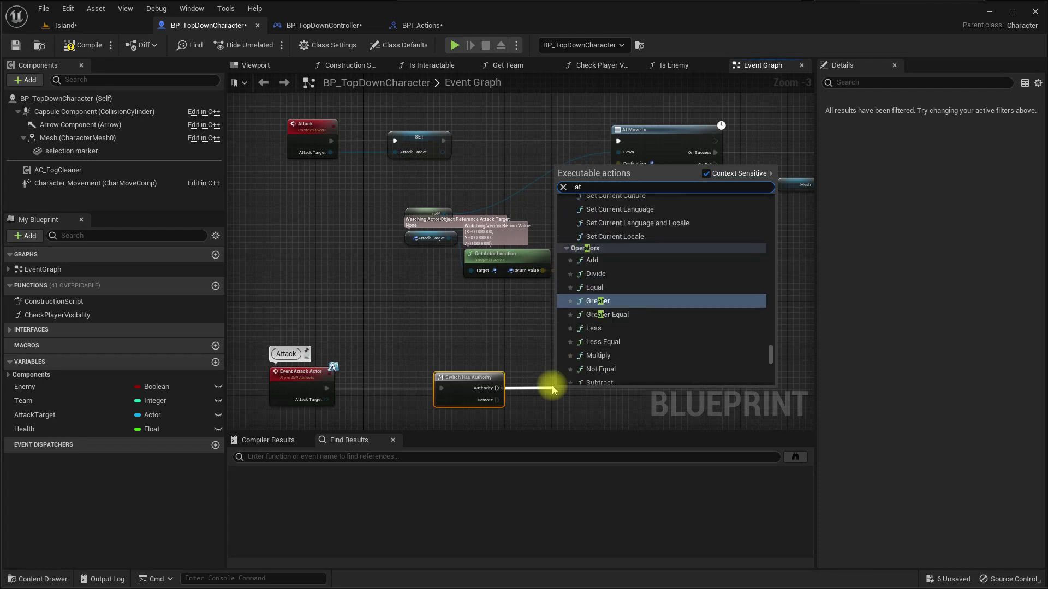
text(ack)
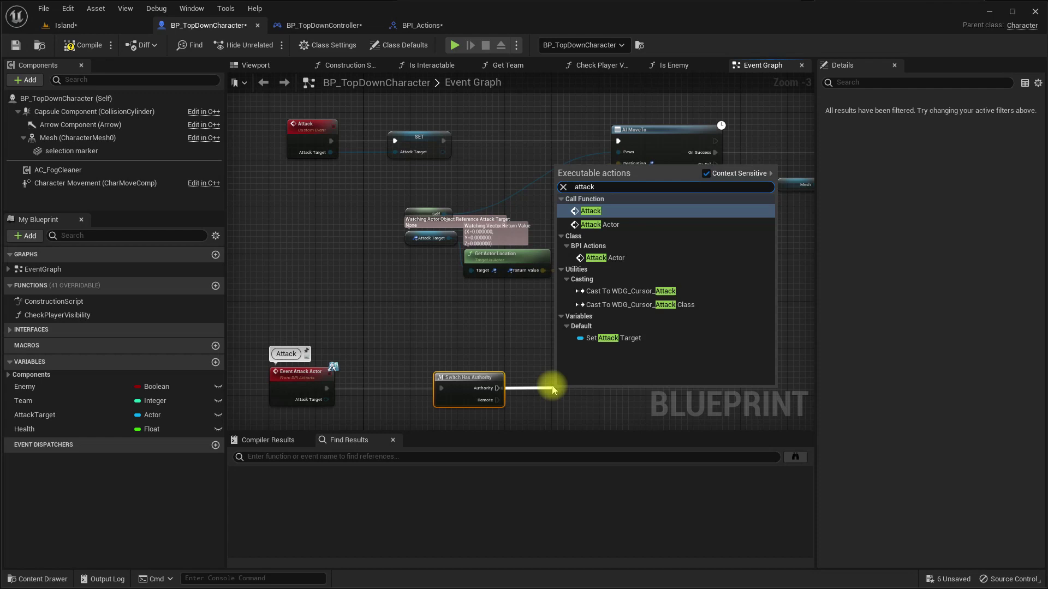
key(Return)
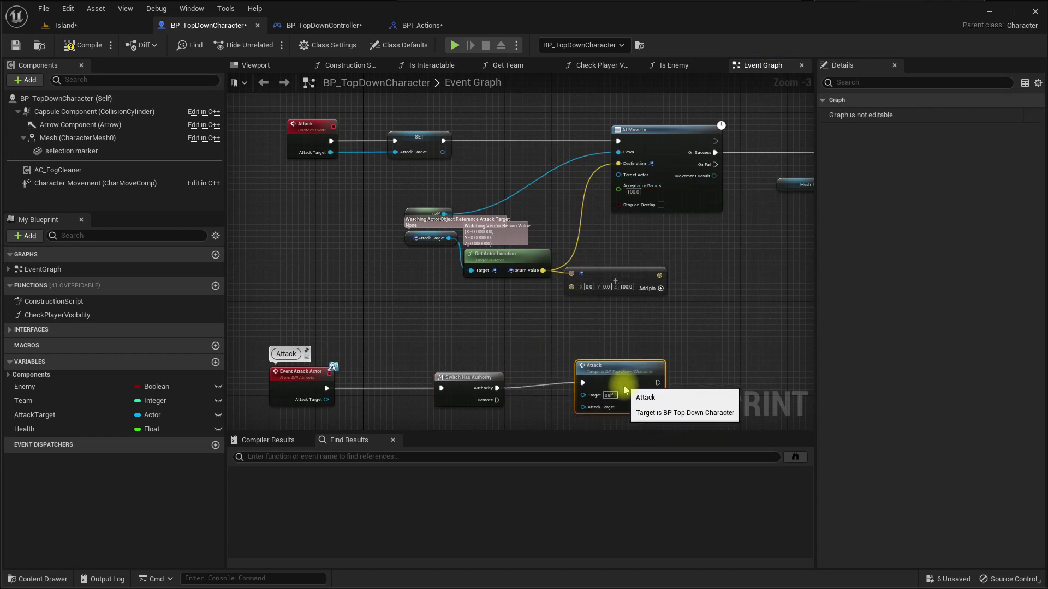
drag(627, 386, 654, 369)
right_drag(469, 423, 443, 326)
drag(299, 303, 579, 318)
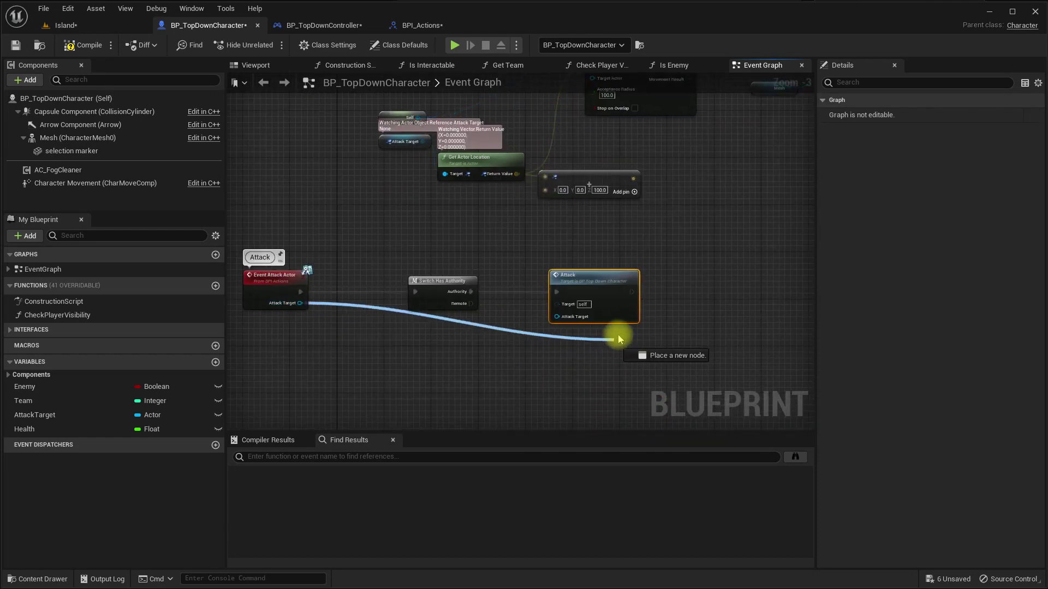
Compile BP_TopDownCharacter, then run and stop a test play on Island
click(82, 44)
click(74, 25)
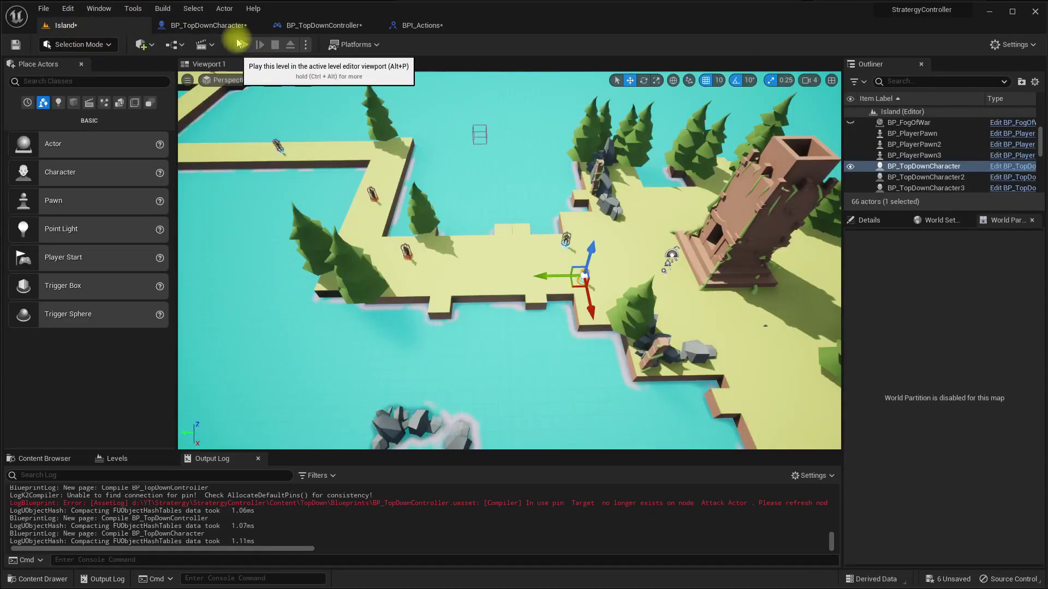
click(243, 44)
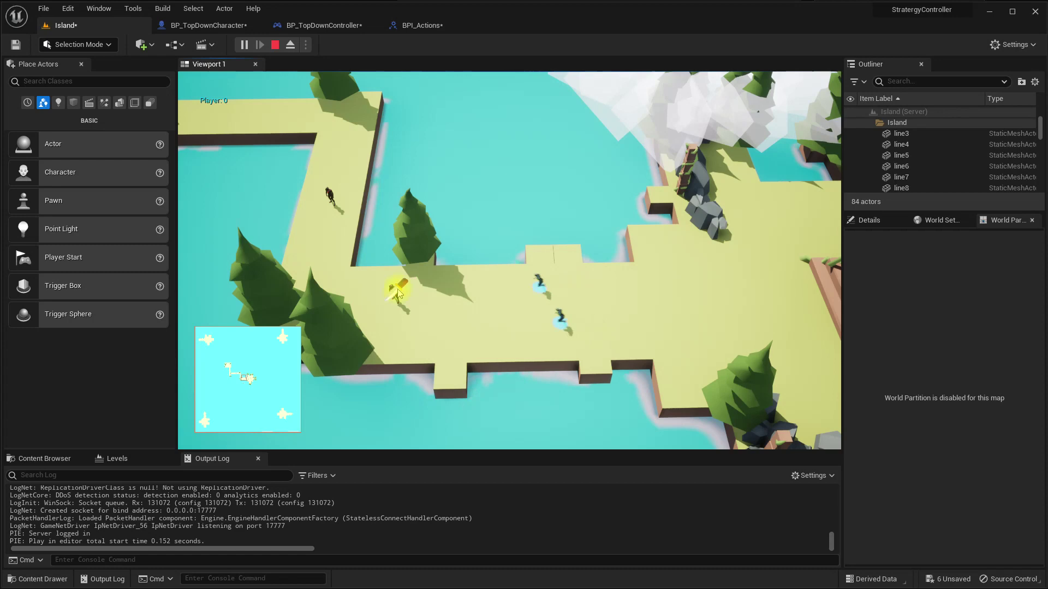
key(Escape)
Set the net mode to Play As Client and start a client test play
click(307, 44)
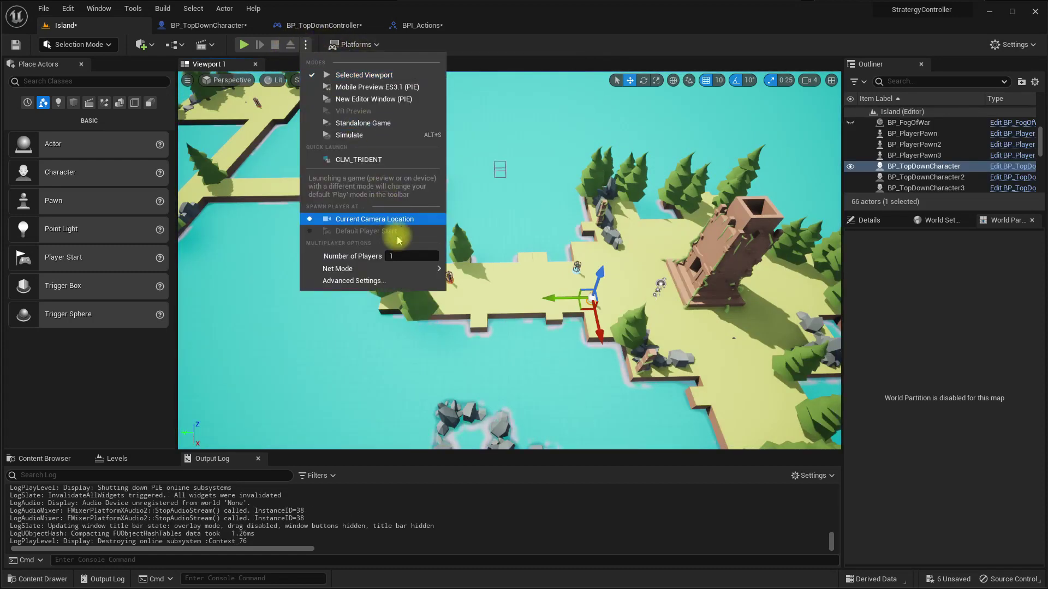
mouse_move(338, 269)
click(489, 296)
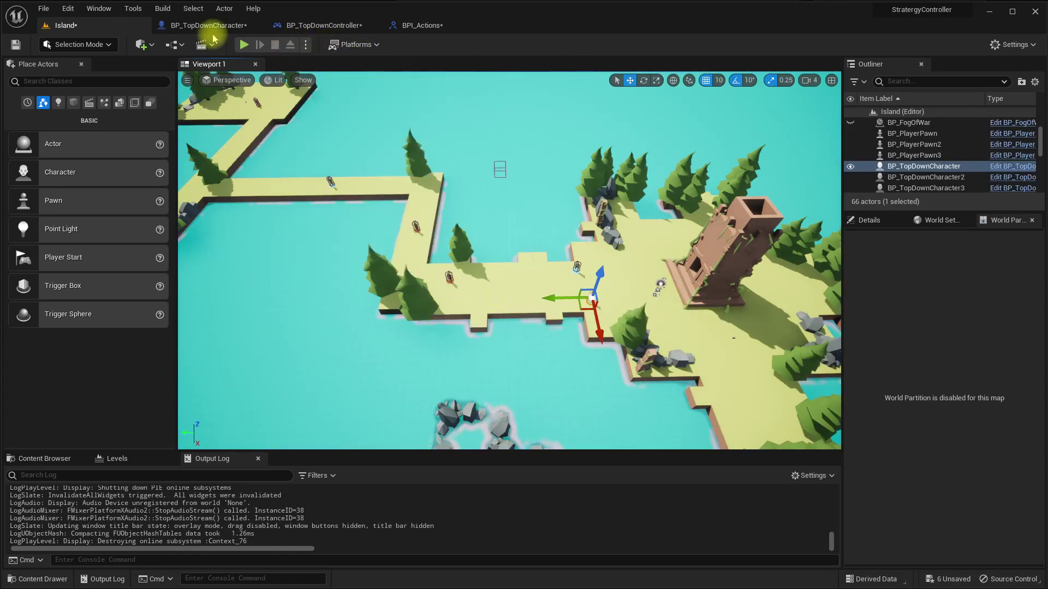
click(244, 45)
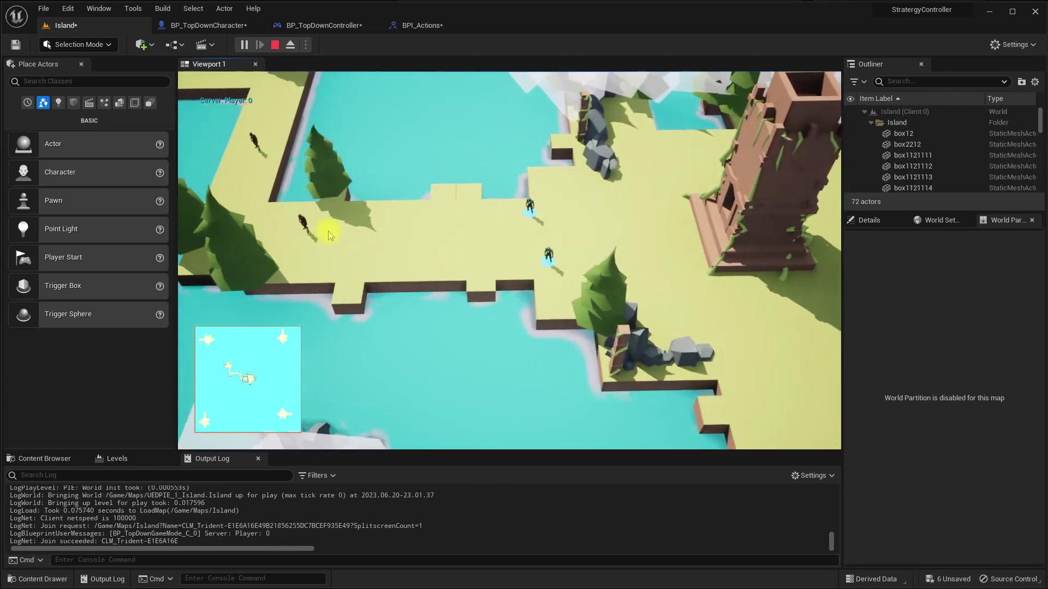
Stop the client play session and return to the BP_TopDownCharacter Event Graph
key(Escape)
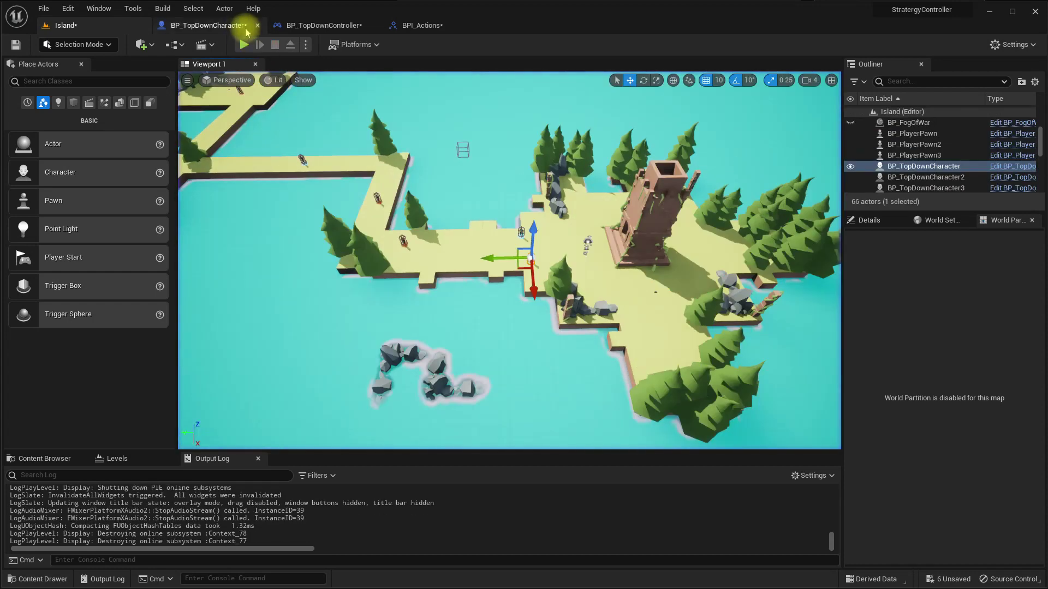
click(208, 25)
scroll(468, 309, up, 2)
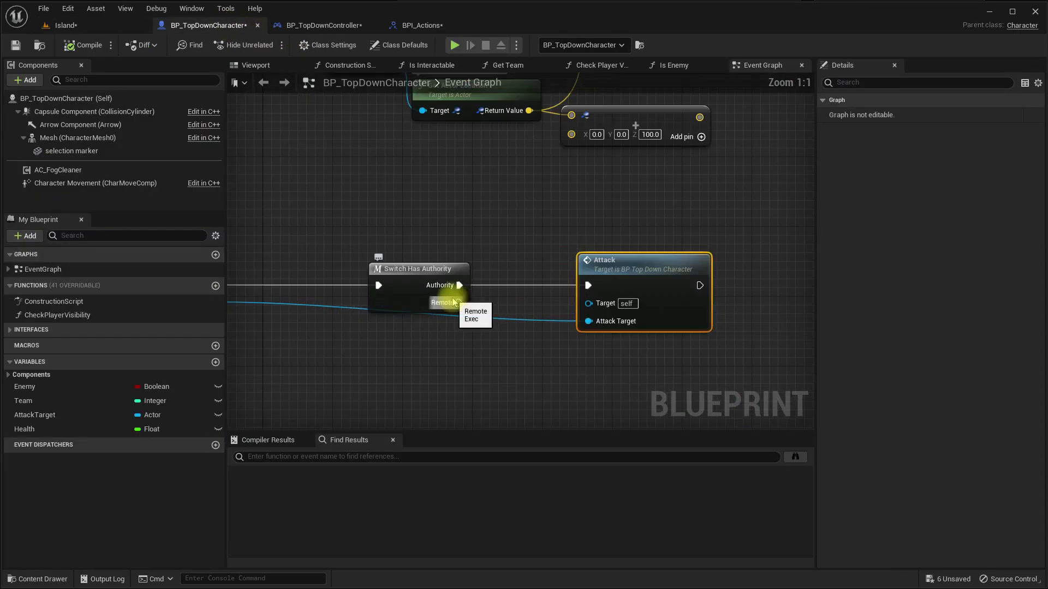
drag(460, 303, 569, 390)
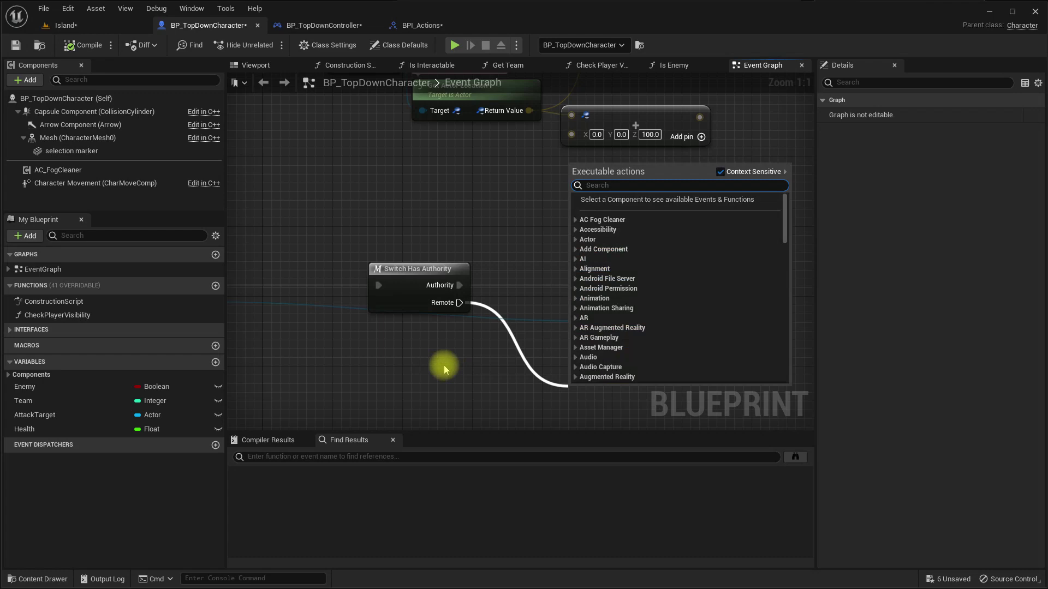
scroll(447, 344, down, 3)
mouse_move(451, 300)
right_down()
mouse_move(510, 297)
mouse_move(392, 260)
right_up()
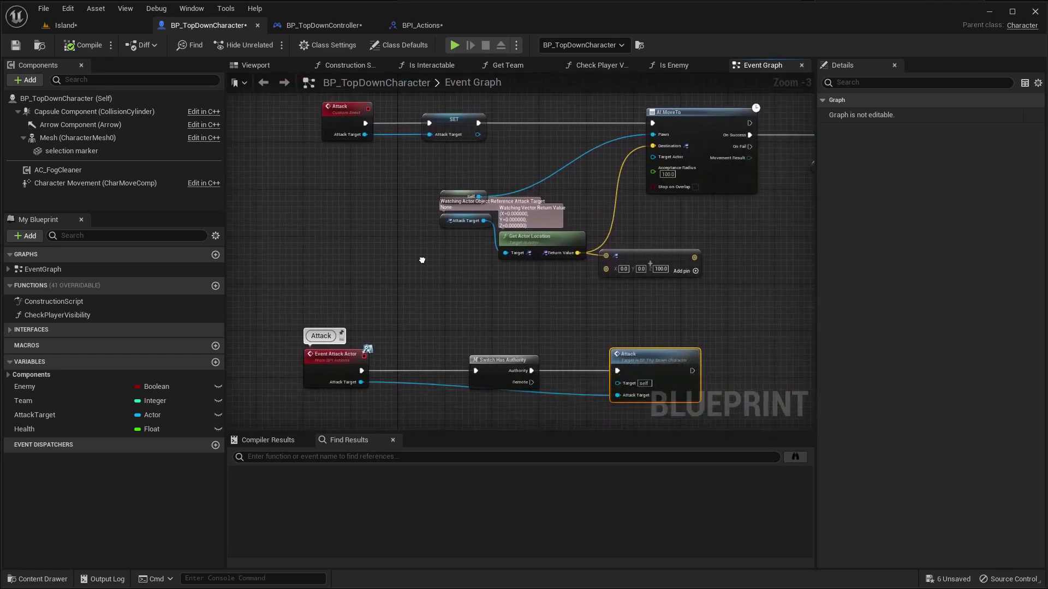
scroll(372, 237, down, 3)
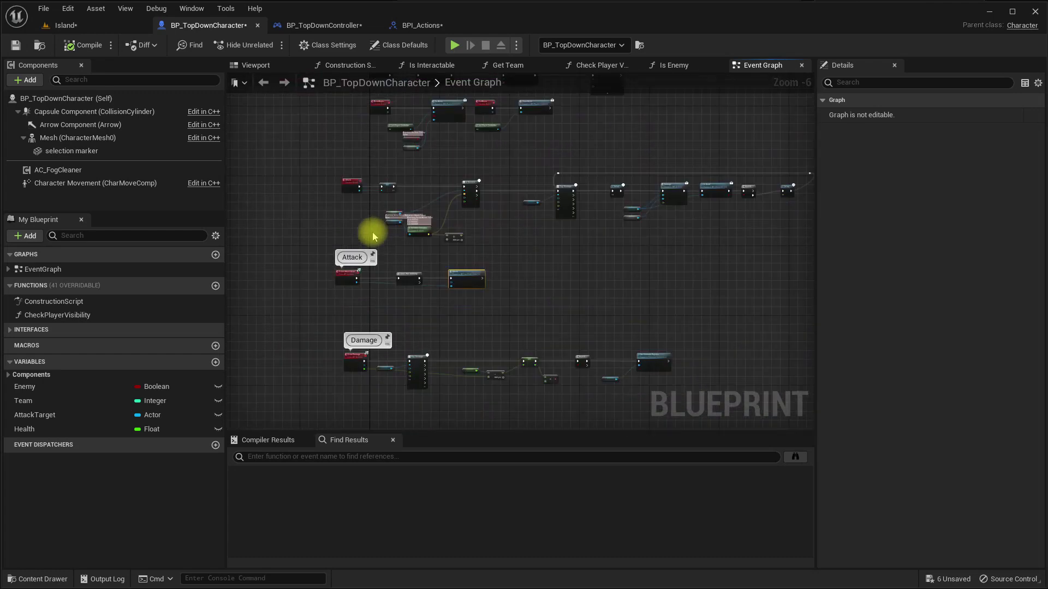
scroll(372, 237, up, 3)
Move the Attack event, Switch Has Authority and Attack nodes down, left-aligned with Damage
right_click(254, 285)
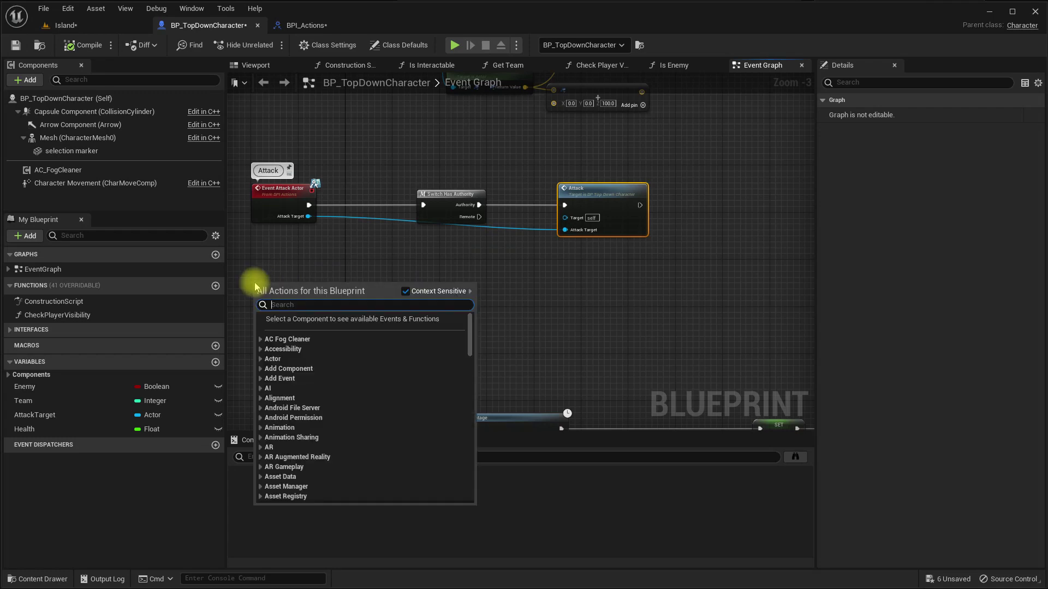
click(250, 282)
scroll(270, 280, down, 2)
right_drag(270, 280, 303, 274)
drag(286, 232, 533, 286)
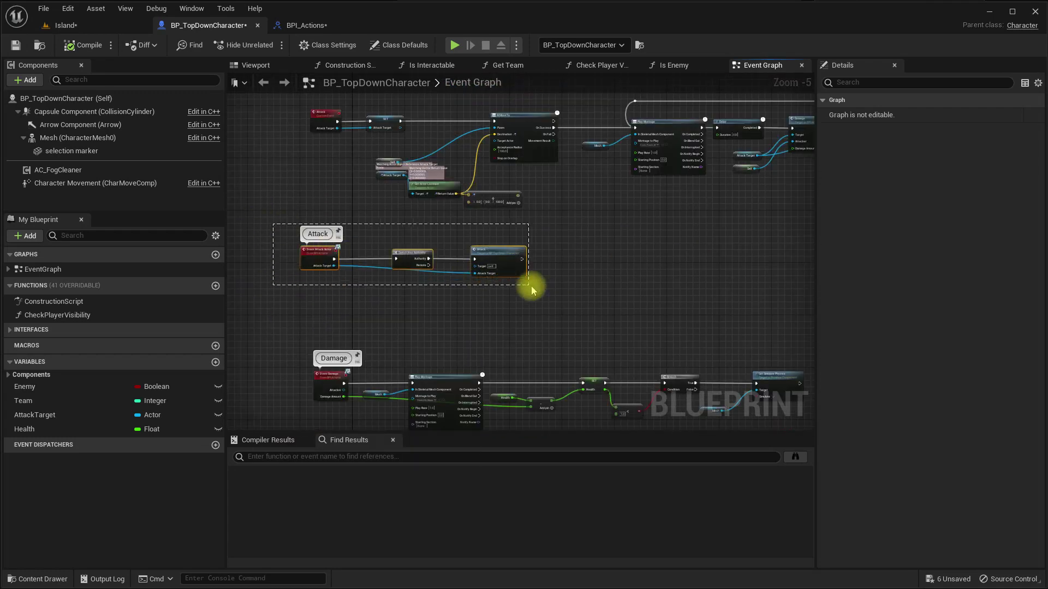
drag(323, 259, 343, 308)
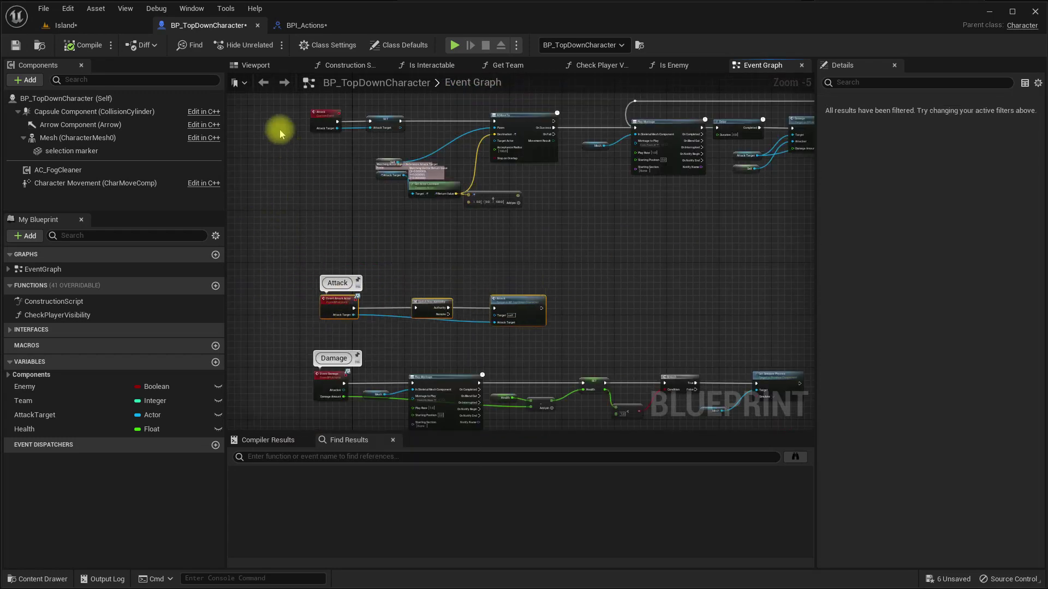
drag(281, 128, 328, 374)
key(shift+a)
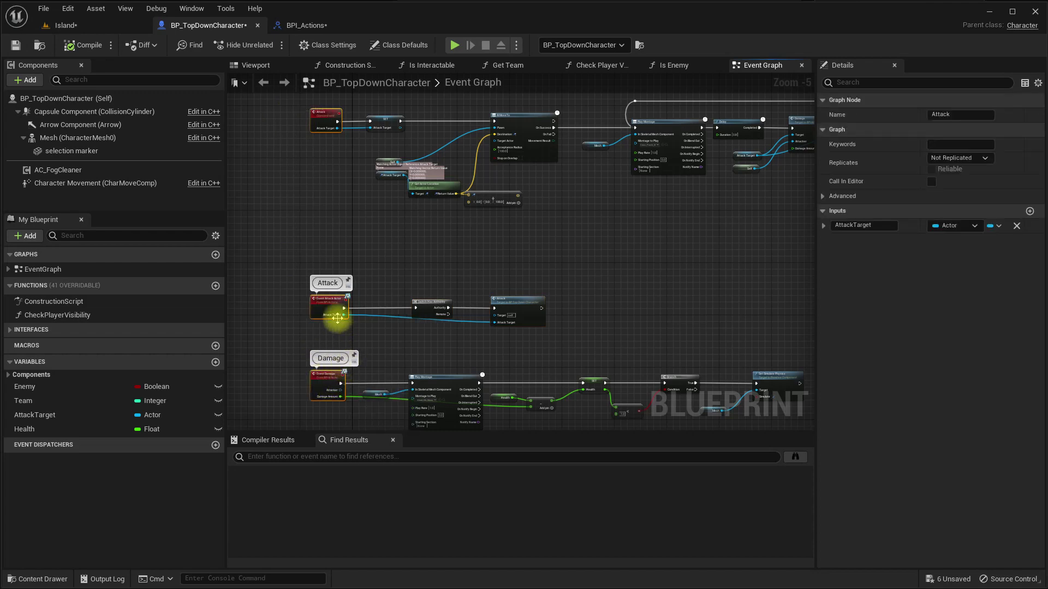
scroll(337, 317, up, 5)
right_drag(293, 225, 327, 336)
Add an Attack_Server custom event replicated to Run on Server
right_click(292, 248)
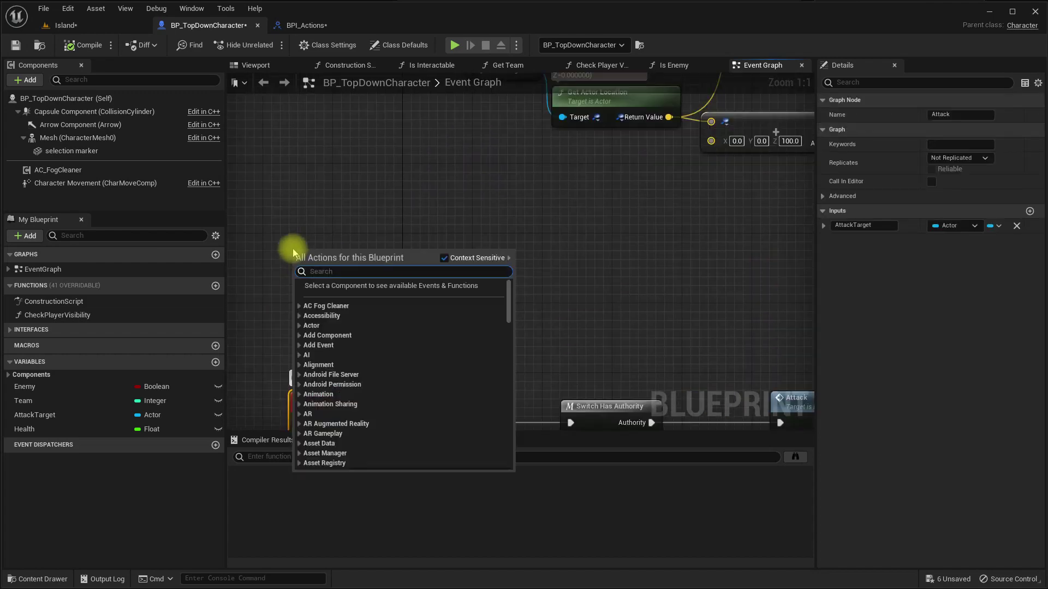
text(attack)
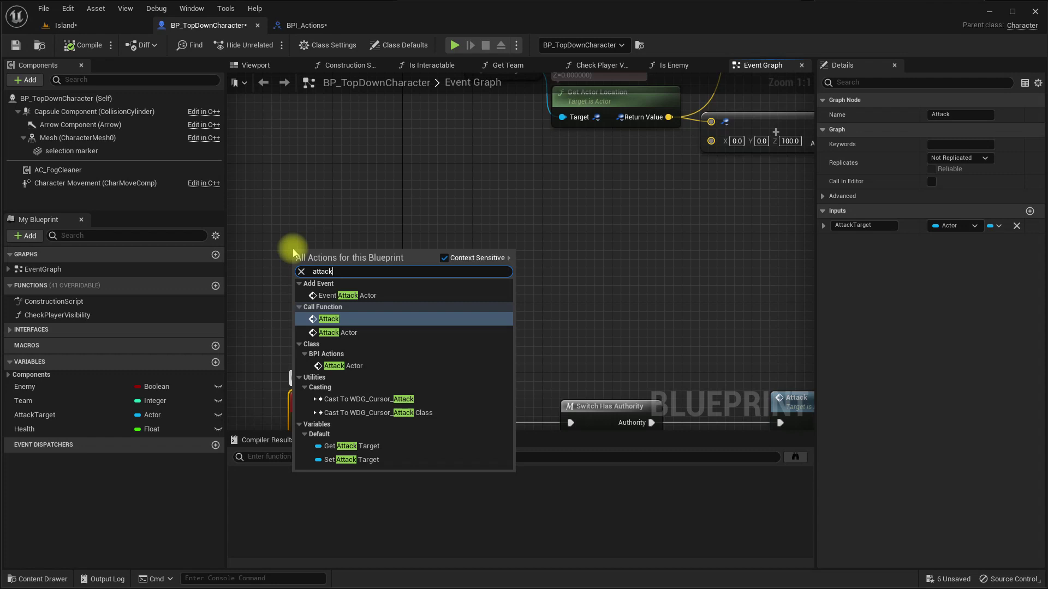
text(_Ser)
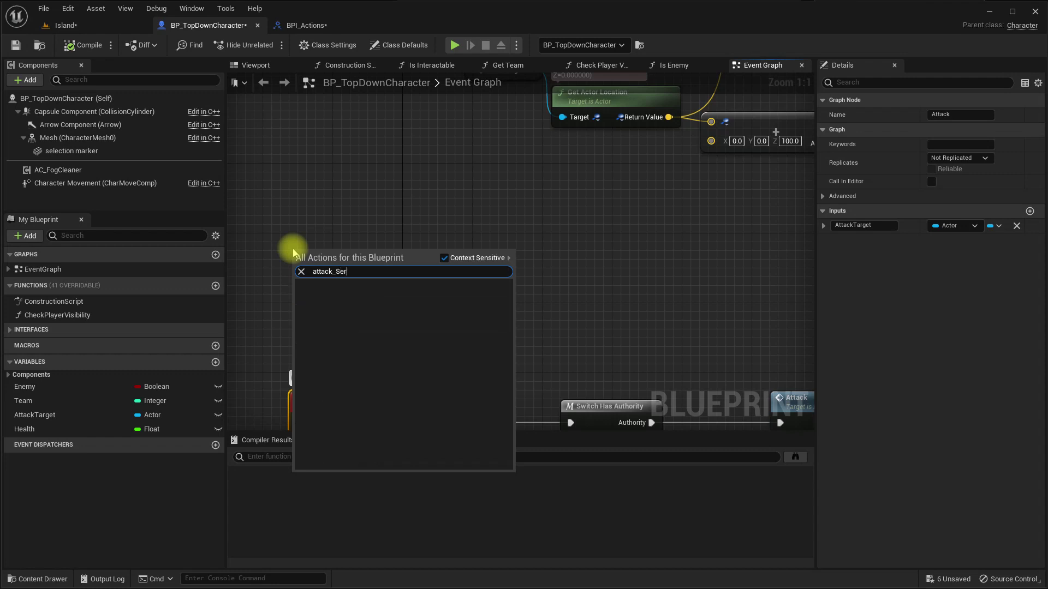
text(ver)
key(ctrl+a)
text(c)
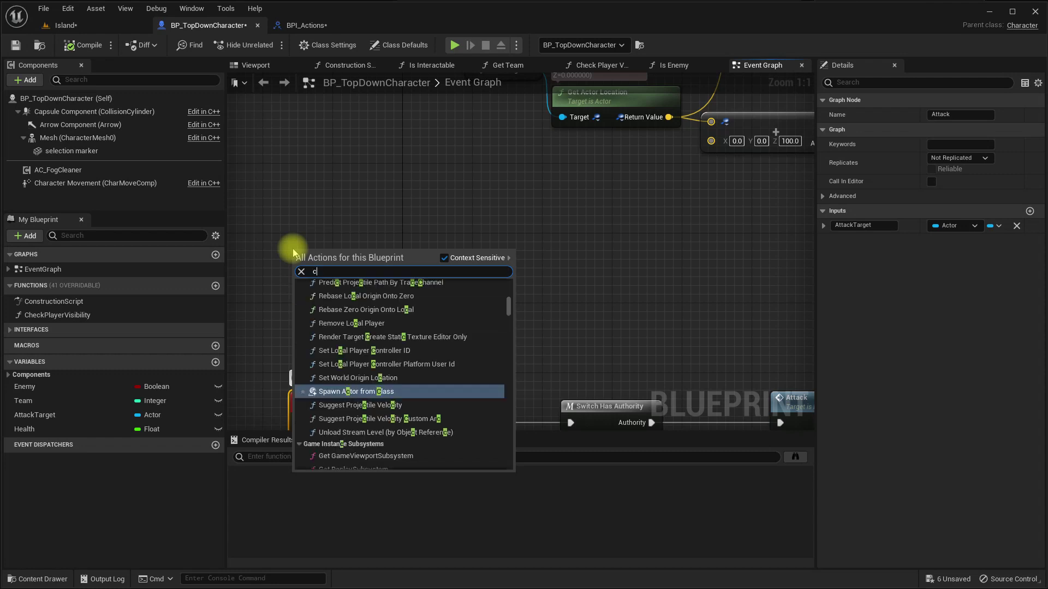
text(ustom)
key(Return)
text(Attack_Server)
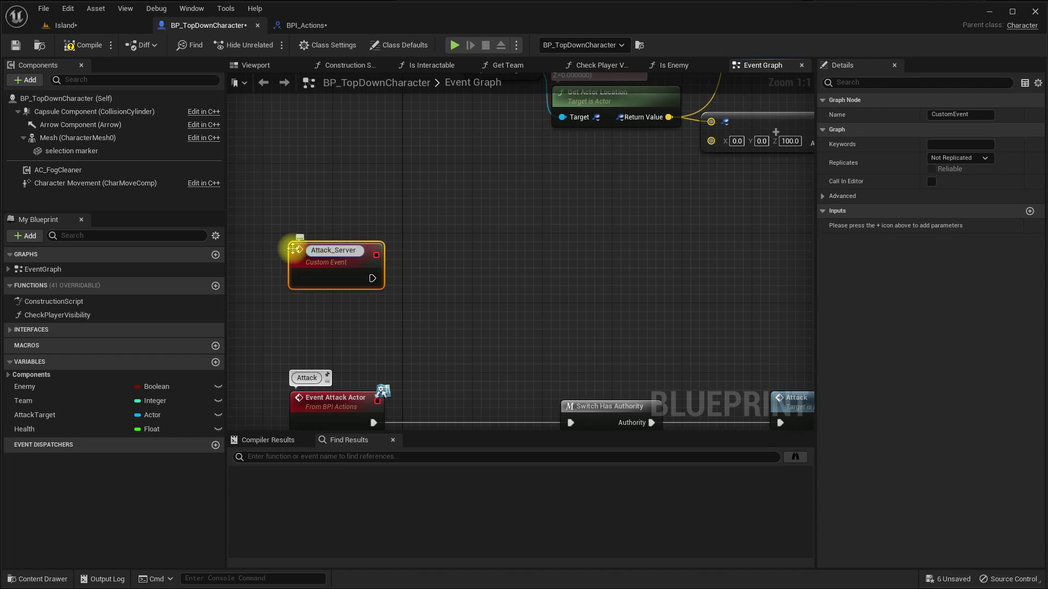
key(Return)
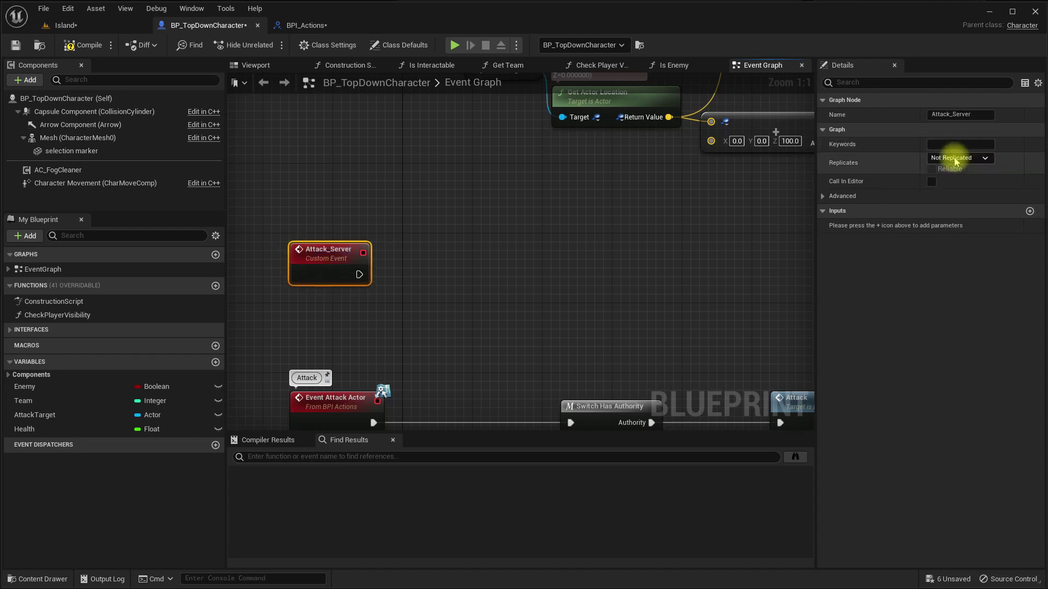
click(955, 159)
click(962, 197)
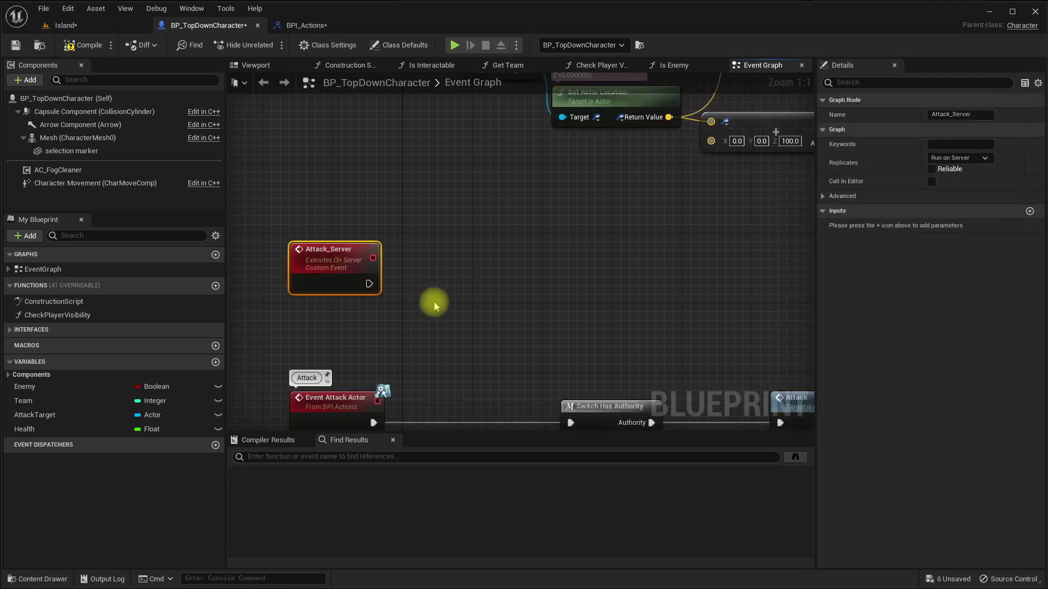
scroll(434, 306, down, 1)
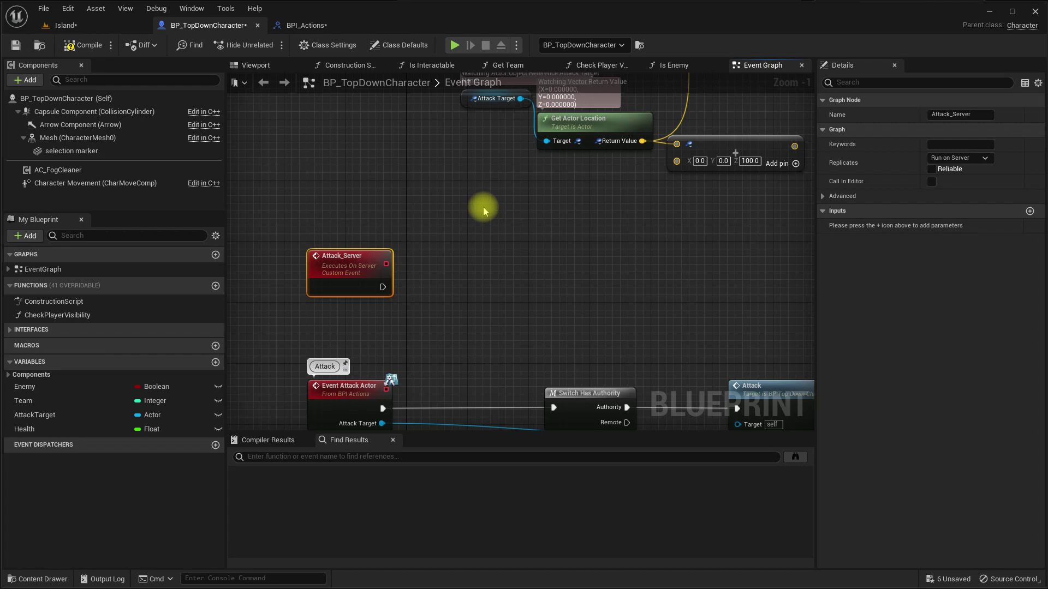
Have Attack_Server call Attack, passing Attack Target as its own input
right_drag(484, 208, 491, 358)
right_drag(373, 265, 333, 103)
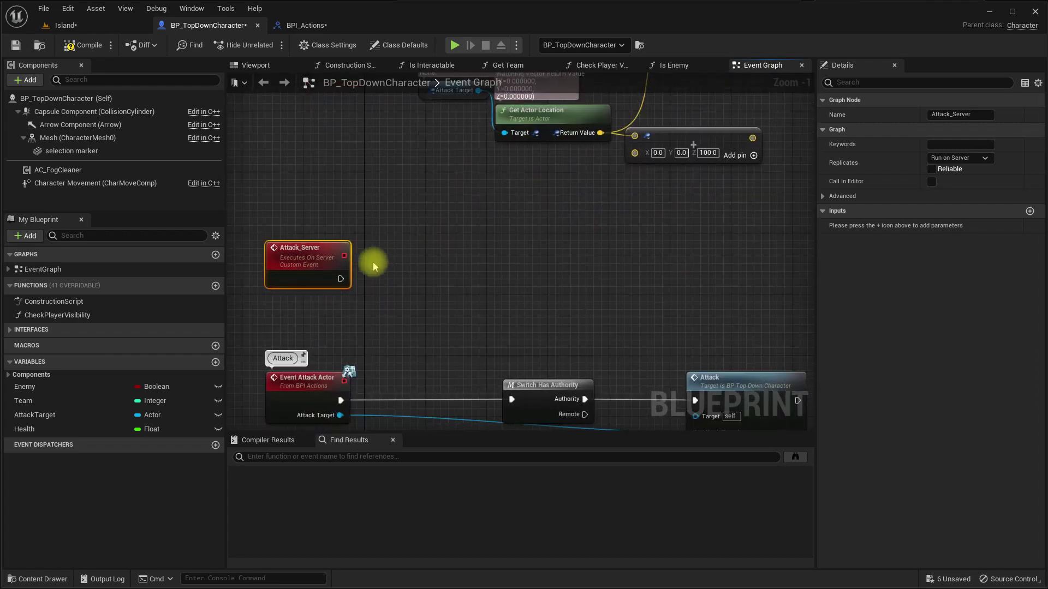
drag(340, 278, 421, 281)
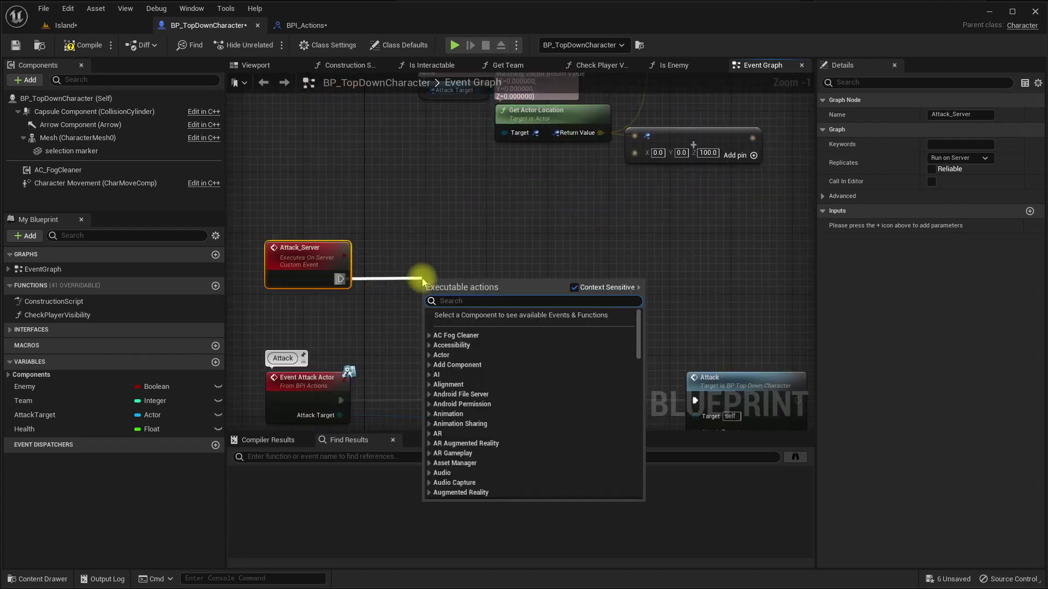
text(attac)
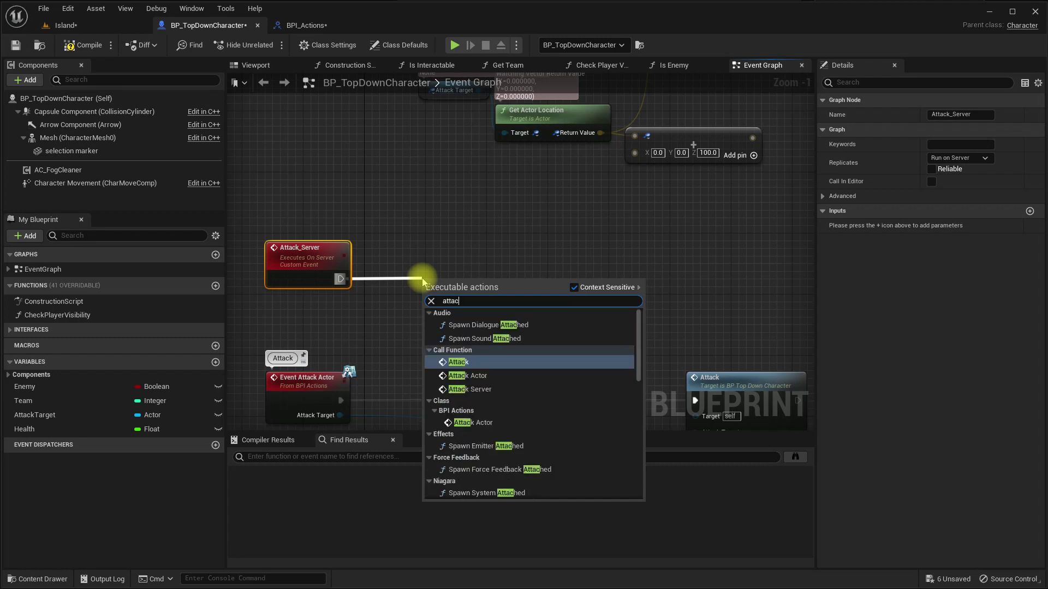
key(Return)
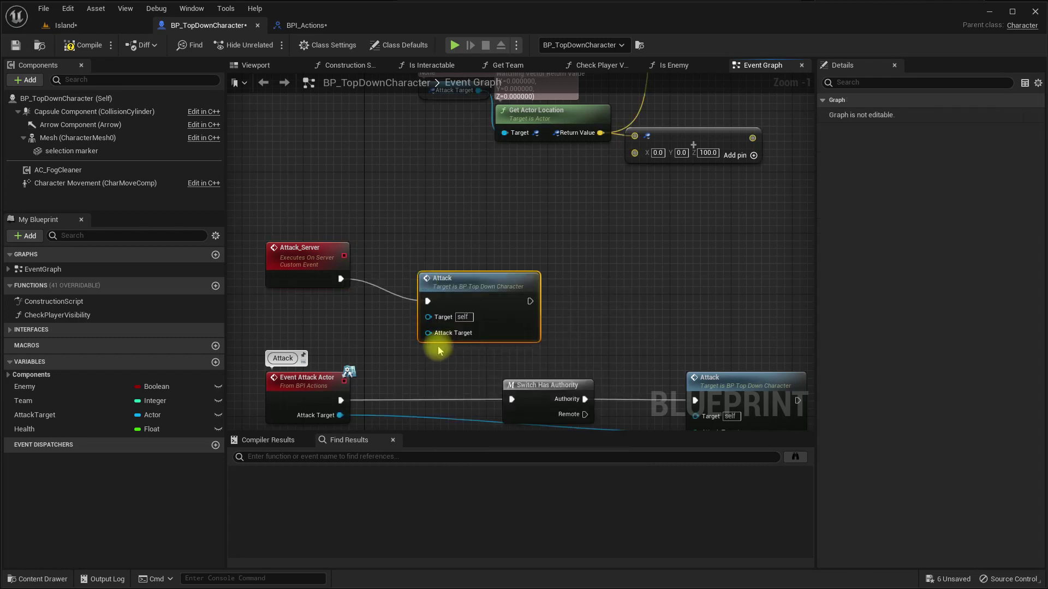
drag(428, 332, 302, 274)
drag(487, 289, 502, 266)
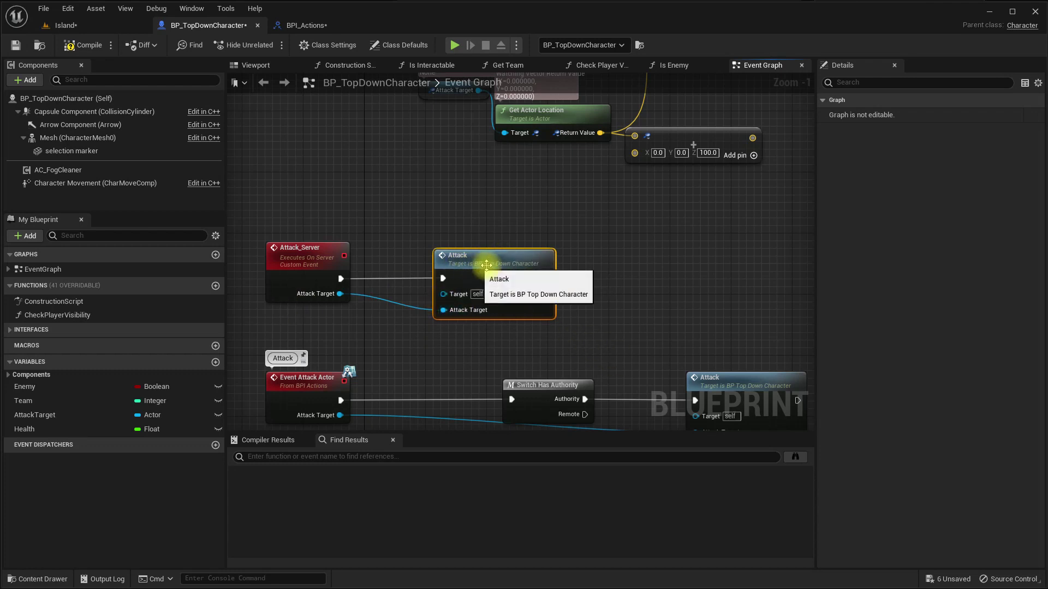
drag(488, 271, 540, 270)
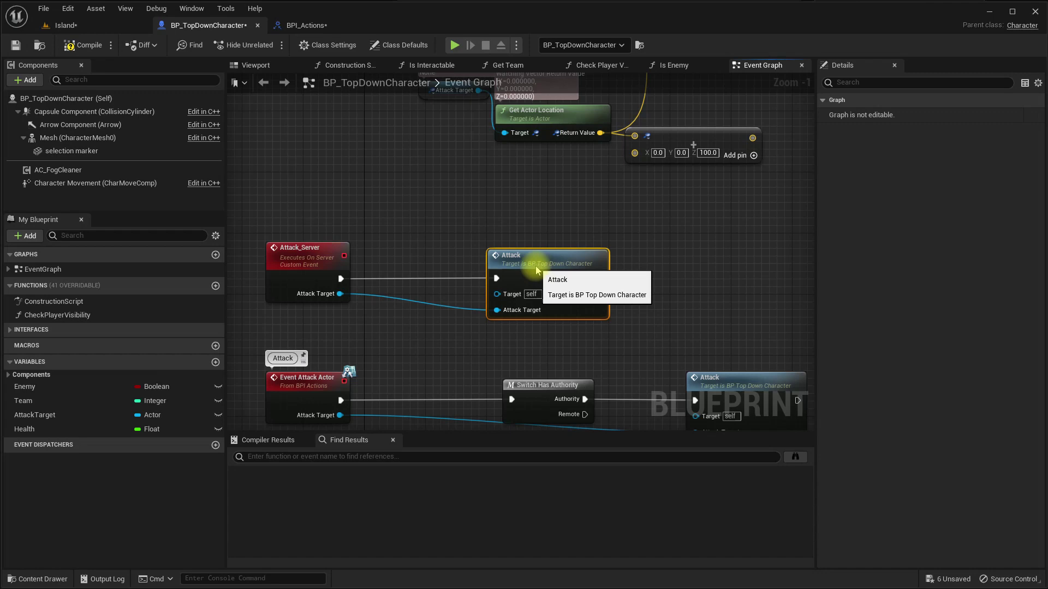
right_drag(651, 295, 467, 222)
scroll(427, 276, down, 1)
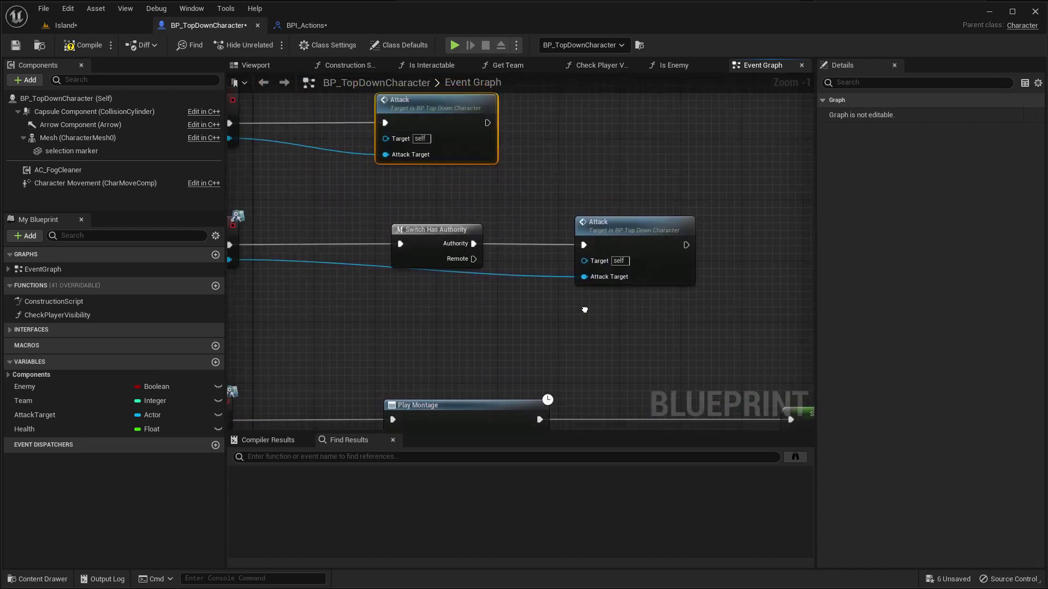
scroll(440, 229, down, 1)
scroll(455, 244, up, 1)
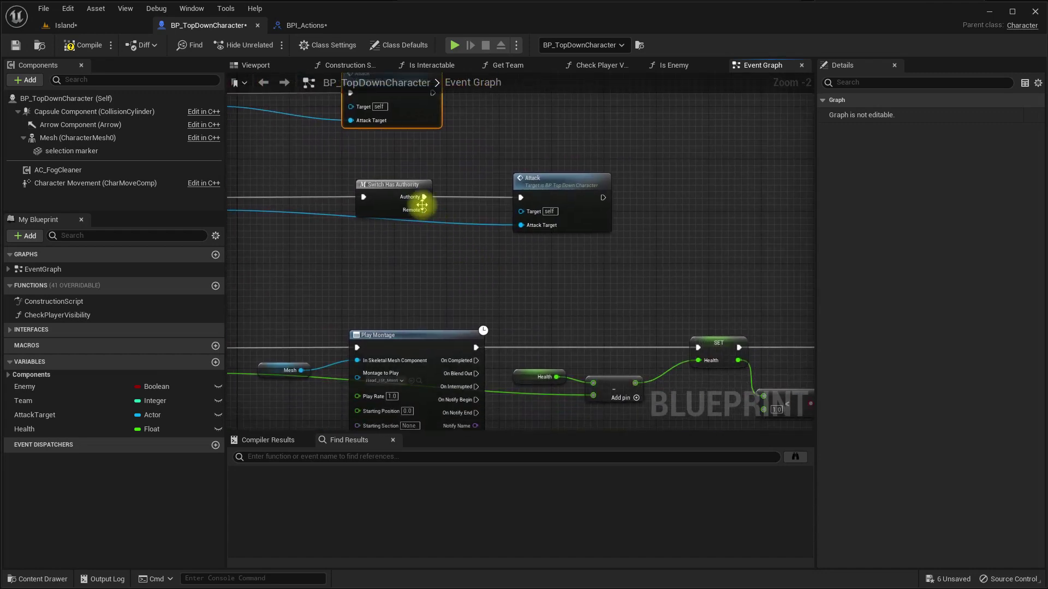
Call Attack Server from Switch Has Authority's Remote output, placed under Attack
drag(424, 210, 519, 269)
text(attack server)
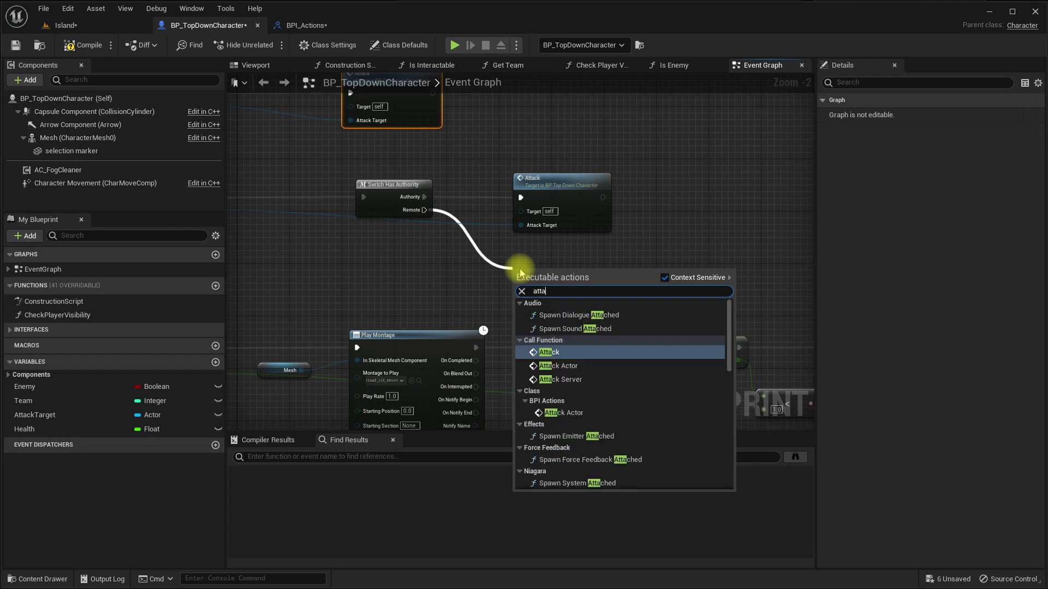
key(Return)
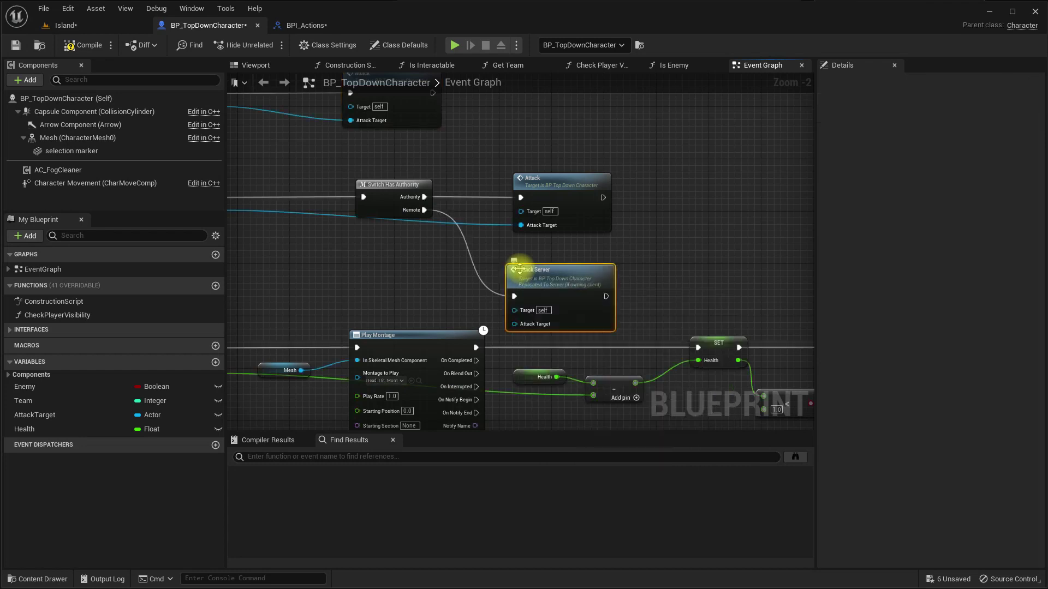
drag(519, 269, 526, 250)
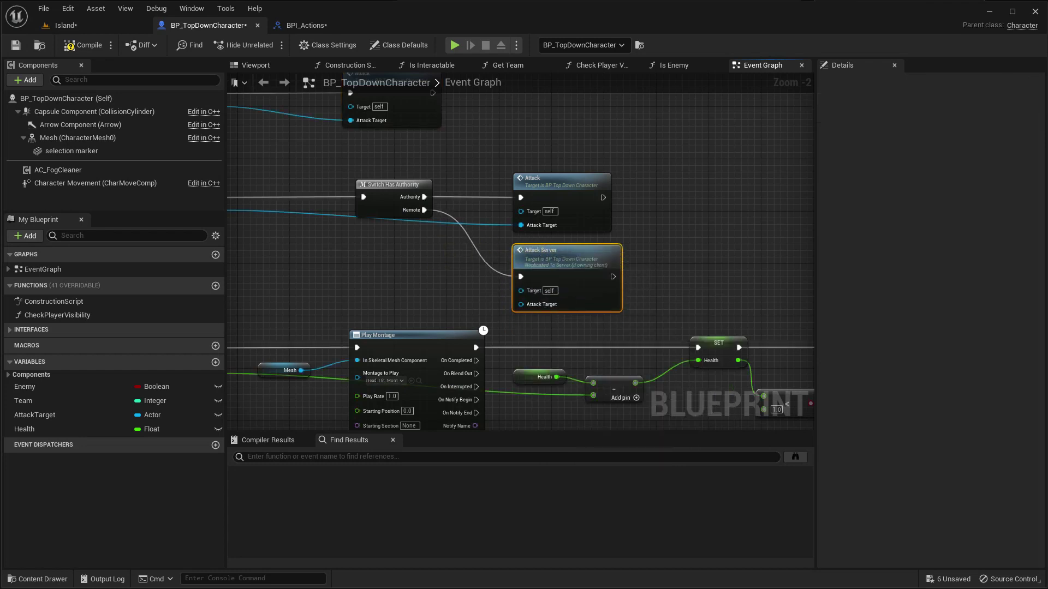
right_drag(269, 104, 451, 183)
Check the Attack_Server event's settings and compile BP_TopDownCharacter
click(364, 150)
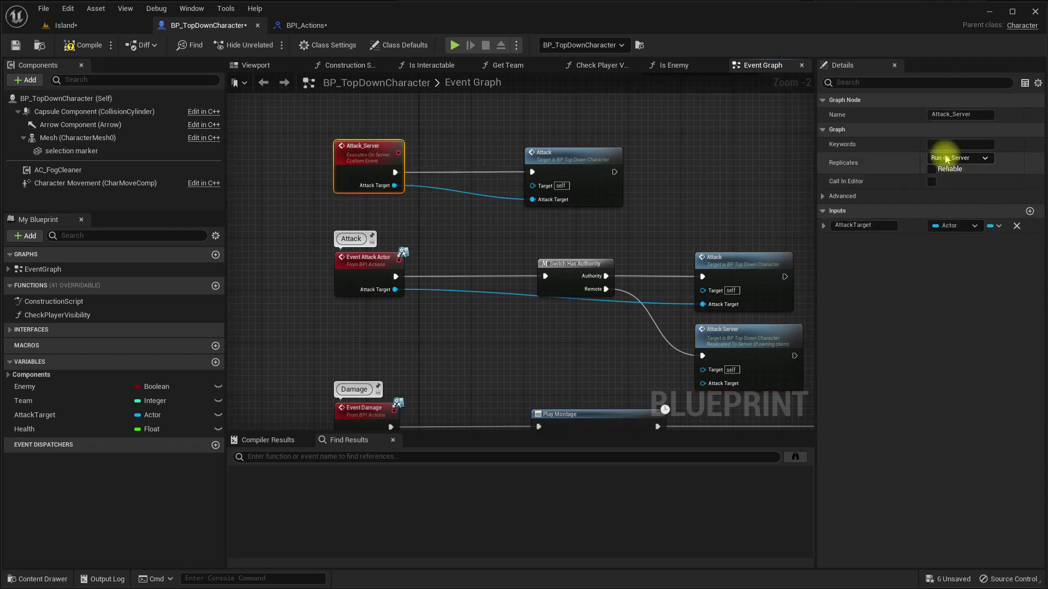
scroll(660, 241, down, 2)
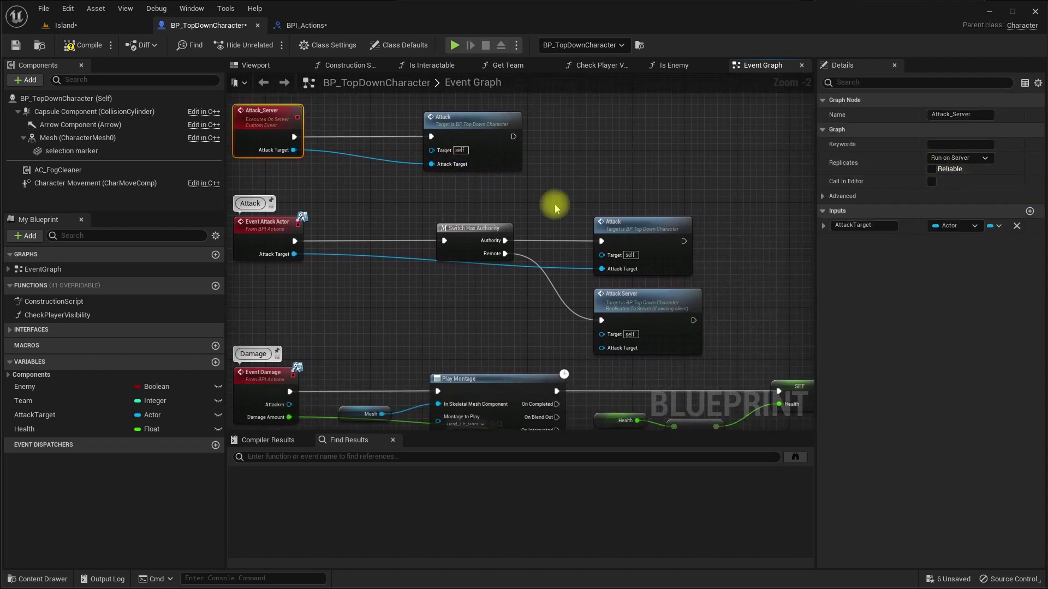
scroll(555, 206, down, 1)
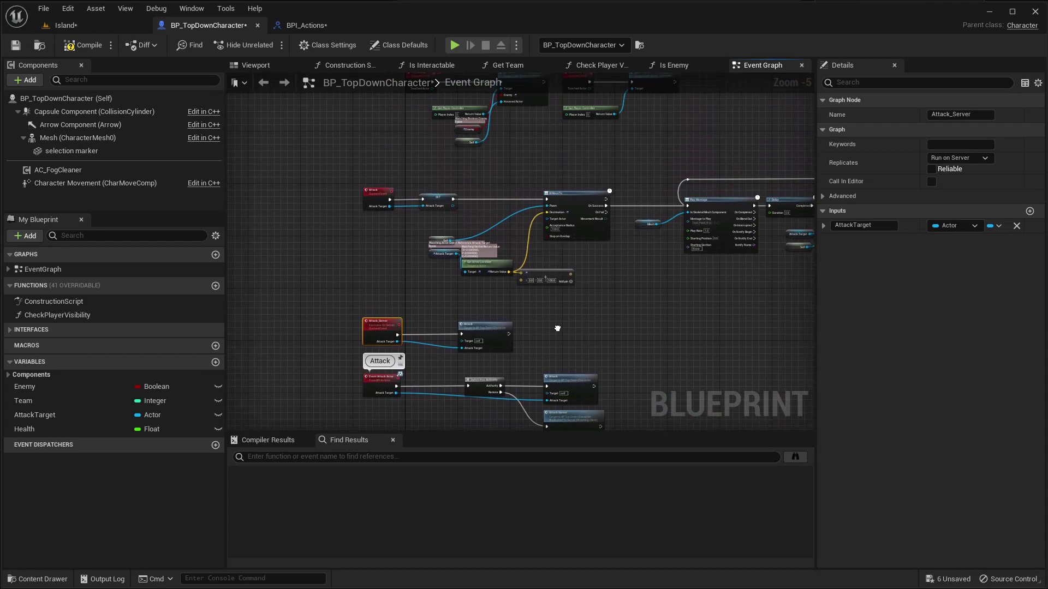
right_drag(589, 168, 530, 242)
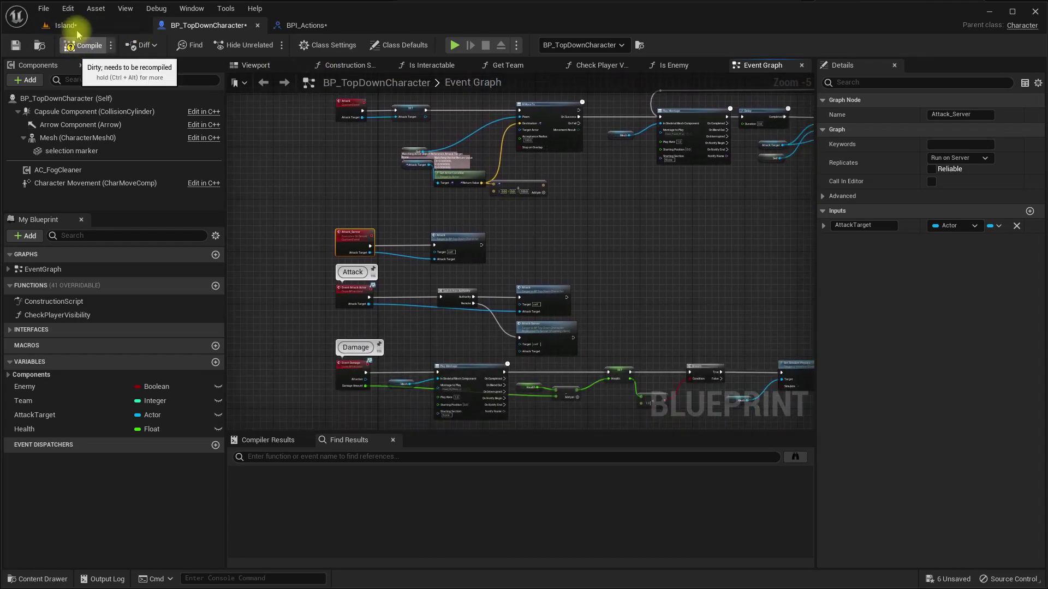
click(67, 44)
Test-play the Island level fullscreen, box-selecting the two player units
click(66, 25)
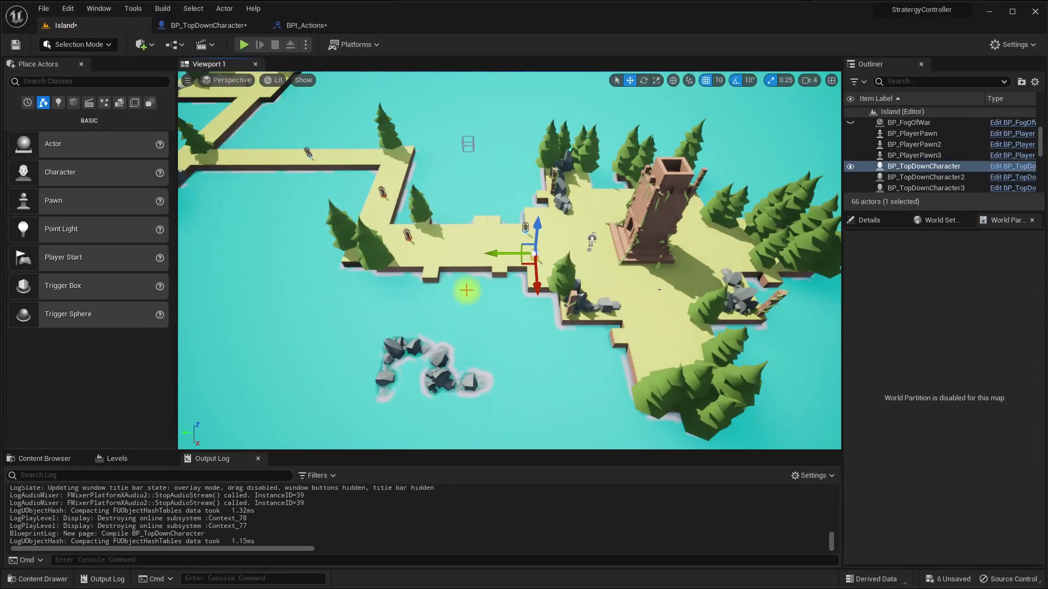
key(F11)
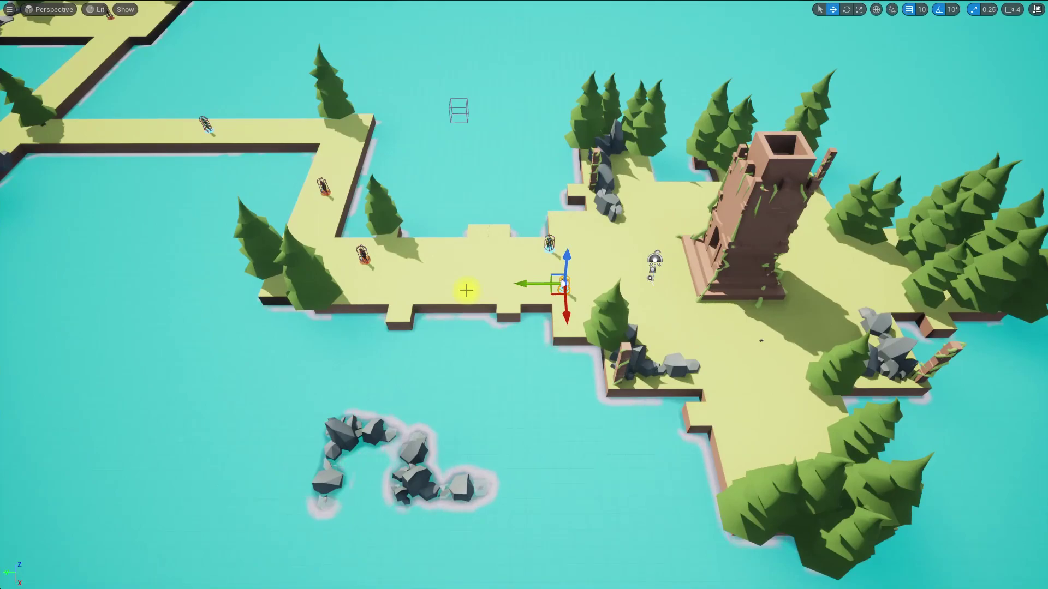
key(alt+p)
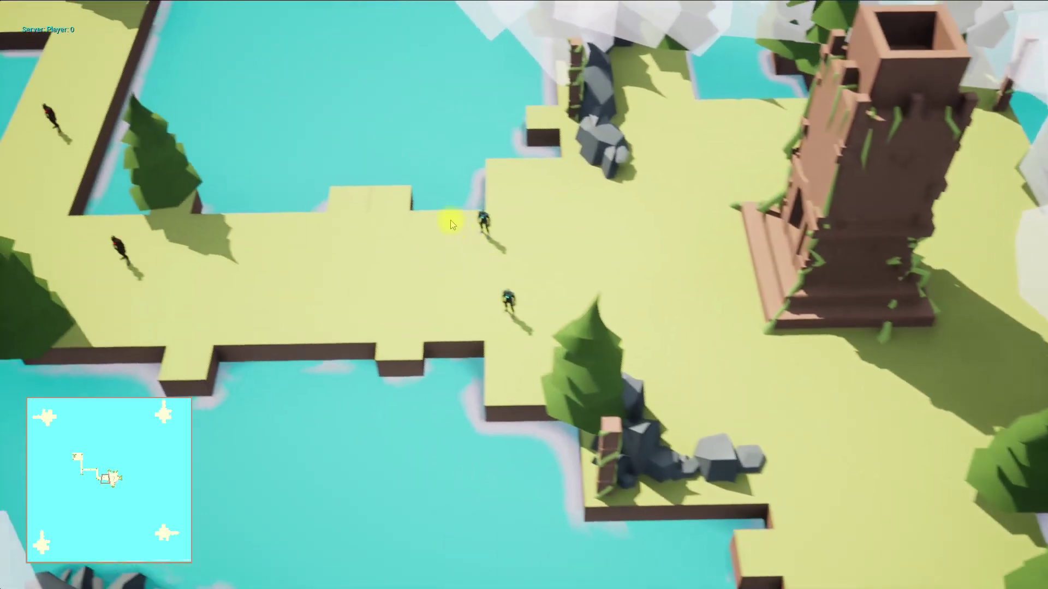
drag(447, 194, 583, 327)
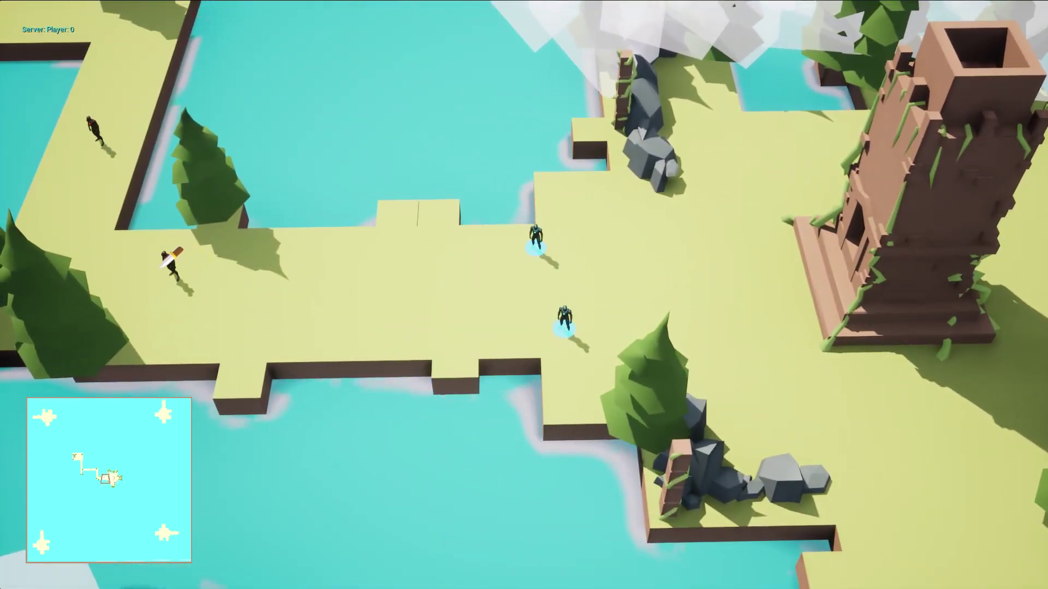
key(F11)
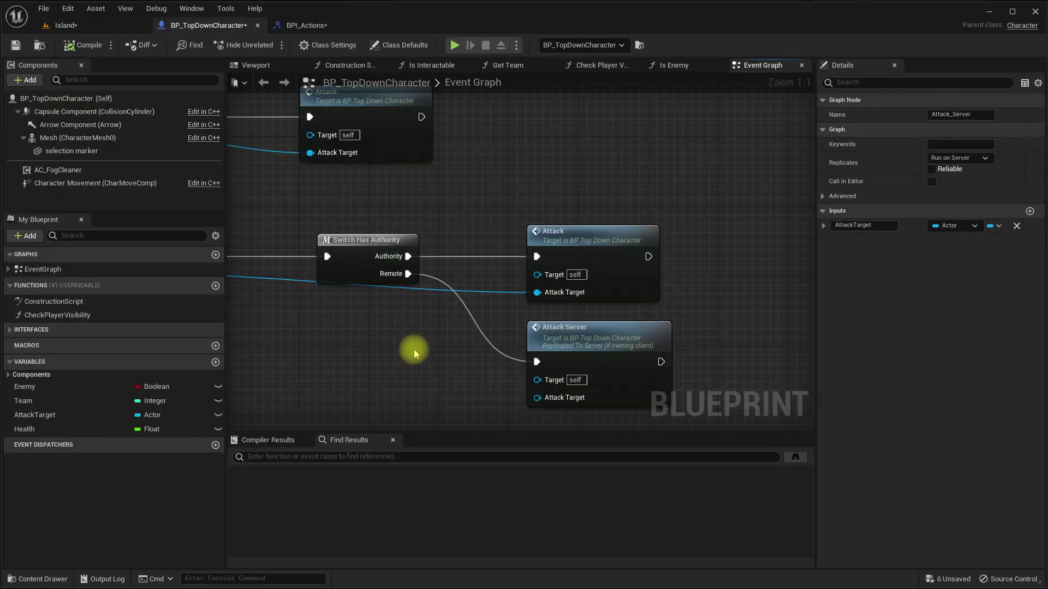
Route Attack Target into Attack Server's Attack Target pin through a new reroute node
right_drag(413, 353, 520, 263)
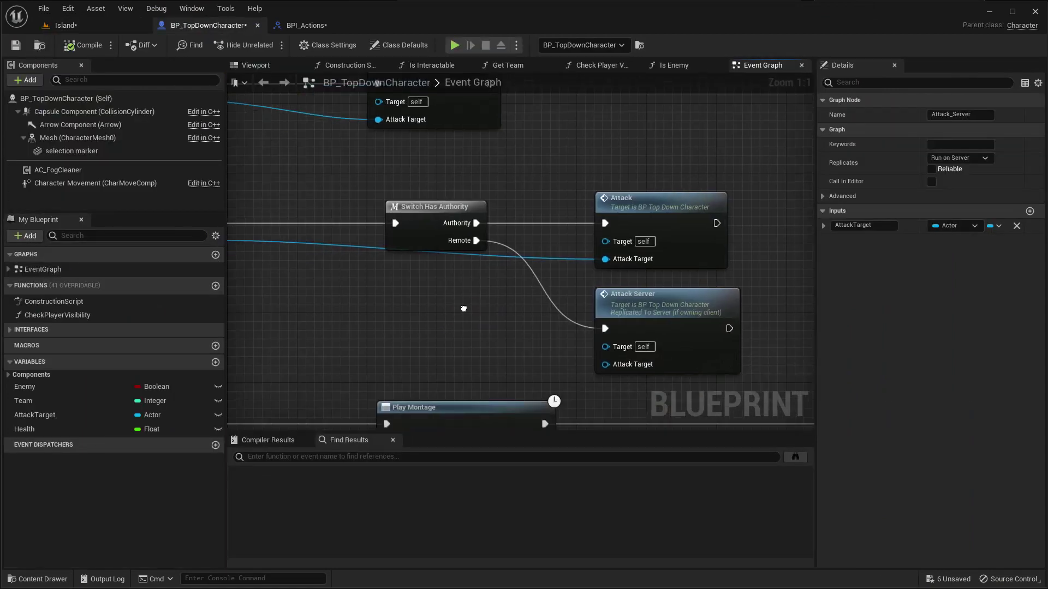
double_click(519, 247)
mouse_move(520, 244)
mouse_down()
mouse_move(541, 298)
mouse_move(636, 354)
mouse_up()
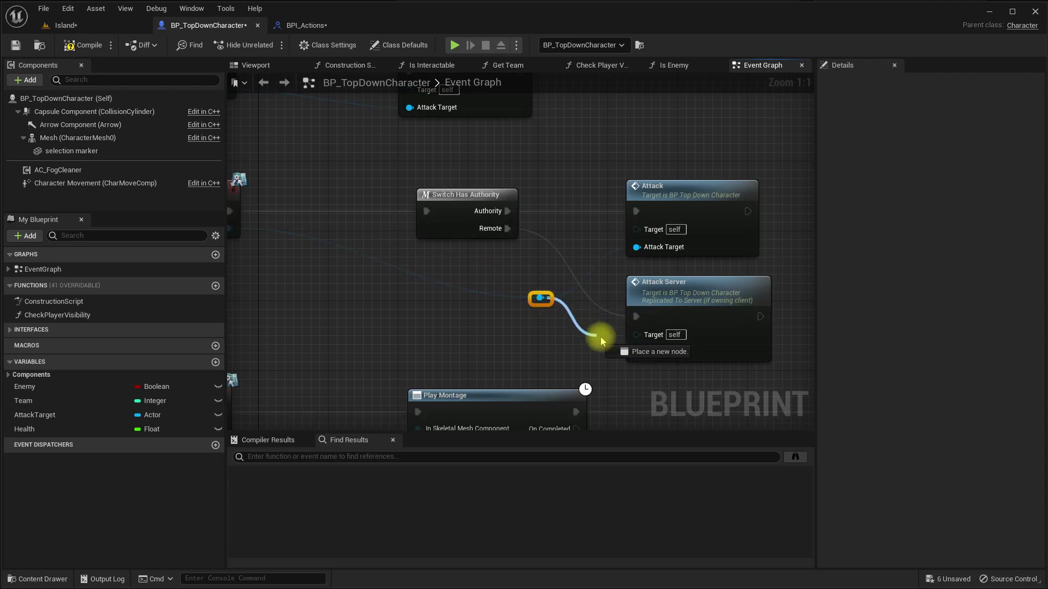
Compile the character Blueprint and start a new Island play session
click(80, 44)
click(76, 26)
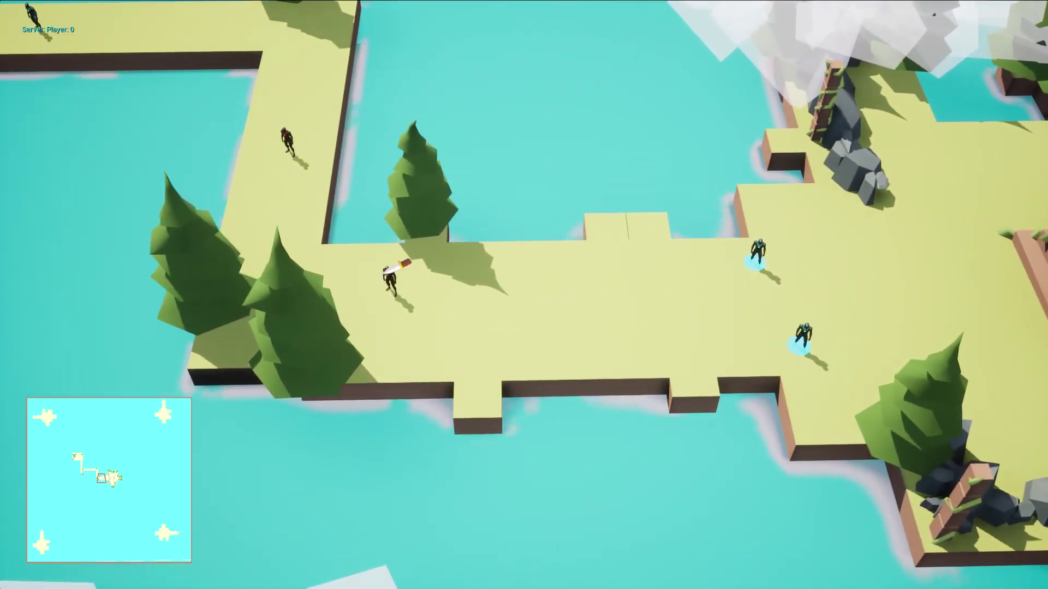
key(F11)
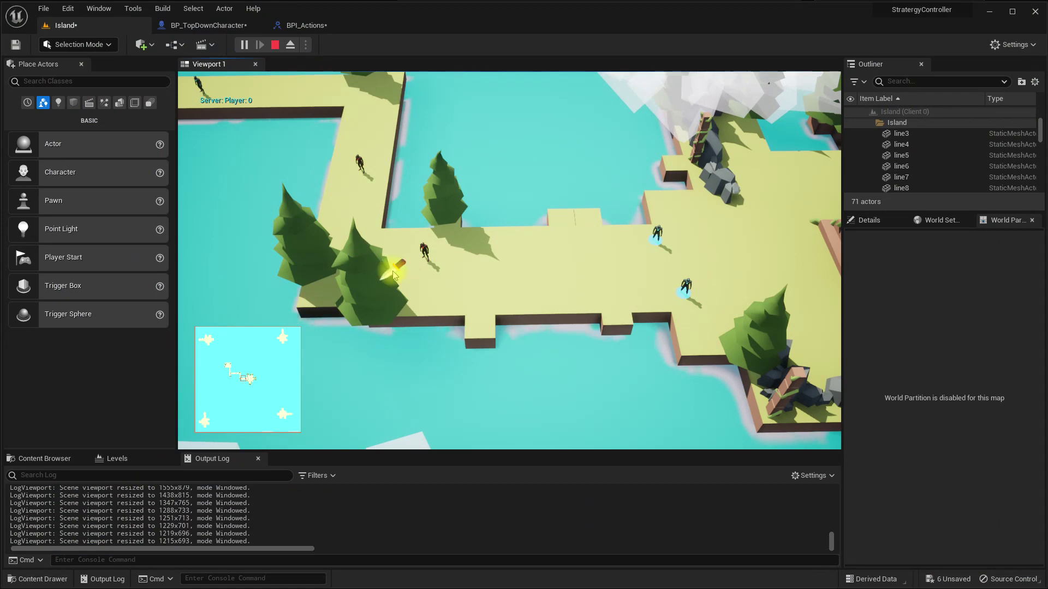
Stop play, select the Attack_Server 'no owning connection' log warnings, then open BP_TopDownController
key(Escape)
scroll(342, 538, up, 2)
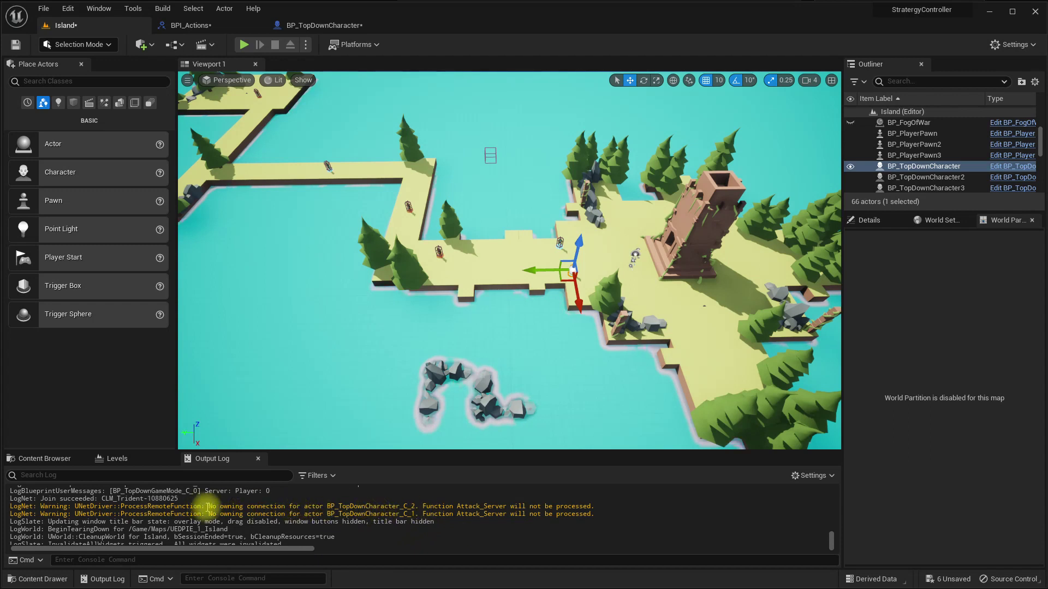
drag(209, 506, 395, 506)
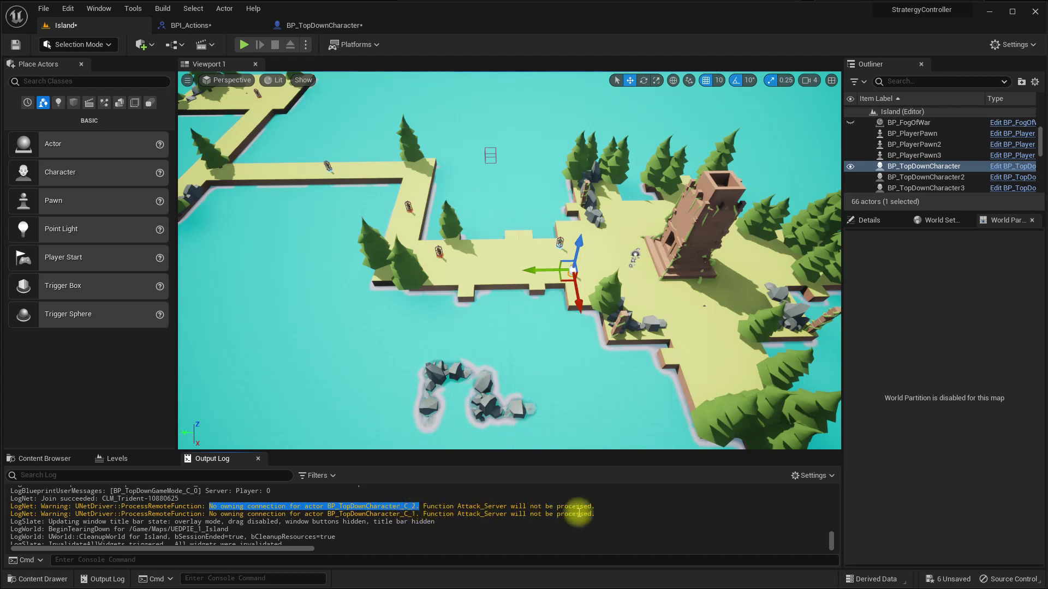
click(631, 513)
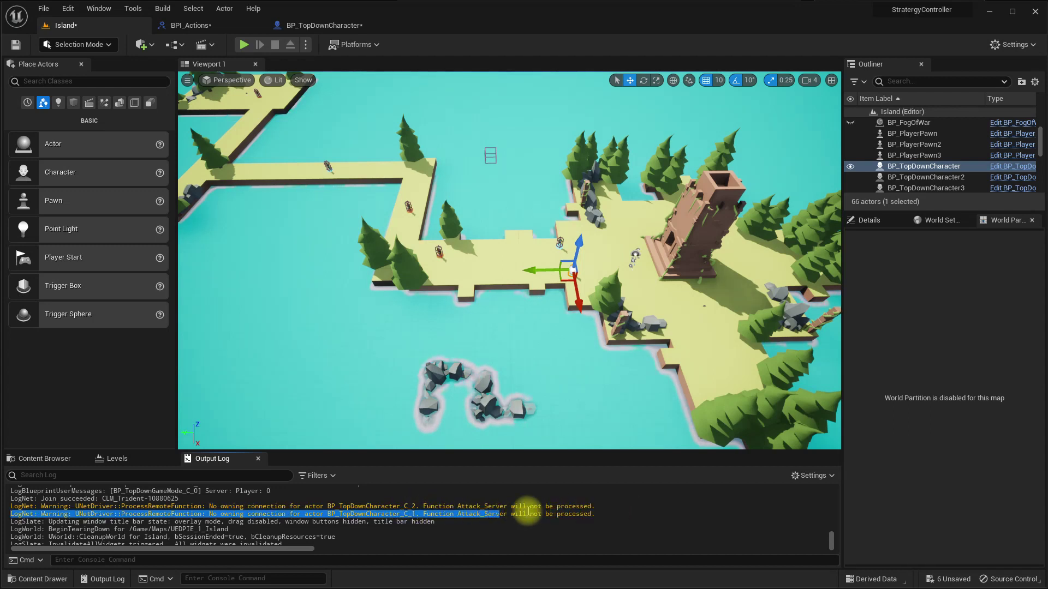
drag(477, 511, 616, 511)
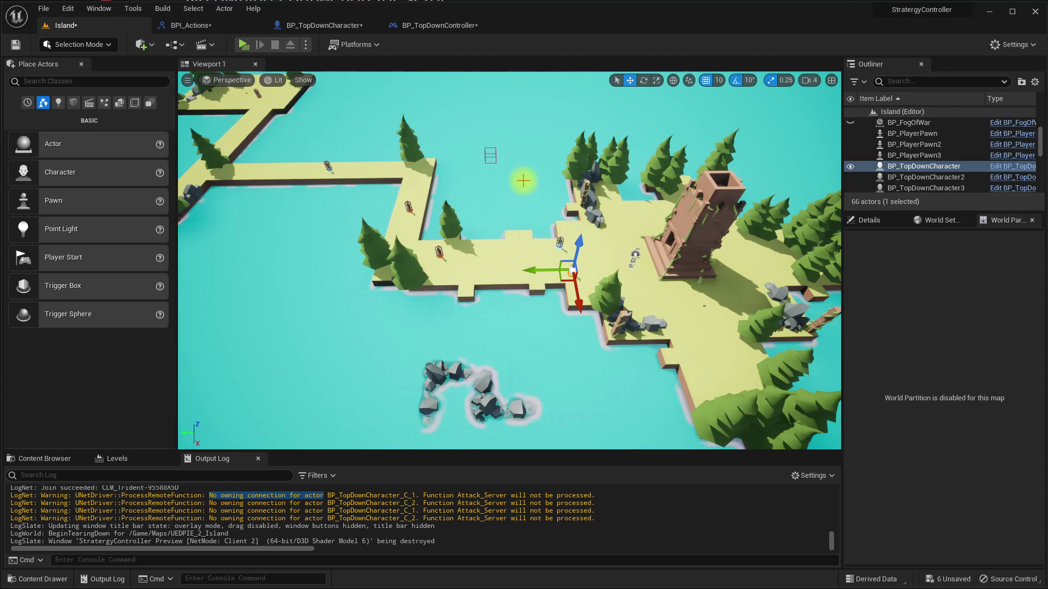
click(413, 25)
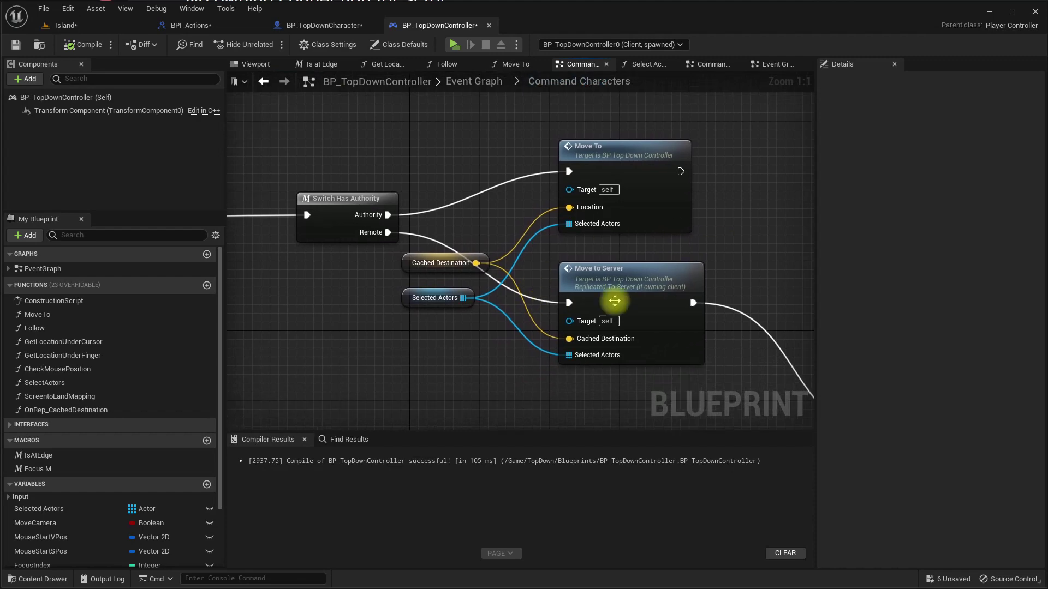
scroll(680, 335, down, 1)
scroll(655, 258, down, 2)
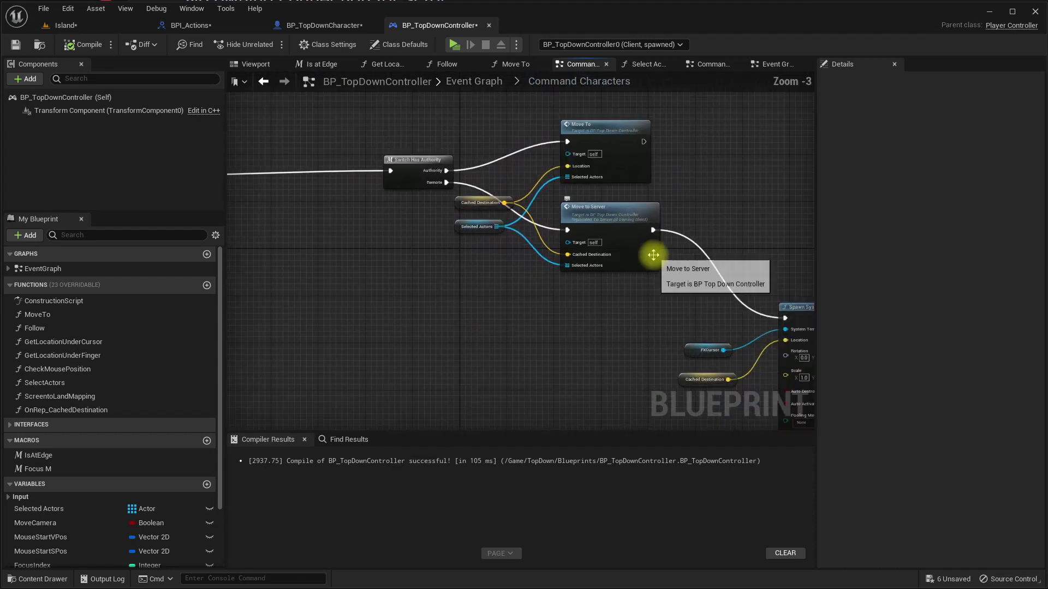
right_drag(697, 221, 540, 197)
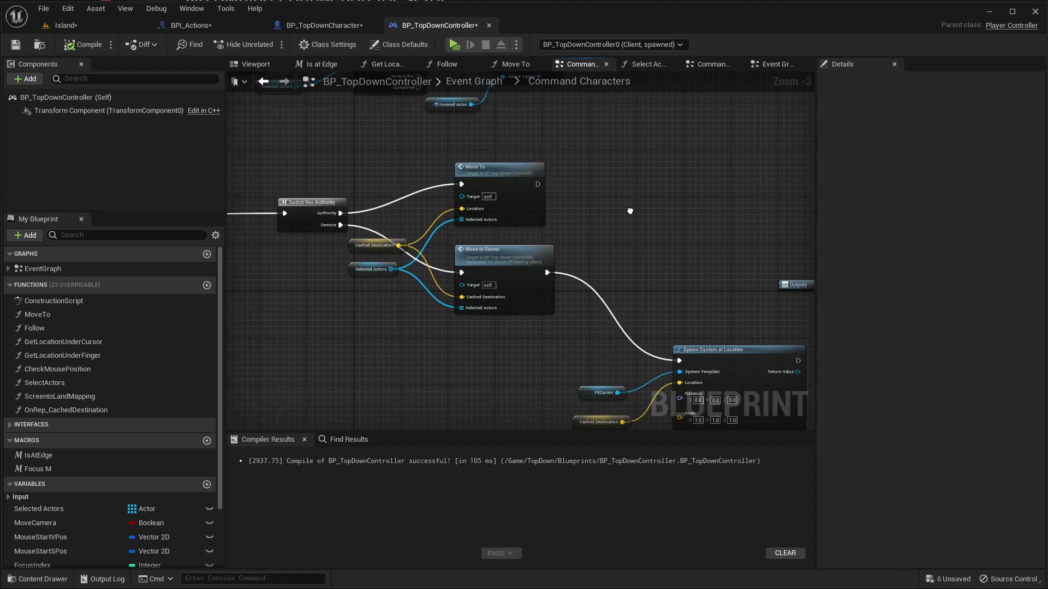
right_drag(625, 156, 631, 229)
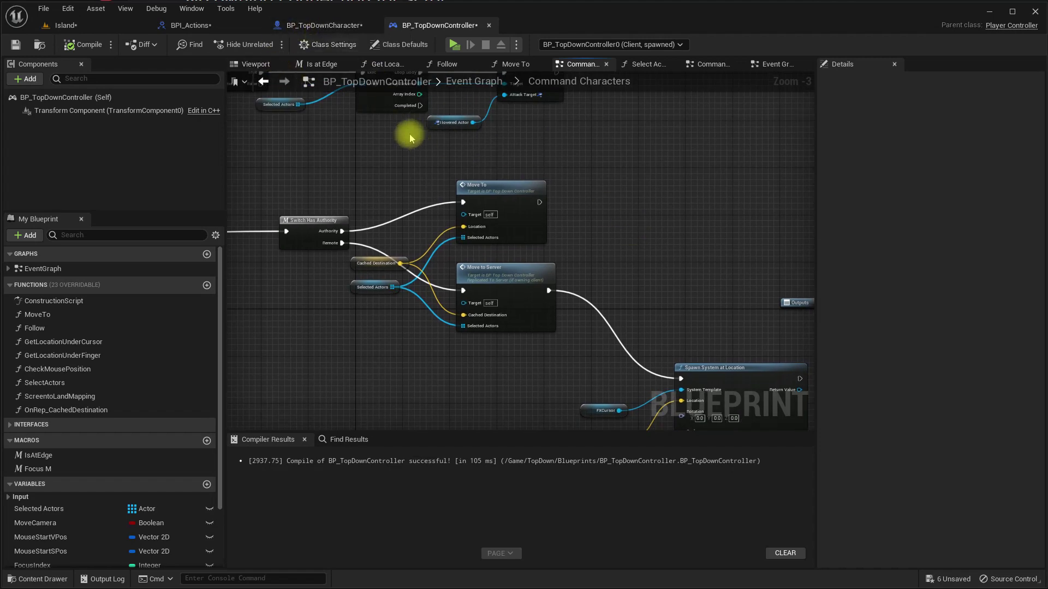
click(302, 24)
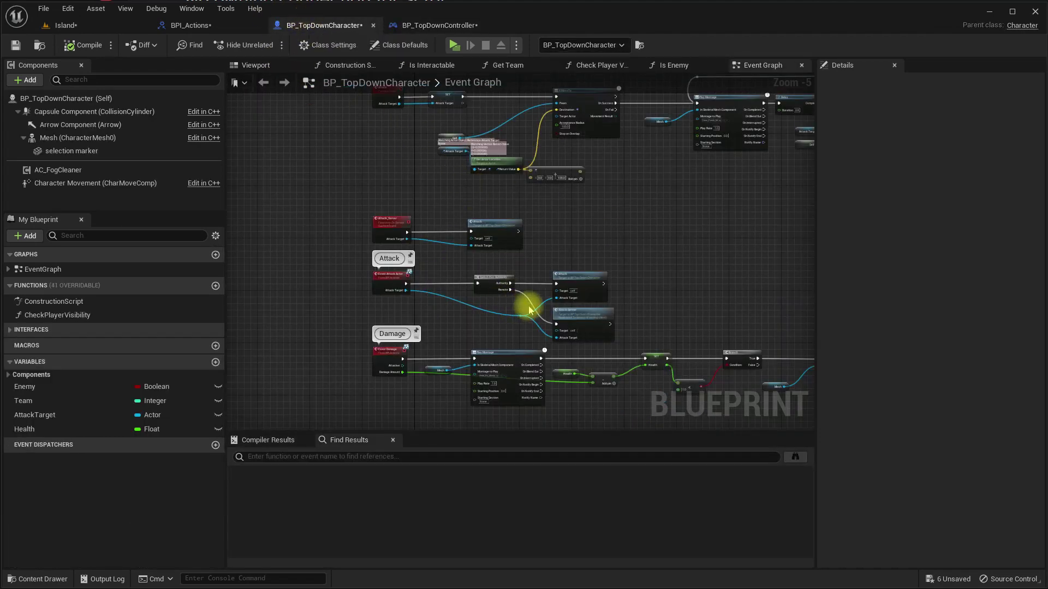
scroll(531, 300, up, 3)
scroll(530, 302, down, 4)
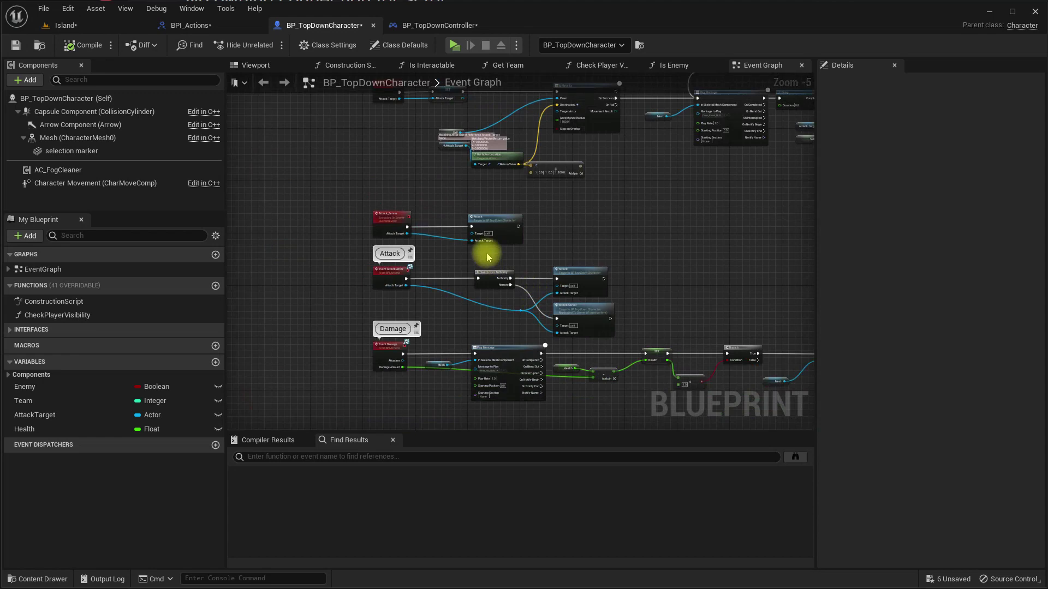
click(481, 281)
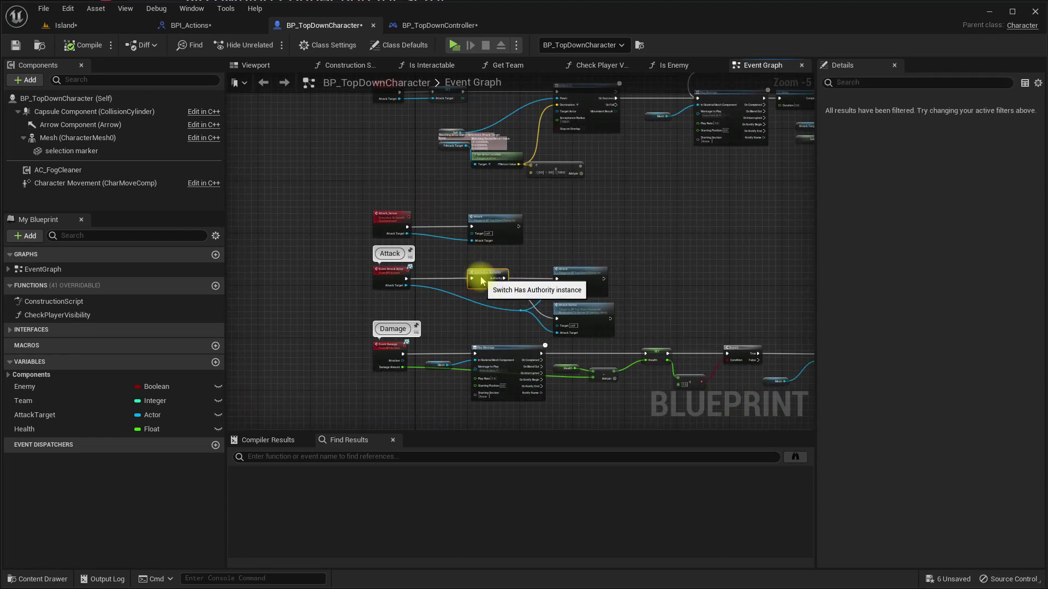
scroll(481, 280, up, 2)
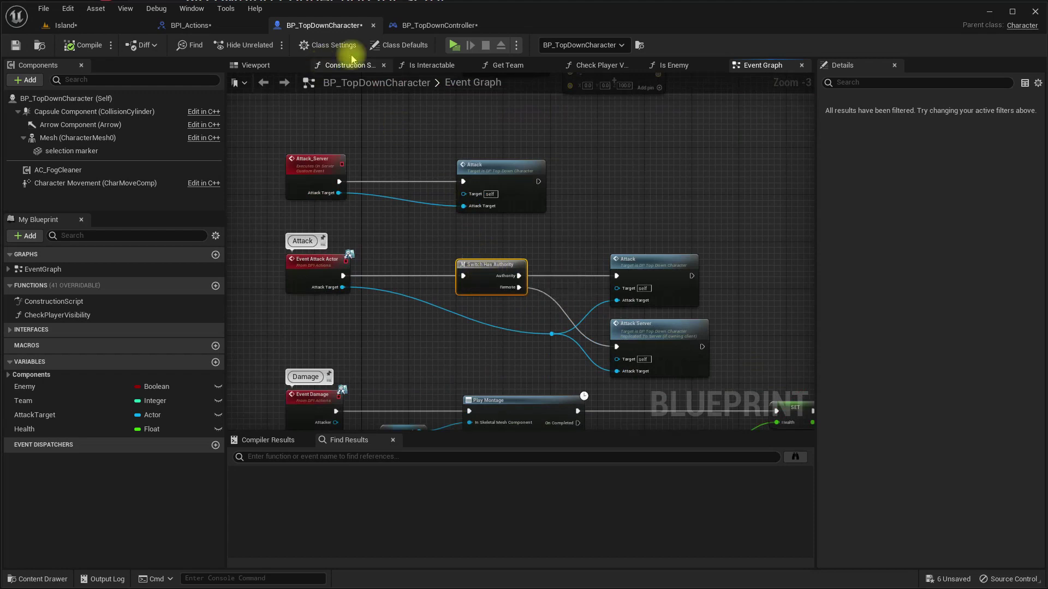
click(433, 26)
scroll(592, 220, down, 3)
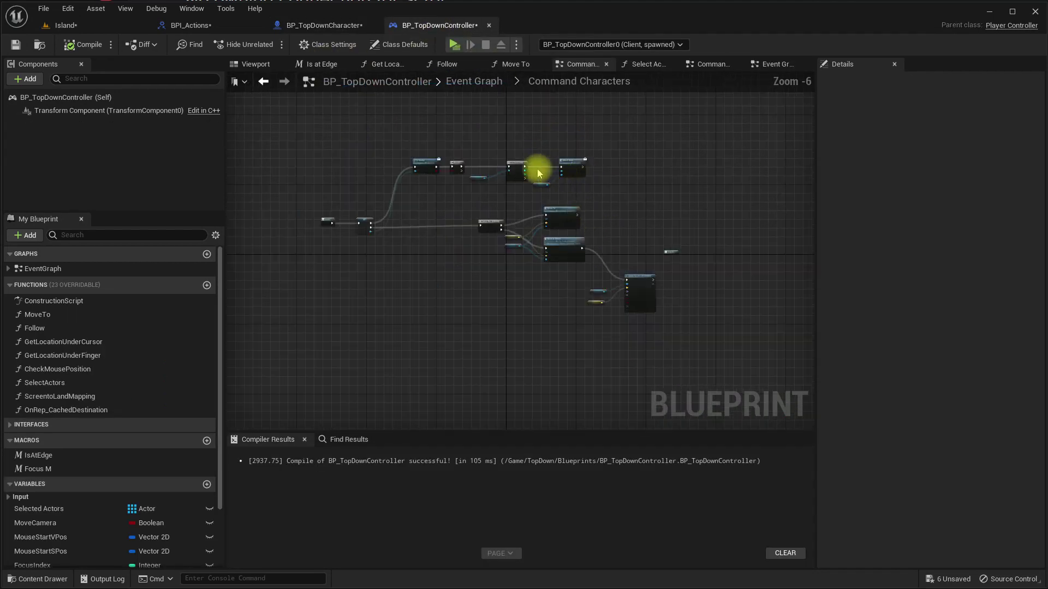
scroll(535, 168, up, 3)
scroll(396, 218, down, 2)
drag(288, 137, 534, 211)
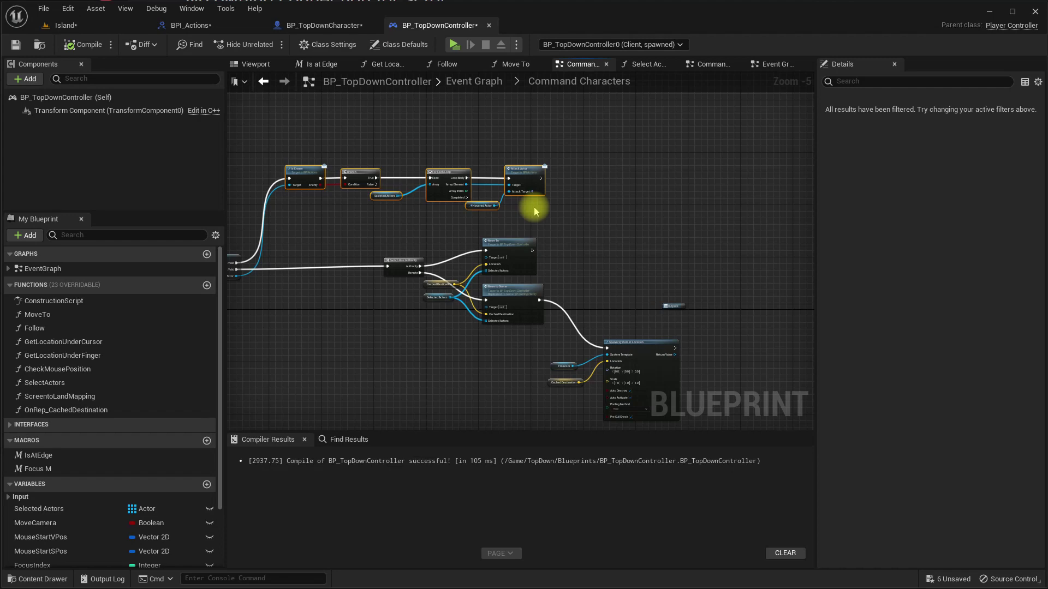
scroll(534, 212, up, 5)
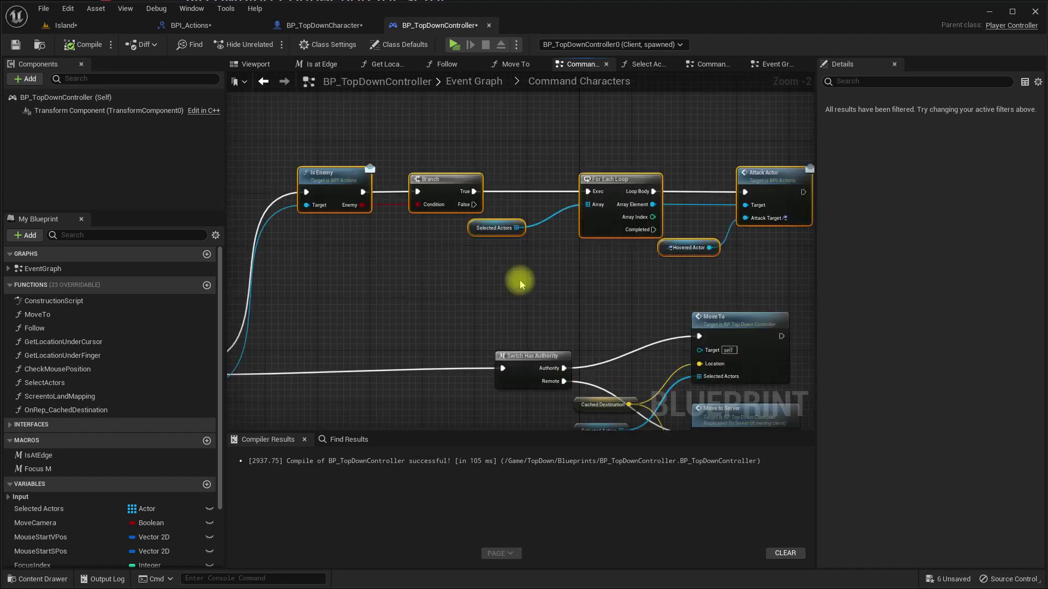
scroll(542, 217, down, 7)
scroll(598, 245, up, 6)
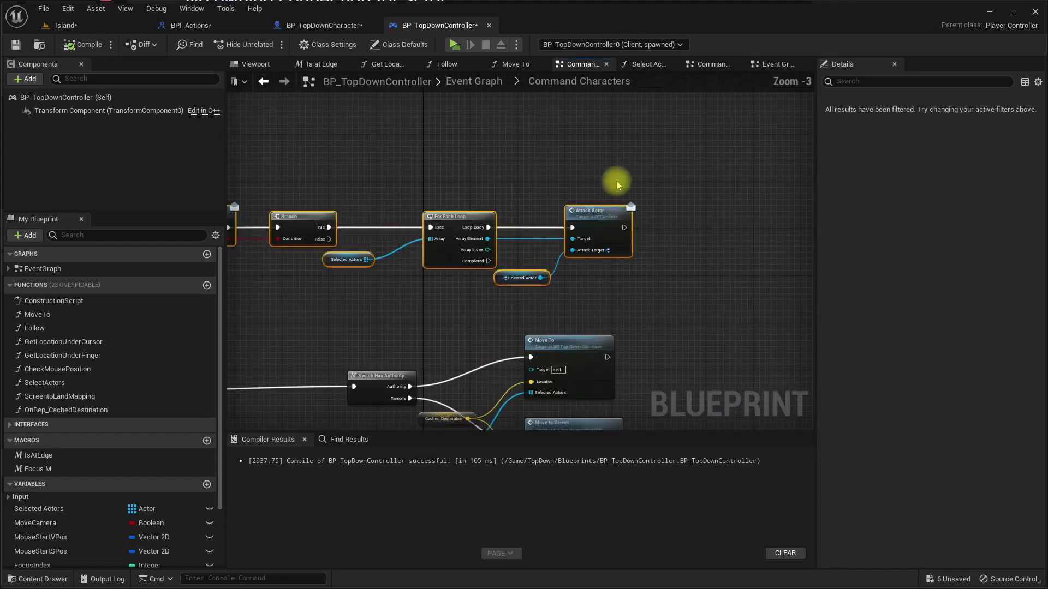
scroll(463, 163, down, 2)
Add a custom Attack event and wire it into the For Each Loop and Attack Actor nodes
right_click(431, 148)
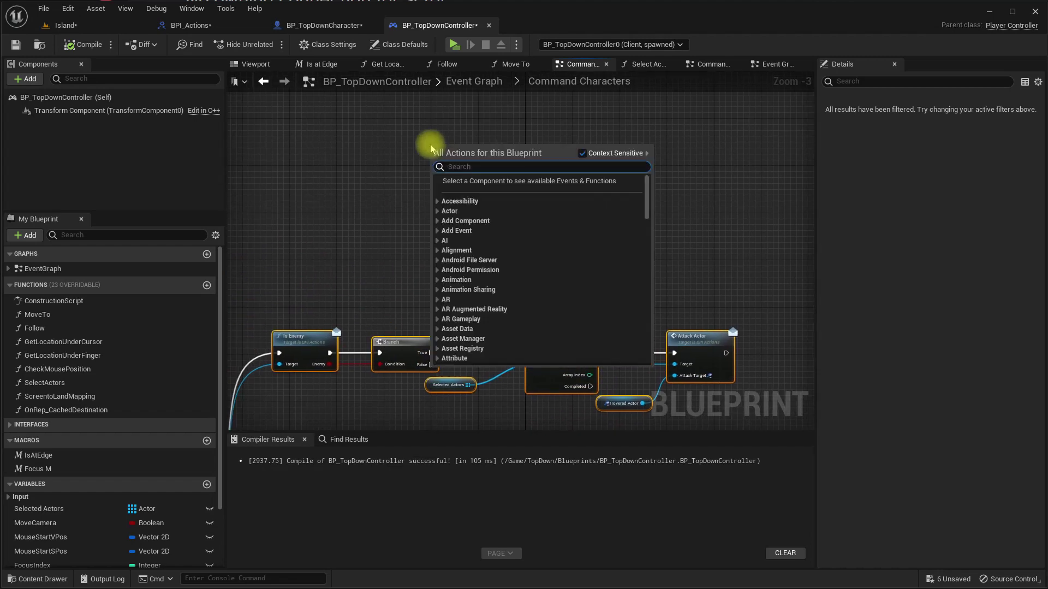
text(custom event)
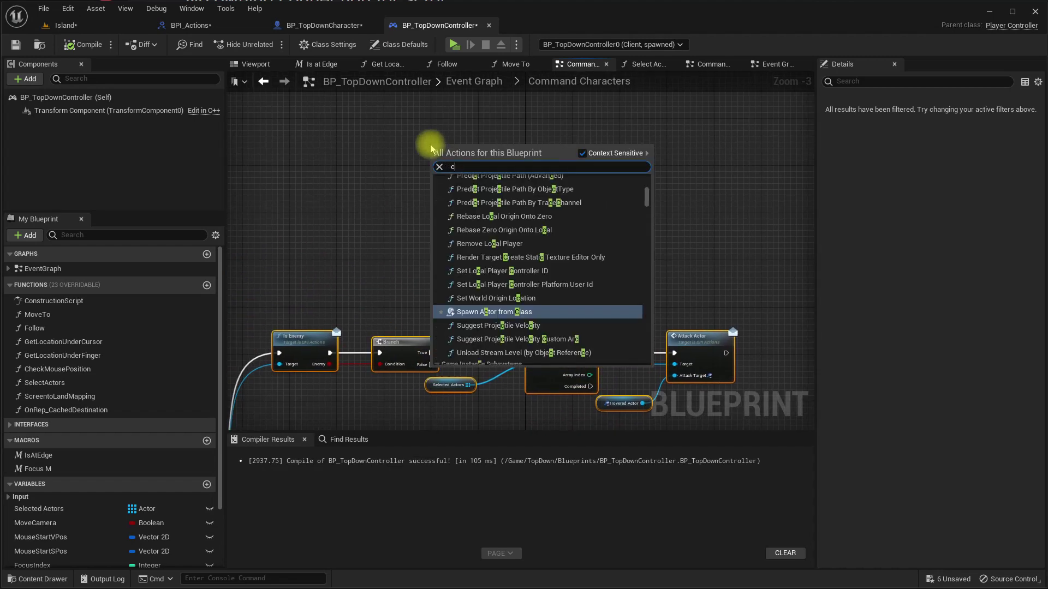
key(Return)
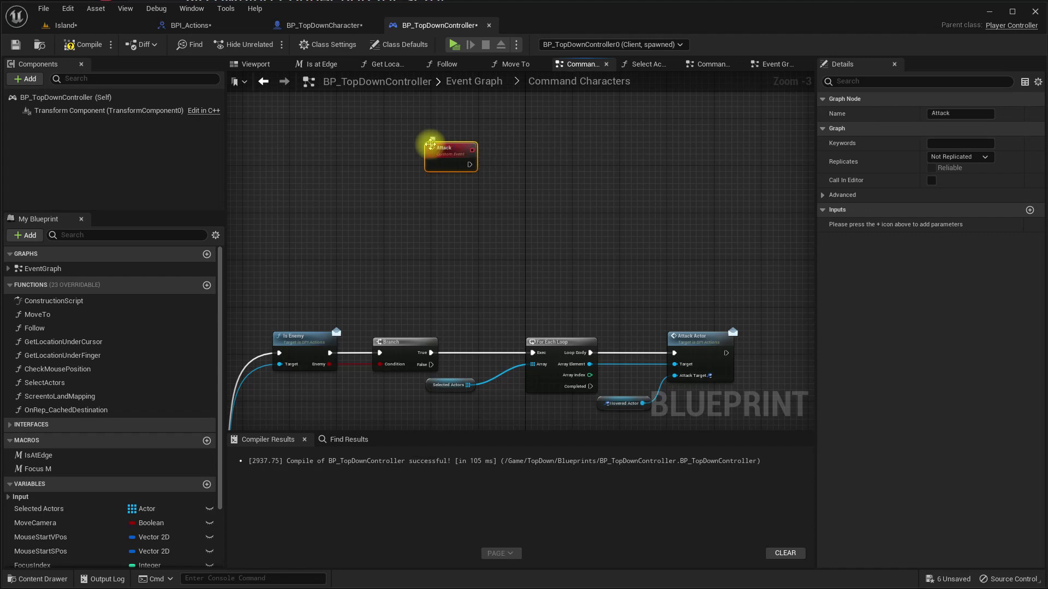
mouse_move(429, 136)
right_down()
mouse_move(498, 211)
mouse_move(437, 128)
right_up()
scroll(423, 192, down, 2)
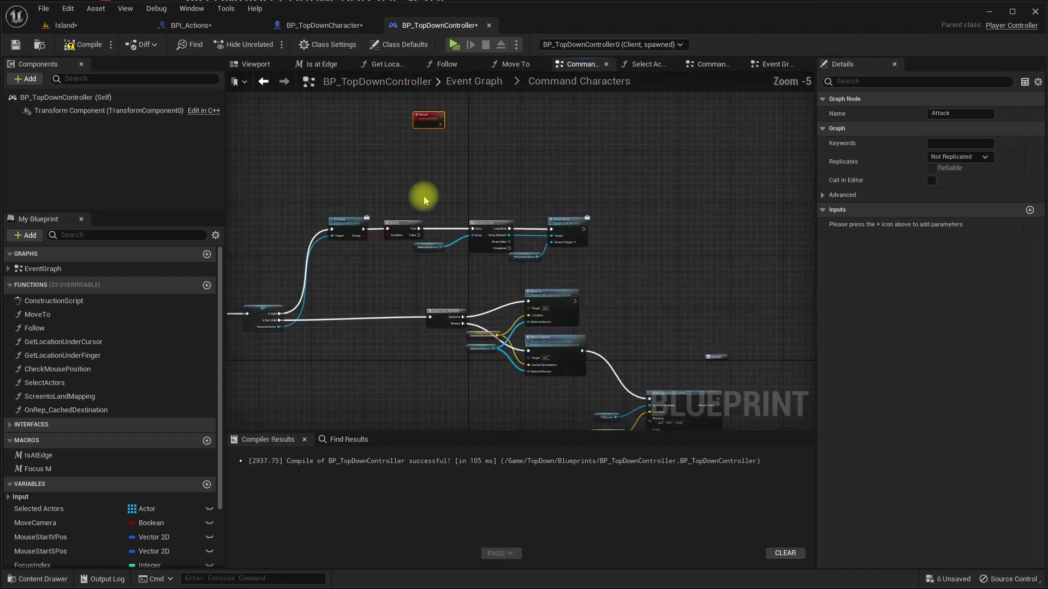
mouse_move(421, 194)
mouse_down()
mouse_move(502, 251)
mouse_move(535, 227)
mouse_up()
shift+drag(428, 206, 582, 262)
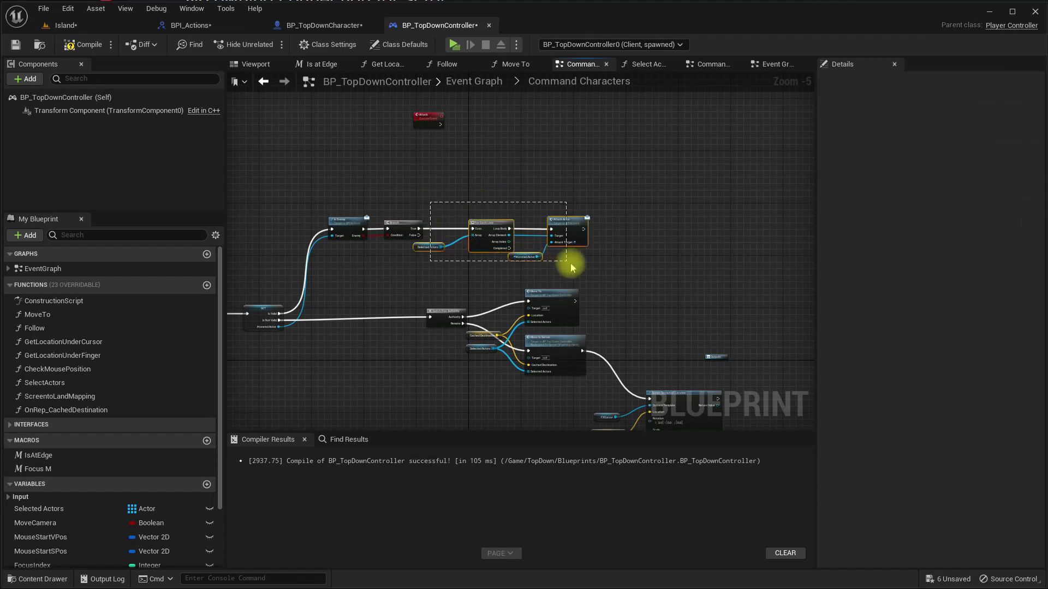
drag(497, 229, 538, 106)
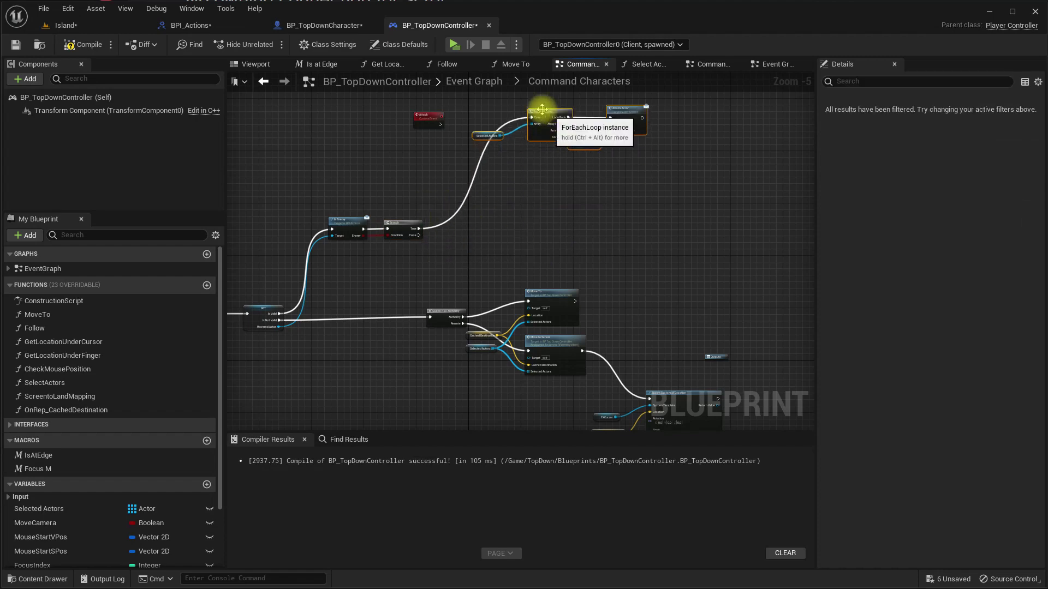
scroll(444, 138, up, 3)
drag(413, 137, 603, 125)
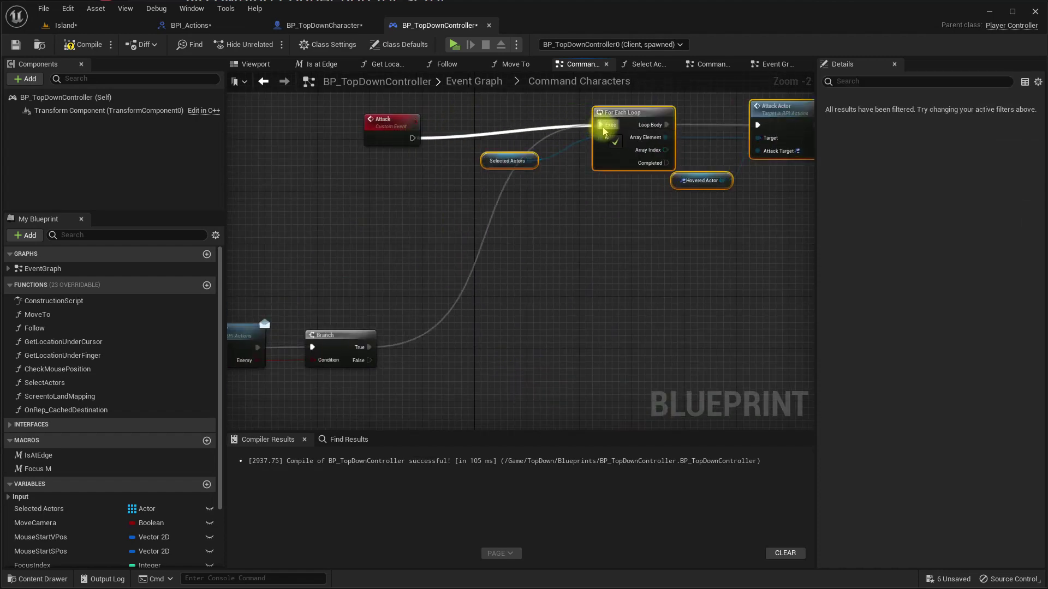
drag(393, 128, 391, 109)
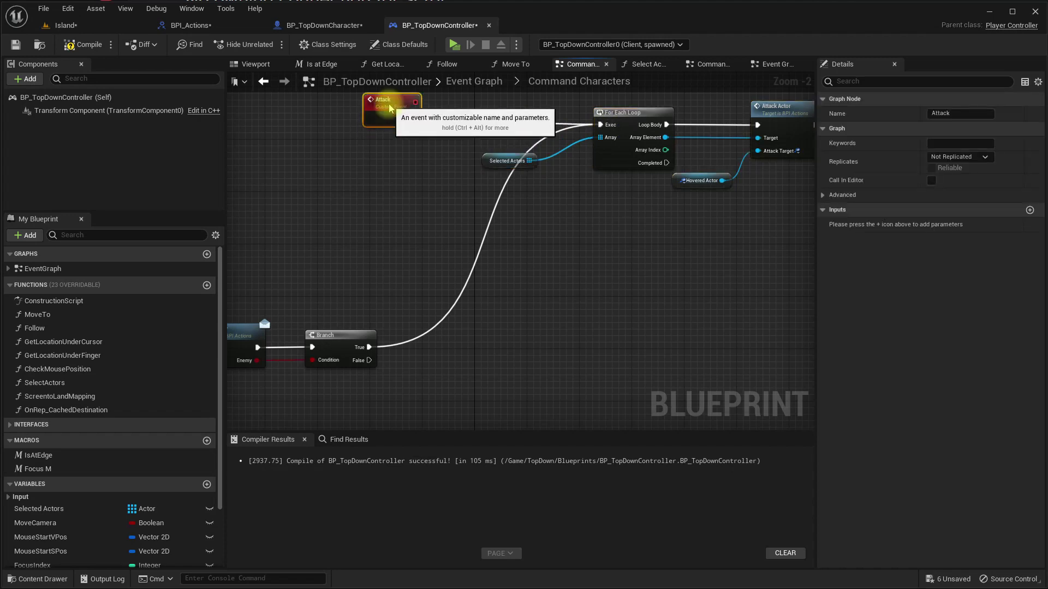
right_drag(568, 205, 522, 186)
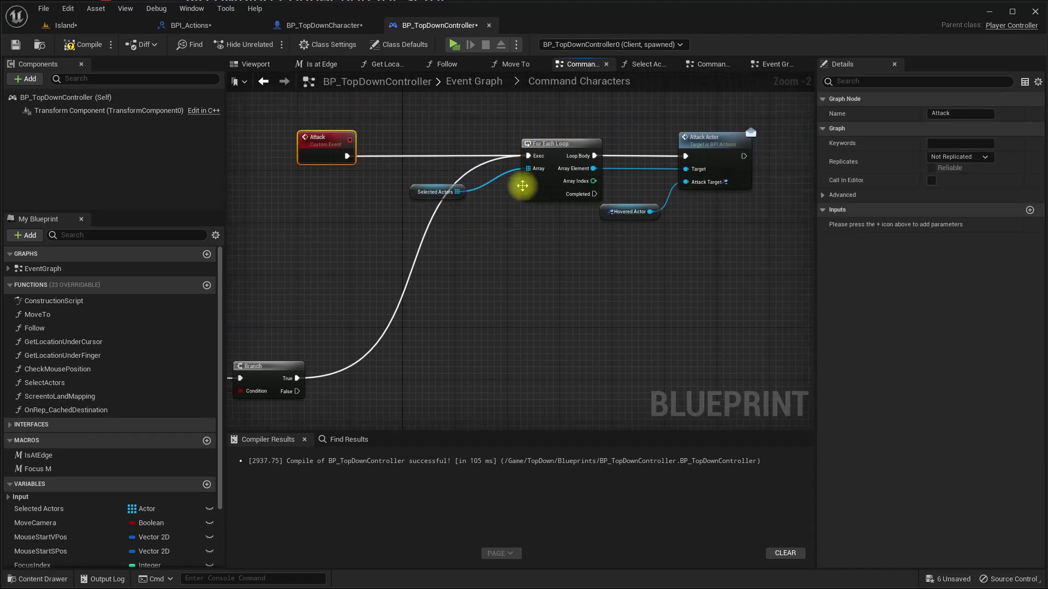
Unhook Branch True from the loop and run it through Switch Has Authority into Attack
right_click(297, 378)
click(331, 408)
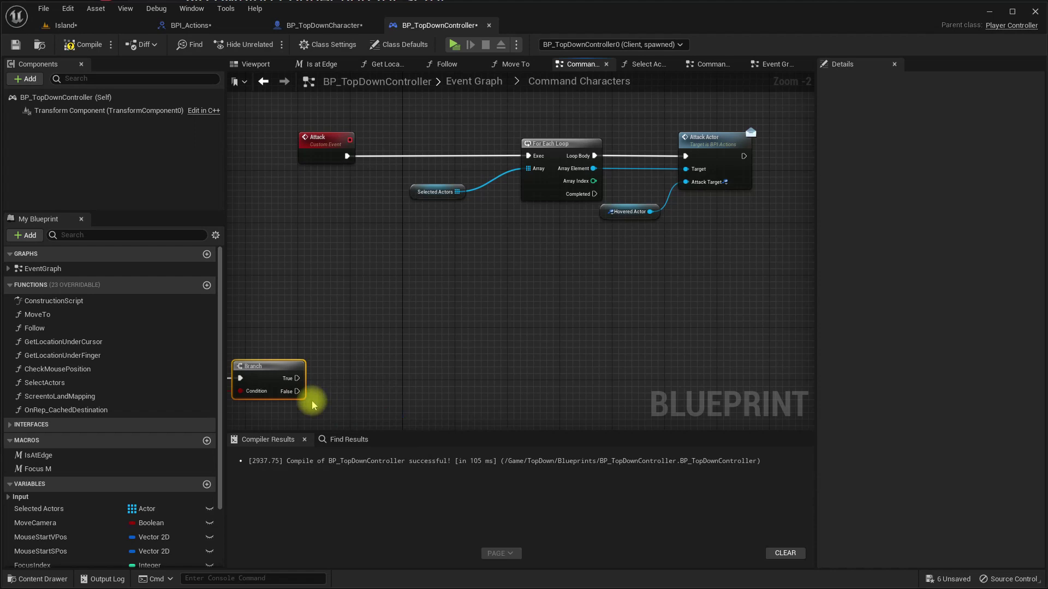
drag(297, 378, 374, 386)
text(swi)
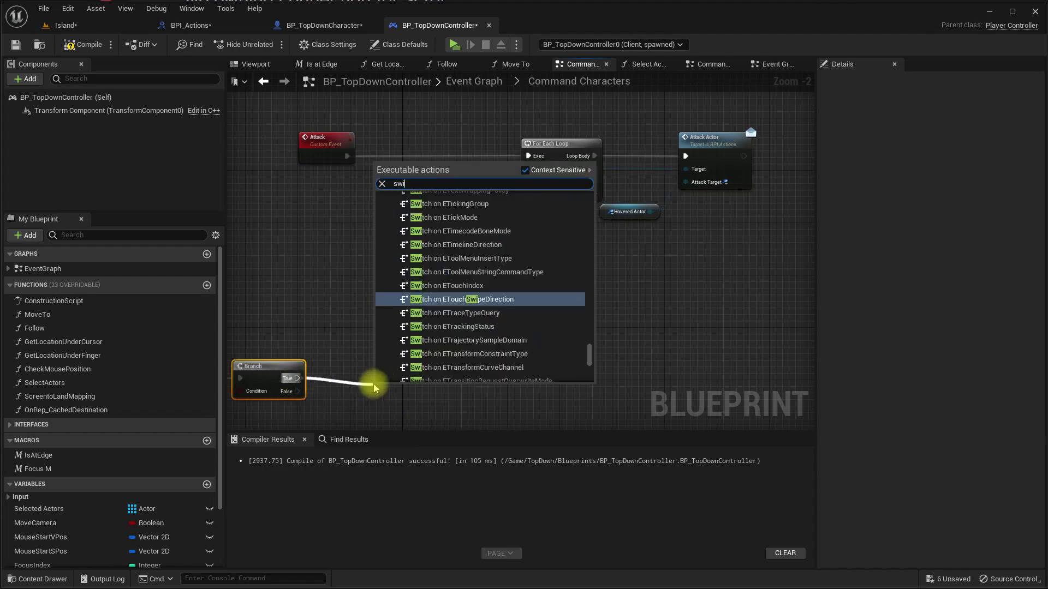
text(thc)
text(has)
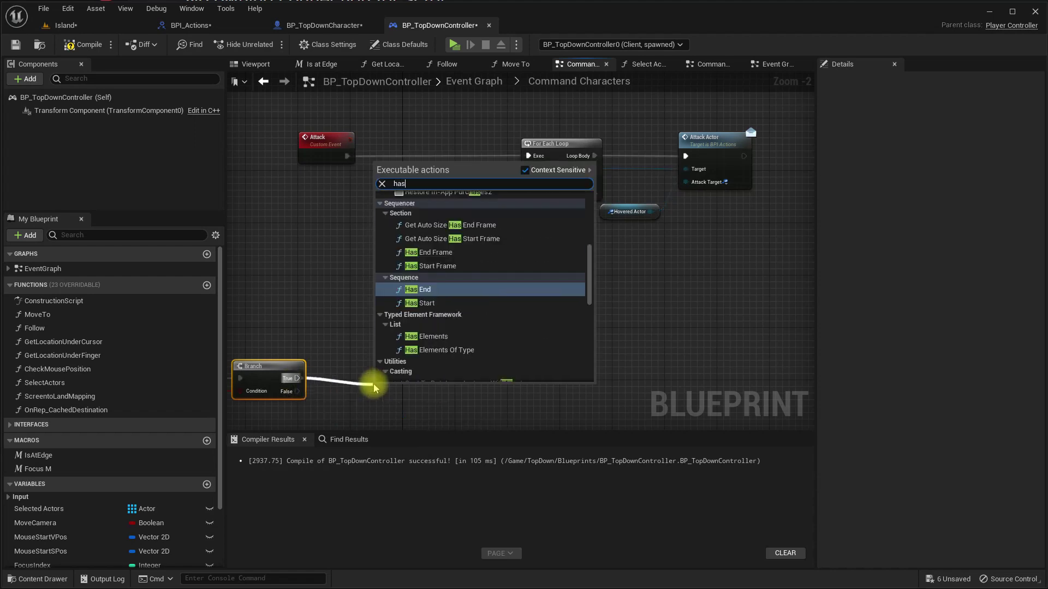
text(auth)
key(Return)
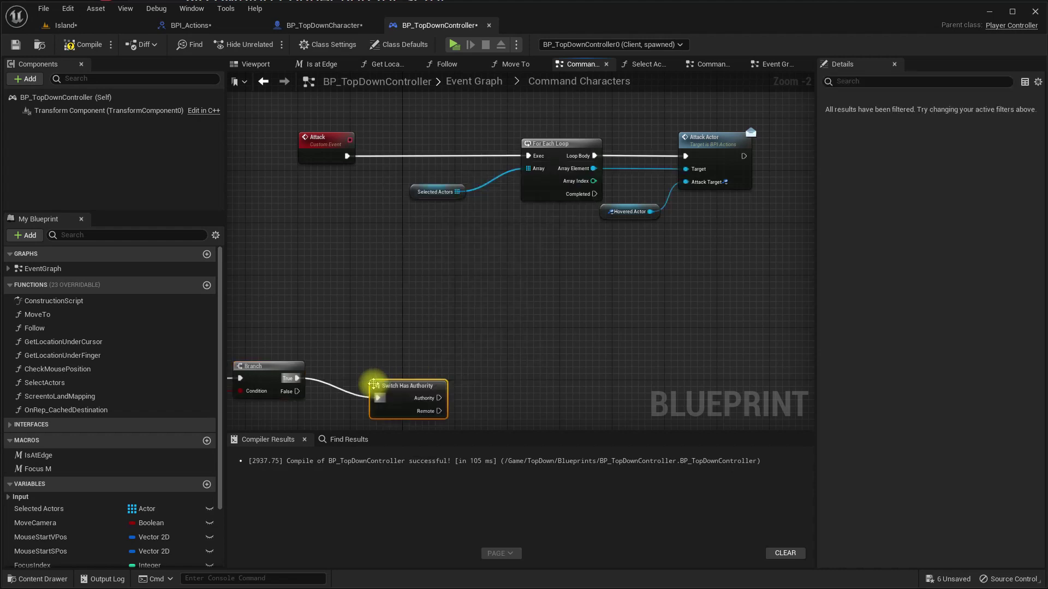
mouse_move(405, 391)
mouse_down()
mouse_move(420, 366)
mouse_move(508, 383)
mouse_up()
text(attack)
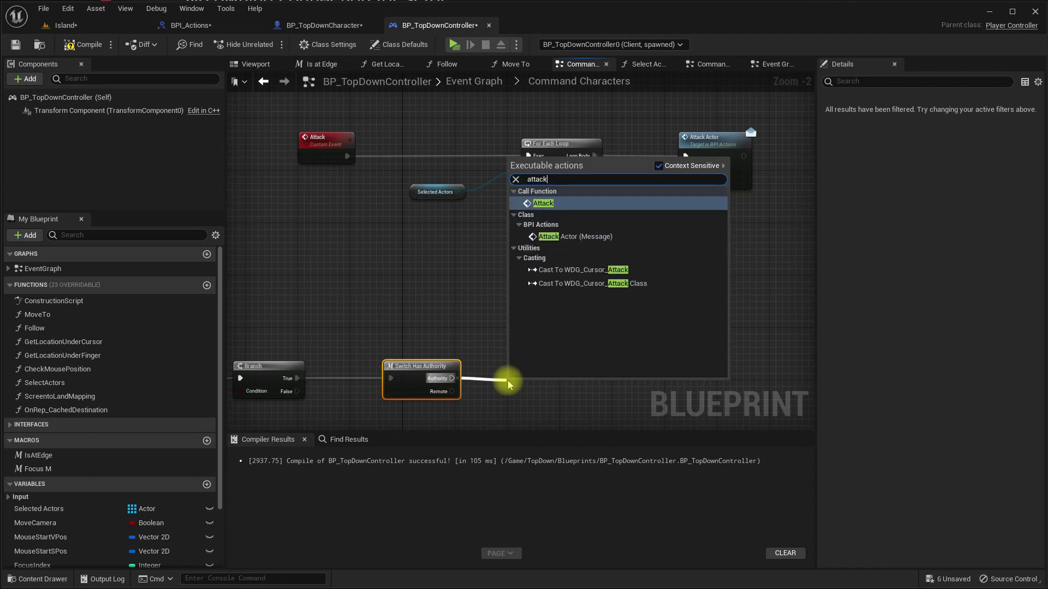
key(Return)
drag(507, 383, 521, 358)
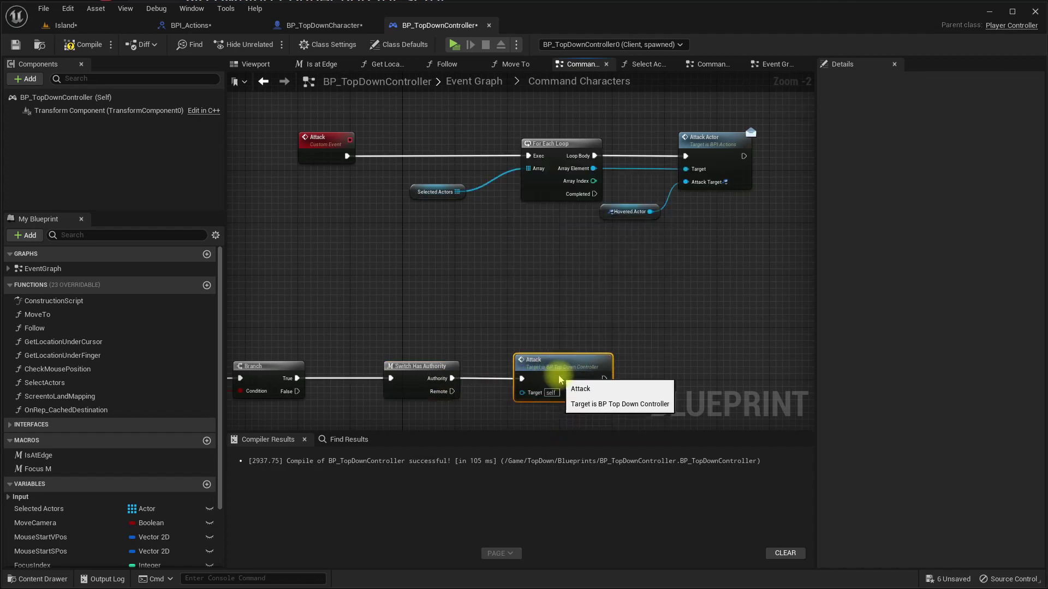
click(323, 153)
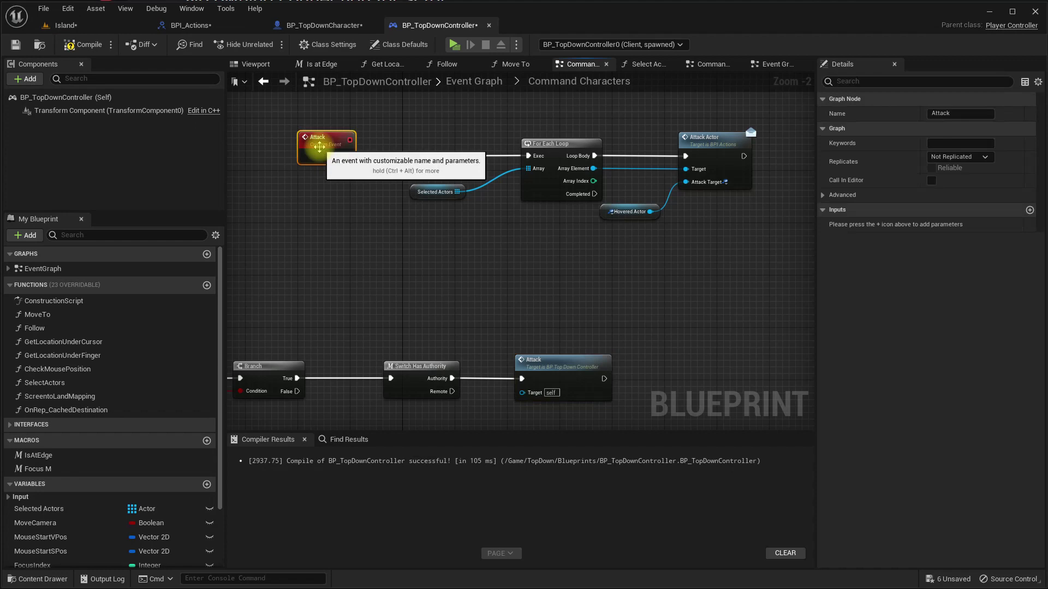
Paste a duplicate of the Attack event, then delete the copy
key(ctrl+c)
key(ctrl+v)
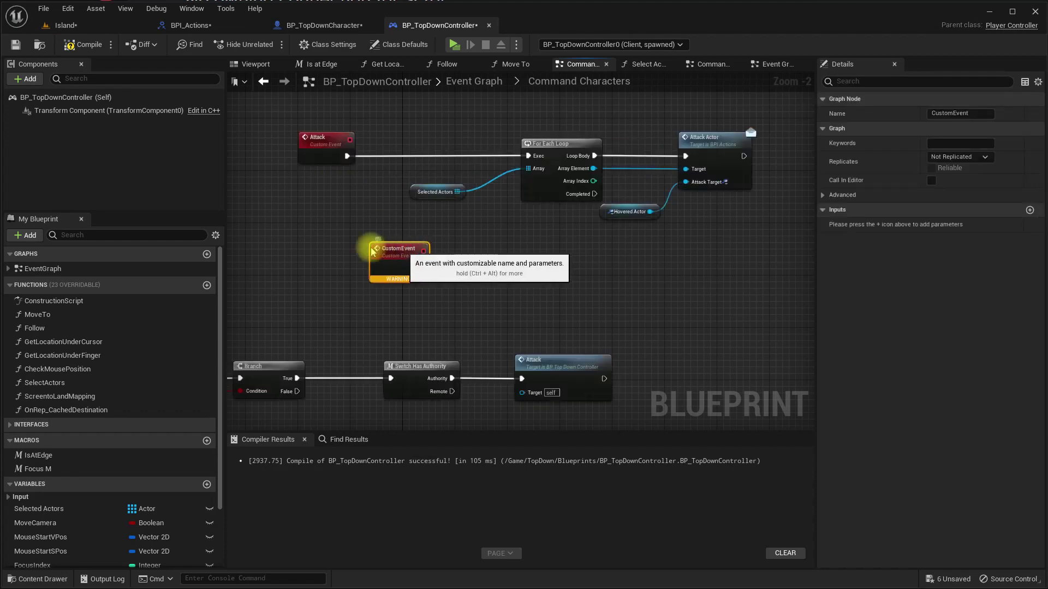
drag(370, 246, 347, 245)
key(Delete)
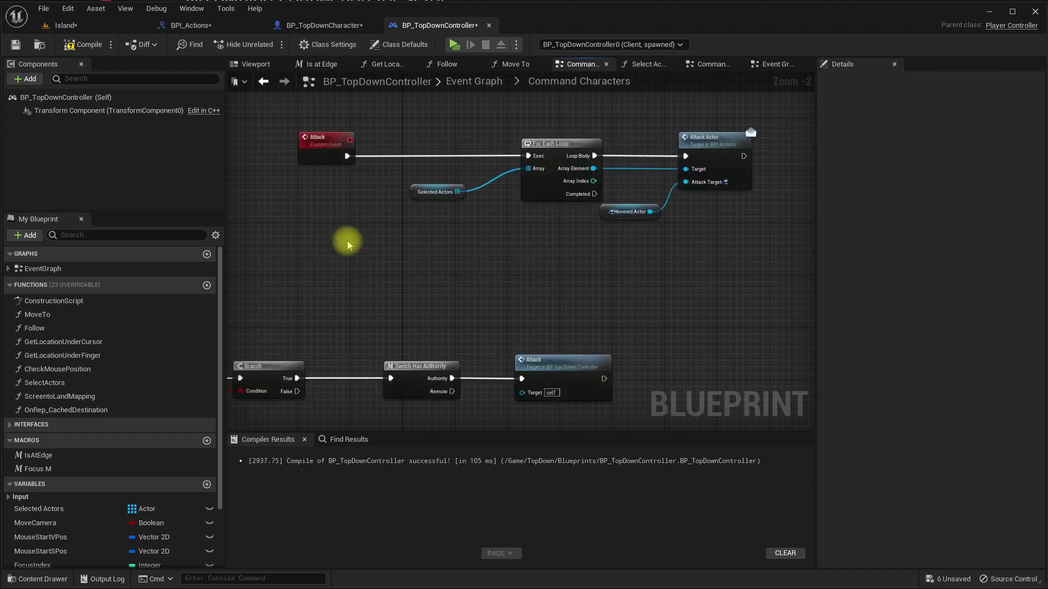
Add an Attack_Server custom event replicated to Run on Server
right_click(299, 252)
text(c)
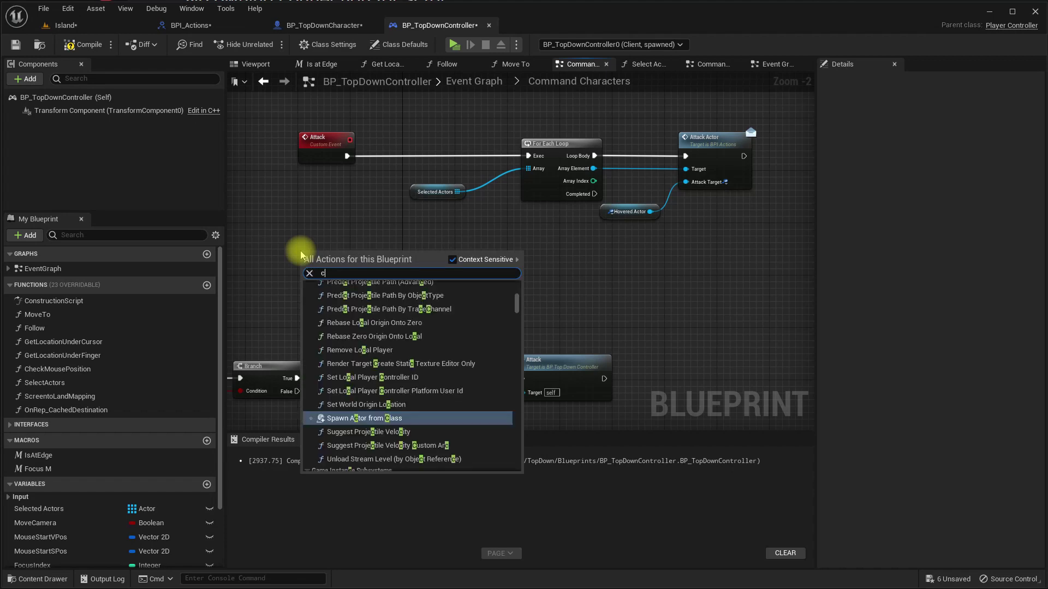
text(ustom)
key(Return)
text(Attack_Se)
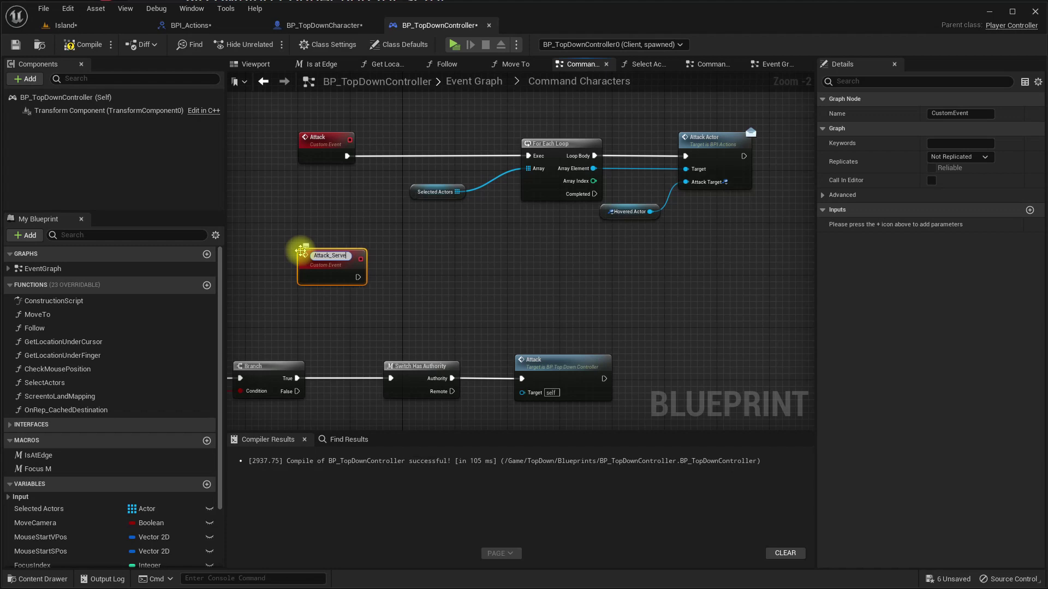
text(rve)
key(Return)
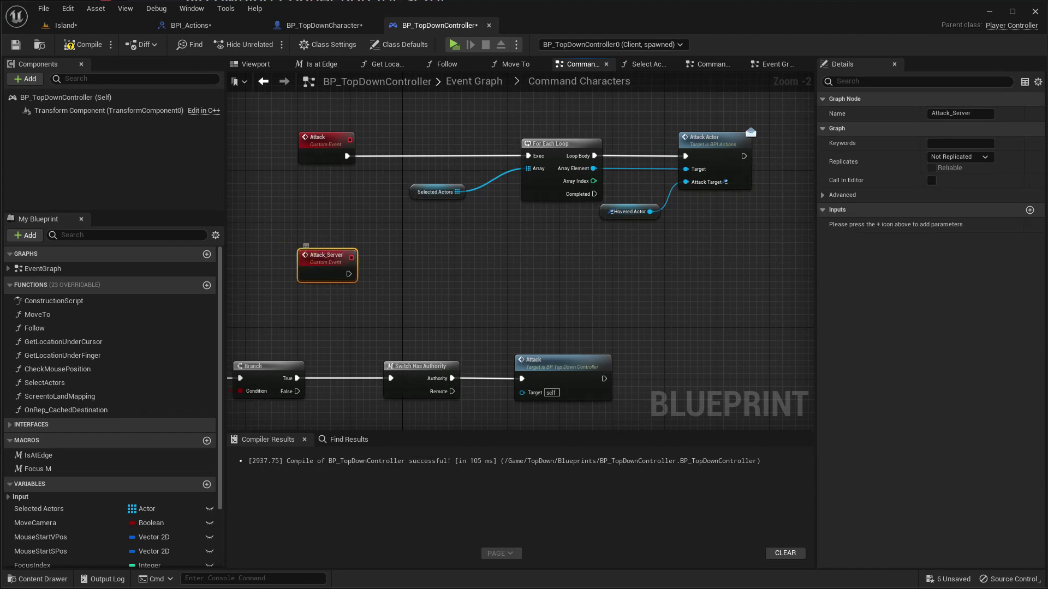
click(954, 157)
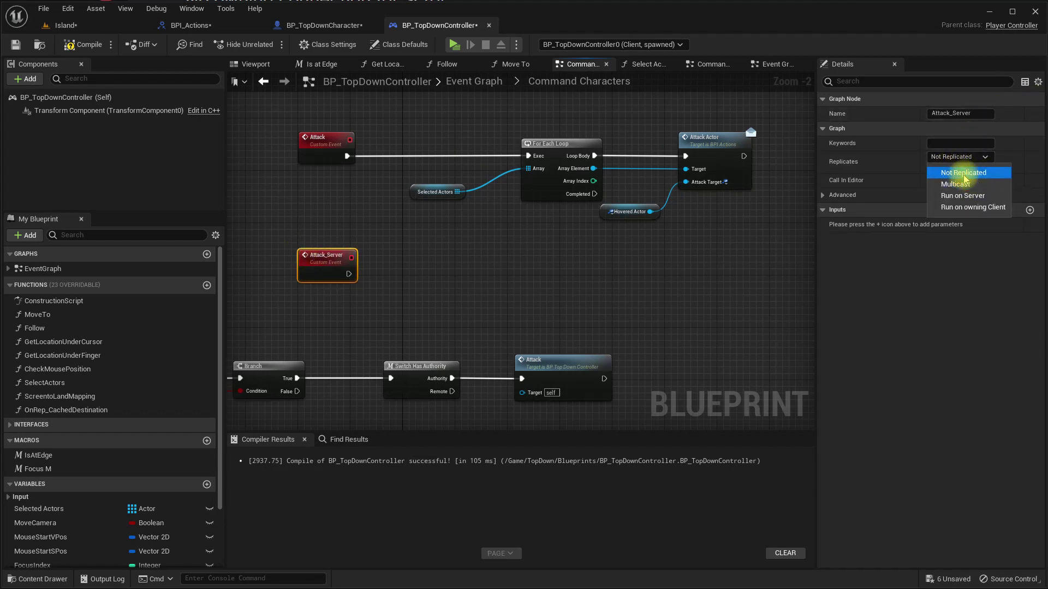
click(962, 195)
Survey the Move to Server and Spawn System at Location nodes, then recentre on Attack_Server
right_drag(625, 300, 485, 17)
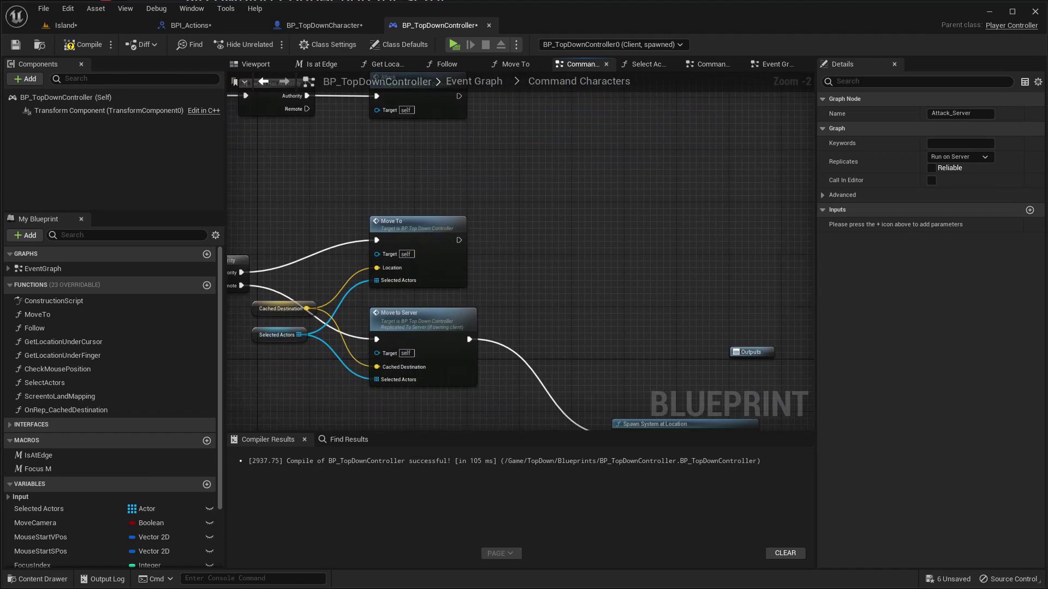
right_drag(452, 328, 437, 175)
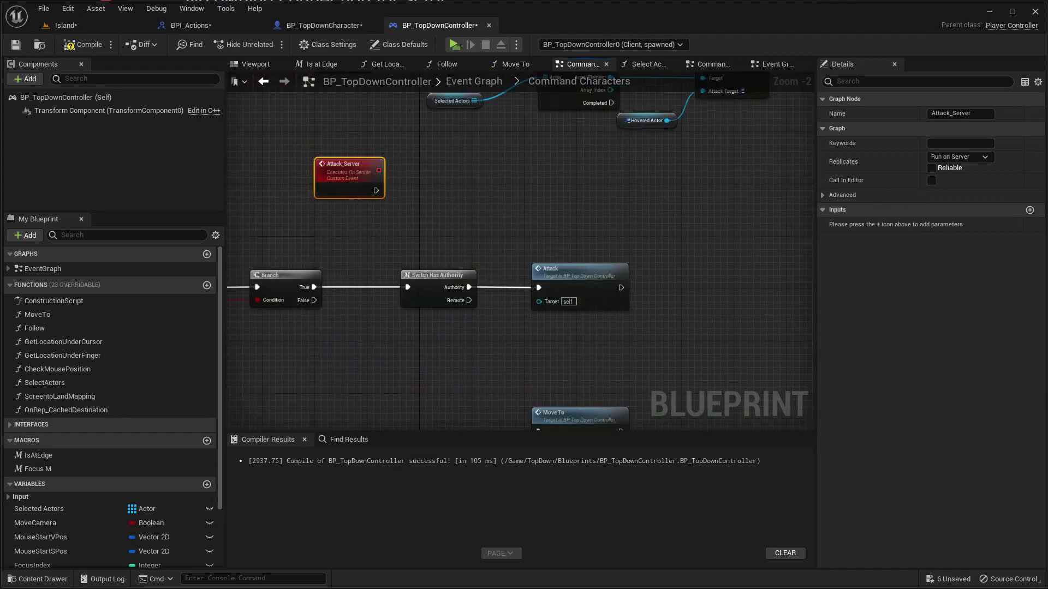
right_drag(374, 171, 464, 302)
scroll(464, 302, up, 2)
scroll(458, 286, down, 2)
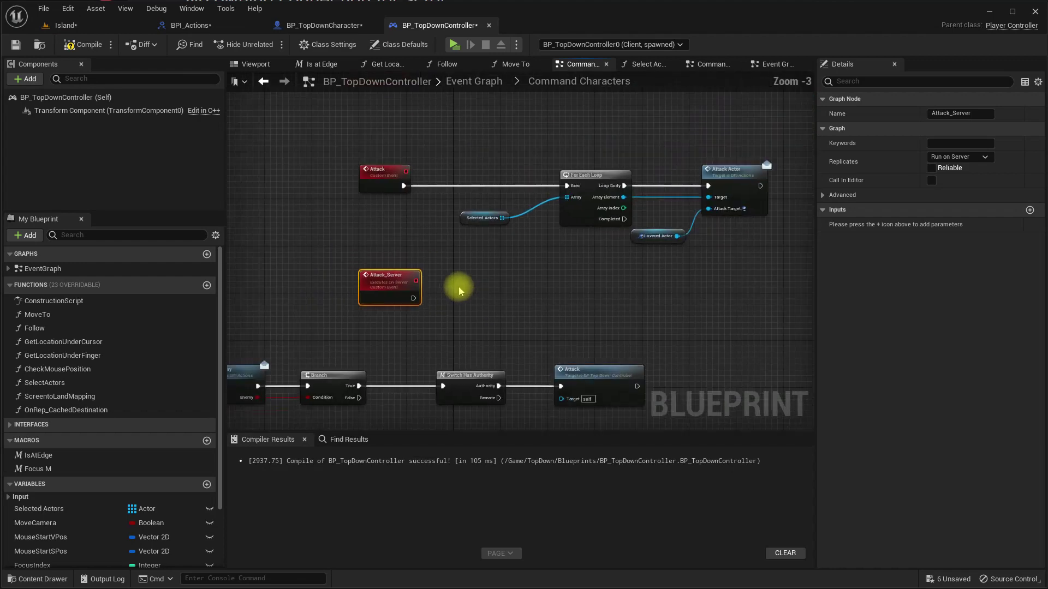
scroll(440, 281, down, 1)
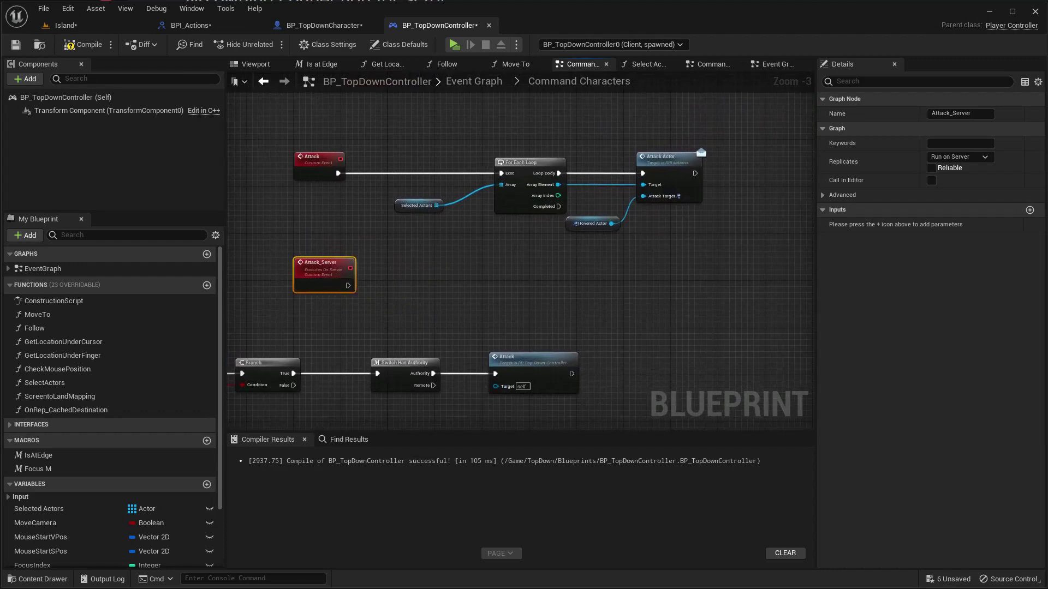
right_drag(415, 318, 397, 210)
drag(328, 178, 393, 176)
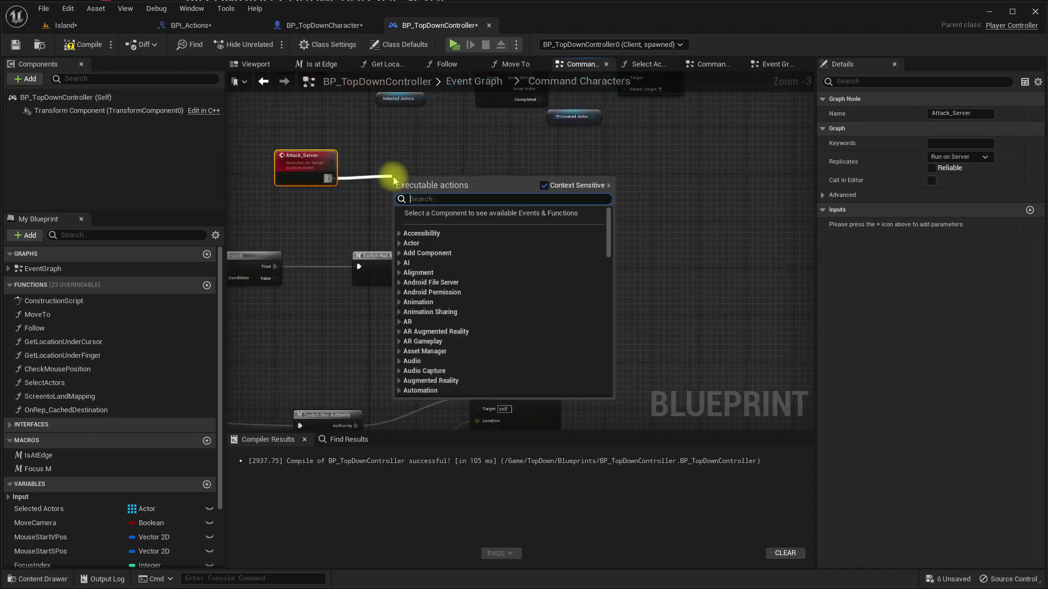
text(attack)
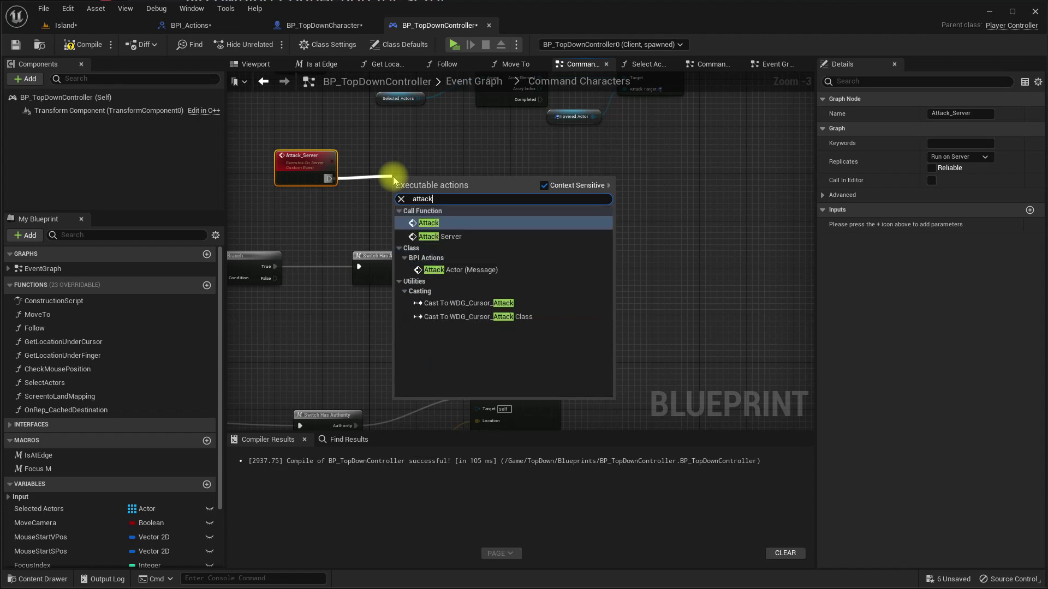
key(Return)
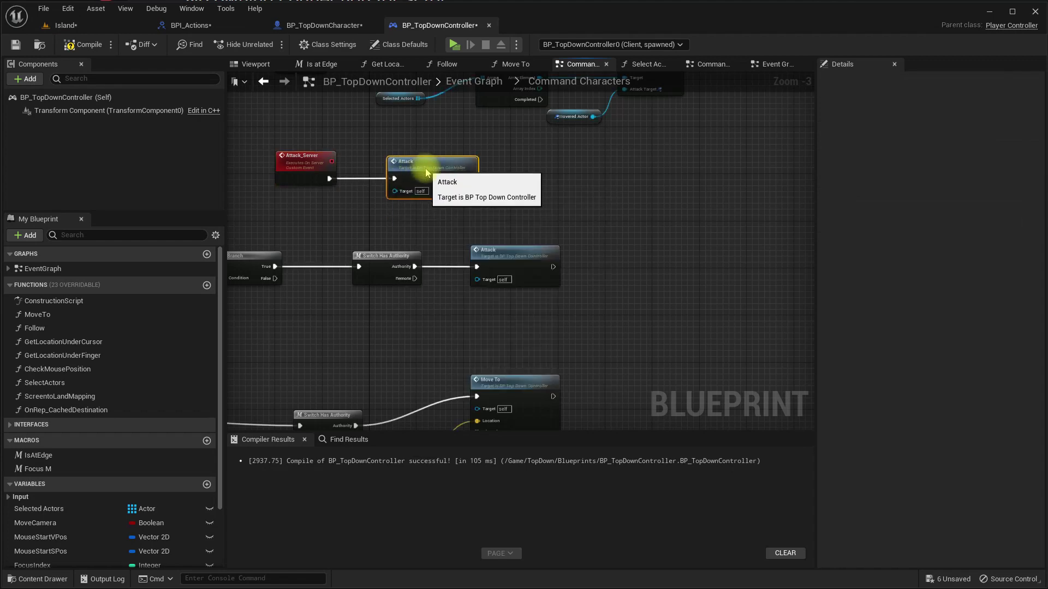
scroll(652, 260, down, 2)
right_drag(652, 260, 524, 246)
scroll(524, 246, up, 2)
right_drag(344, 191, 635, 244)
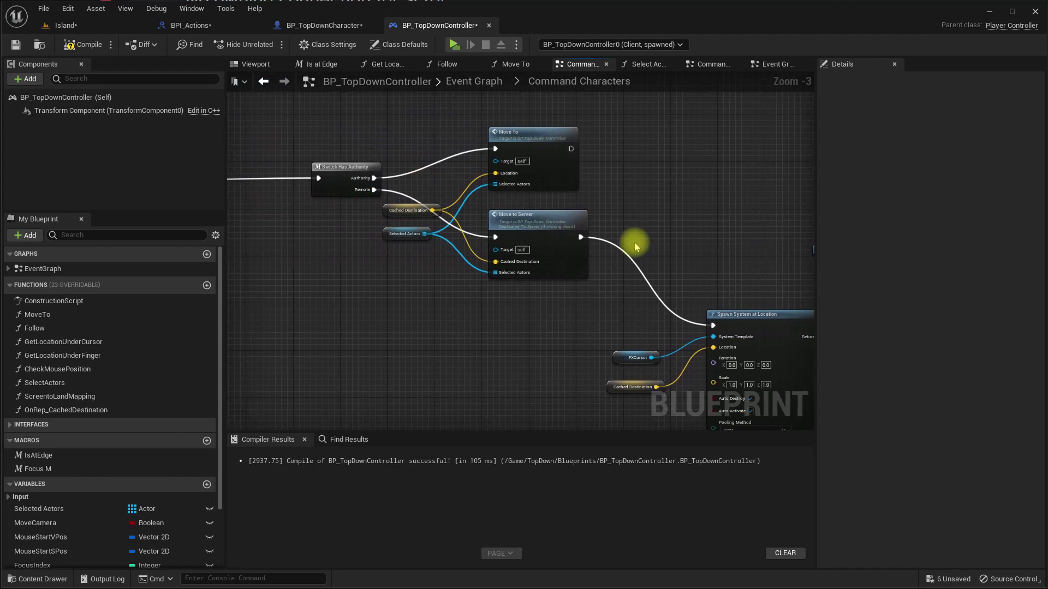
double_click(499, 216)
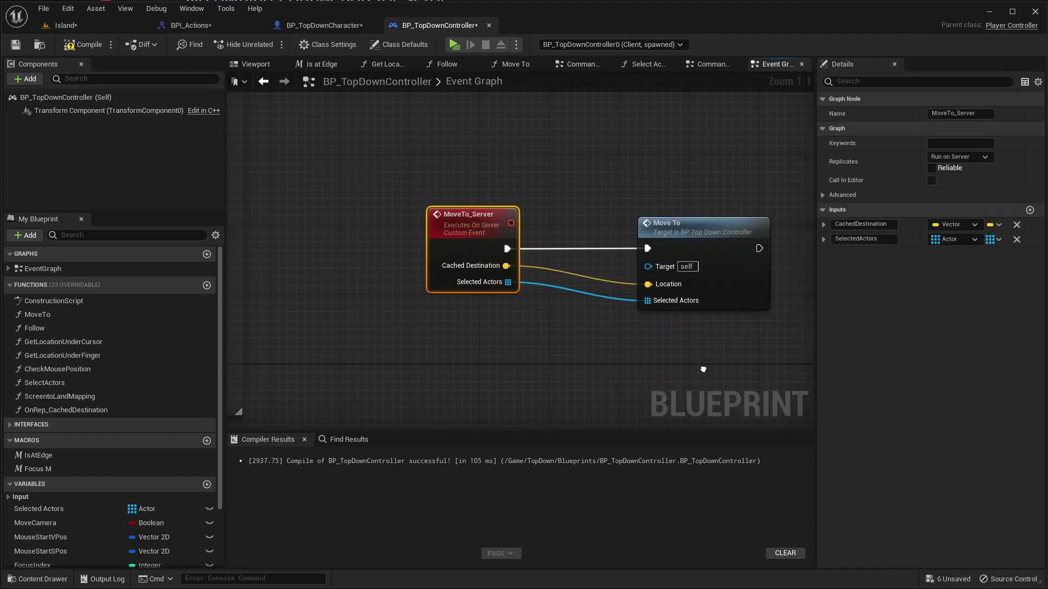
click(709, 64)
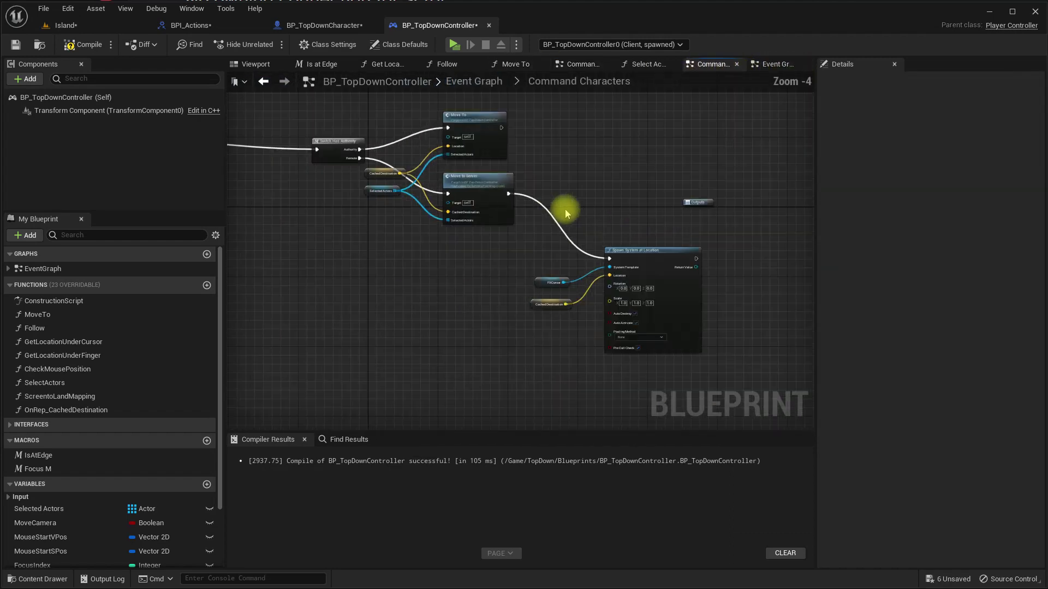
scroll(565, 213, down, 2)
click(496, 169)
scroll(496, 169, up, 3)
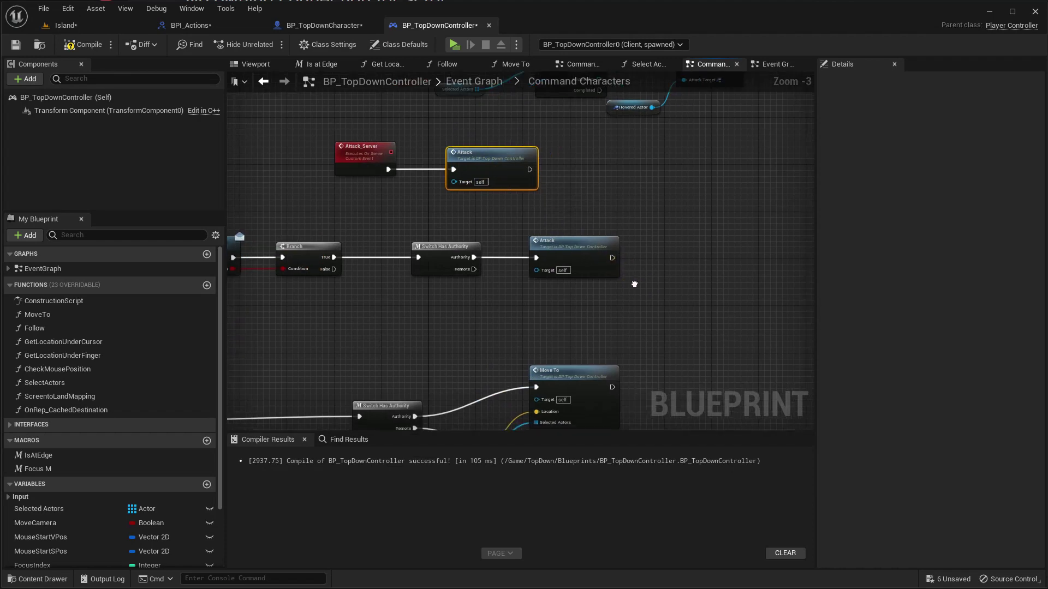
right_drag(634, 284, 585, 269)
drag(425, 254, 486, 295)
text(at)
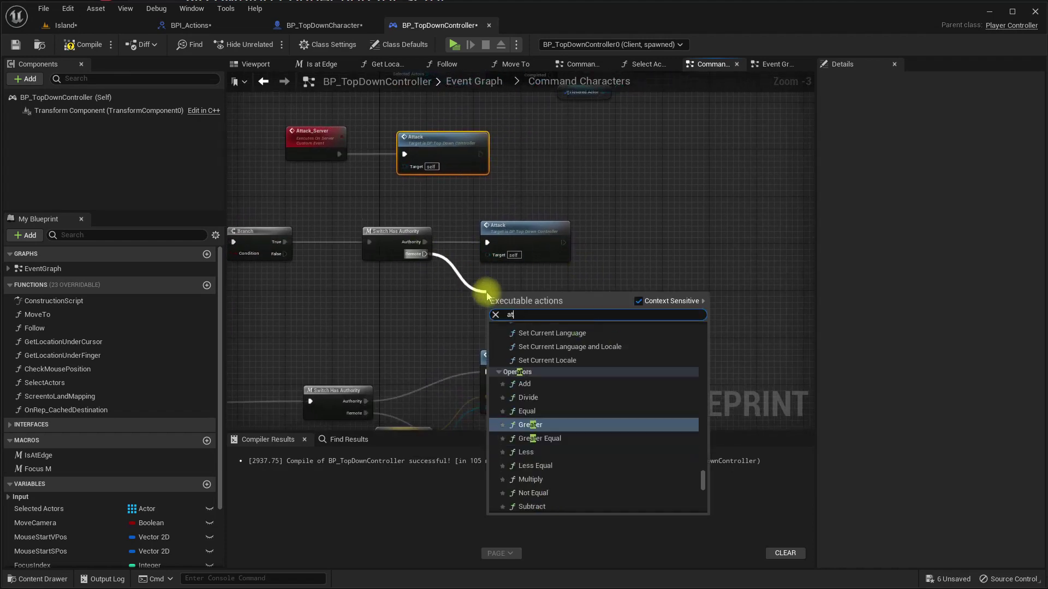
text(tackse)
key(Return)
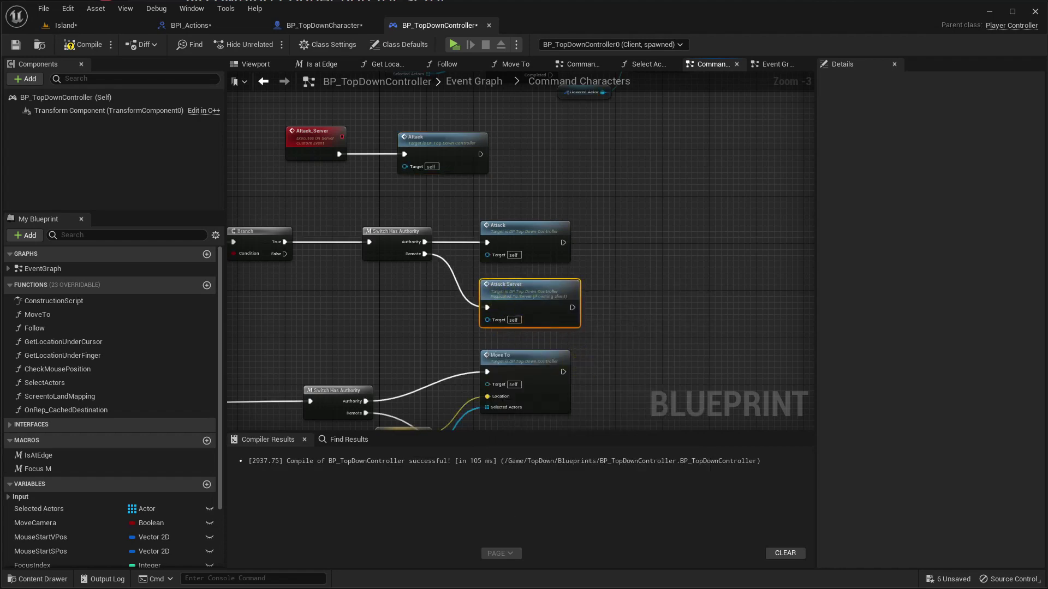
right_drag(516, 297, 515, 269)
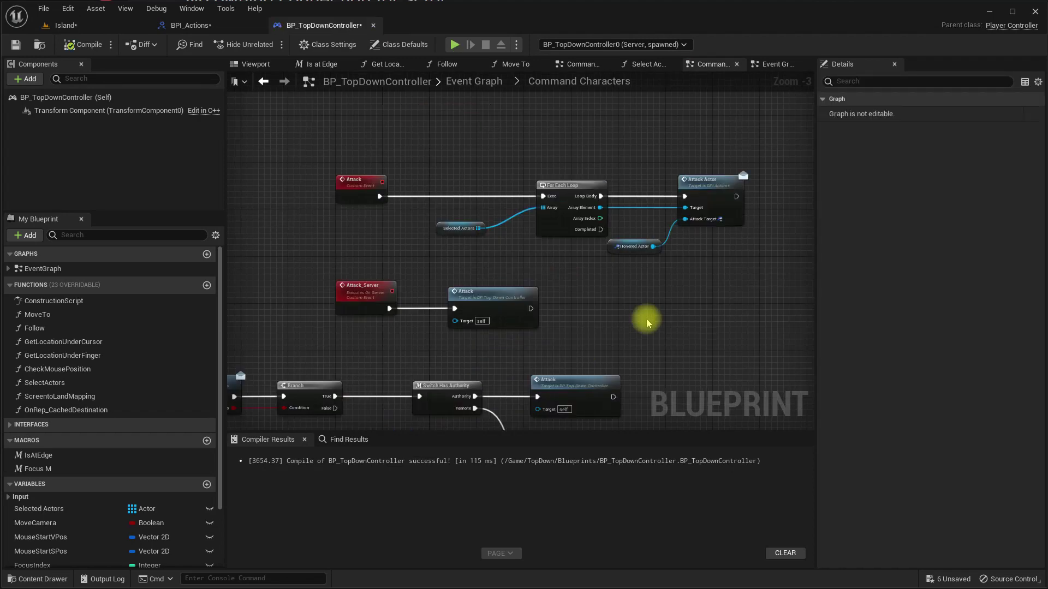
right_drag(569, 334, 529, 188)
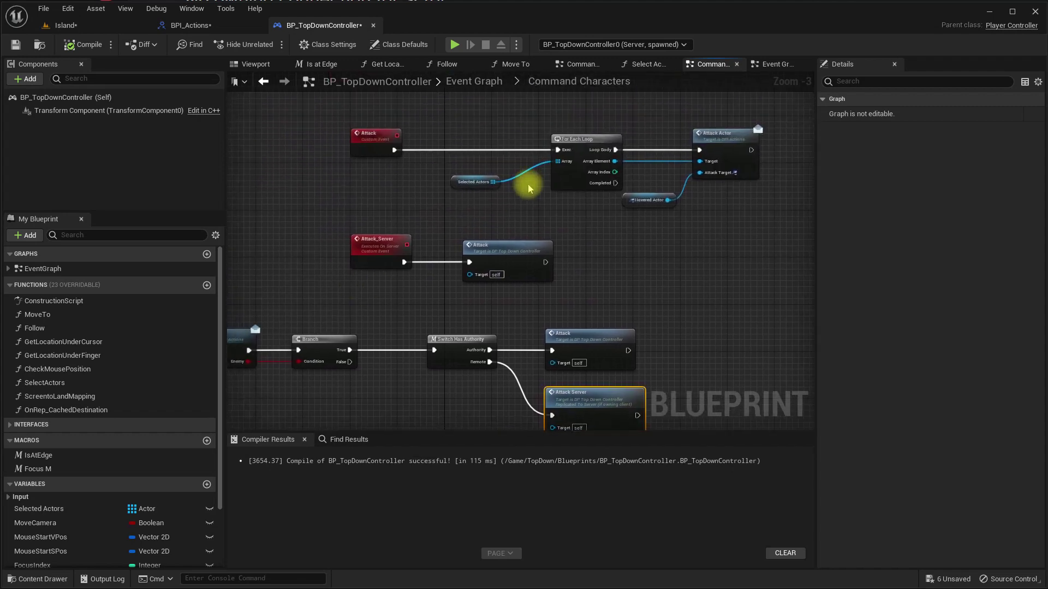
scroll(528, 189, up, 3)
click(467, 181)
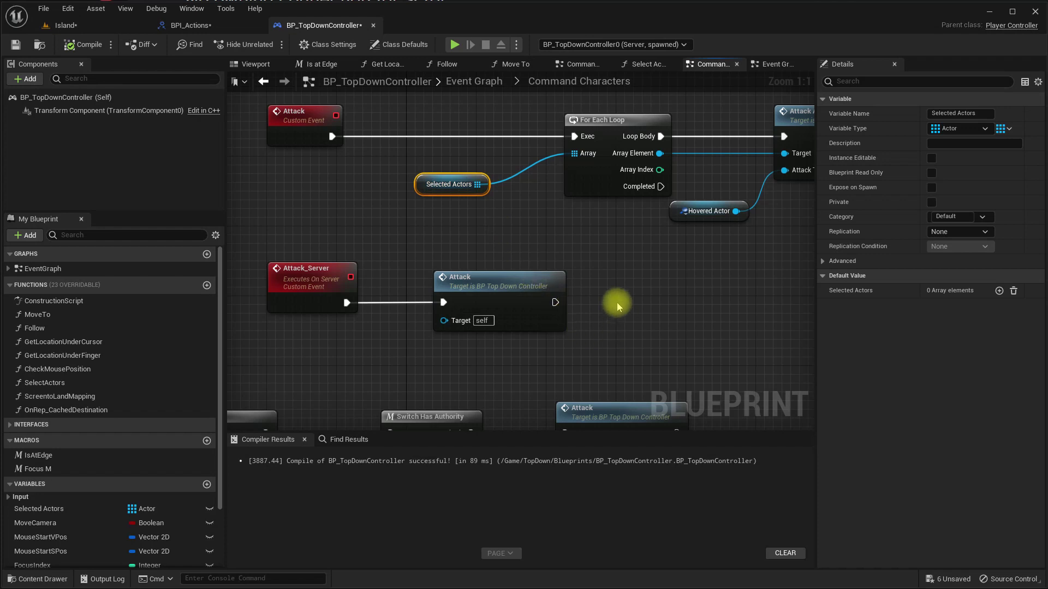
right_drag(568, 231, 576, 275)
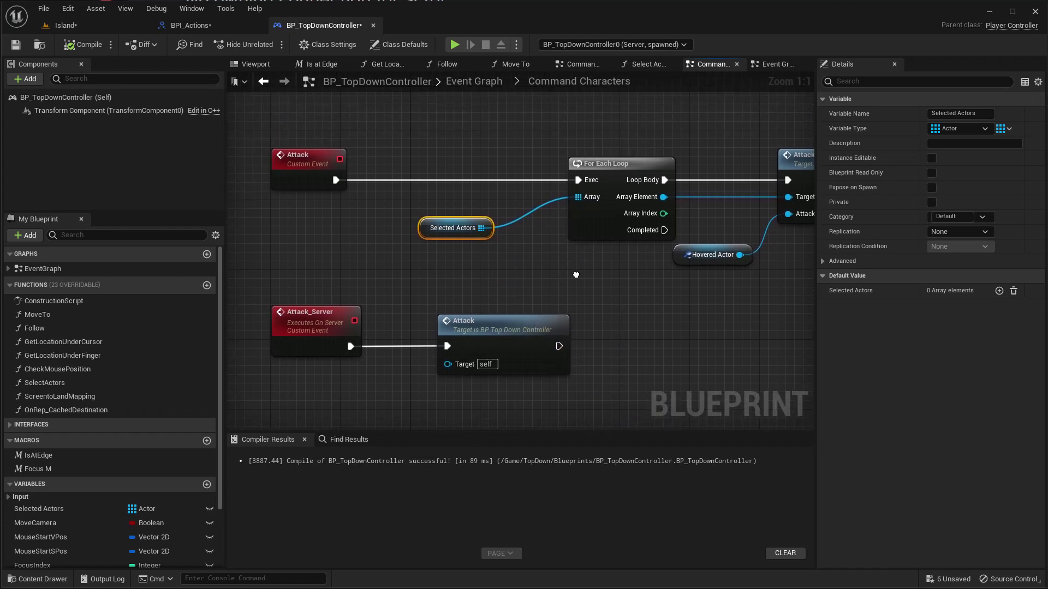
right_drag(575, 275, 576, 277)
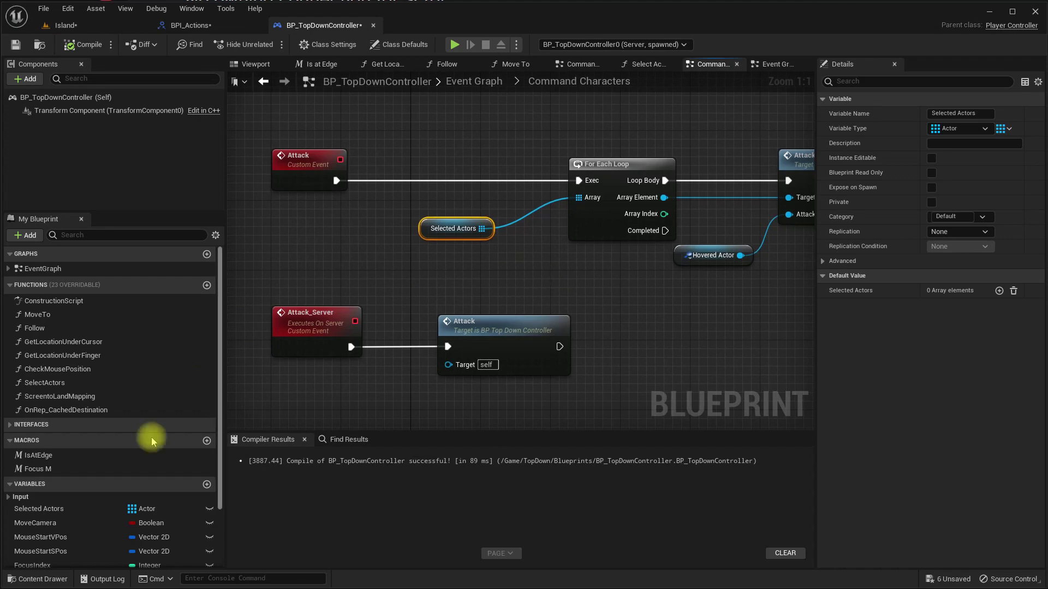
click(46, 508)
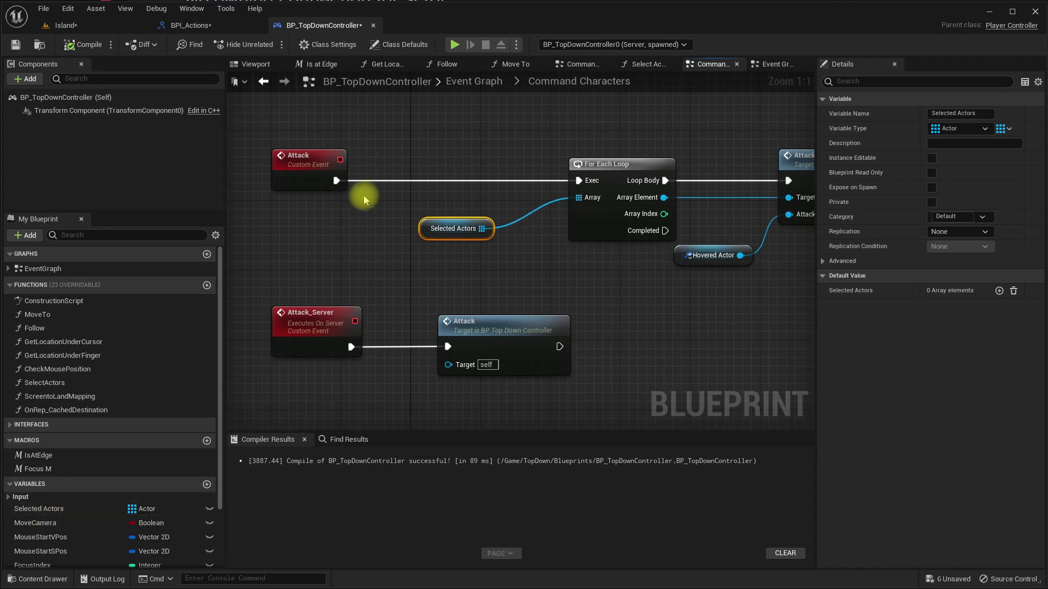
Replace the Selected Actors getter with SET Selected Actors, fed by a new Attack input
drag(364, 196, 455, 252)
key(Delete)
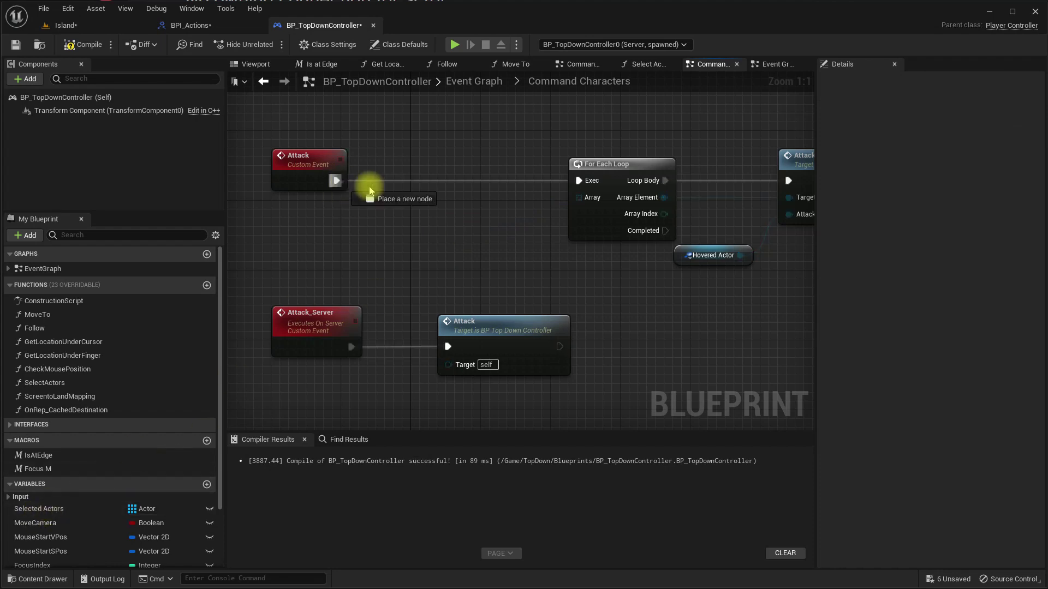
drag(336, 180, 408, 188)
text(set sel)
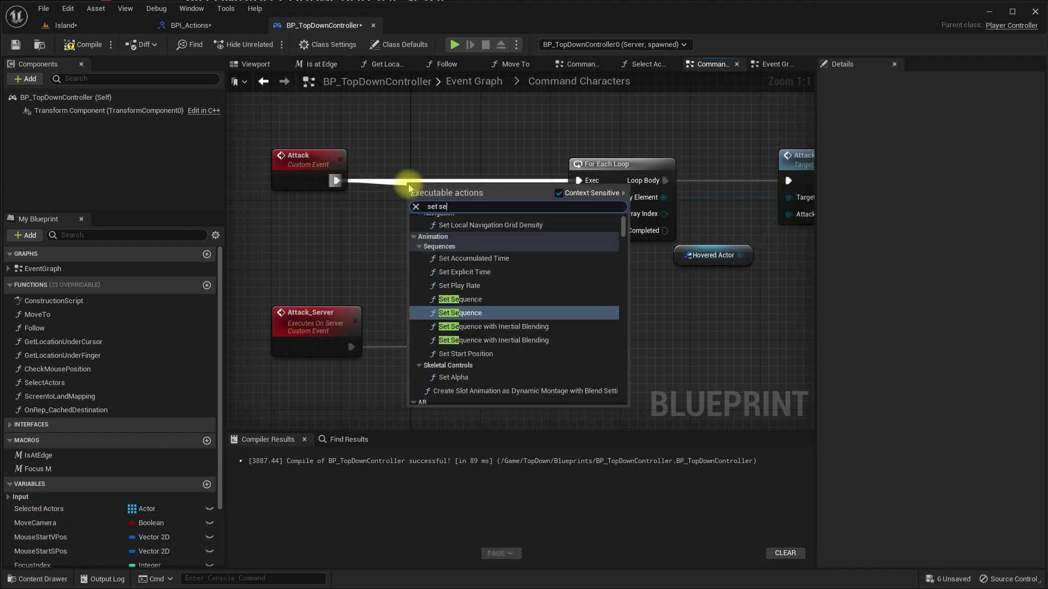
text(ec)
text(t)
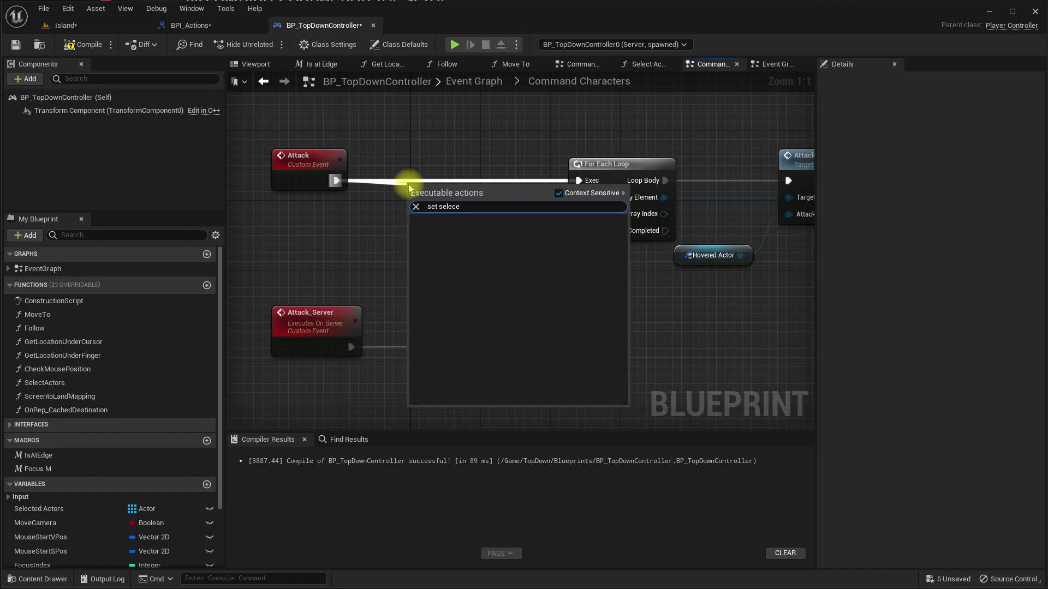
text(e)
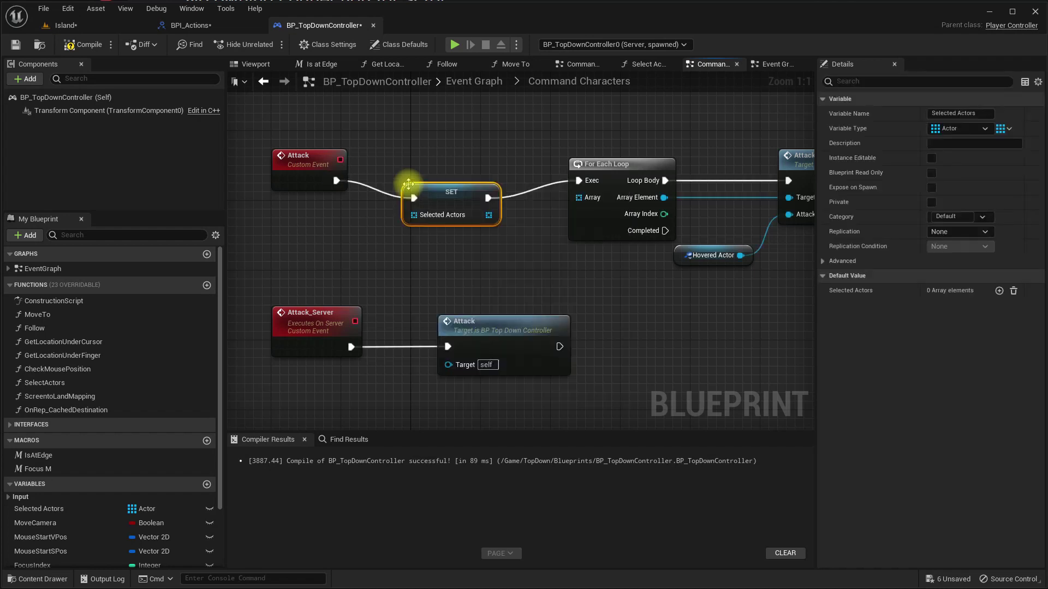
key(q)
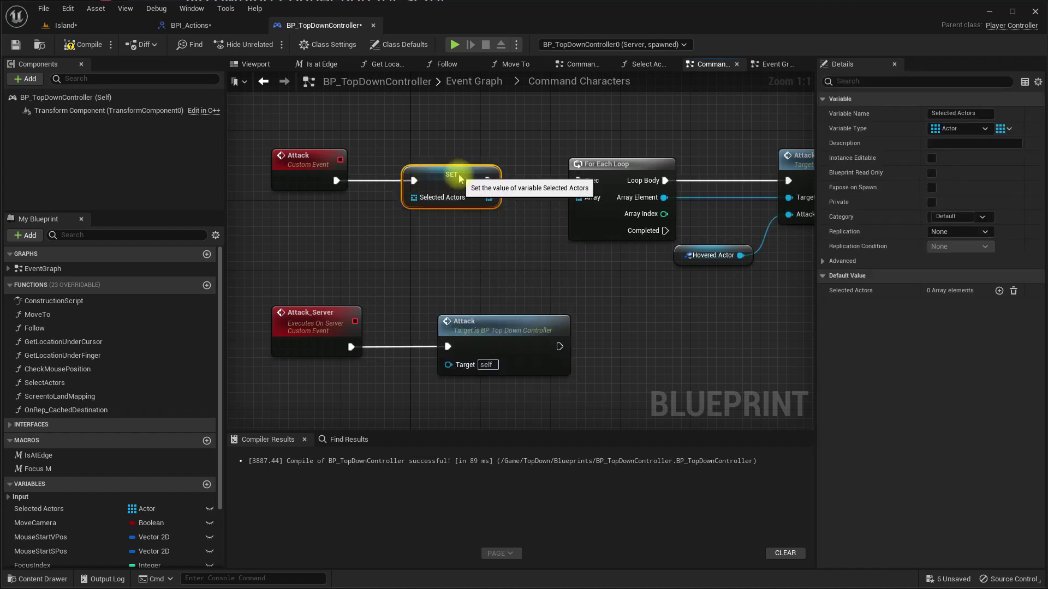
drag(404, 201, 304, 175)
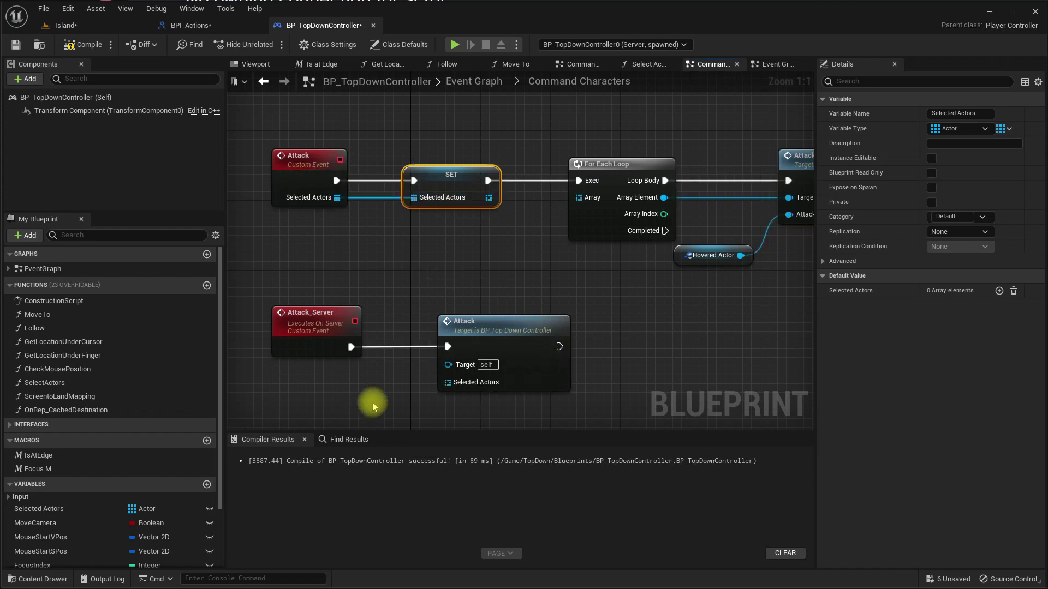
Feed Selected Actors into both Attack calls via Attack_Server, then compile the controller
right_drag(357, 347, 320, 242)
right_drag(418, 285, 450, 345)
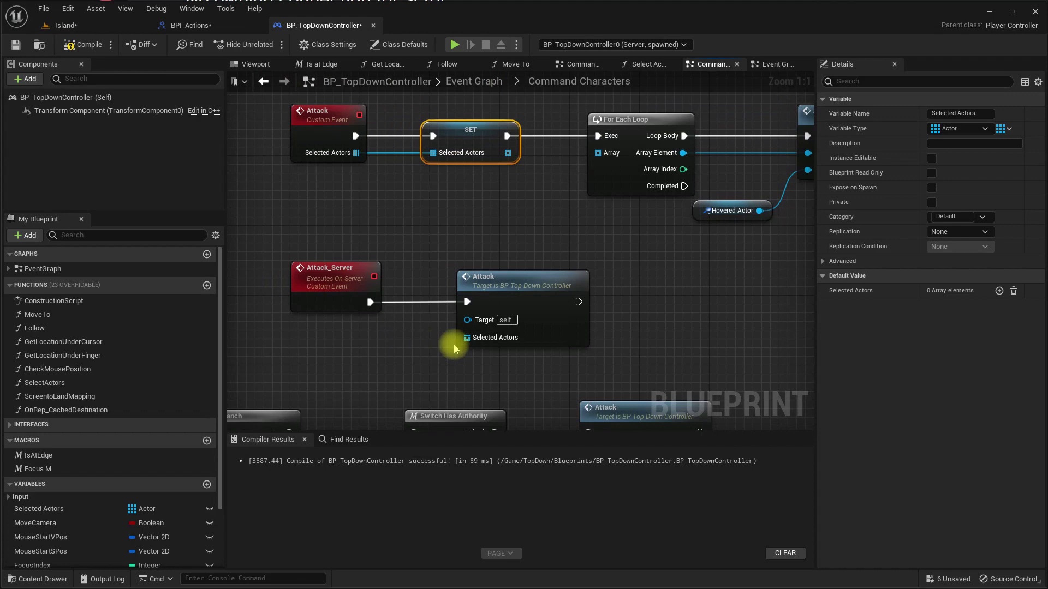
drag(462, 338, 318, 297)
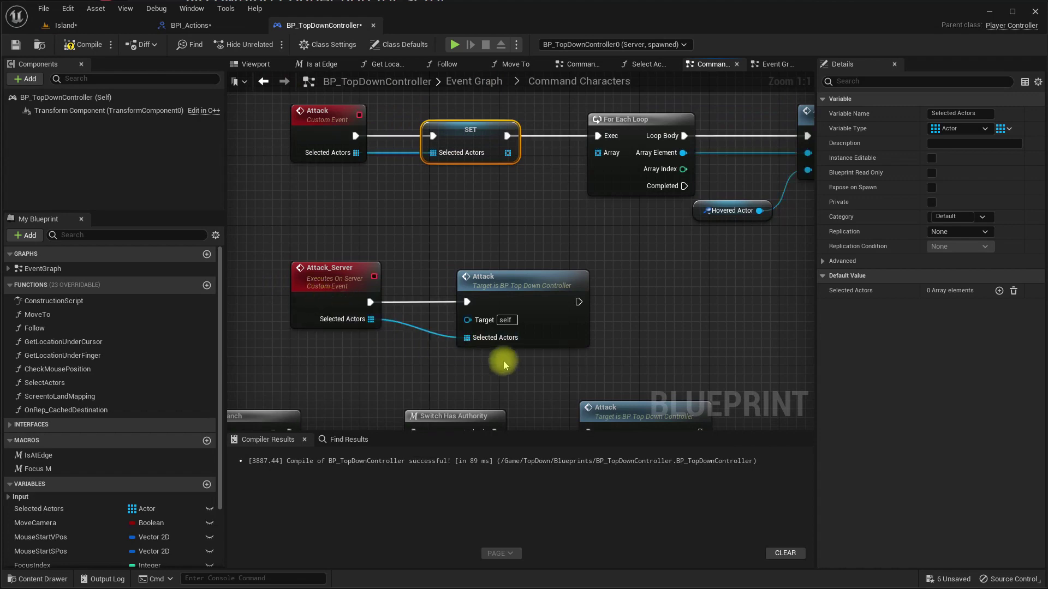
right_drag(317, 297, 458, 264)
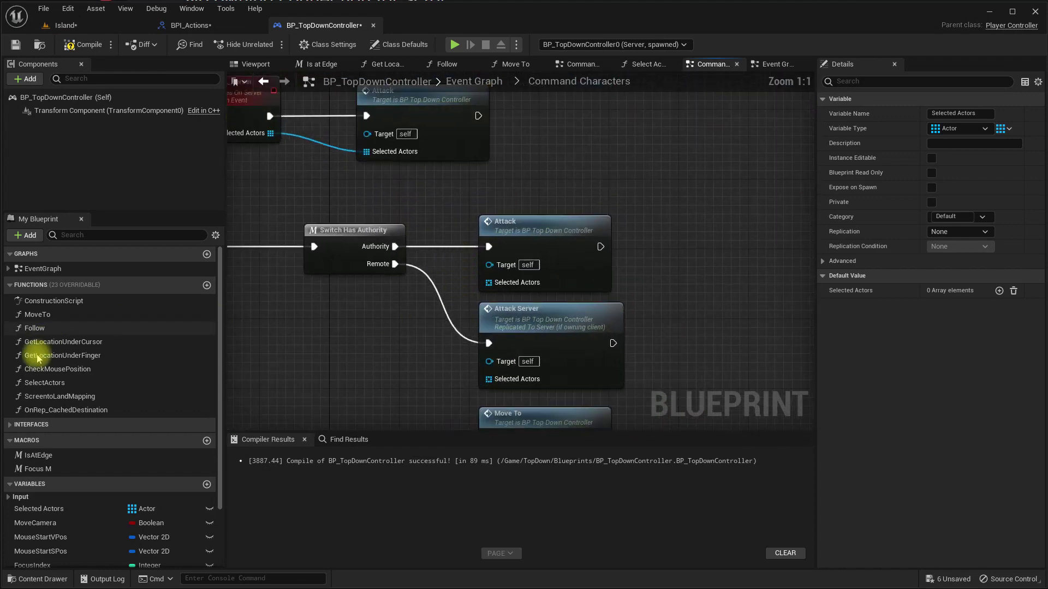
mouse_move(50, 508)
mouse_down()
mouse_move(473, 306)
mouse_move(491, 281)
mouse_up()
mouse_move(388, 278)
mouse_down()
mouse_move(355, 332)
mouse_move(491, 379)
mouse_up()
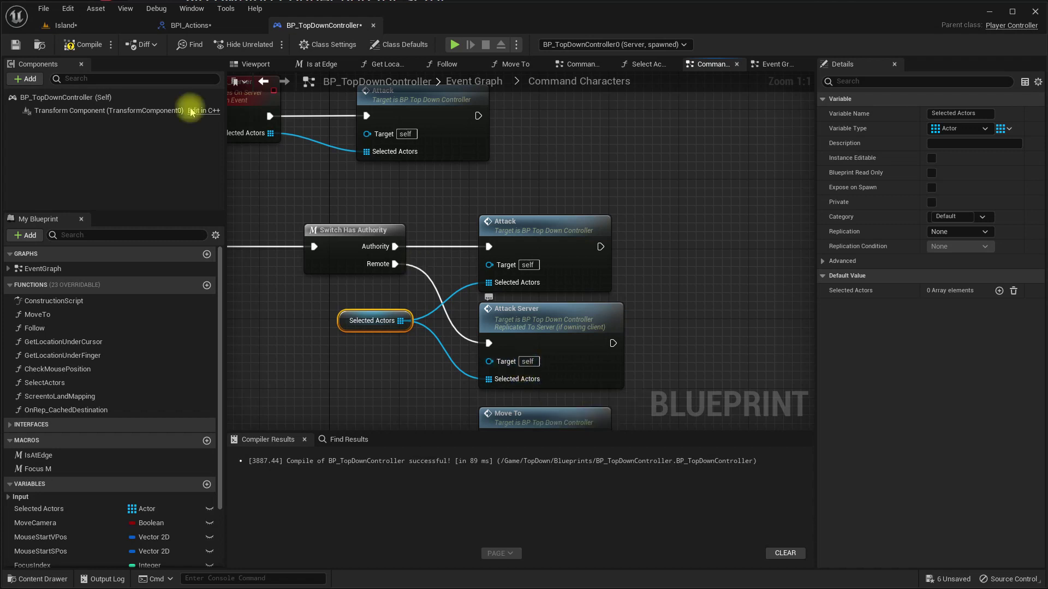
click(80, 45)
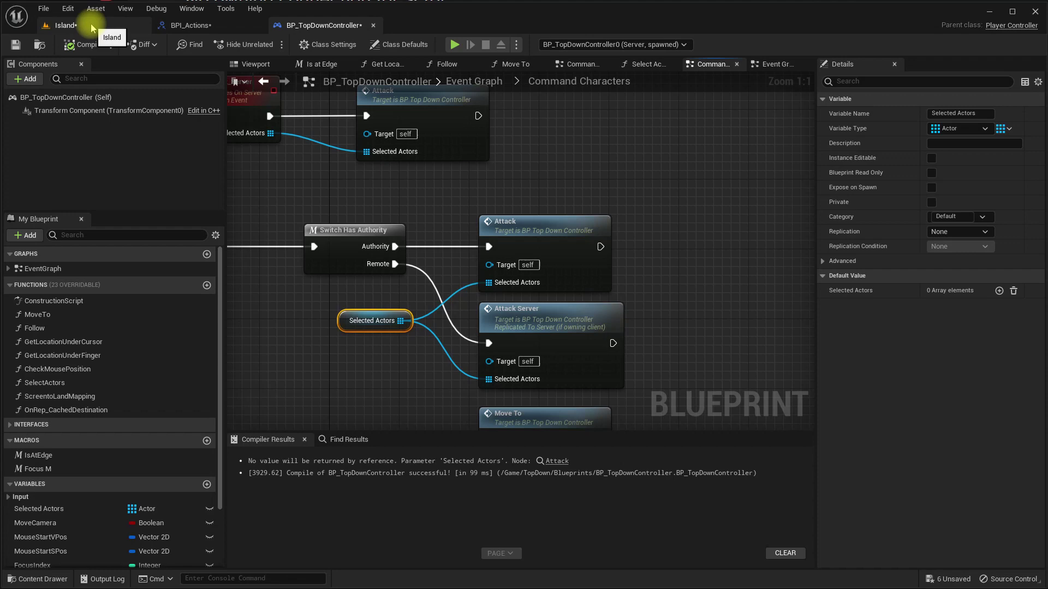
Test-play with two units selected, then wire Selected Actors into the For Each Loop Array and compile
click(91, 26)
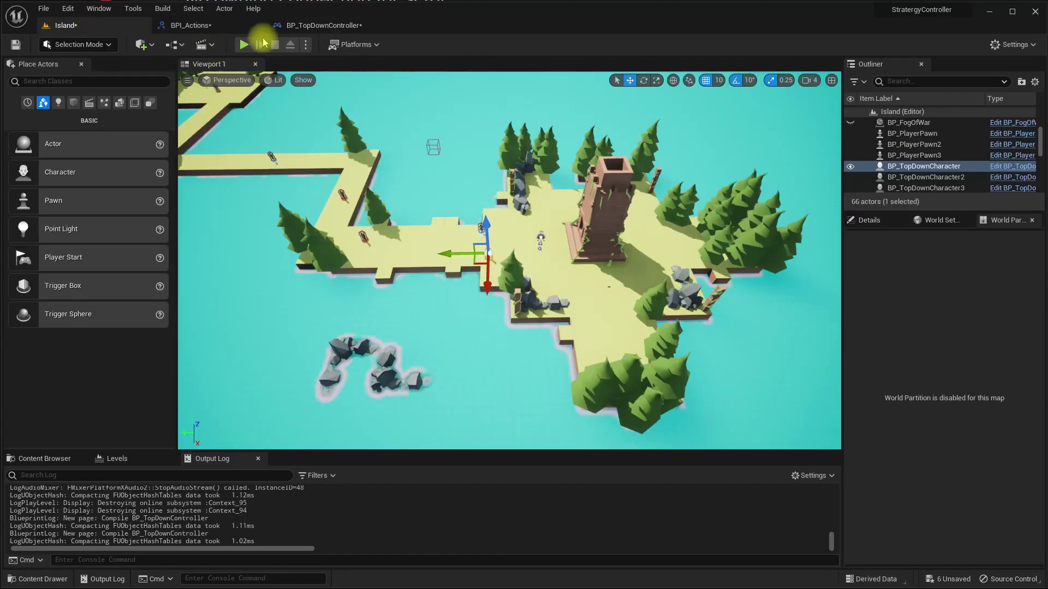
click(243, 44)
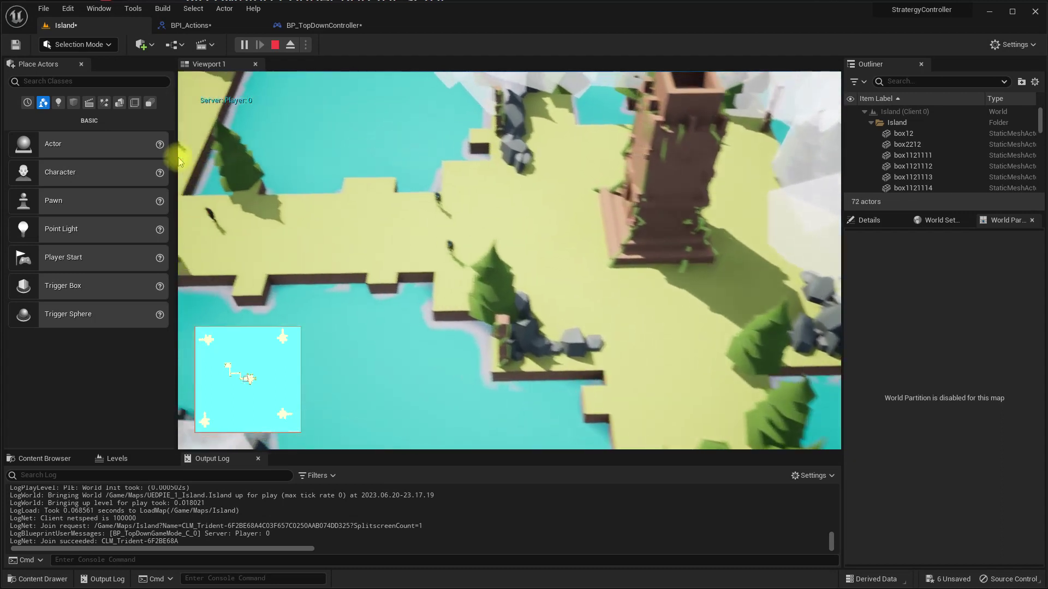
drag(590, 223, 720, 369)
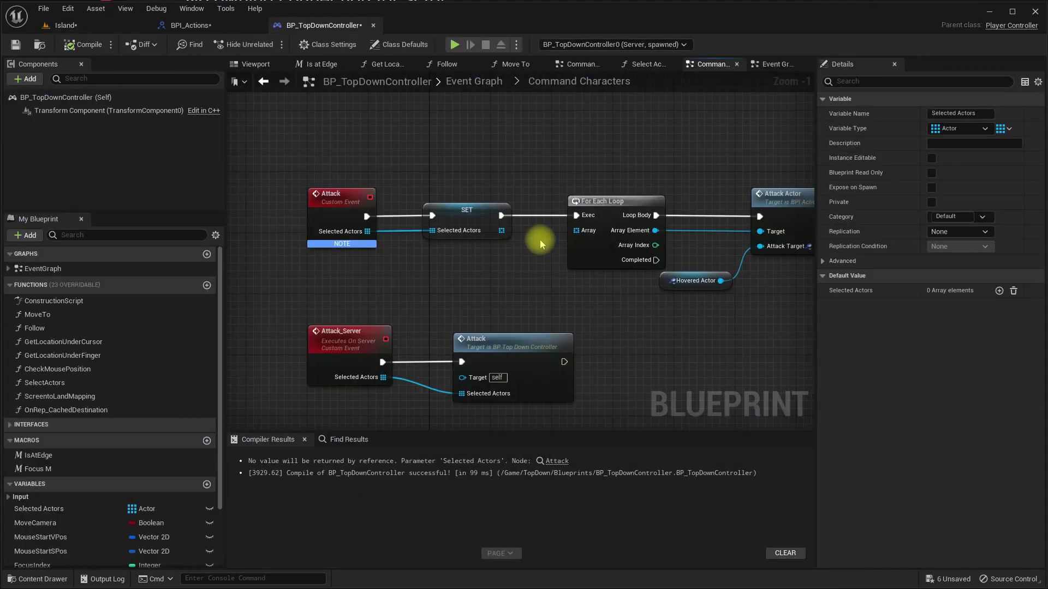
drag(501, 230, 583, 231)
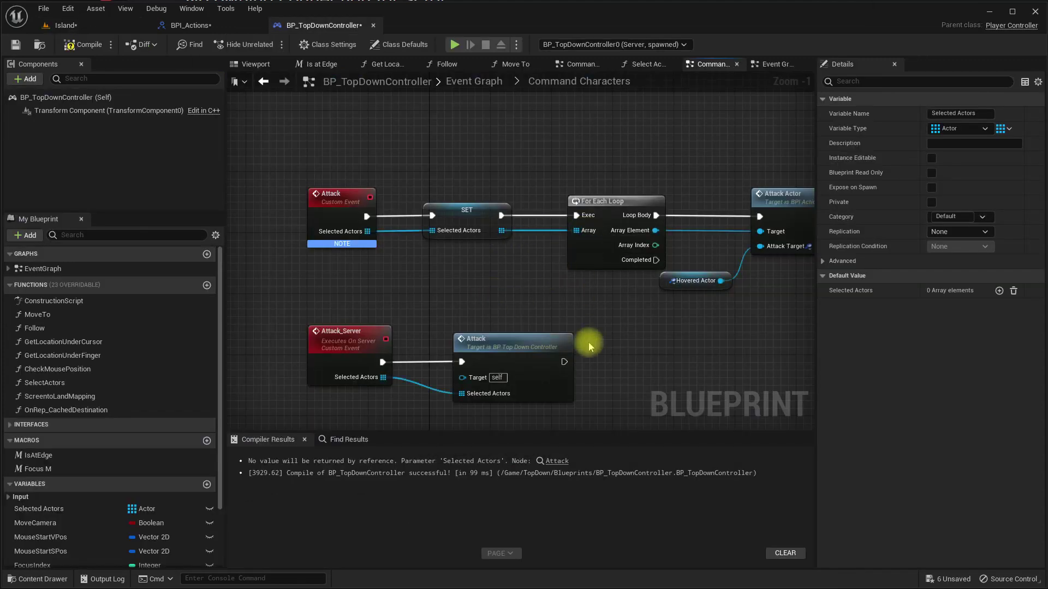
click(82, 45)
Replay the Island level, ordering two selected units to attack an enemy
click(65, 26)
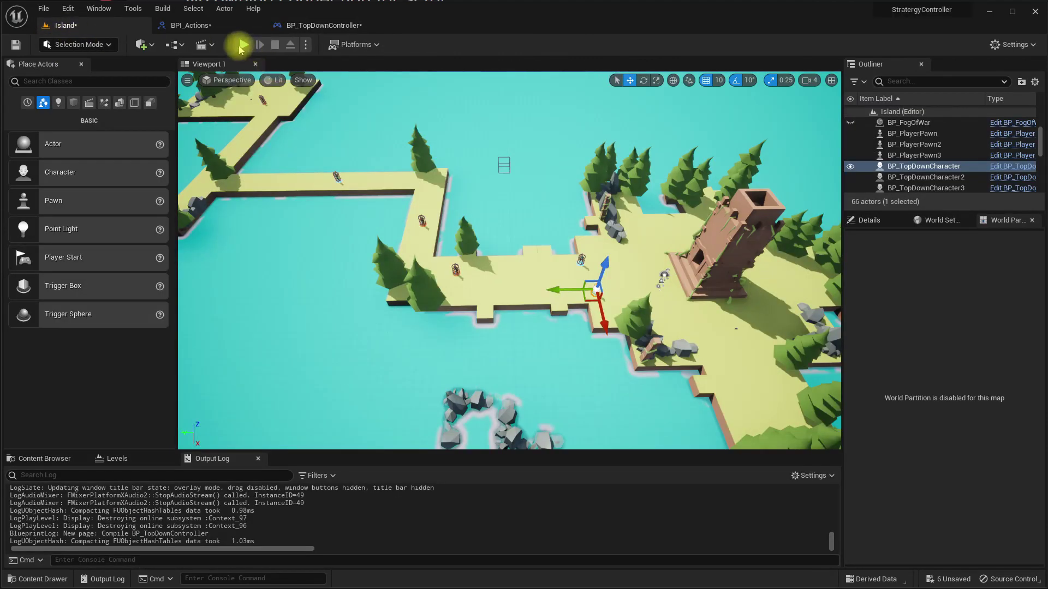
click(237, 44)
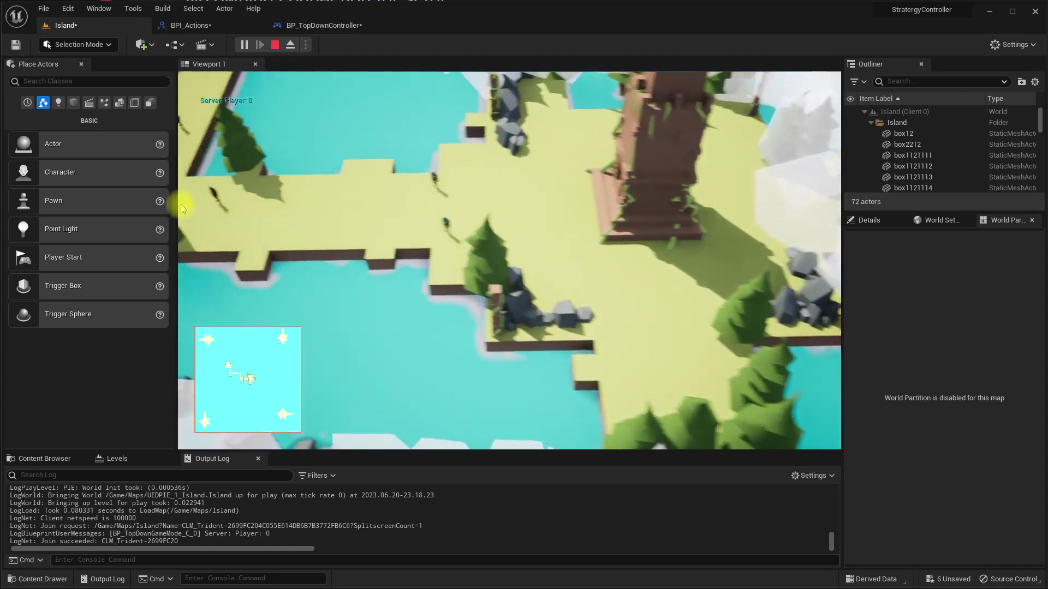
drag(631, 276, 461, 229)
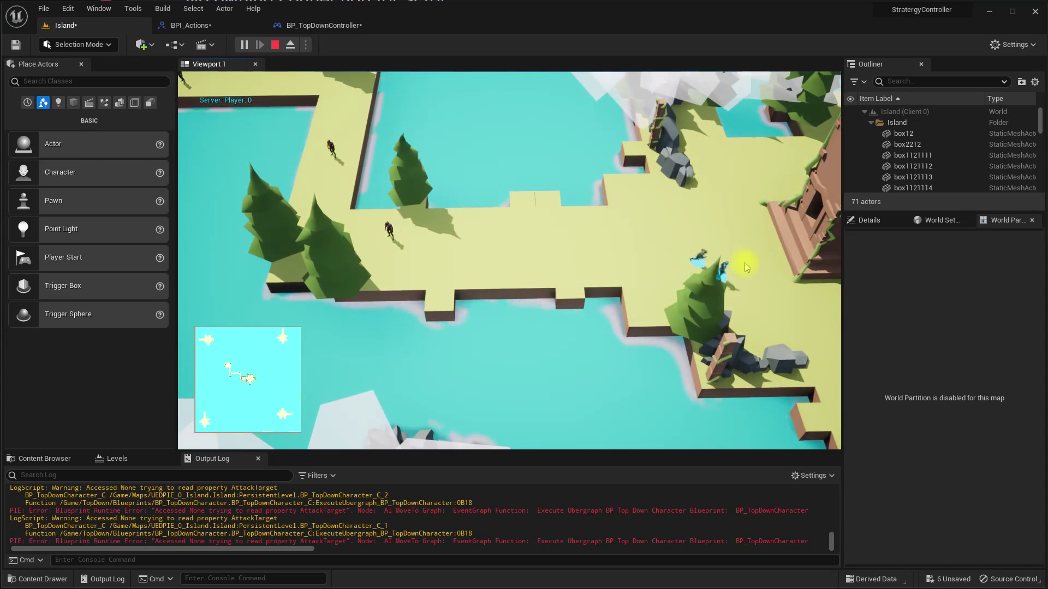
right_click(567, 196)
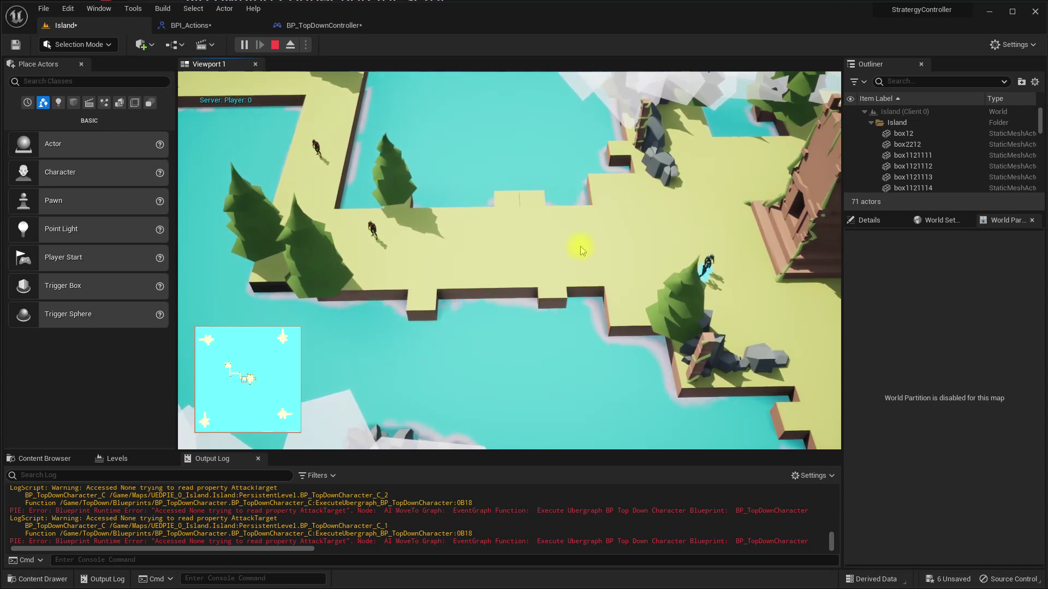
right_click(630, 226)
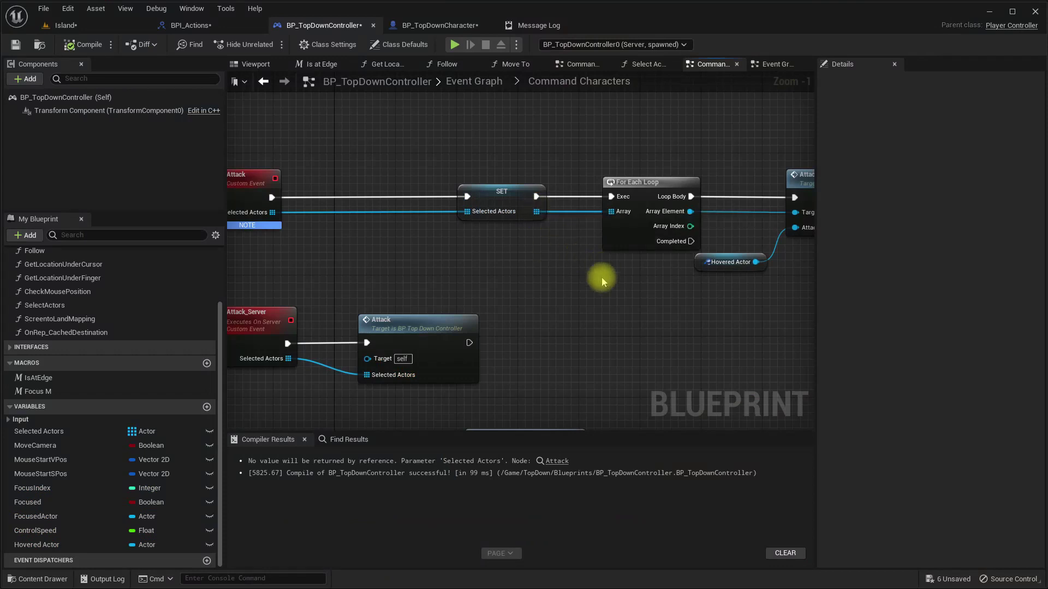
Delete the old Hovered Actor node from the controller's Attack graph
right_drag(601, 281, 562, 253)
scroll(562, 252, up, 1)
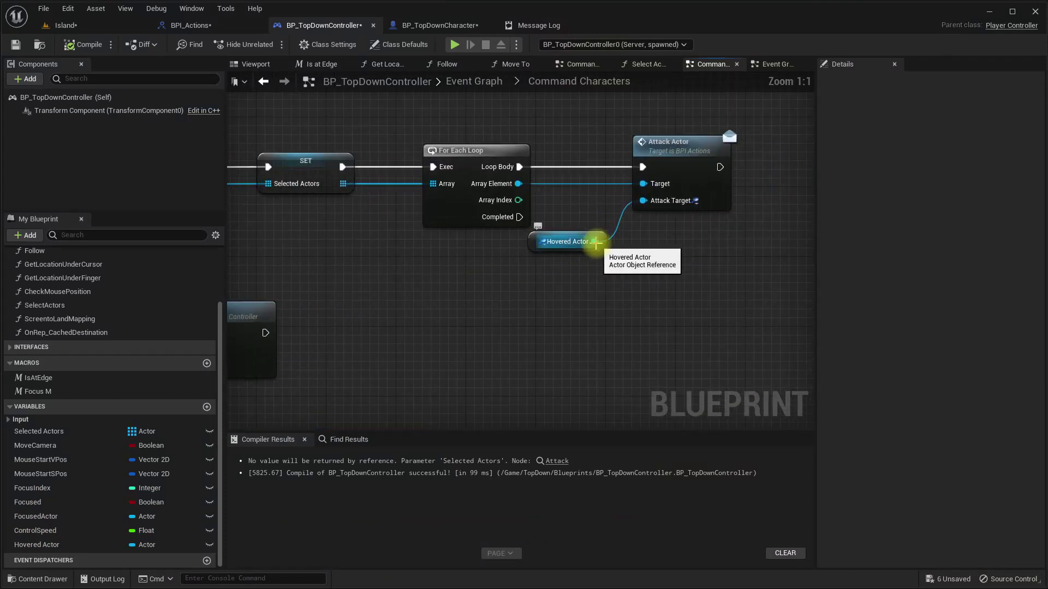
drag(563, 217, 627, 260)
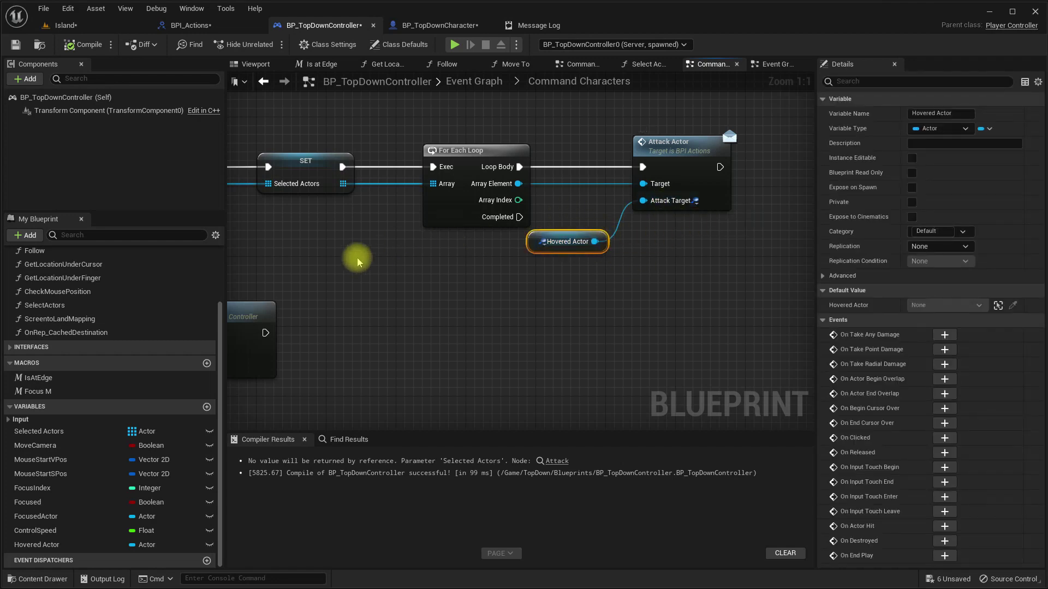
right_drag(357, 260, 478, 259)
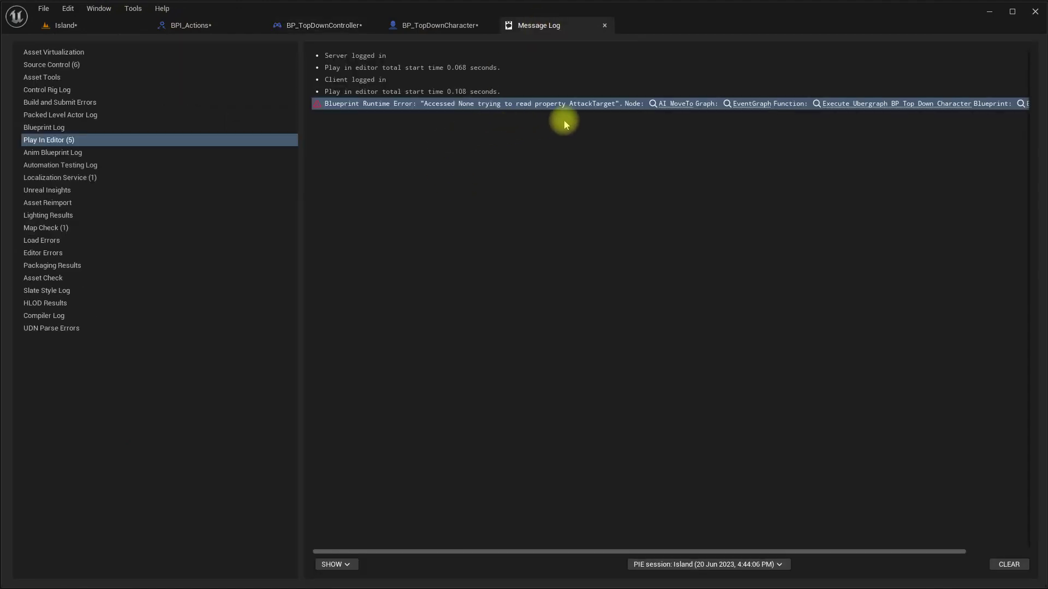
click(81, 24)
click(316, 25)
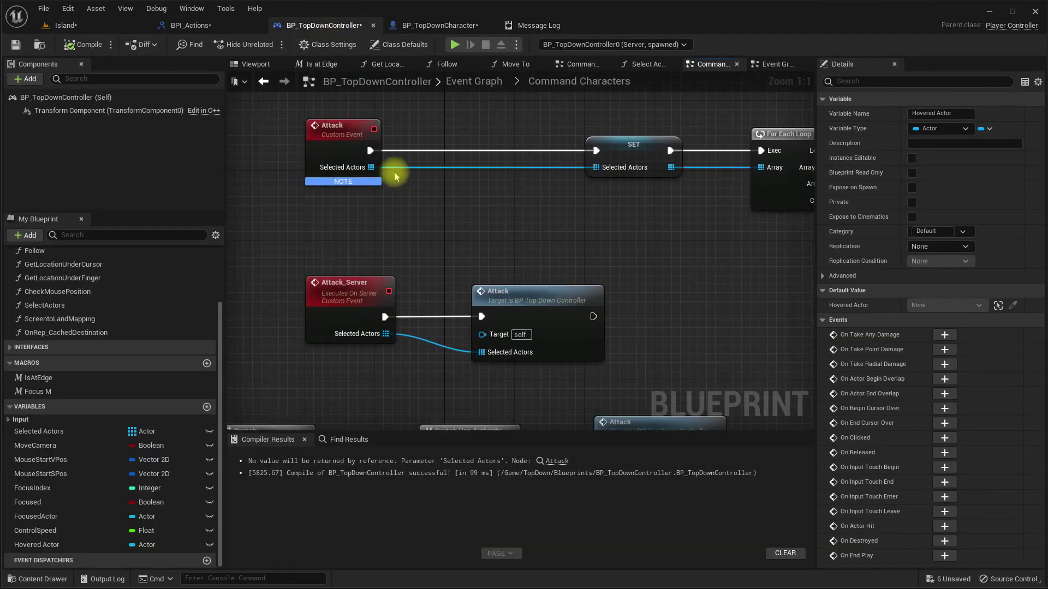
click(337, 141)
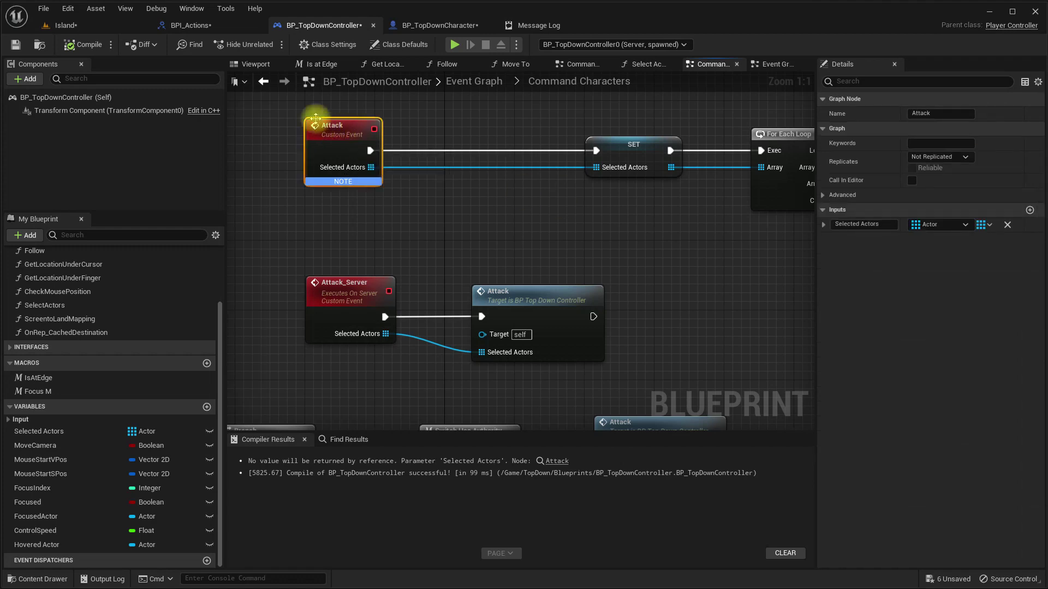
mouse_move(546, 229)
right_down()
mouse_move(282, 225)
mouse_move(374, 227)
right_up()
scroll(439, 234, down, 3)
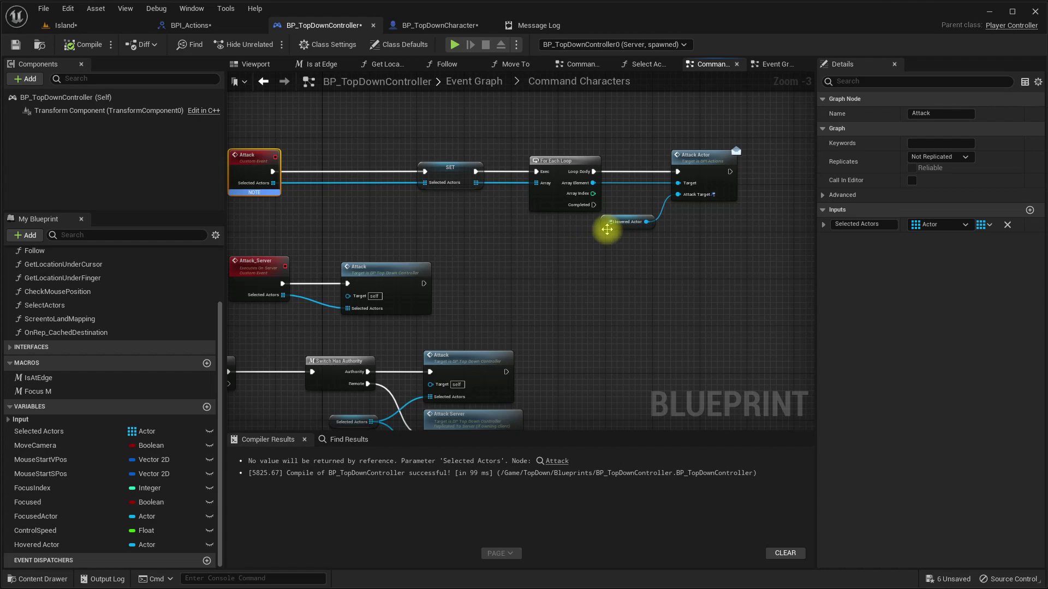
drag(610, 223, 586, 246)
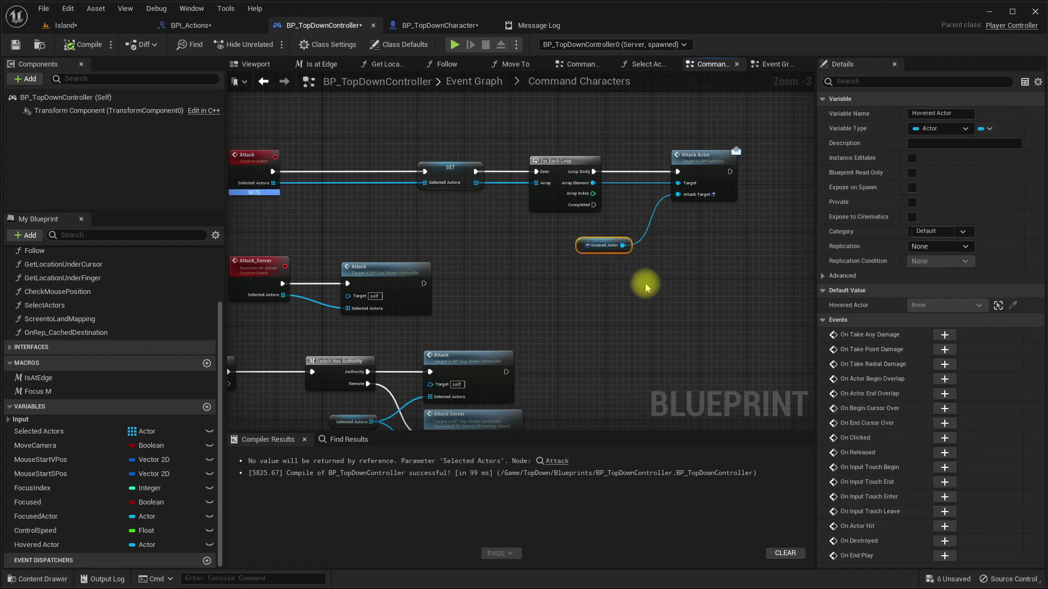
key(Delete)
Give Attack_Server an Attack Target parameter and feed a Hovered Actor getter into both Attack Target pins
drag(679, 194, 241, 176)
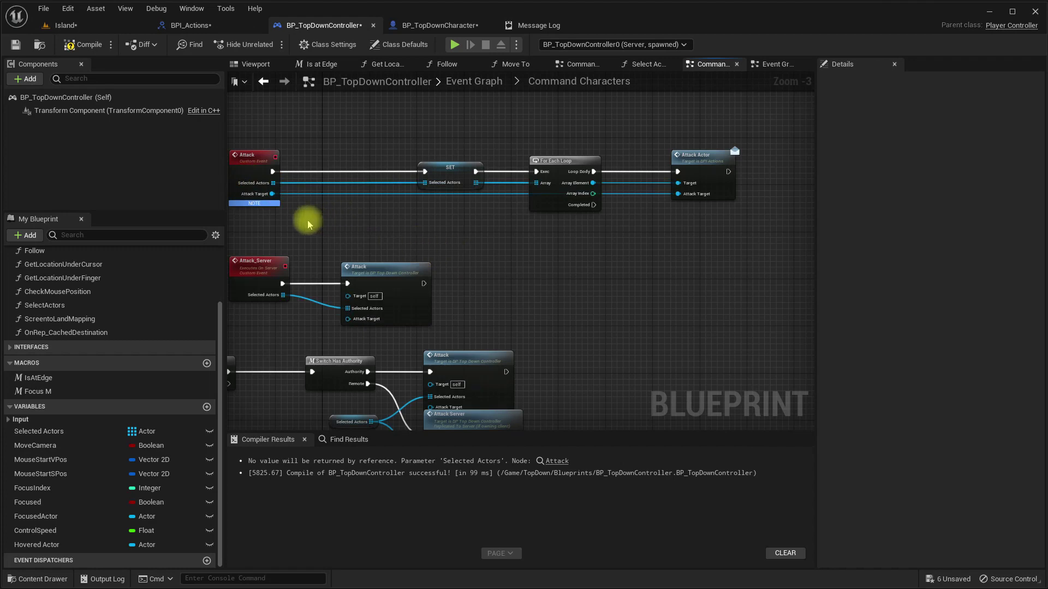
scroll(309, 235, up, 2)
scroll(307, 235, up, 1)
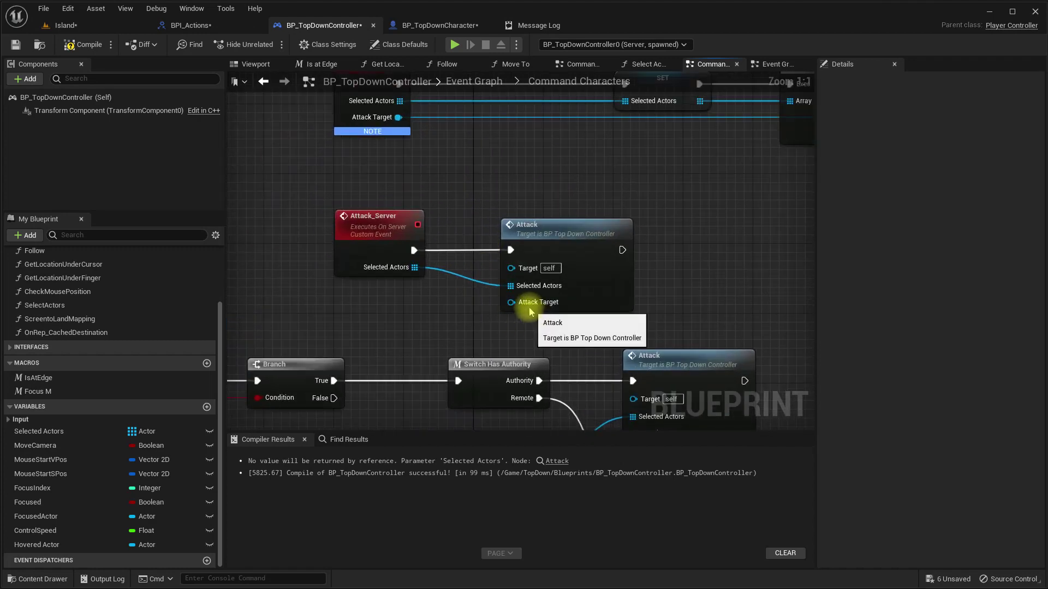
drag(511, 302, 375, 270)
right_drag(535, 345, 521, 277)
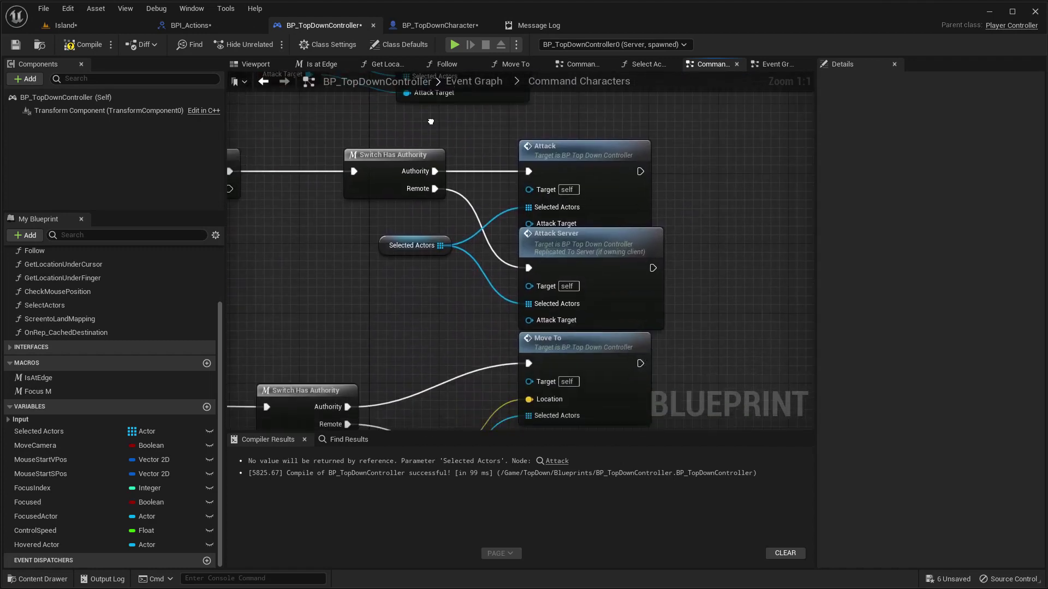
right_click(377, 259)
text(hovered)
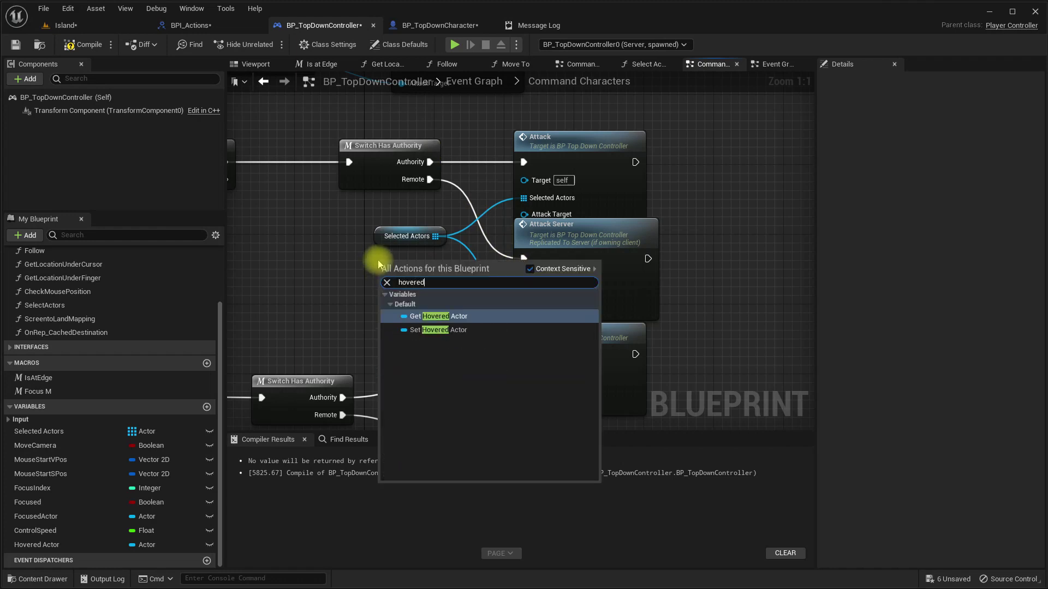
key(Return)
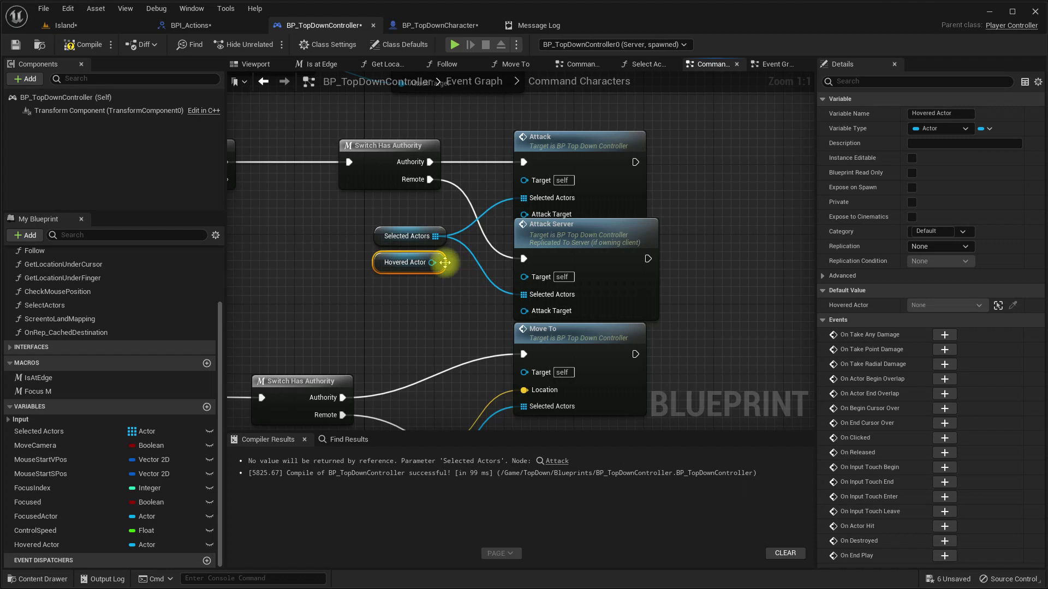
drag(436, 261, 523, 310)
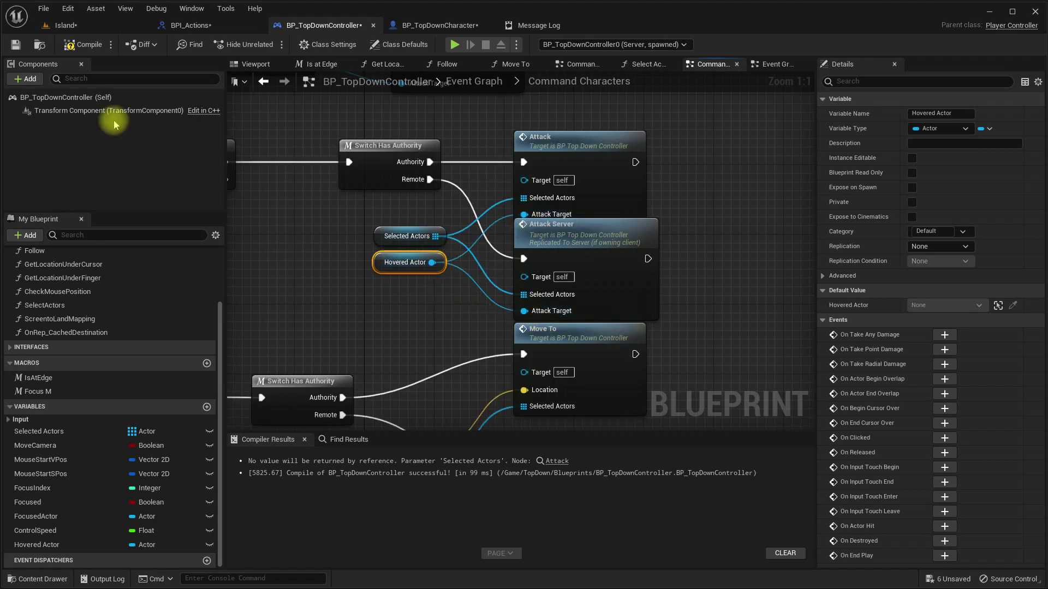
Run two Island play tests commanding characters to attack, then bring up BP_TopDownCharacter's Event Graph
click(66, 25)
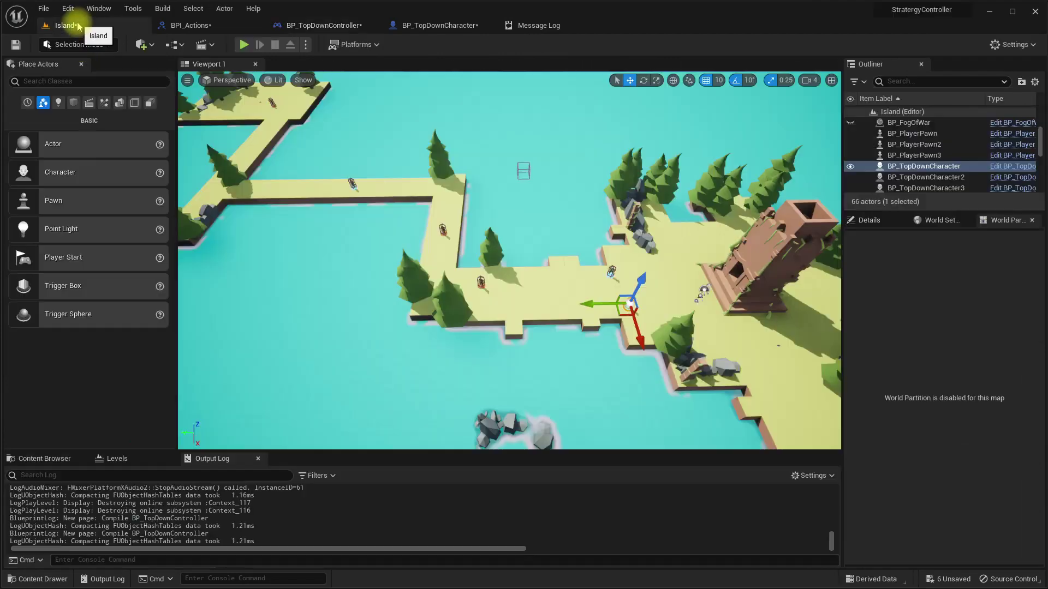
right_drag(403, 238, 403, 239)
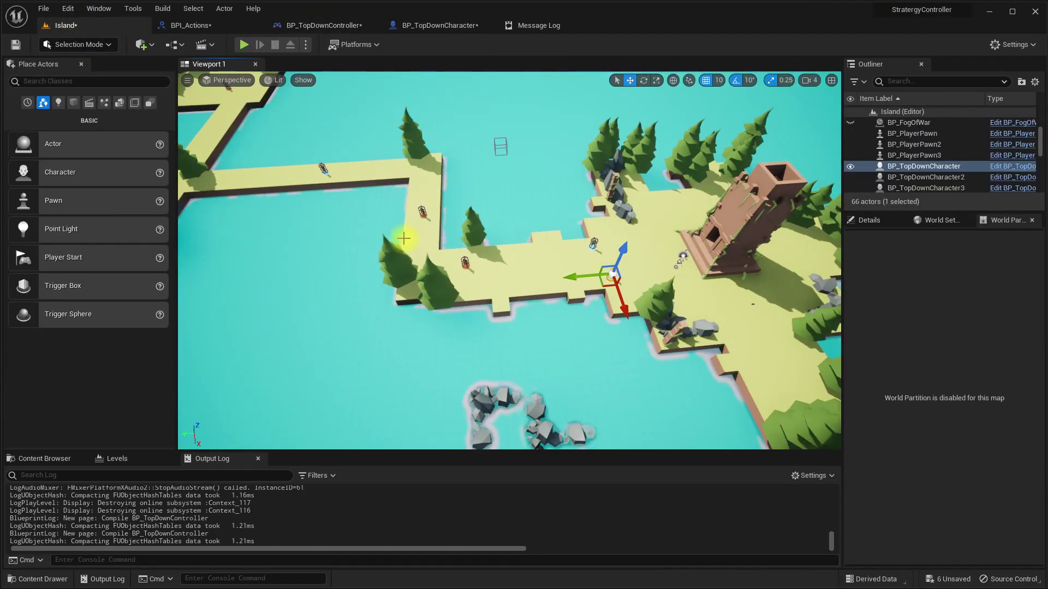
key(alt+p)
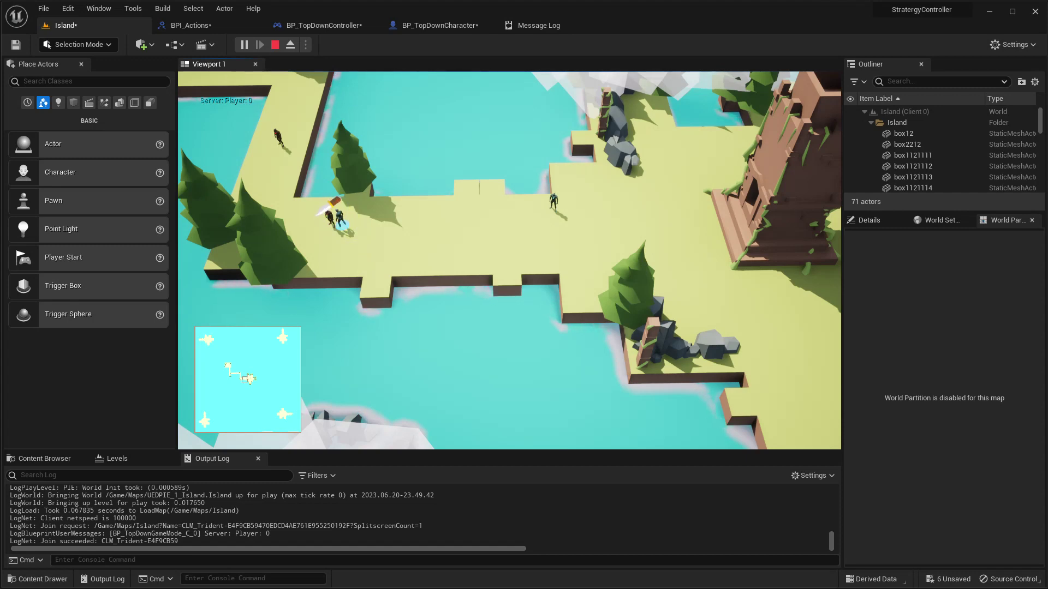
key(Escape)
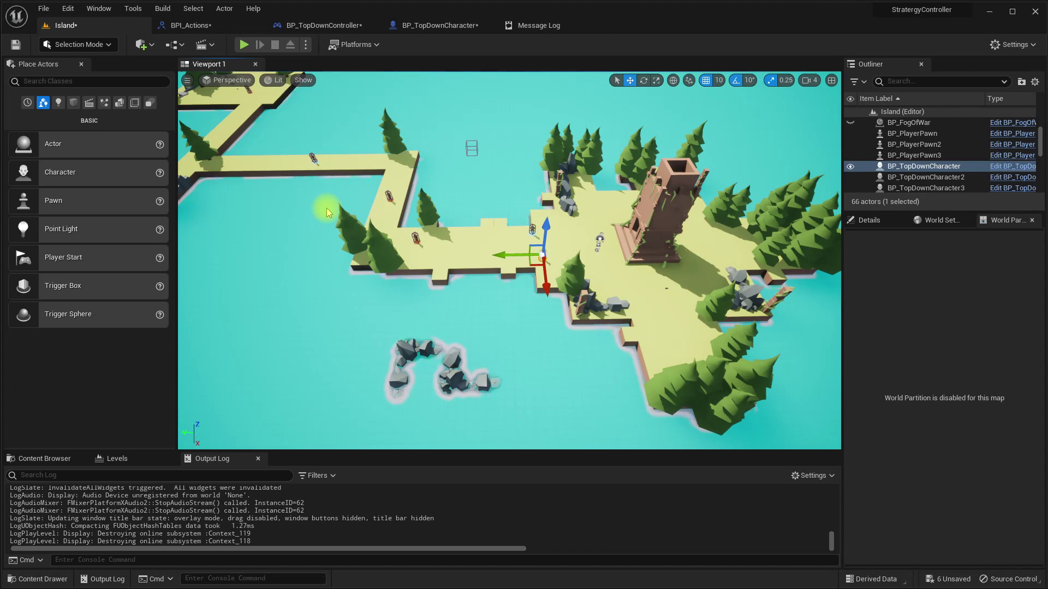
key(alt+p)
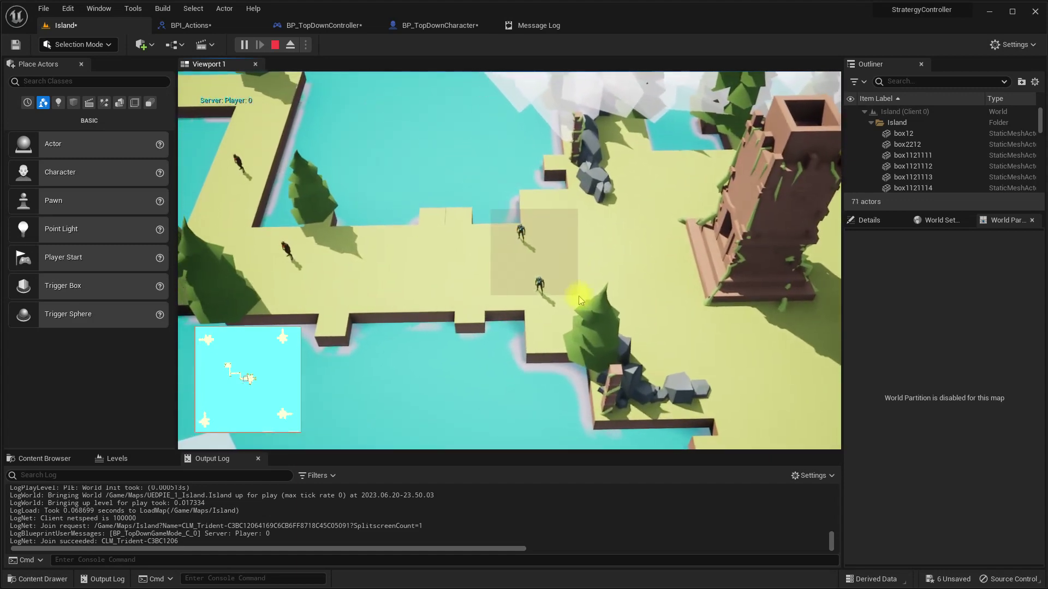
click(342, 260)
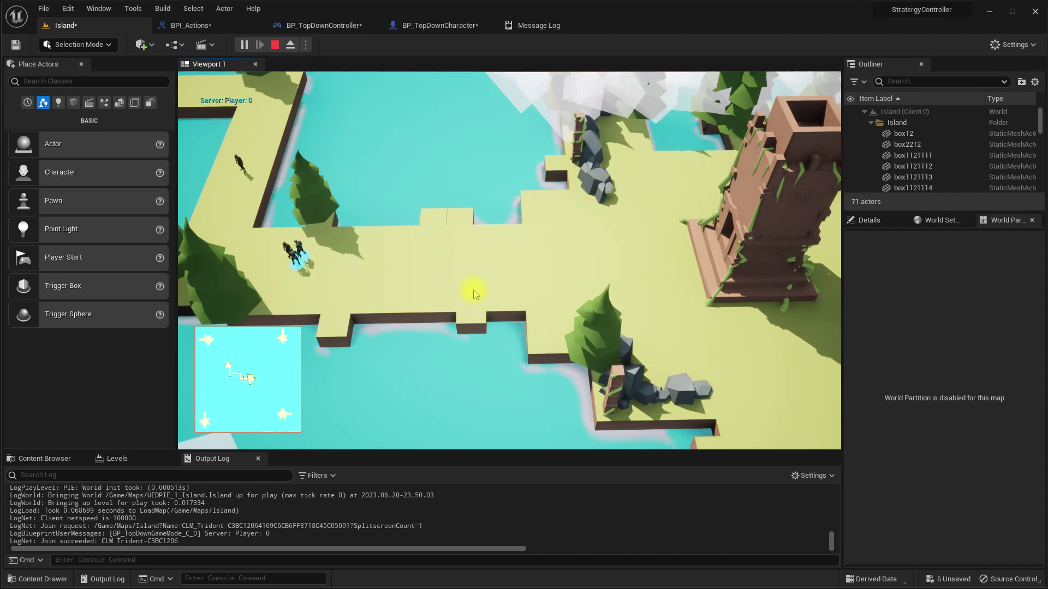
key(Escape)
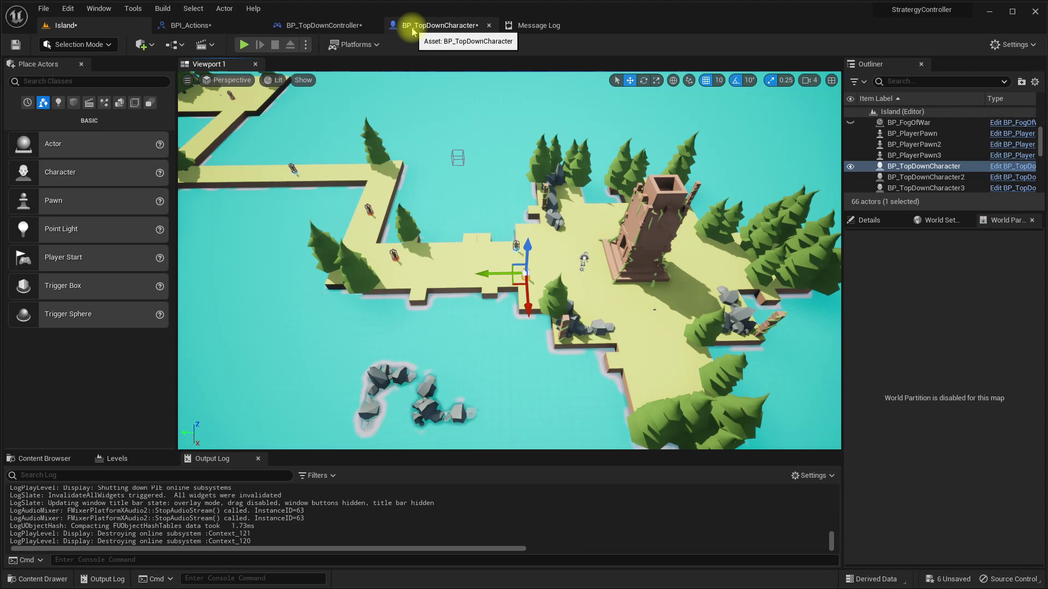
click(433, 25)
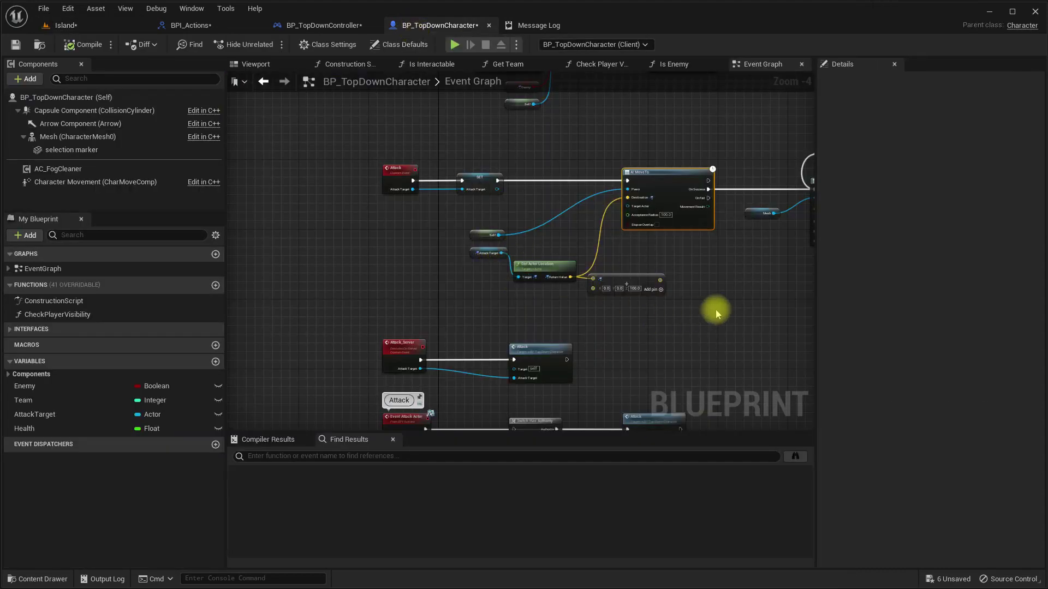
scroll(596, 292, up, 2)
Delete Get Actor Location and Make Vector, and plug Attack Target straight into AI MoveTo's Target Actor
drag(511, 238, 564, 307)
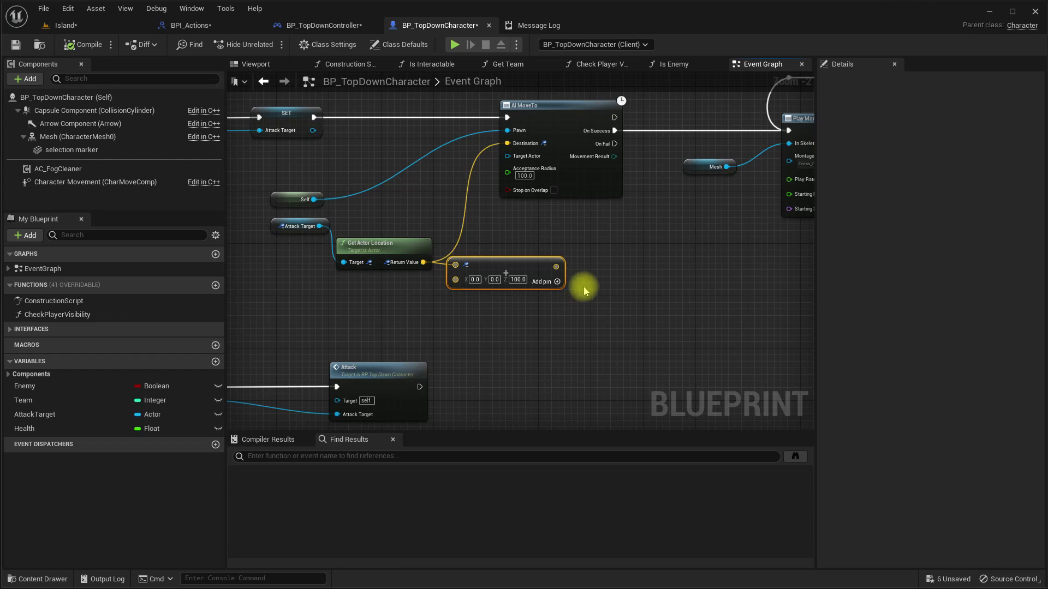
drag(382, 216, 508, 303)
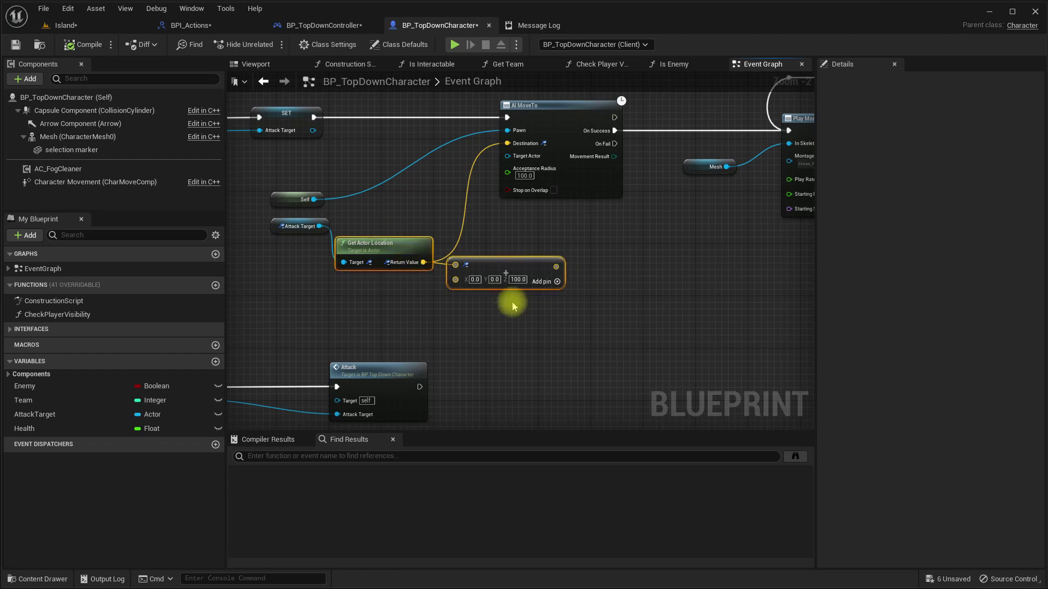
key(Delete)
drag(319, 226, 509, 167)
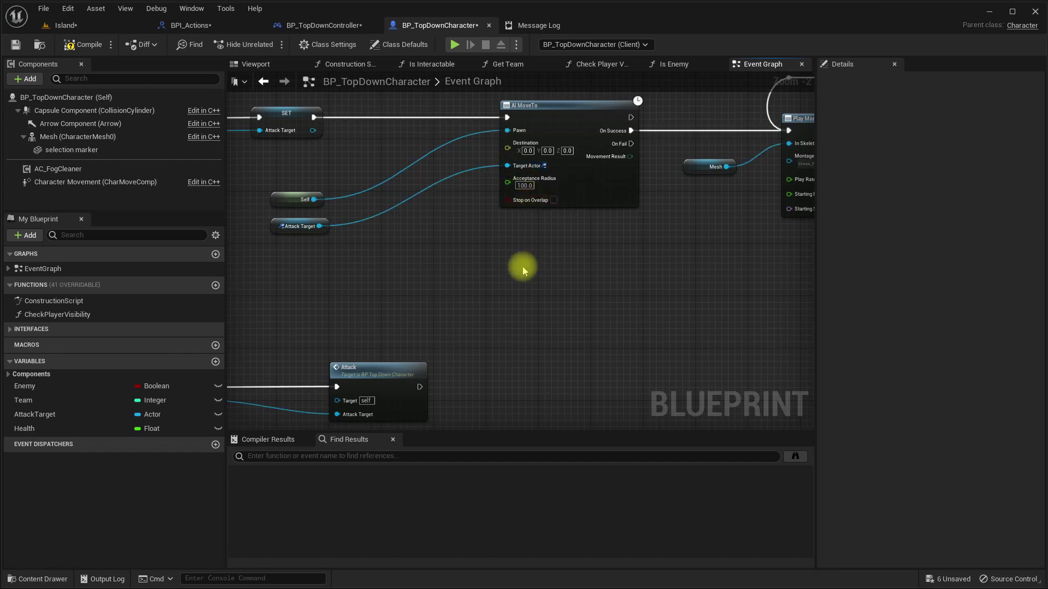
scroll(518, 268, down, 1)
scroll(496, 262, down, 2)
Delete the Attack_Server, Attack call and Switch Has Authority nodes from the character graph
right_drag(496, 263, 491, 229)
scroll(540, 278, up, 2)
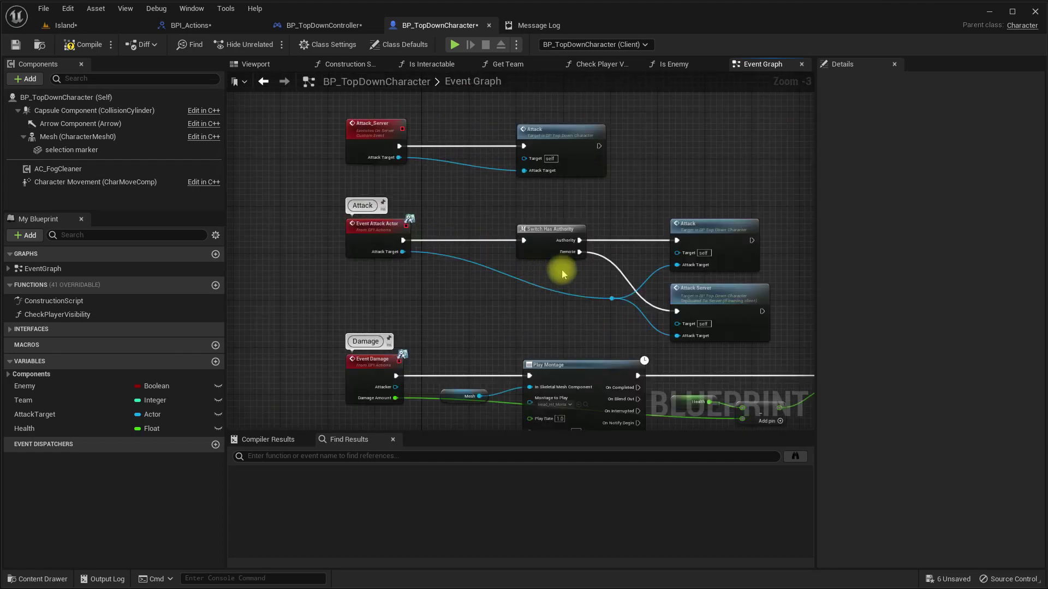
scroll(562, 270, up, 1)
scroll(620, 246, down, 1)
right_drag(620, 246, 494, 268)
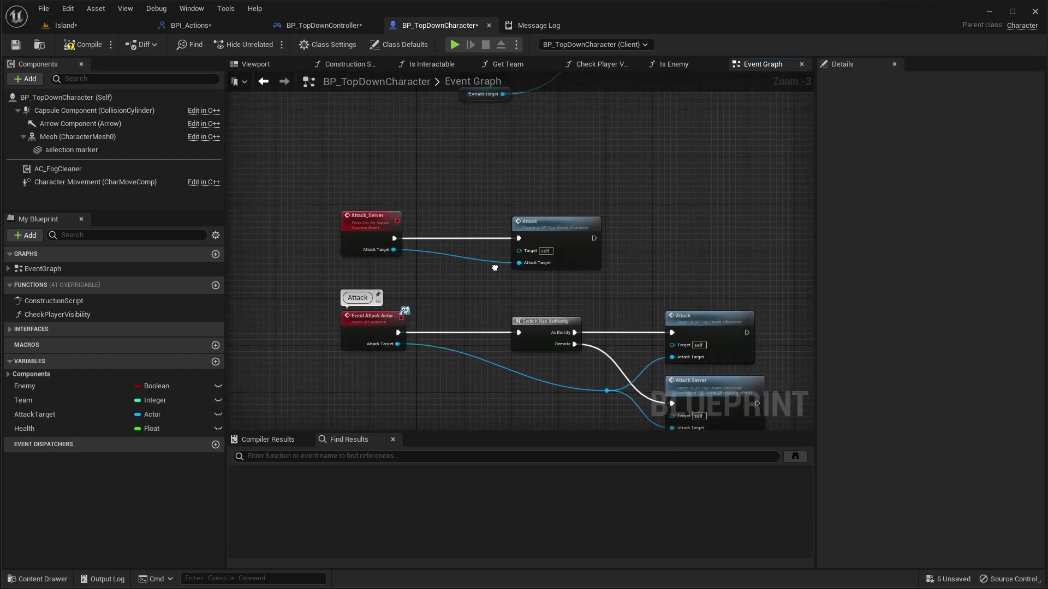
drag(320, 171, 603, 252)
key(Delete)
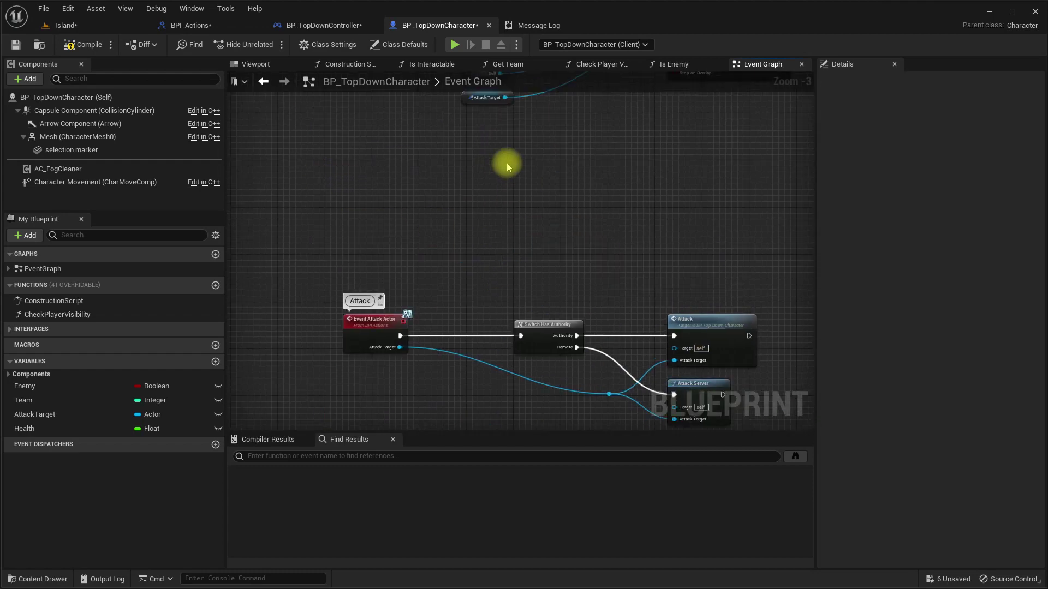
right_drag(507, 163, 423, 79)
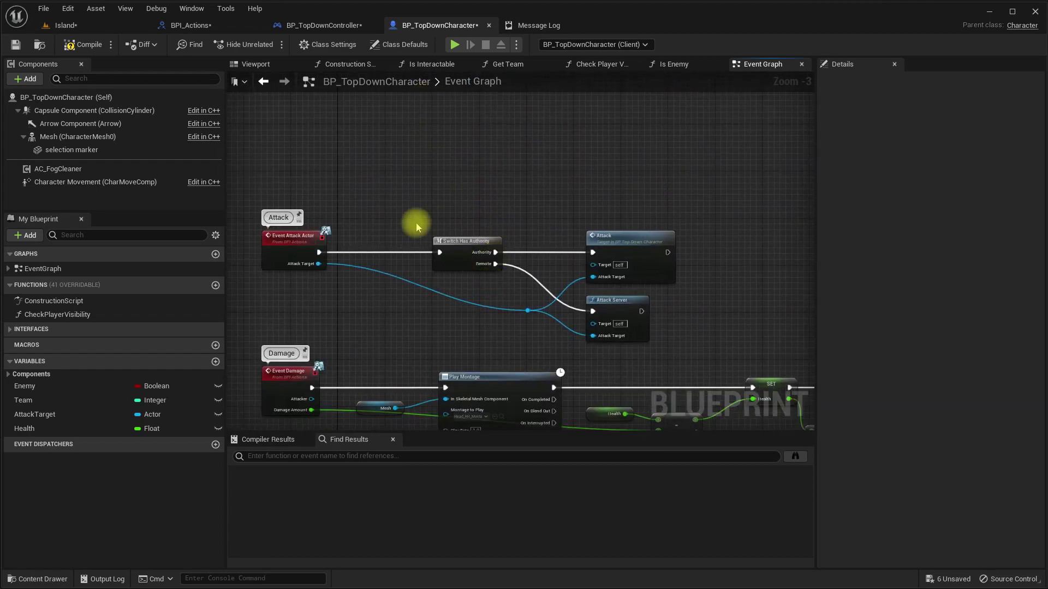
right_drag(399, 179, 429, 225)
scroll(428, 221, down, 2)
drag(431, 217, 589, 307)
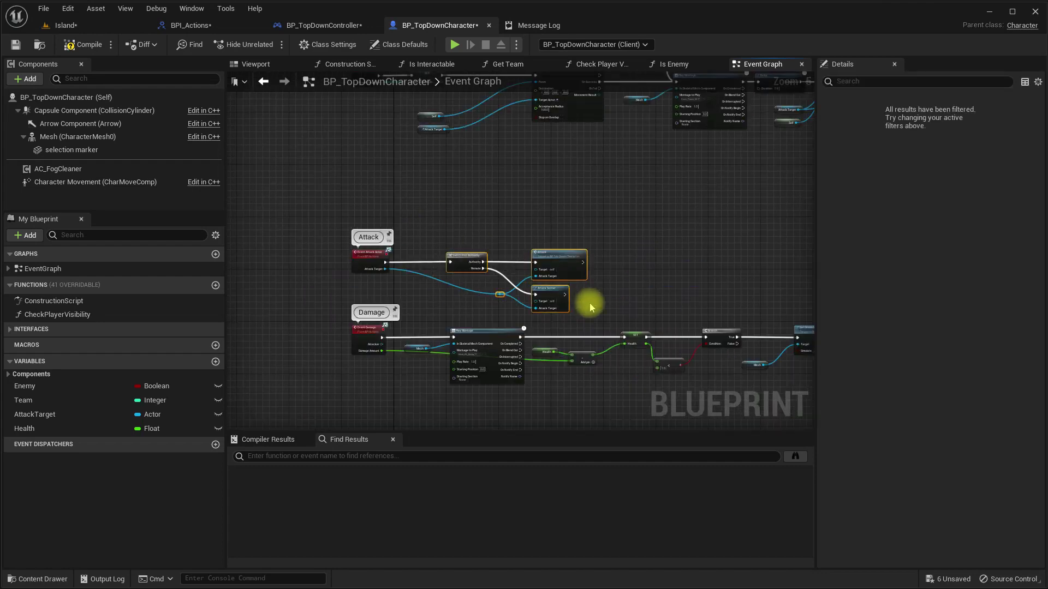
key(Delete)
Wire Event Attack Actor into SET and put it in place of the deleted custom Attack event
right_drag(510, 234, 562, 350)
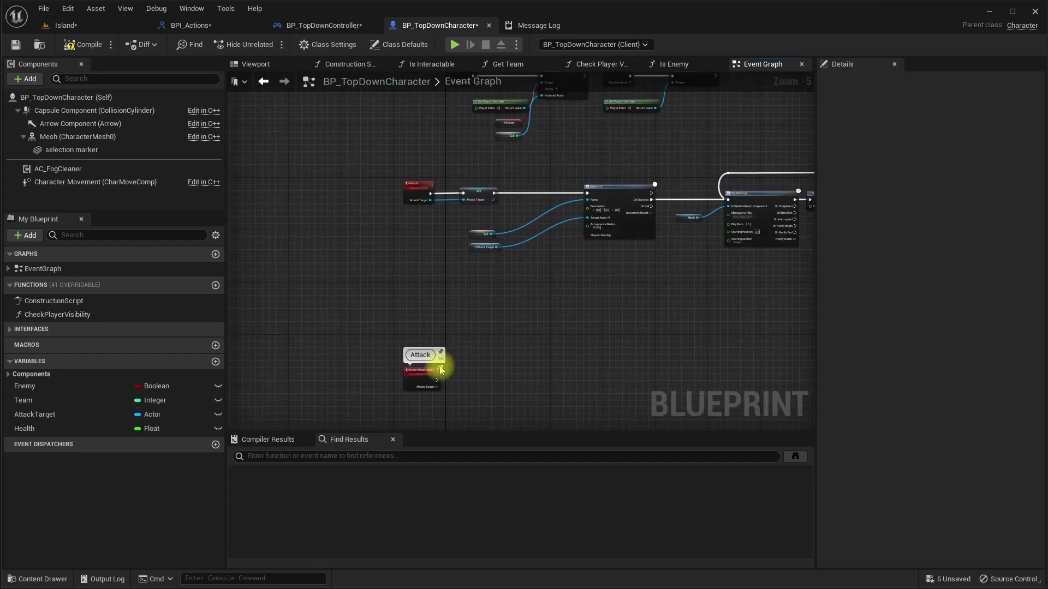
mouse_move(423, 313)
right_down()
mouse_move(427, 220)
mouse_move(377, 338)
mouse_move(352, 349)
right_up()
scroll(427, 219, up, 5)
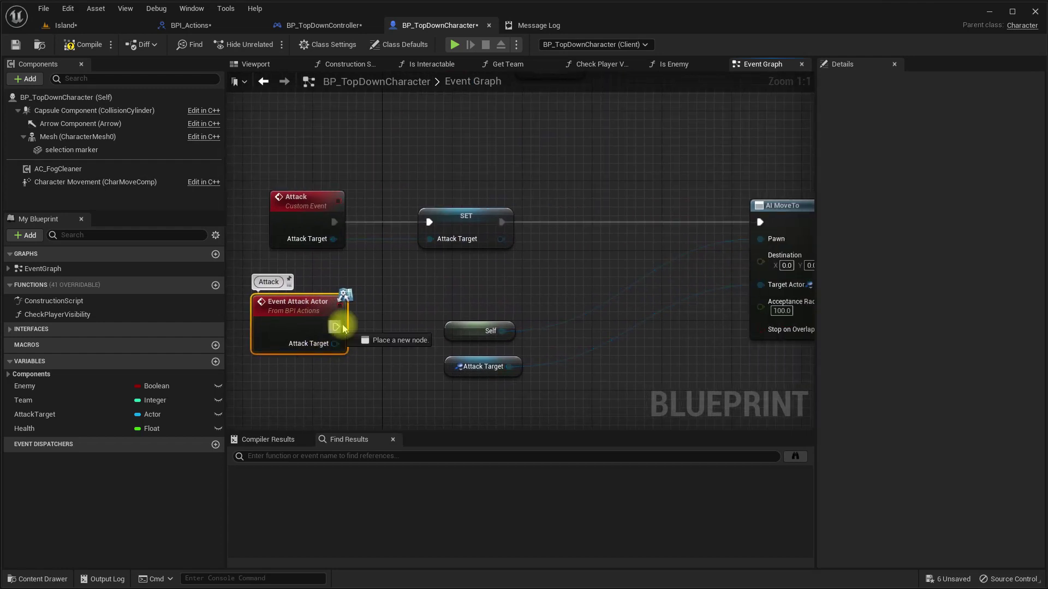
mouse_move(335, 327)
mouse_down()
mouse_move(426, 222)
mouse_move(335, 344)
mouse_up()
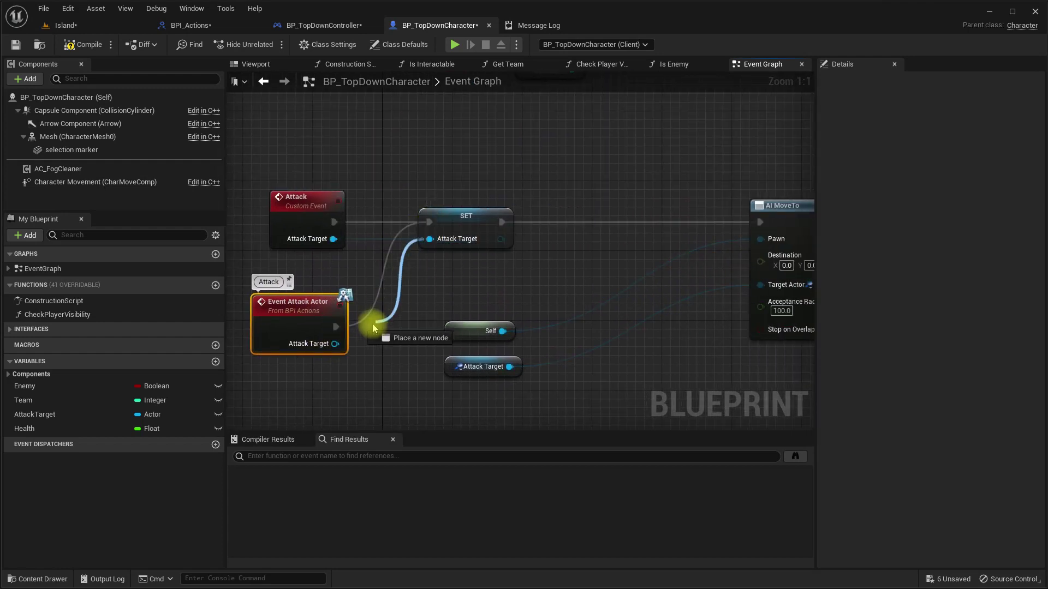
click(302, 197)
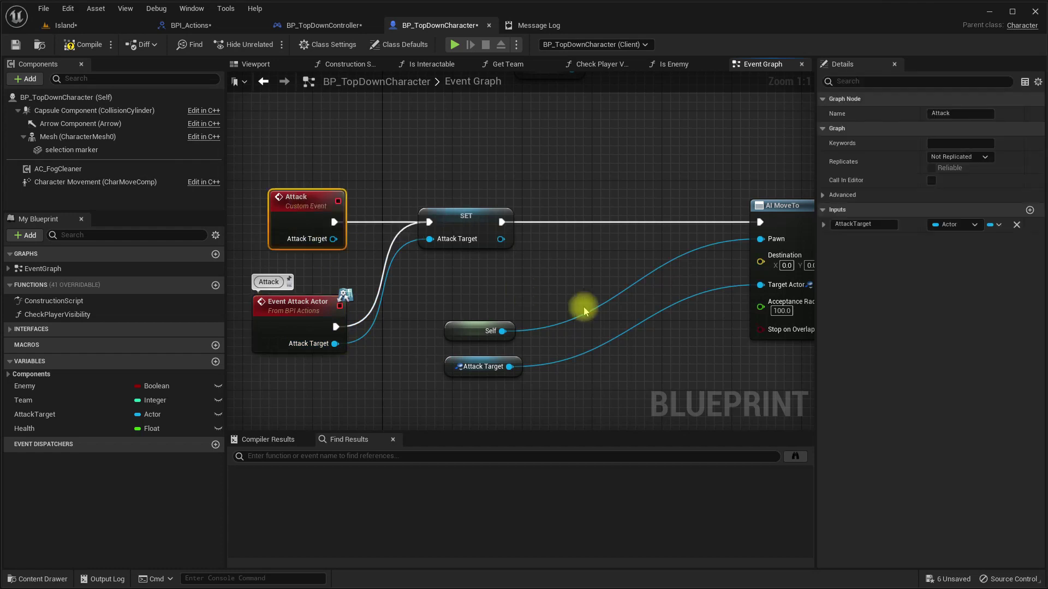
key(Delete)
mouse_move(300, 312)
mouse_down()
mouse_move(301, 234)
mouse_move(318, 207)
mouse_up()
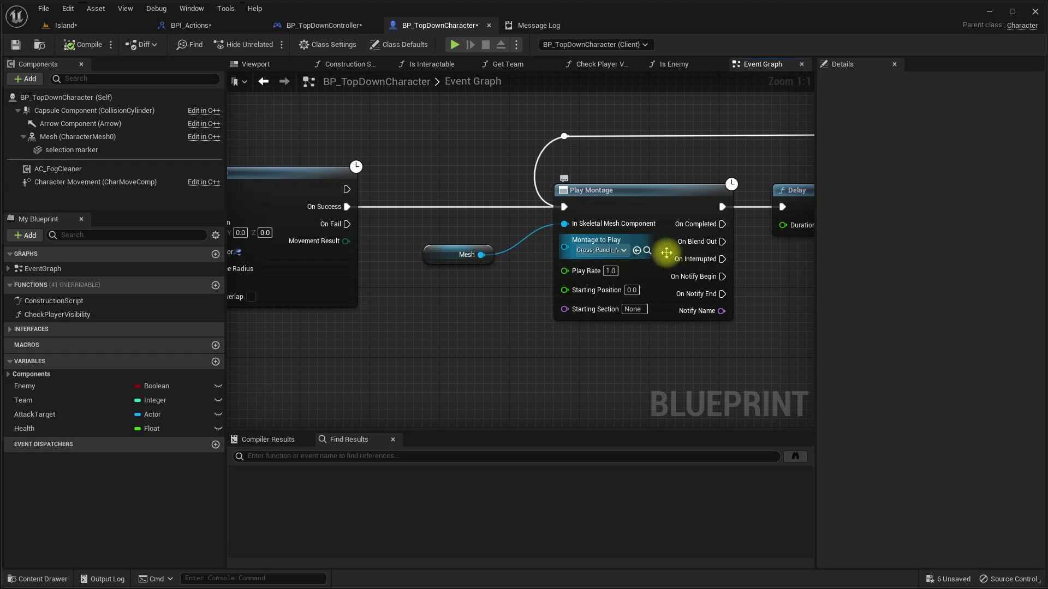
scroll(674, 351, down, 1)
Run the On Success execution wire through a reroute point into Play Montage's exec input
right_drag(674, 351, 463, 340)
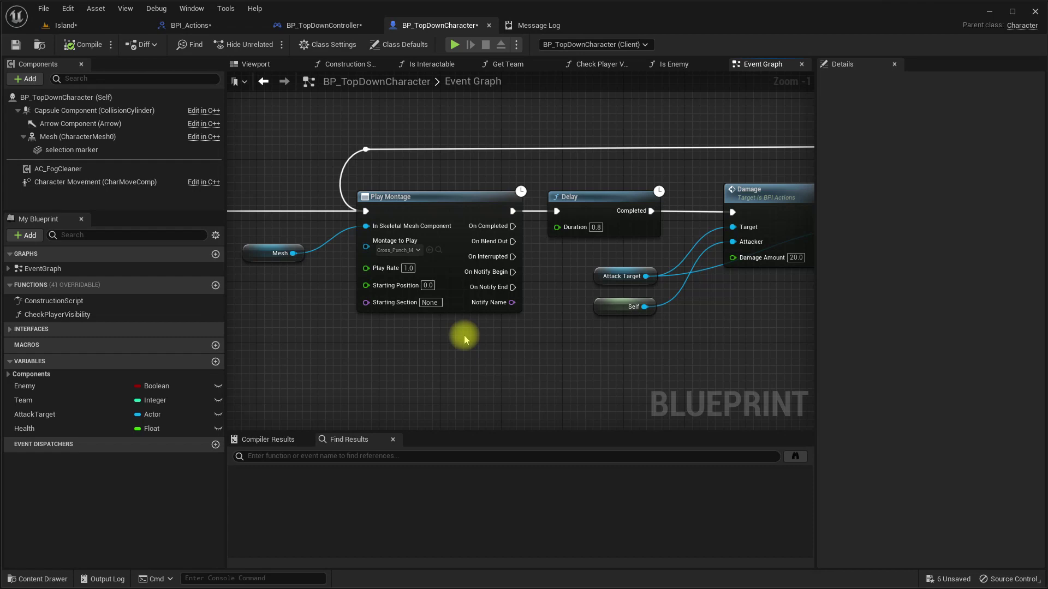
right_drag(386, 328, 508, 159)
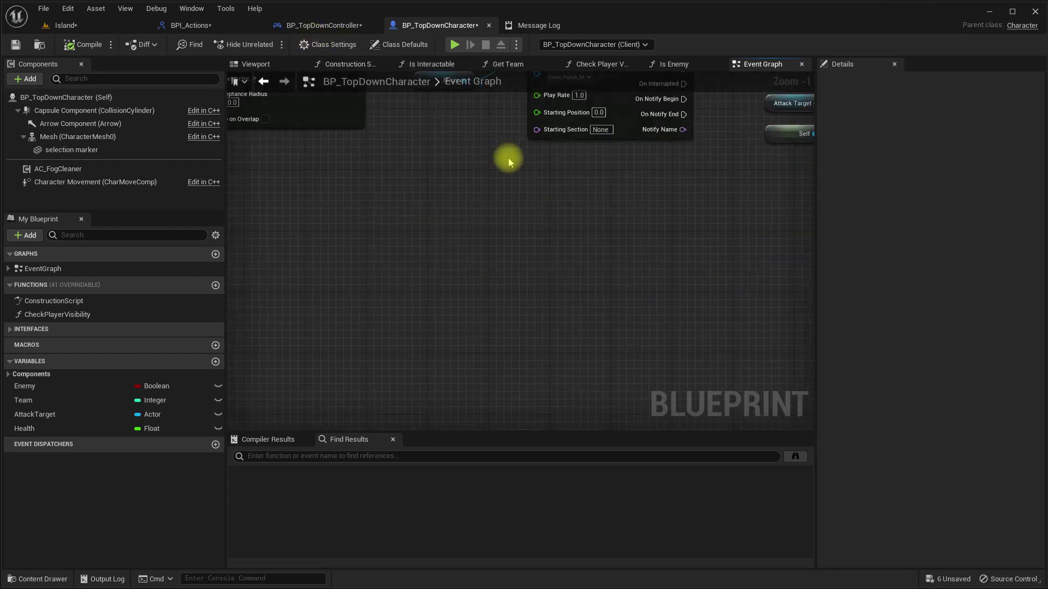
scroll(339, 292, down, 3)
scroll(267, 348, up, 3)
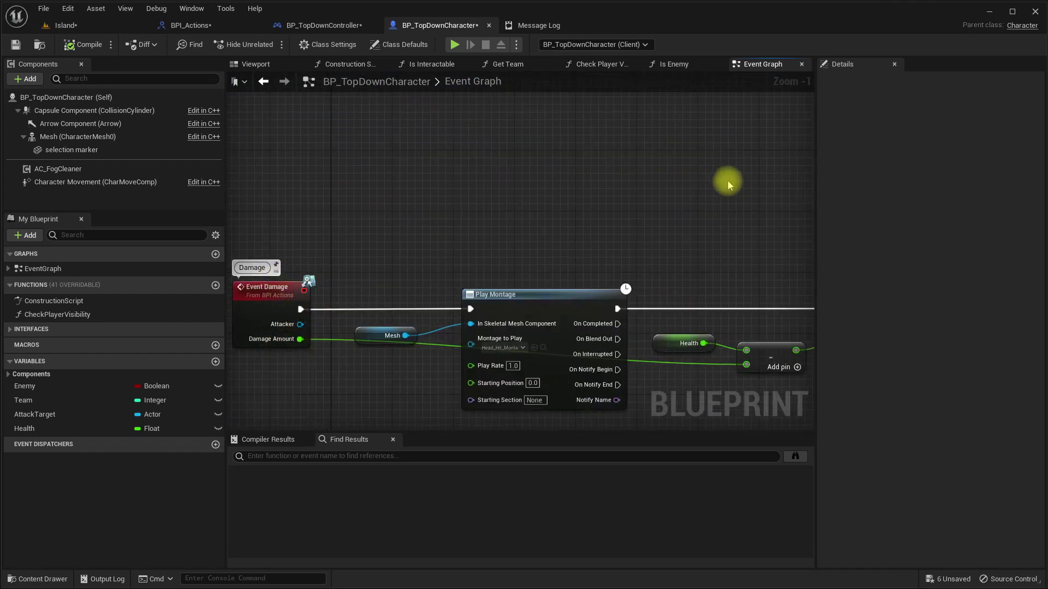
mouse_move(728, 181)
right_down()
mouse_move(639, 283)
mouse_move(498, 285)
right_up()
scroll(498, 286, down, 1)
right_drag(520, 195, 520, 189)
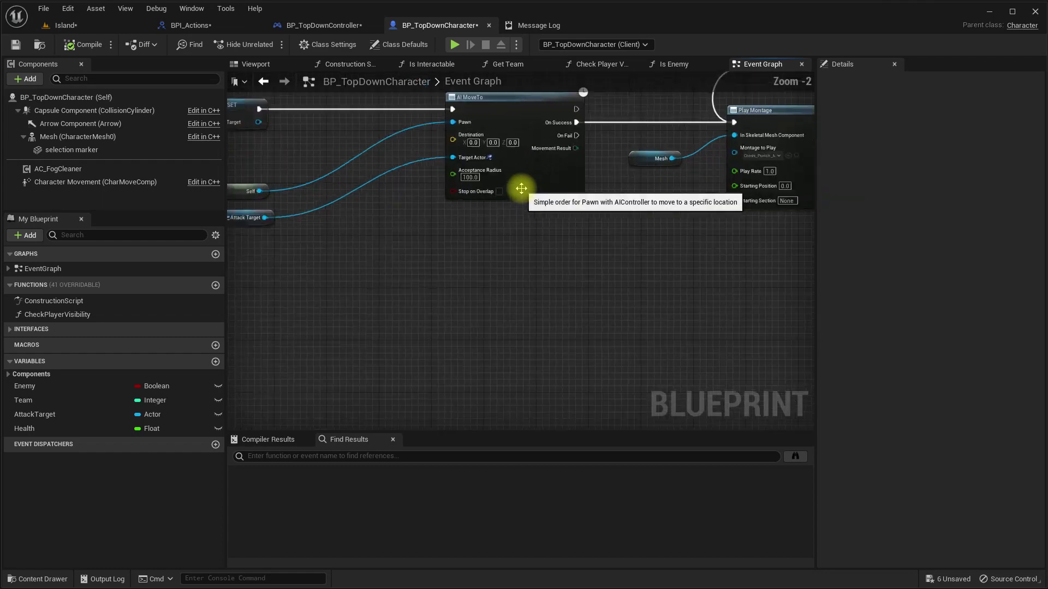
right_drag(632, 251, 368, 340)
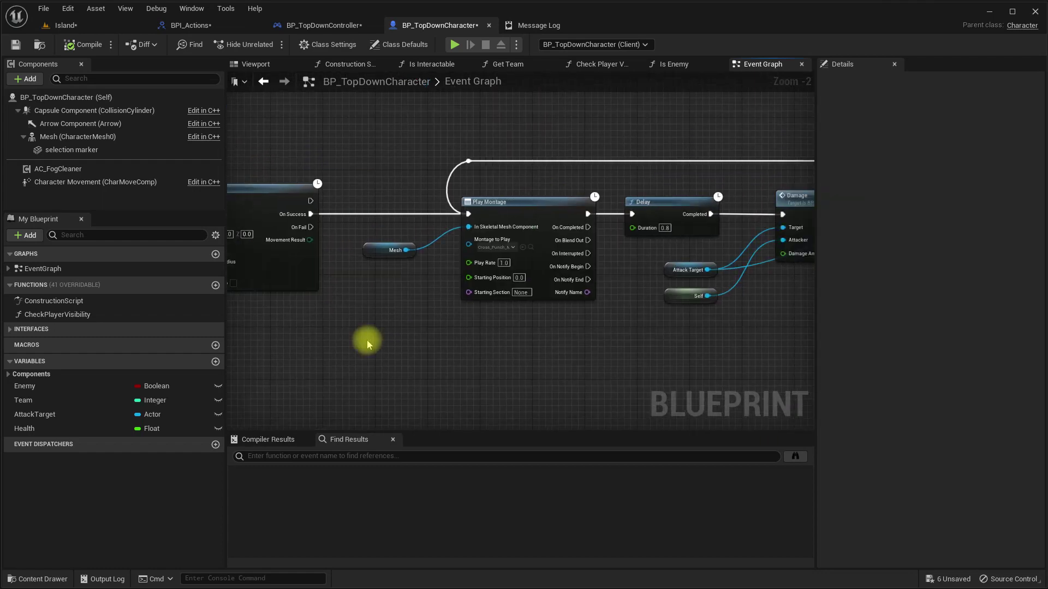
scroll(467, 203, down, 1)
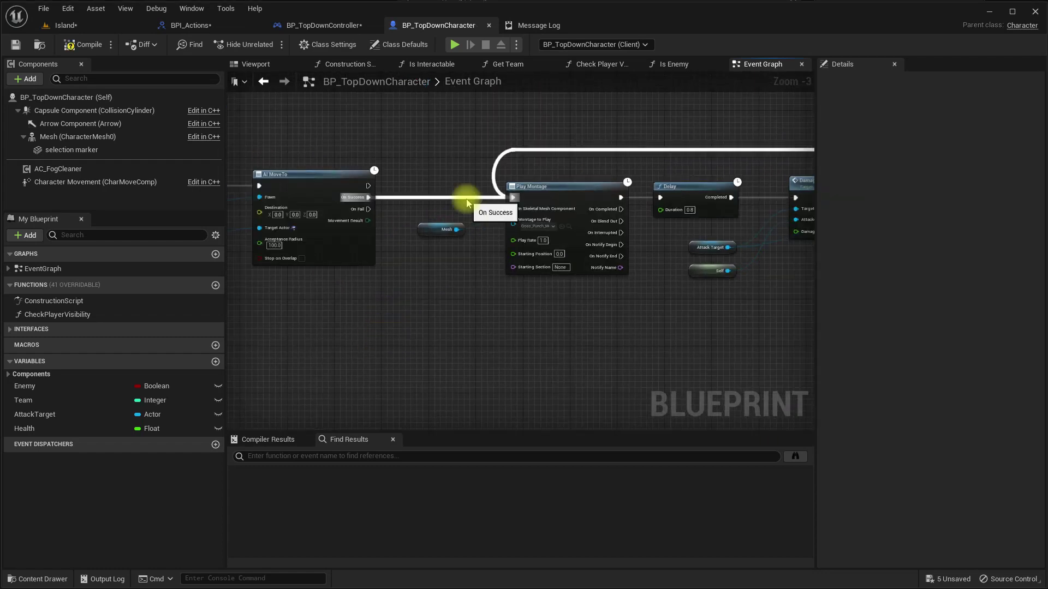
double_click(467, 200)
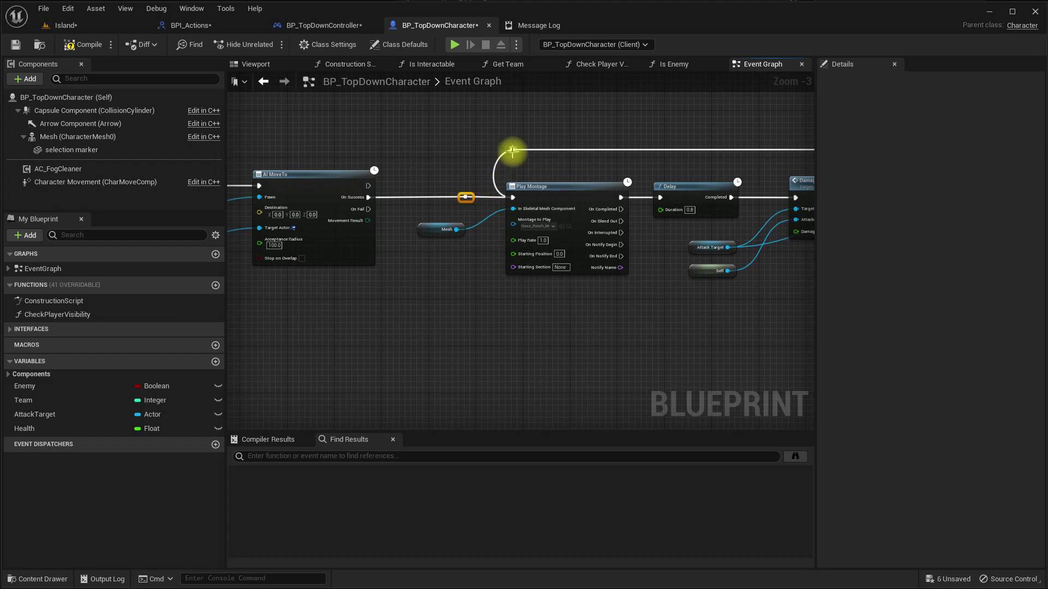
drag(512, 148, 505, 198)
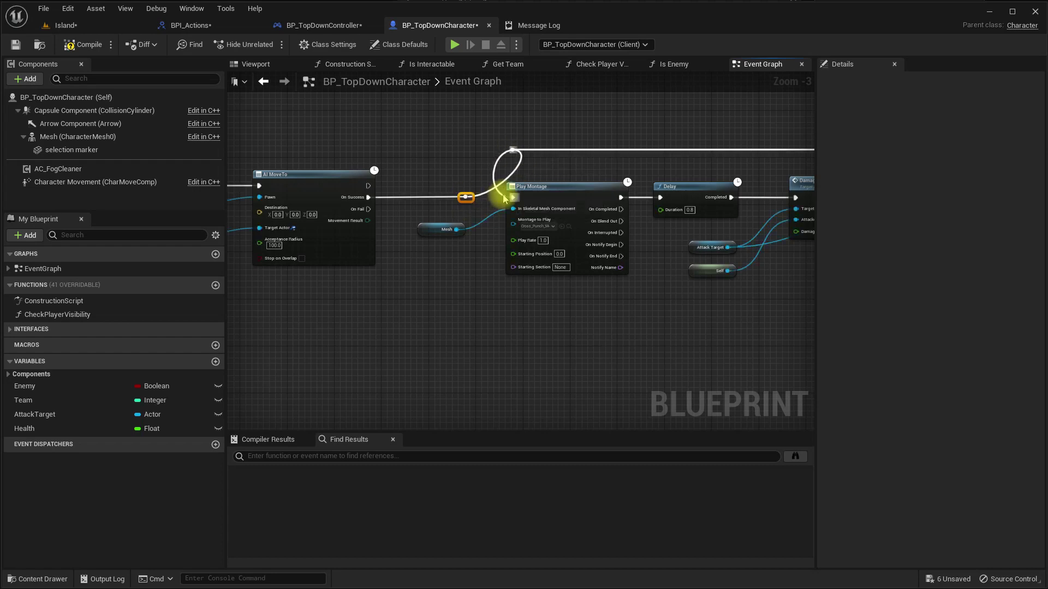
drag(505, 199, 507, 198)
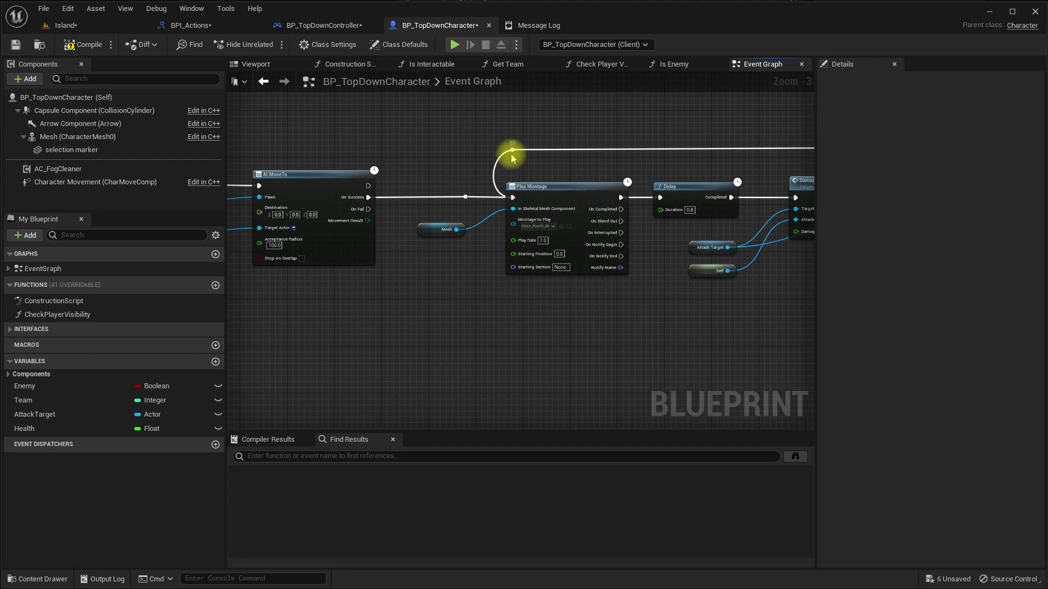
mouse_move(513, 157)
mouse_down()
mouse_move(435, 155)
mouse_move(501, 203)
mouse_up()
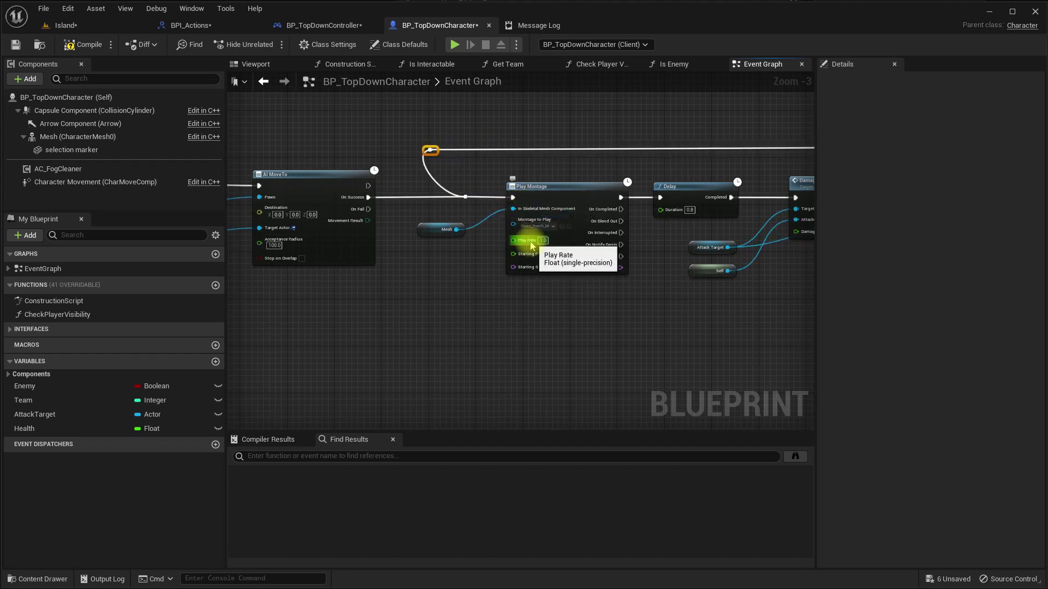
Select the Play Montage node together with the Mesh getter for copying
click(571, 193)
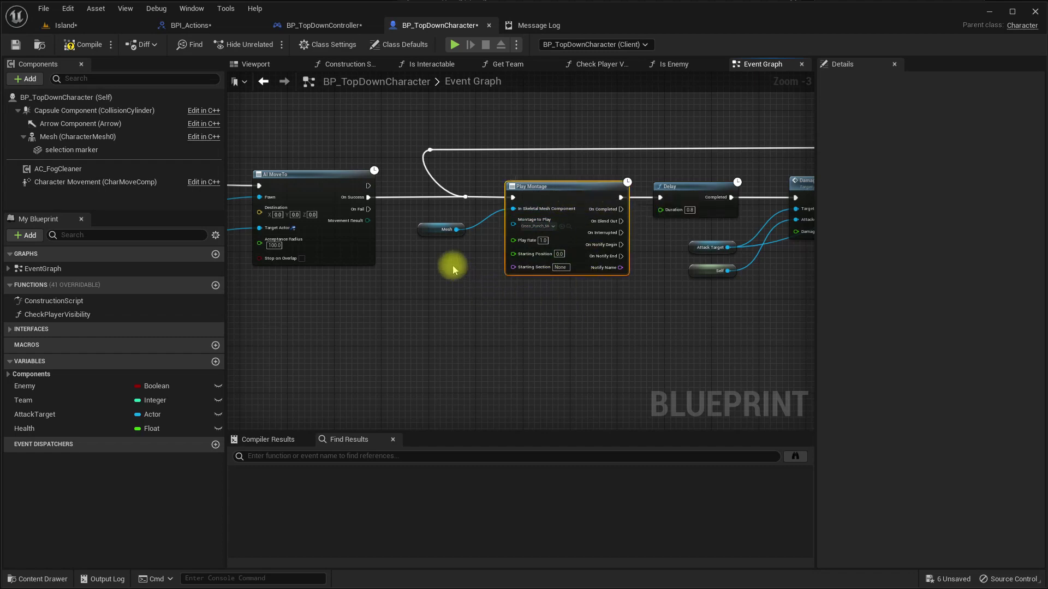
shift+drag(402, 222, 472, 251)
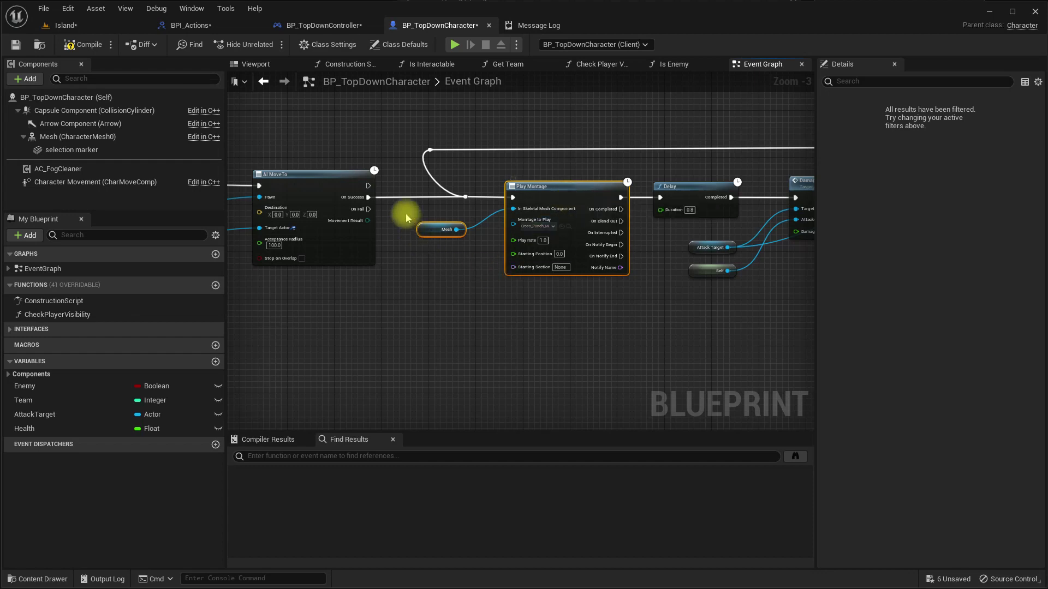
scroll(533, 276, down, 2)
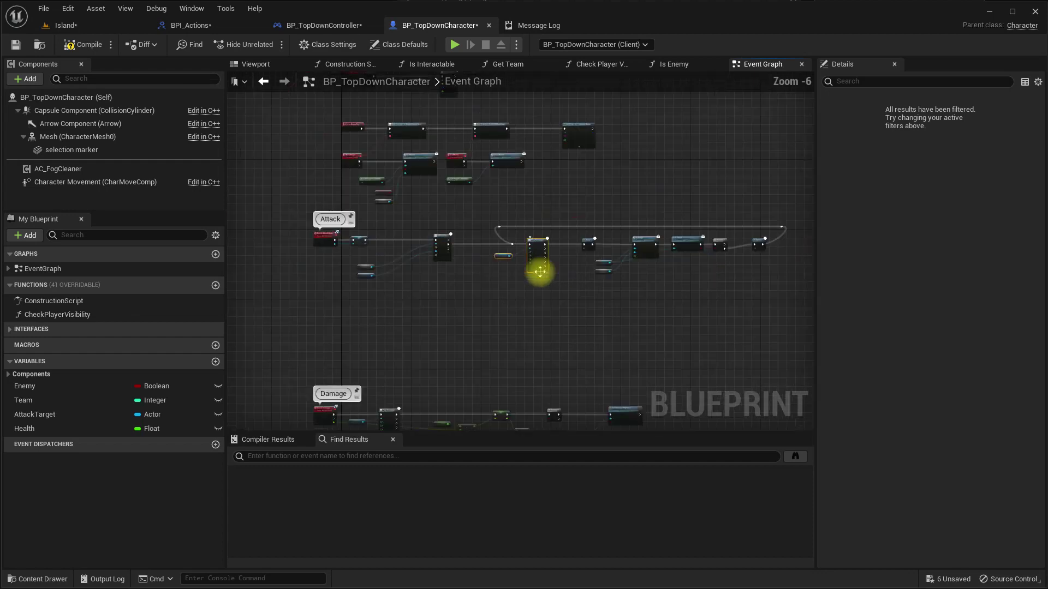
right_drag(538, 274, 561, 175)
scroll(369, 183, down, 2)
scroll(369, 183, up, 3)
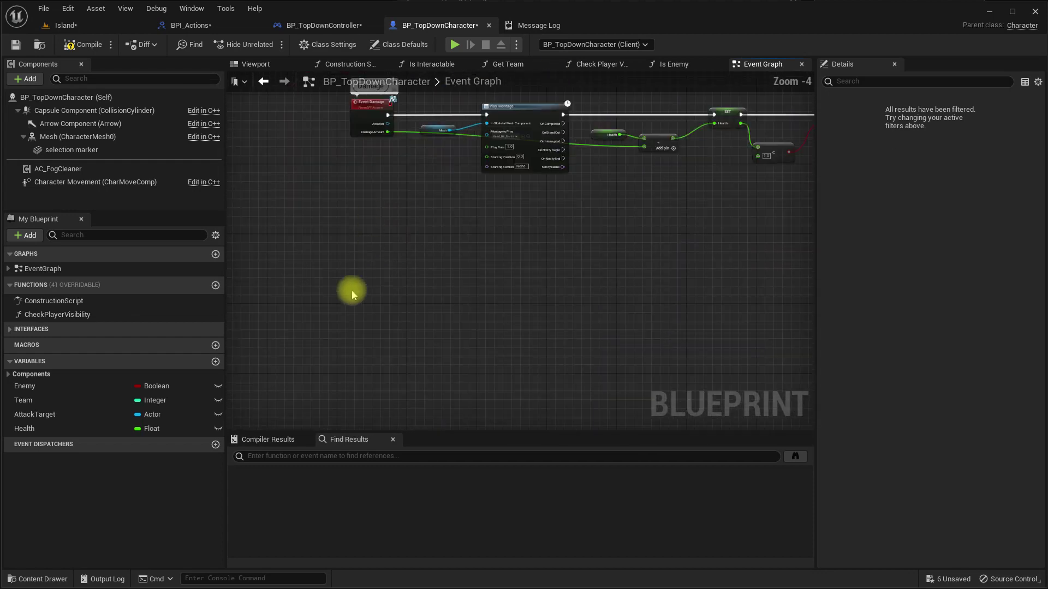
Add a custom event named PlayMontageReplicated in empty graph space
right_click(353, 252)
text(custom)
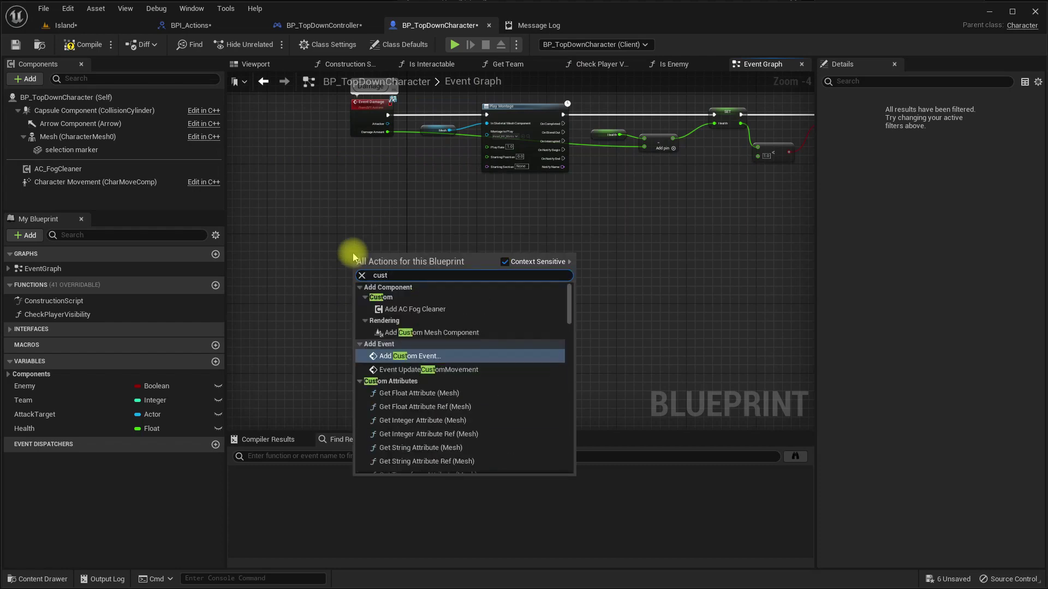
key(Return)
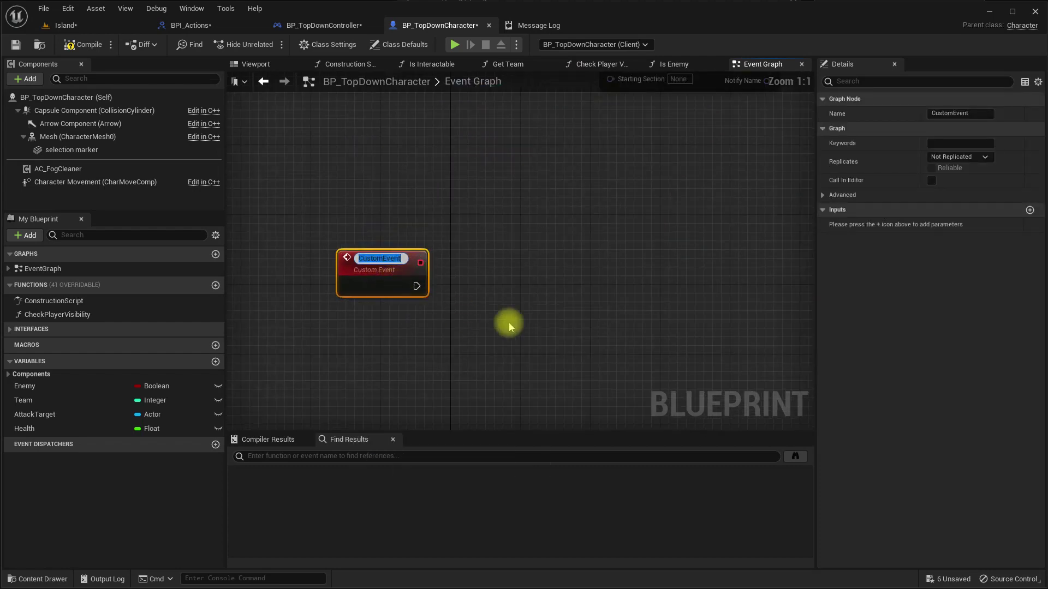
text(F)
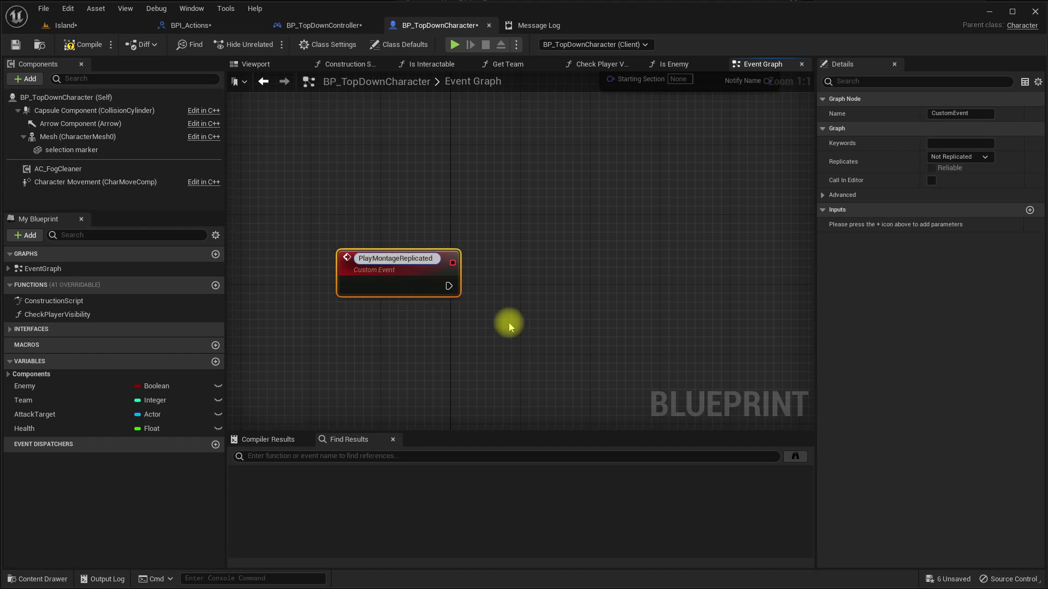
key(Return)
right_drag(495, 343, 473, 284)
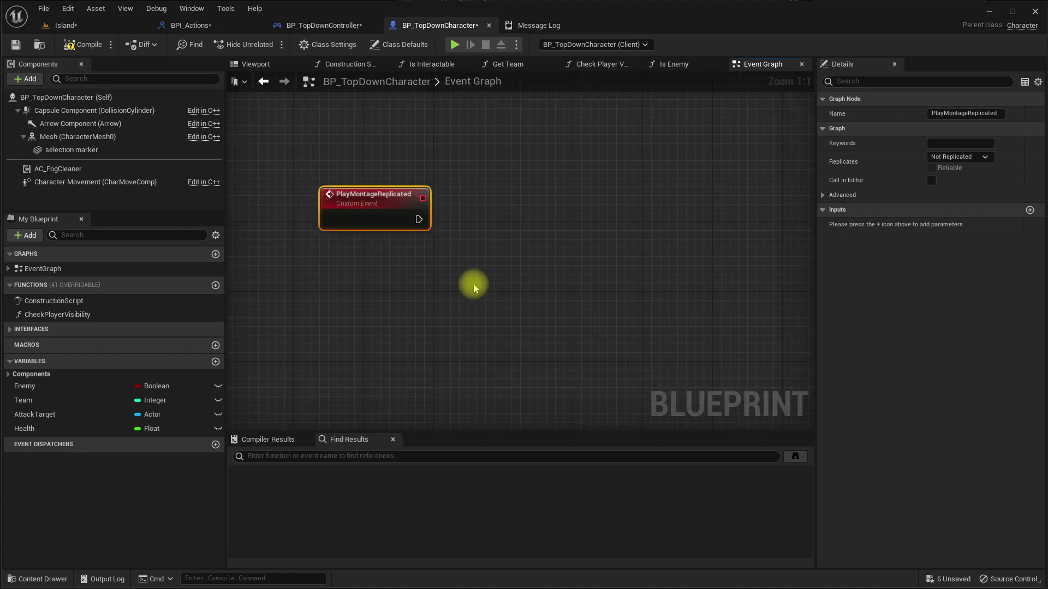
Paste Mesh and Play Montage, drive them from the event, and give it a Montage to Play input
key(ctrl+v)
drag(580, 271, 663, 239)
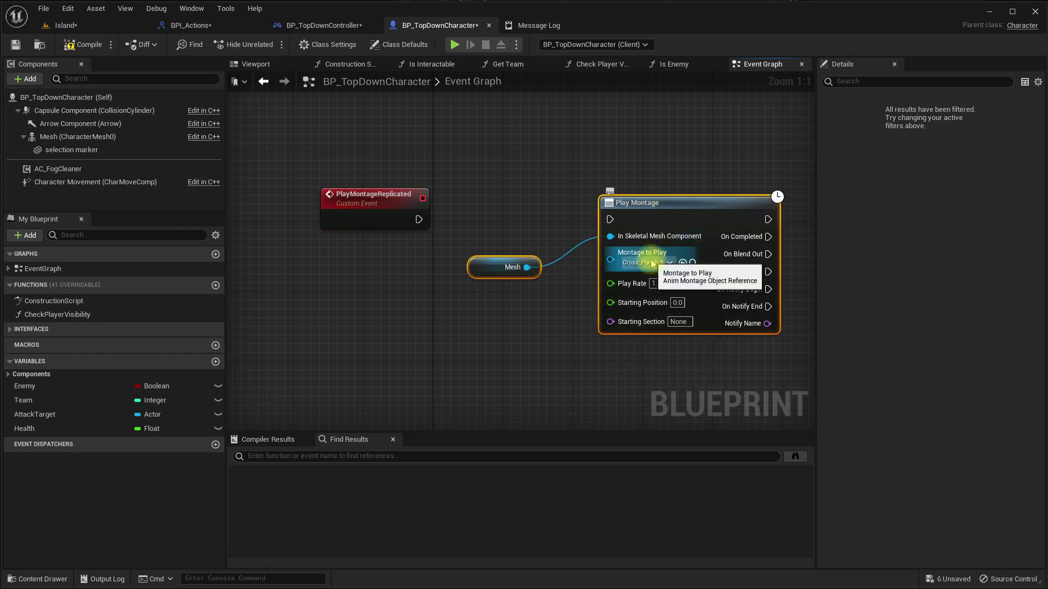
drag(609, 219, 418, 220)
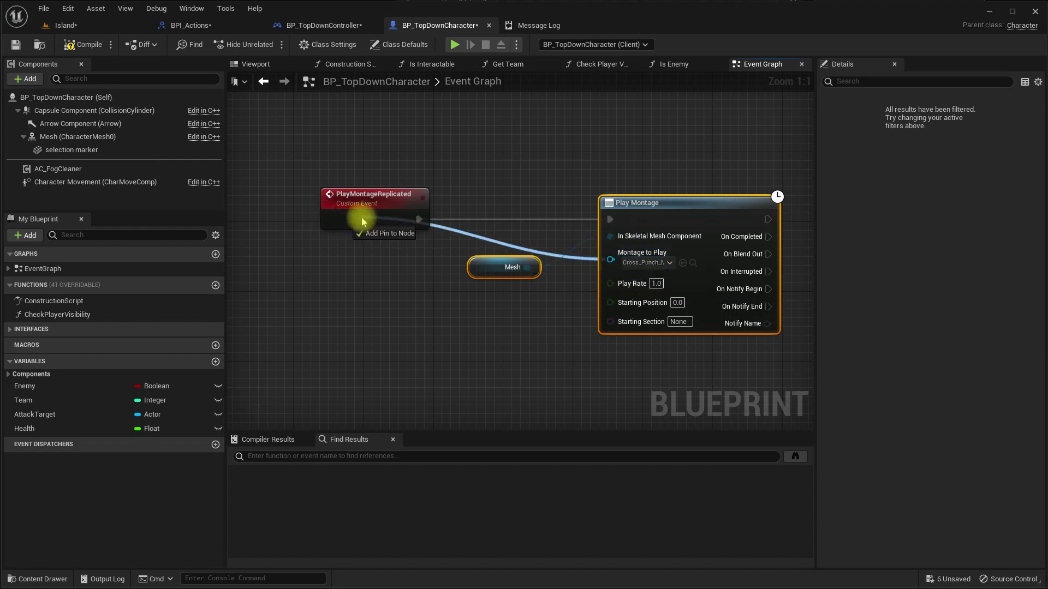
drag(610, 262, 351, 227)
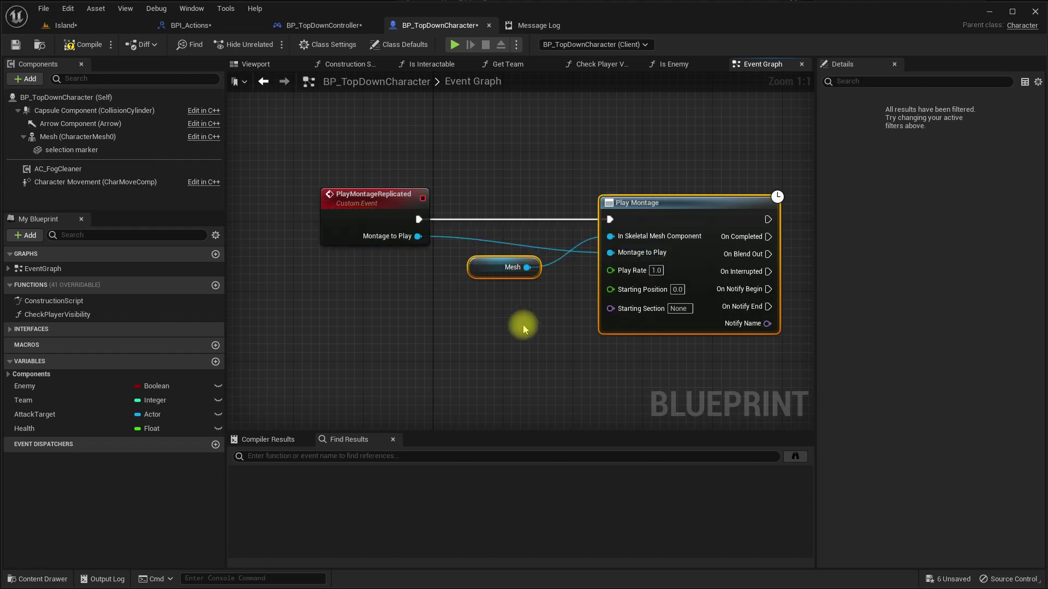
scroll(520, 318, down, 3)
scroll(355, 291, down, 1)
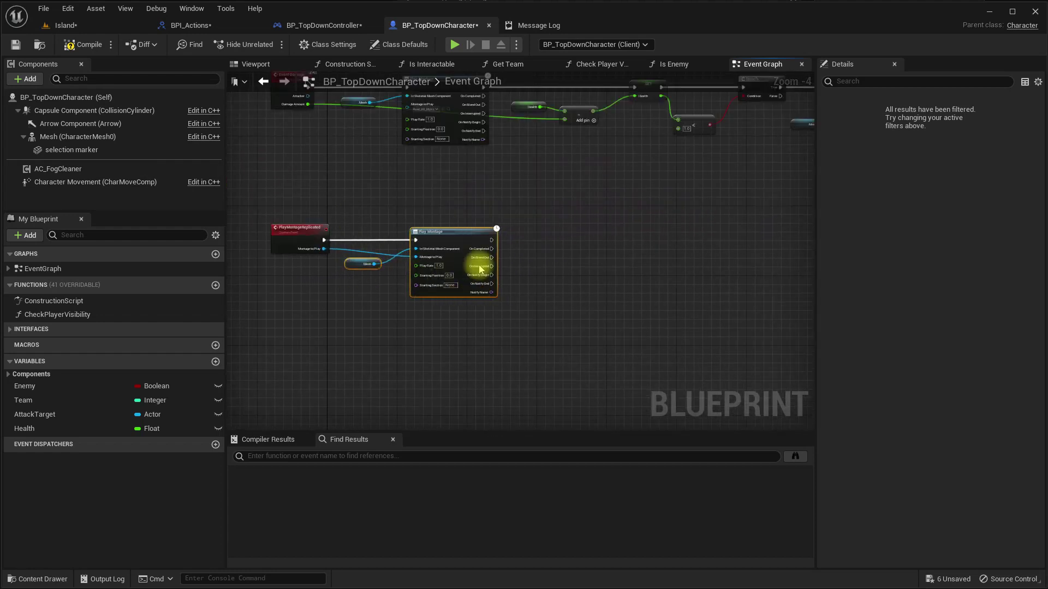
scroll(433, 257, up, 3)
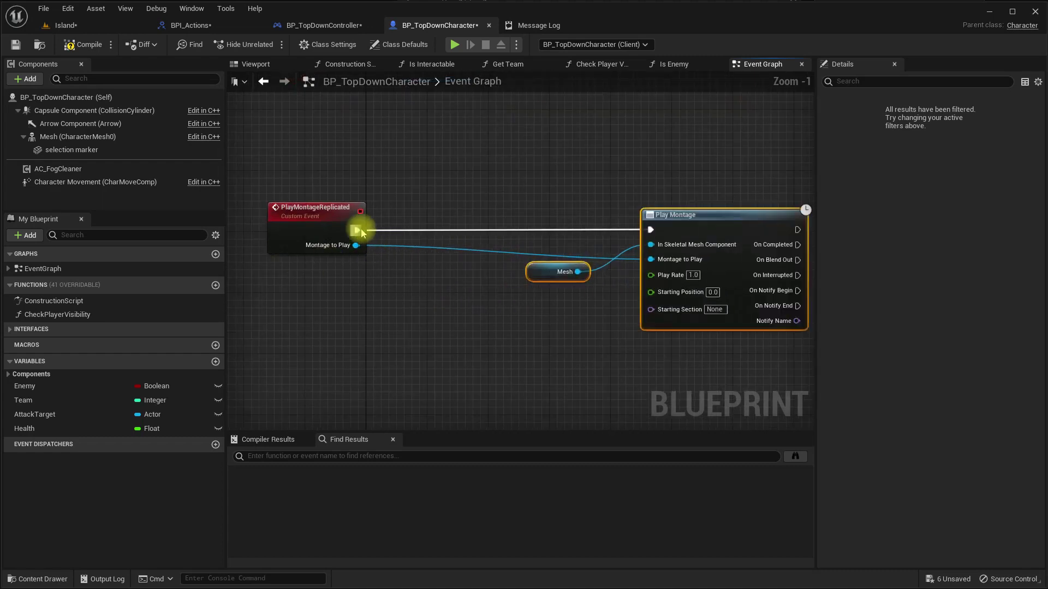
Insert a Switch Has Authority node between the event and Play Montage
drag(357, 230, 438, 229)
text(switch has)
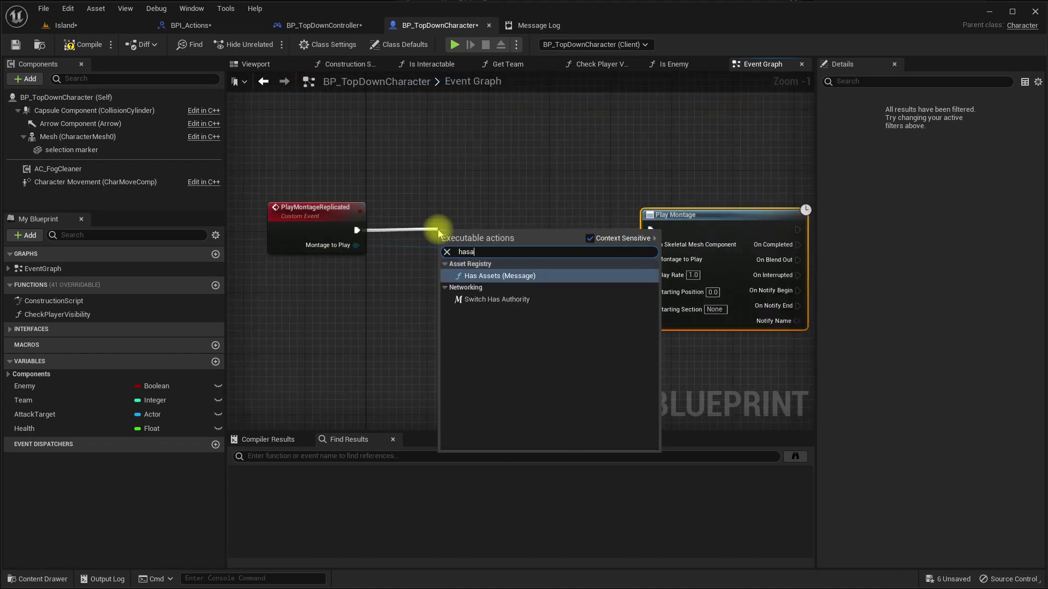
text( auth)
key(Return)
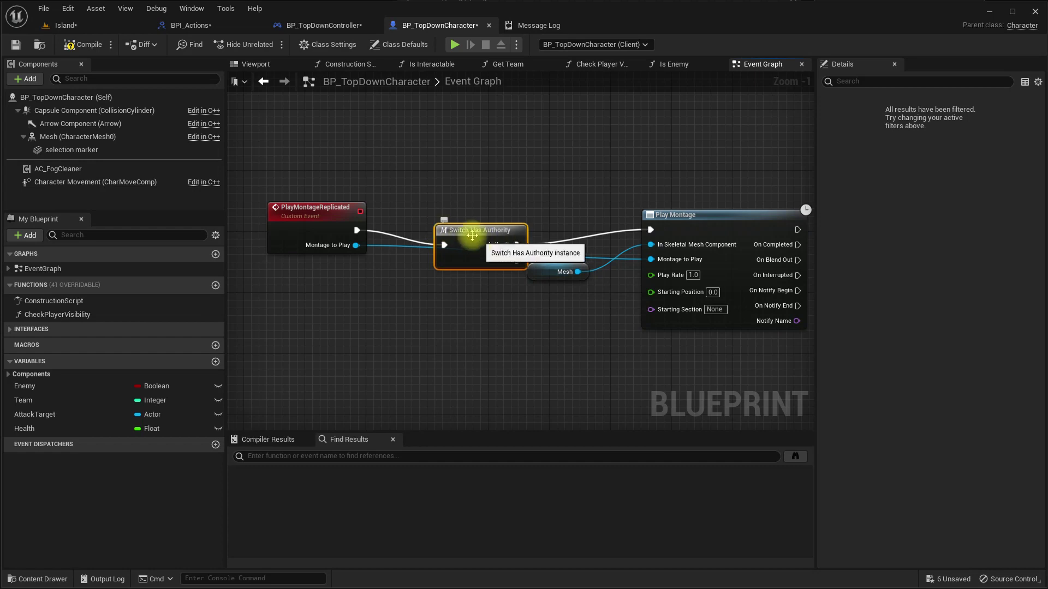
drag(471, 235, 471, 220)
right_drag(562, 334, 592, 303)
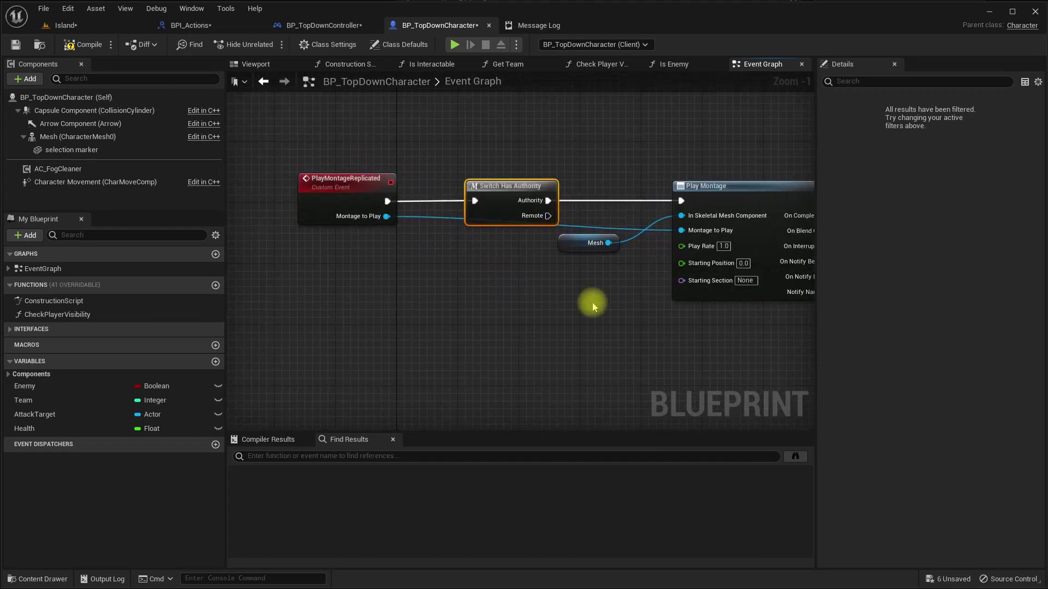
scroll(438, 324, down, 3)
drag(584, 354, 644, 322)
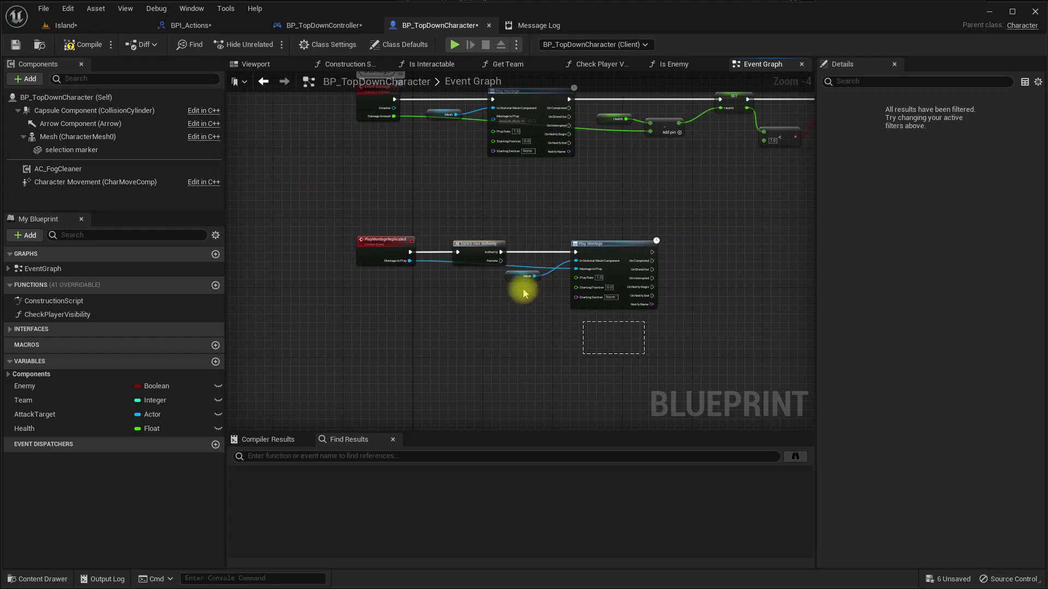
drag(524, 293, 396, 237)
scroll(445, 351, up, 3)
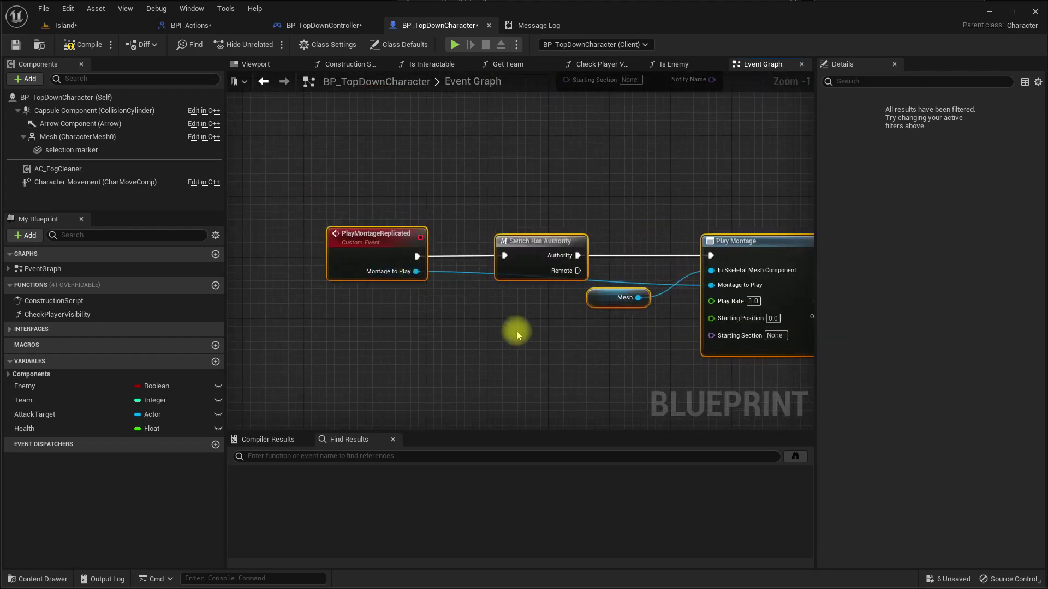
click(542, 252)
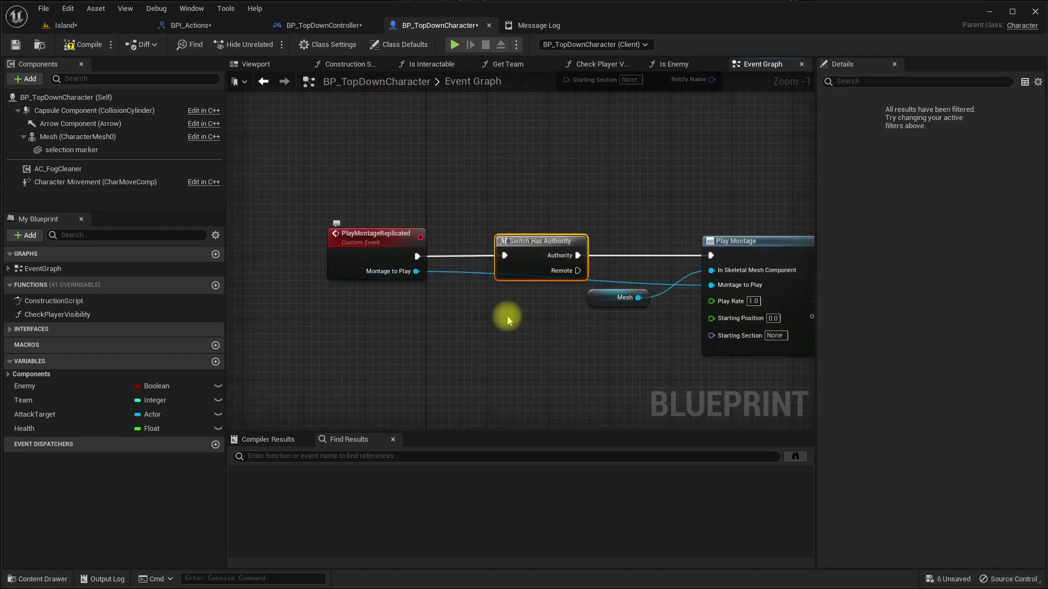
Rename the PlayMontageReplicated event to PlayMontage_E
double_click(348, 244)
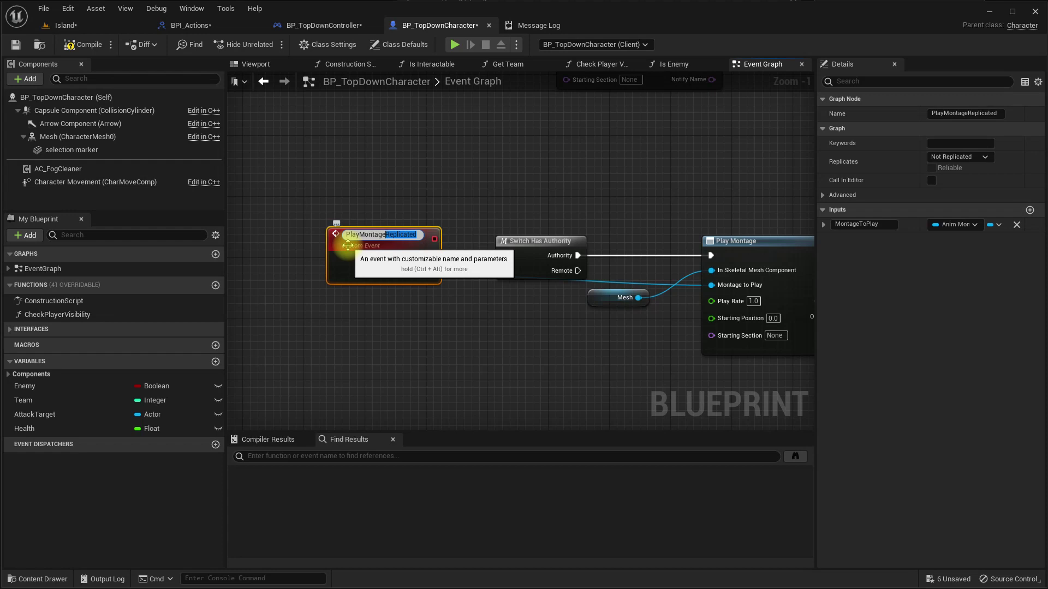
text(_E)
key(Return)
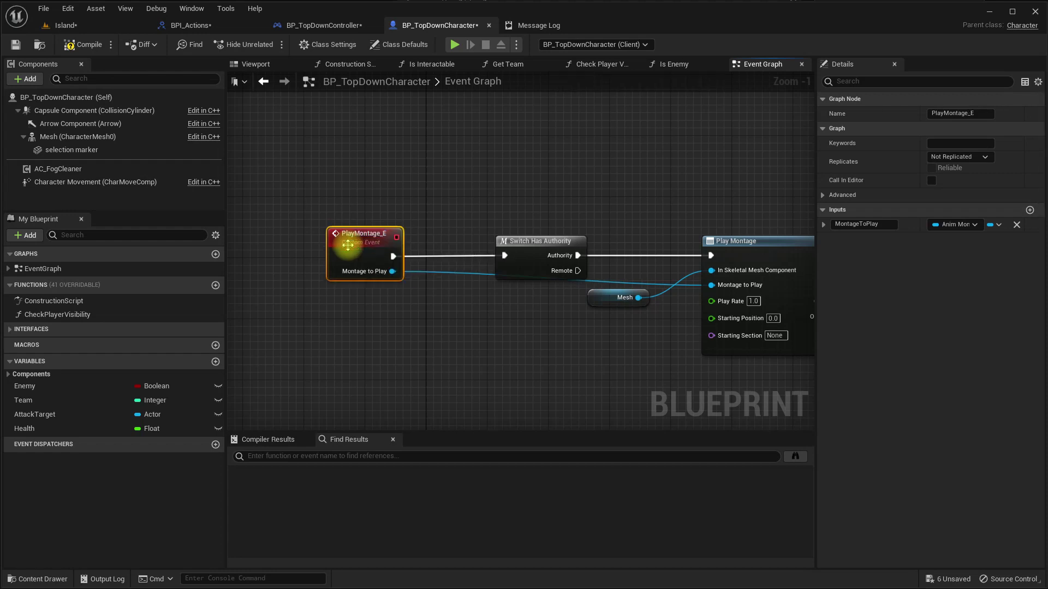
right_drag(447, 373, 432, 285)
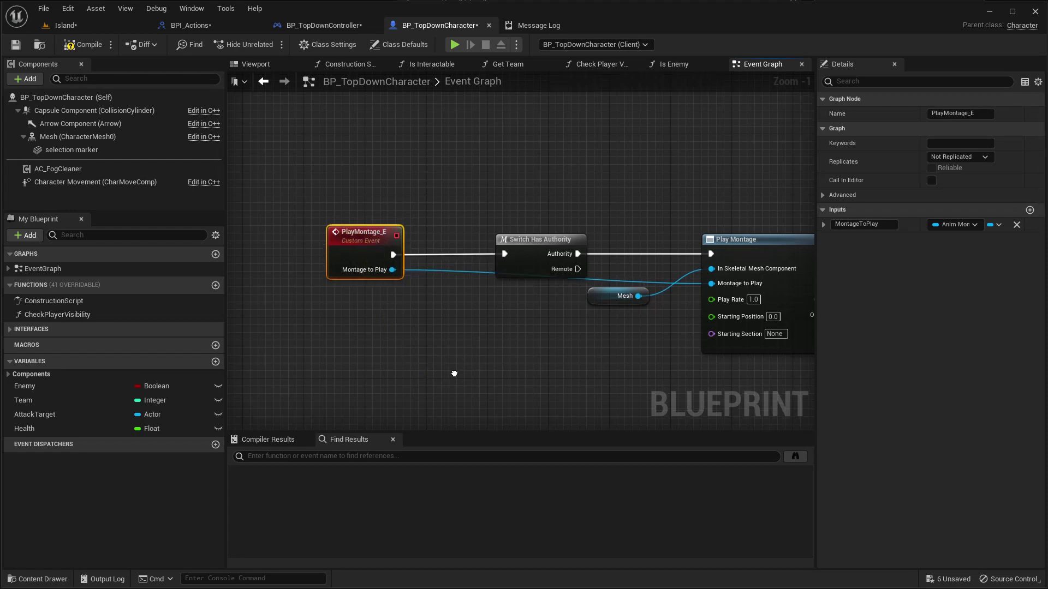
scroll(432, 284, down, 1)
click(431, 283)
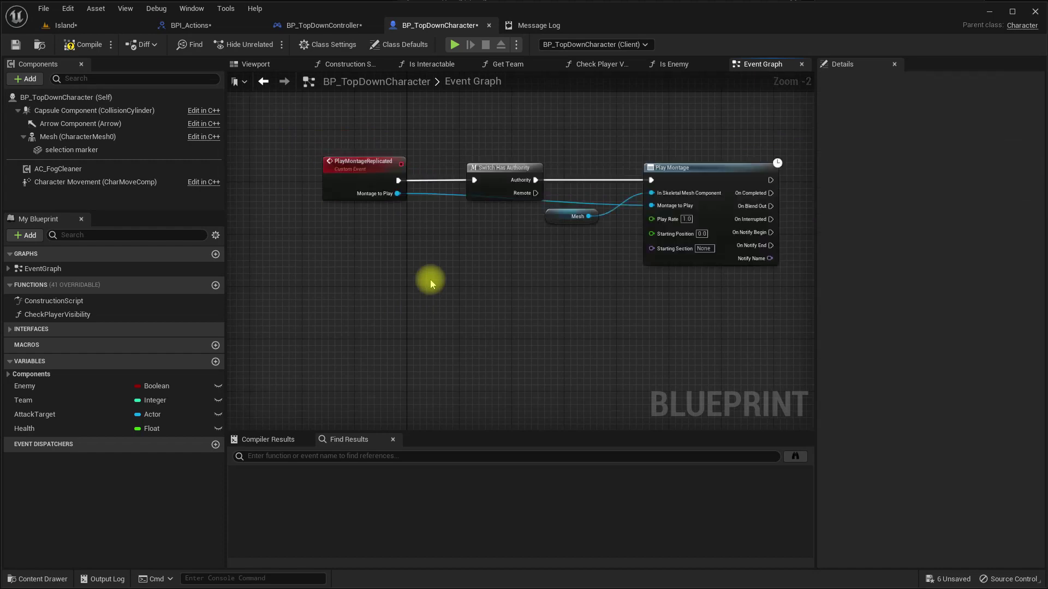
key(ctrl+z)
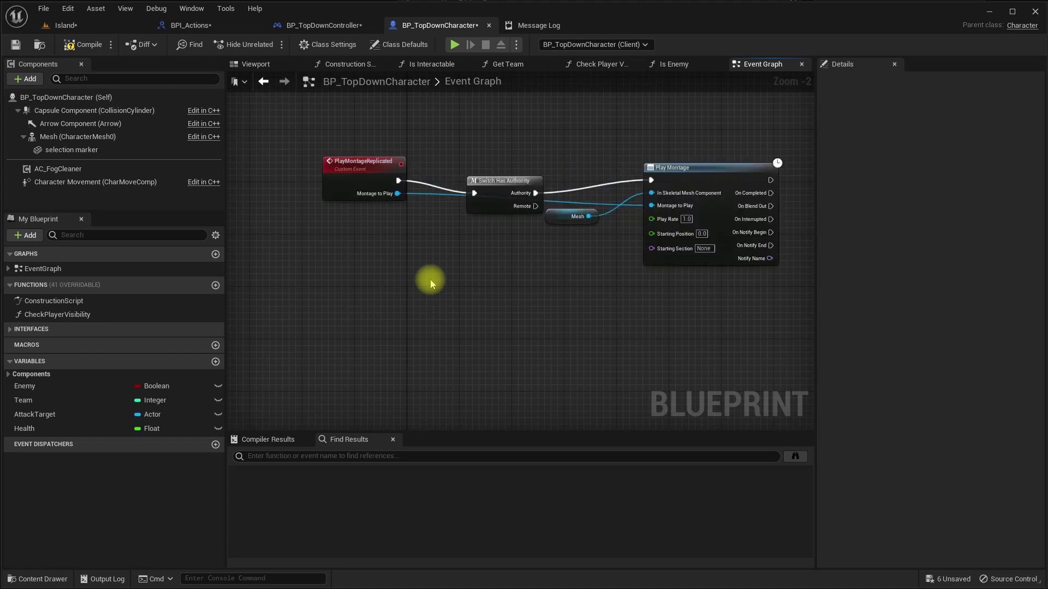
key(ctrl+z)
key(ctrl+z)
right_drag(431, 266, 421, 229)
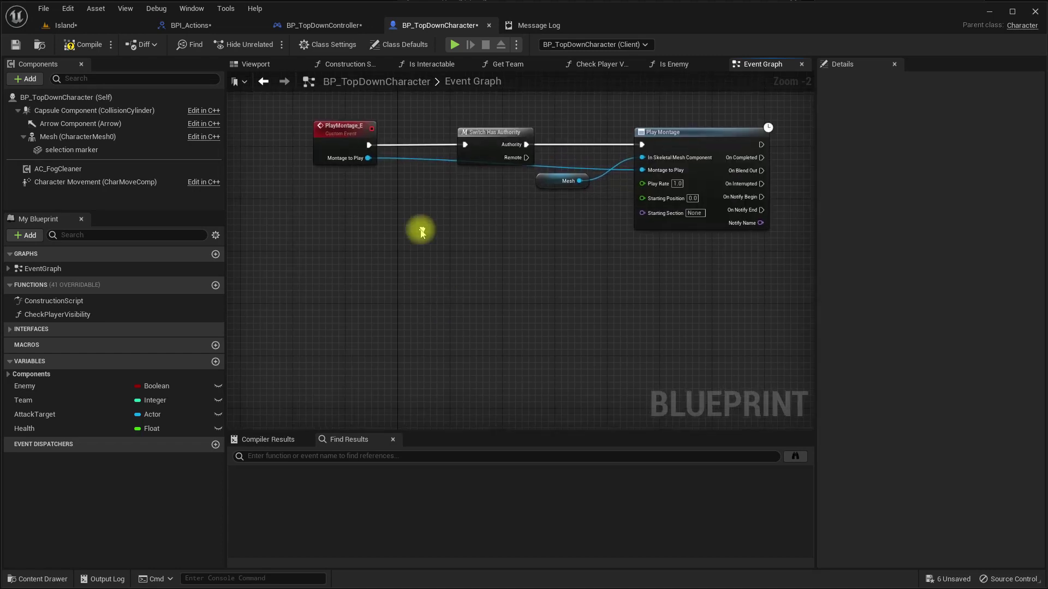
Create a custom event PlayMontage_E_server with Replicates set to Run on Server
right_click(326, 260)
text(custom)
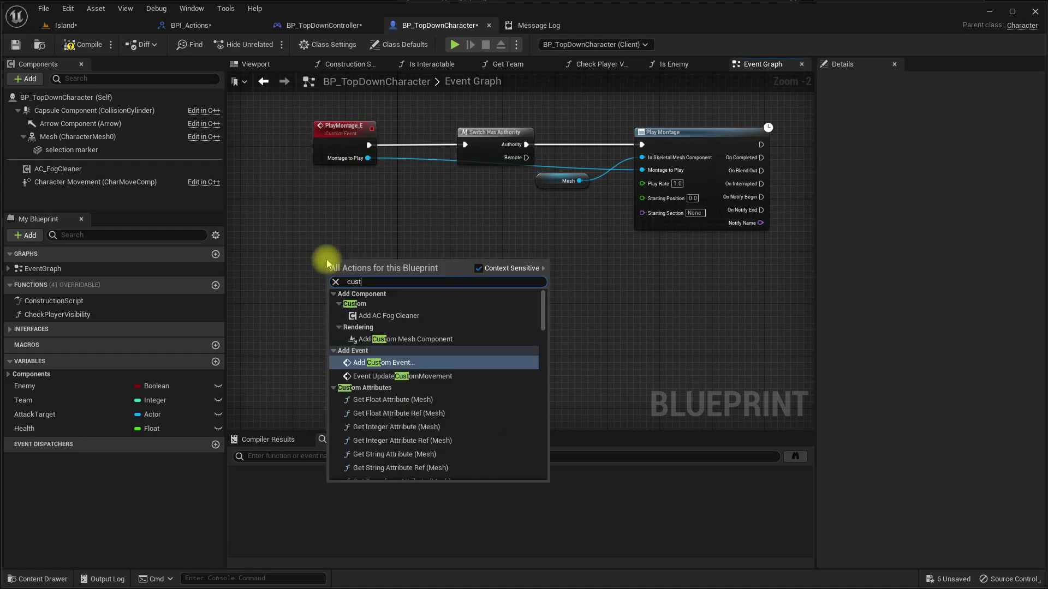
key(Return)
text(PlayMontage_E_)
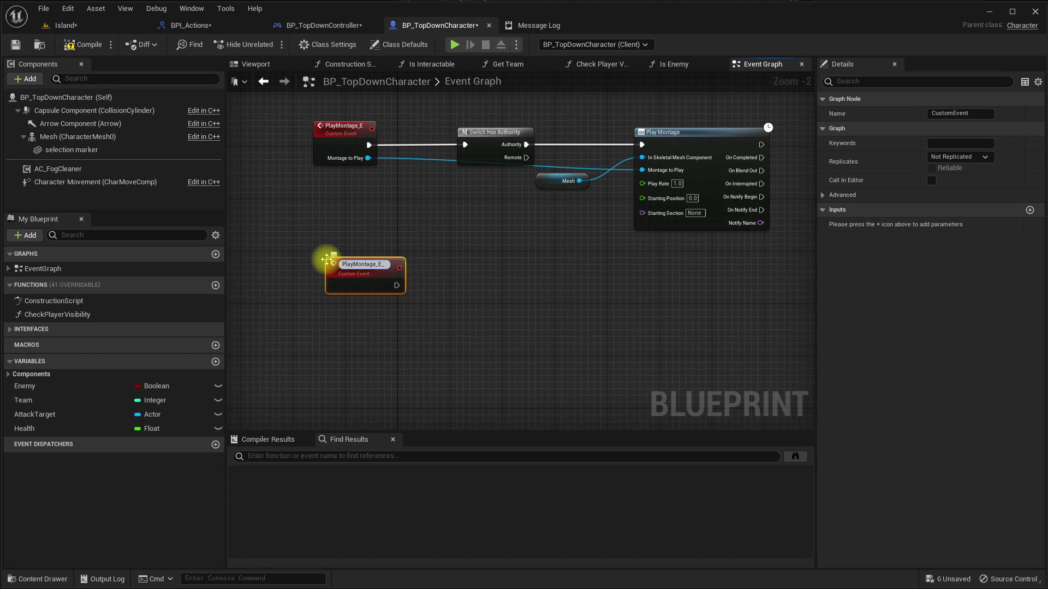
text(serv)
key(Return)
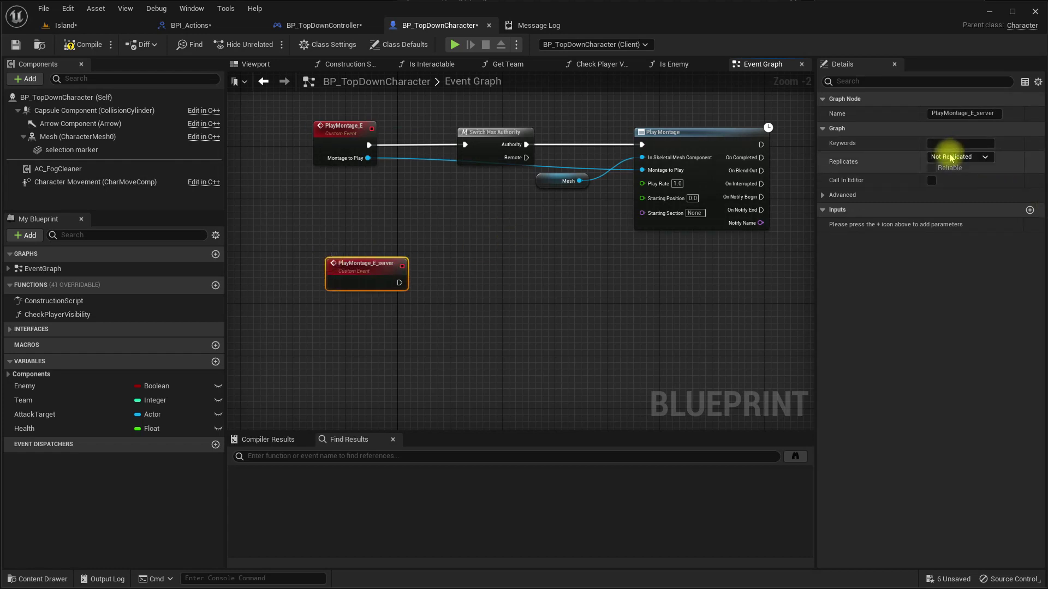
click(949, 157)
click(962, 199)
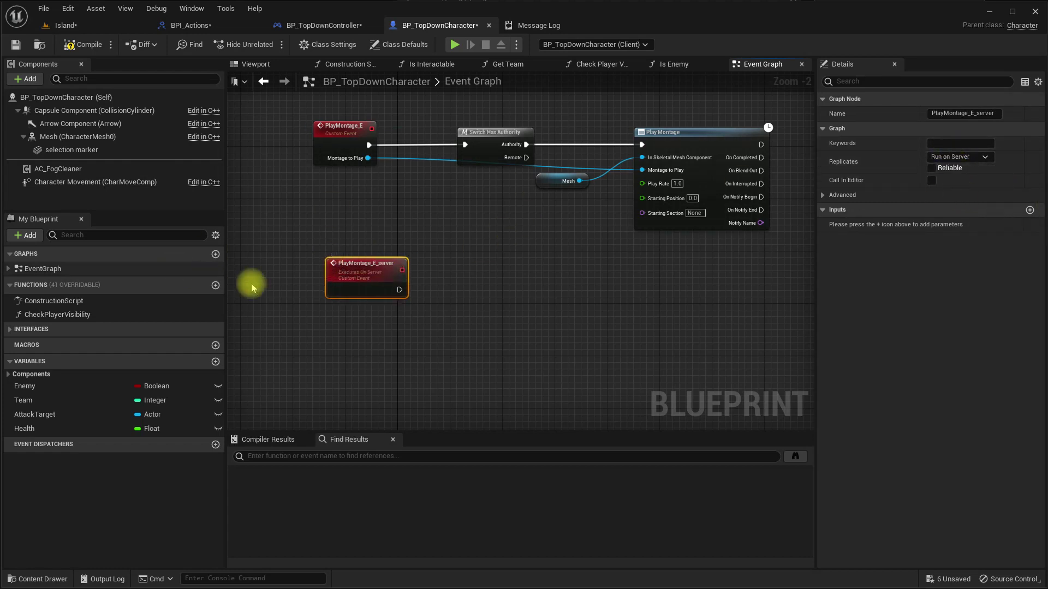
scroll(317, 281, up, 2)
scroll(351, 309, down, 2)
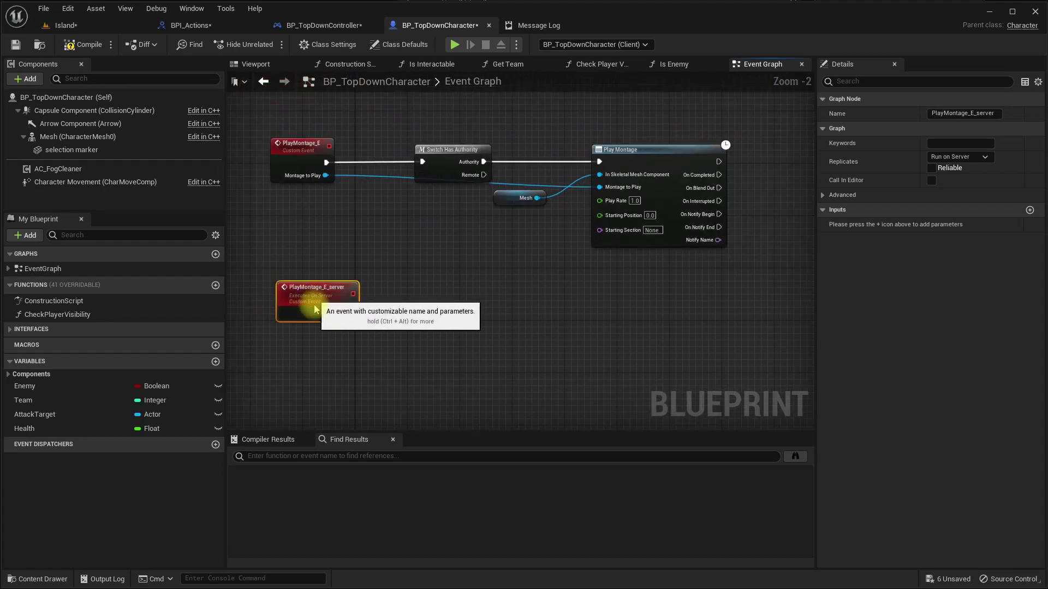
mouse_move(351, 309)
mouse_down()
mouse_move(338, 335)
mouse_move(496, 334)
mouse_up()
scroll(419, 338, up, 2)
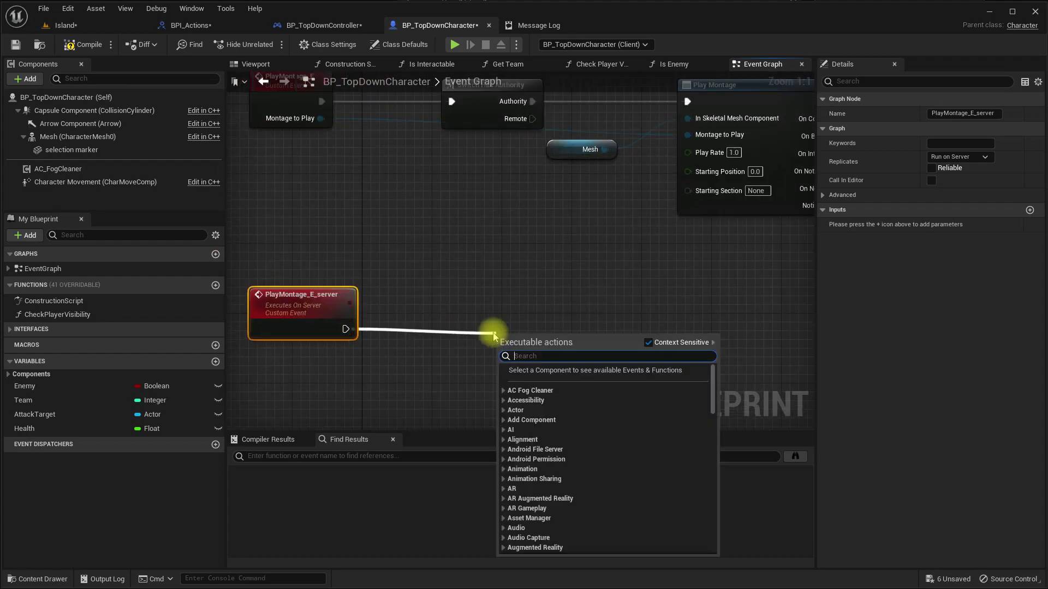
right_drag(404, 251, 421, 285)
click(292, 122)
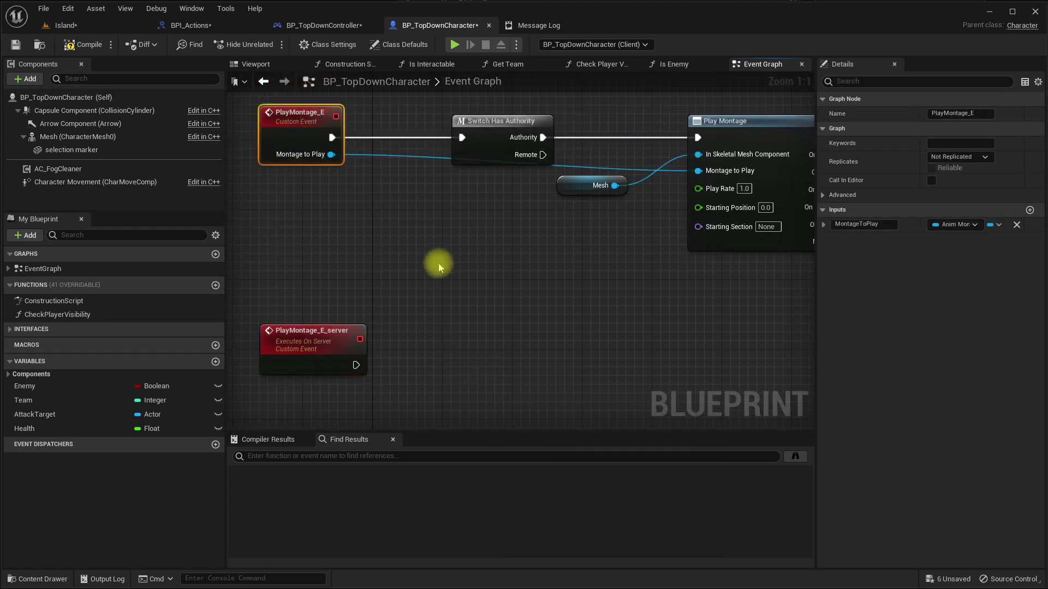
Have PlayMontage_E_server call Play Montage E, passing along its Montage to Play input
drag(355, 364, 439, 368)
text(playmoi)
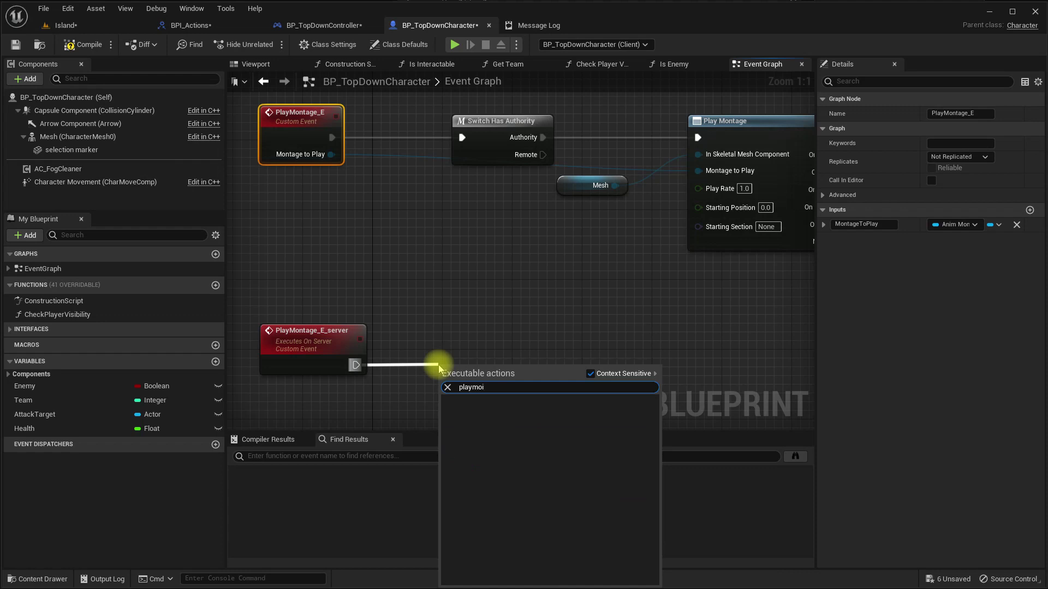
key(BackSpace)
key(BackSpace)
text(ontag)
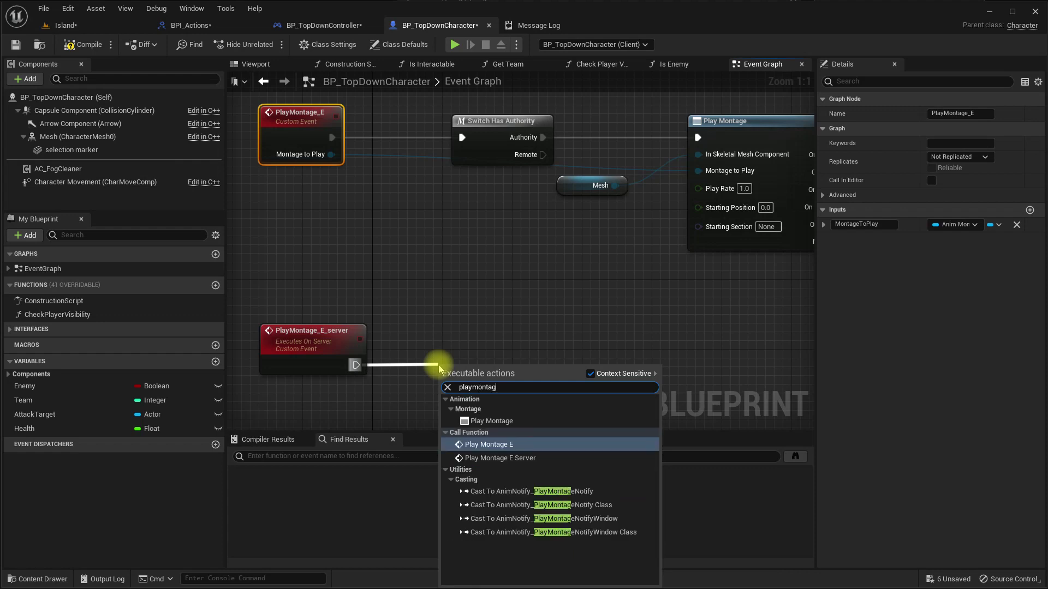
key(Return)
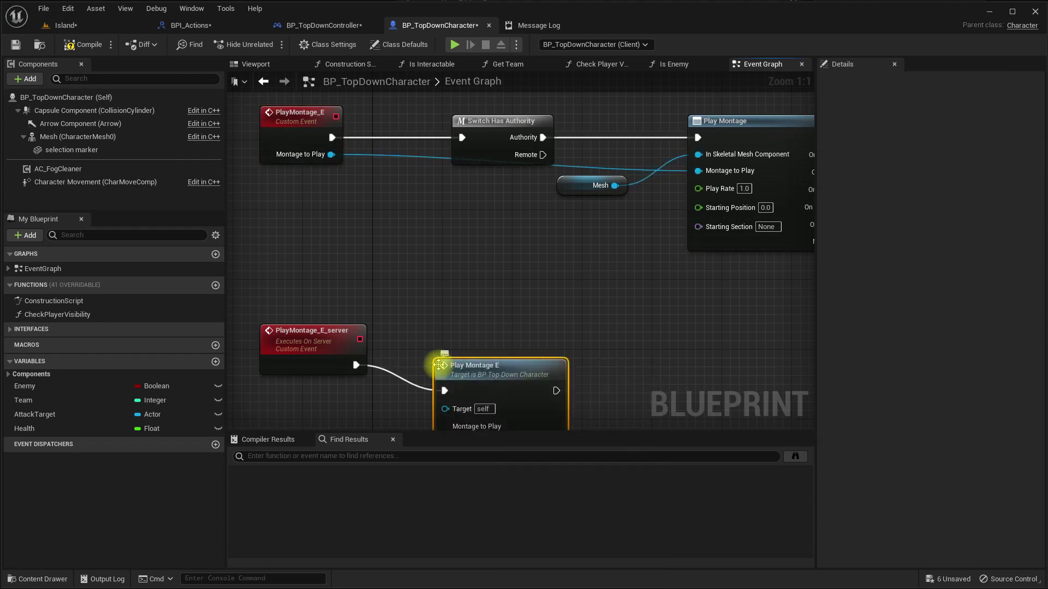
drag(503, 355, 512, 371)
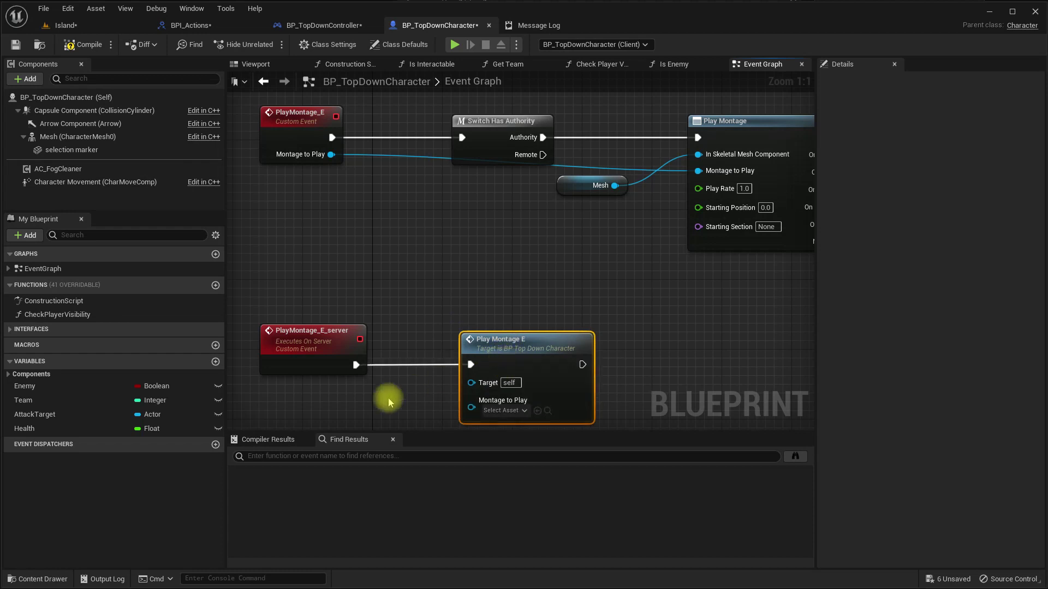
right_drag(386, 398, 403, 324)
drag(488, 336, 360, 278)
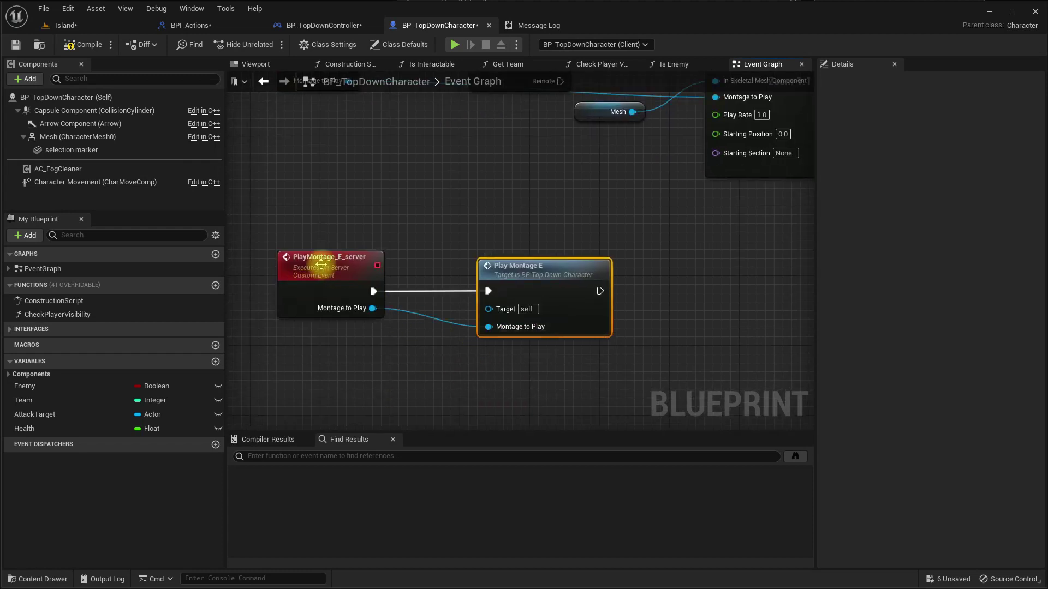
click(380, 278)
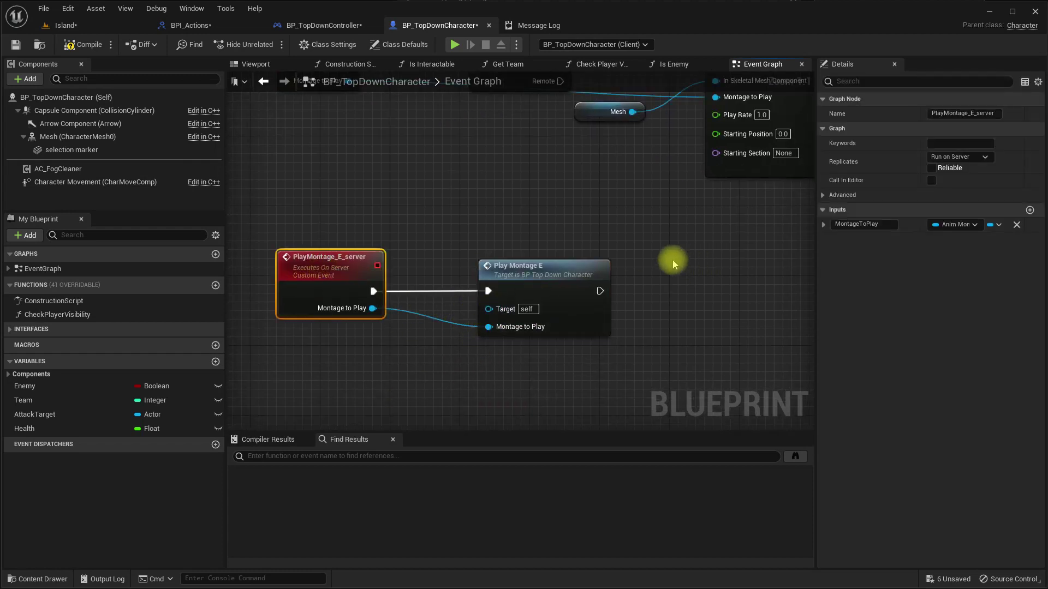
drag(541, 279, 530, 279)
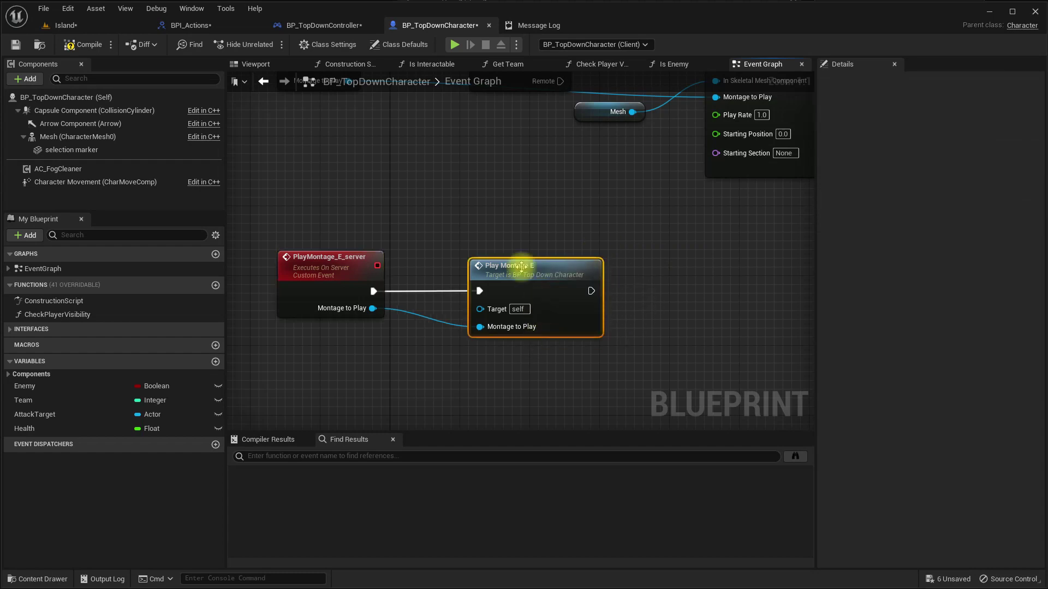
scroll(522, 264, down, 2)
right_drag(427, 352, 408, 232)
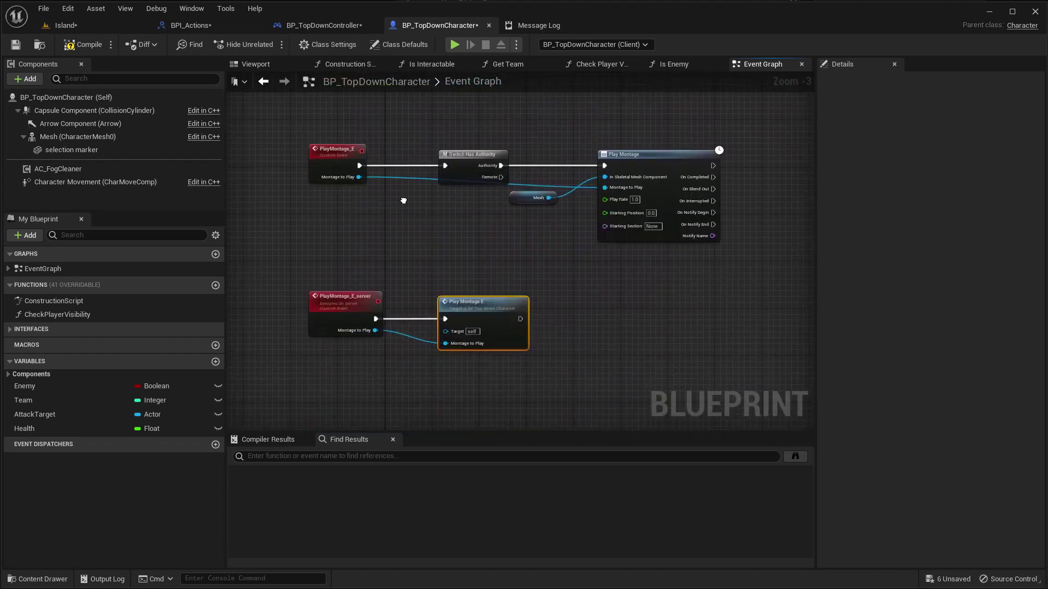
right_drag(408, 232, 402, 100)
Add a PlayMontageReplicated custom event followed by a Switch Has Authority node
right_click(313, 302)
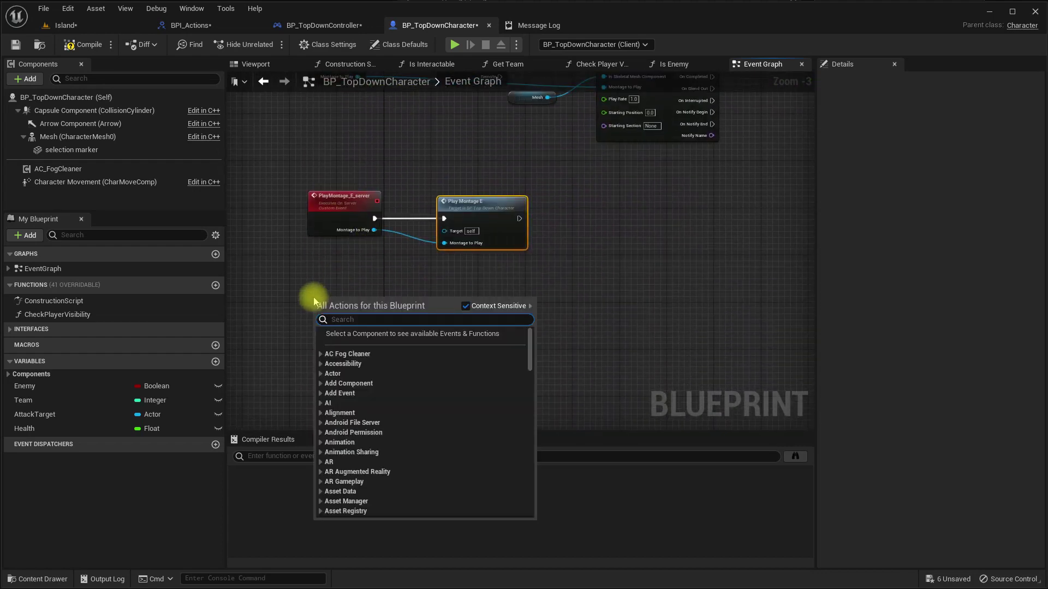
text(custo)
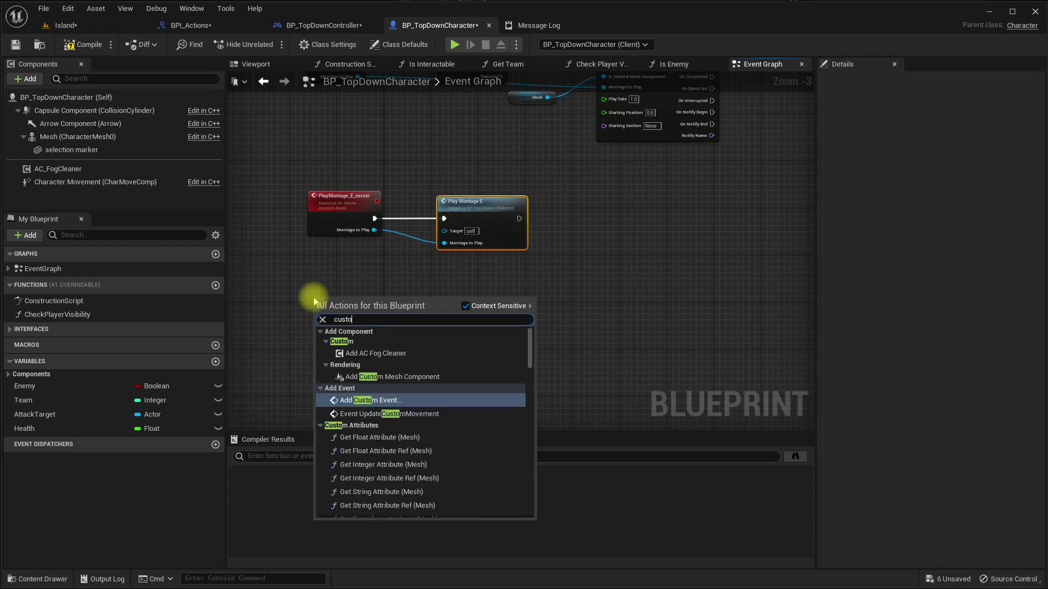
key(Return)
text(PlayMontageReplicated)
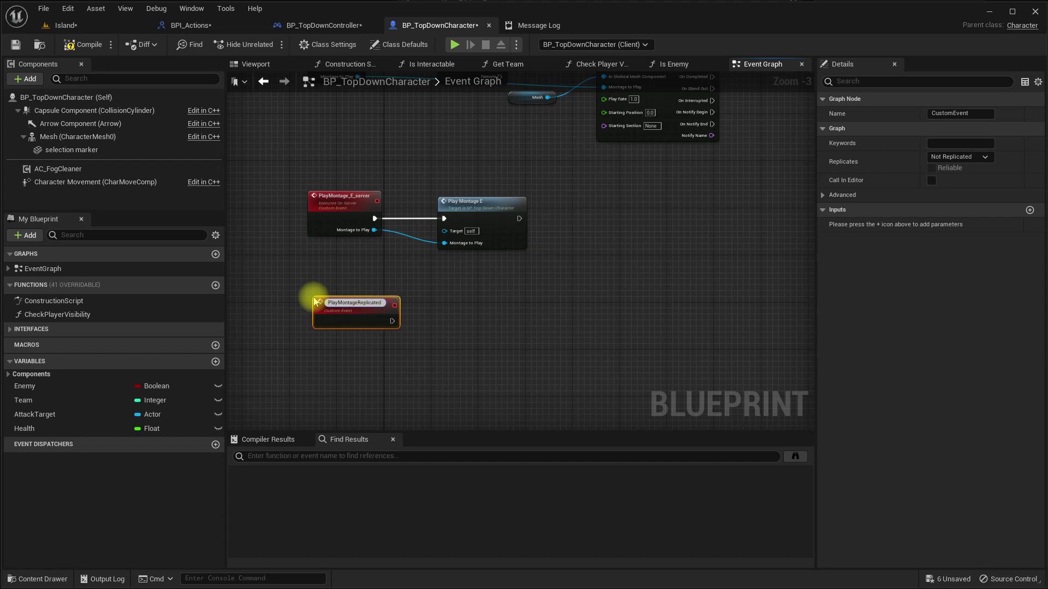
key(Return)
scroll(369, 301, up, 3)
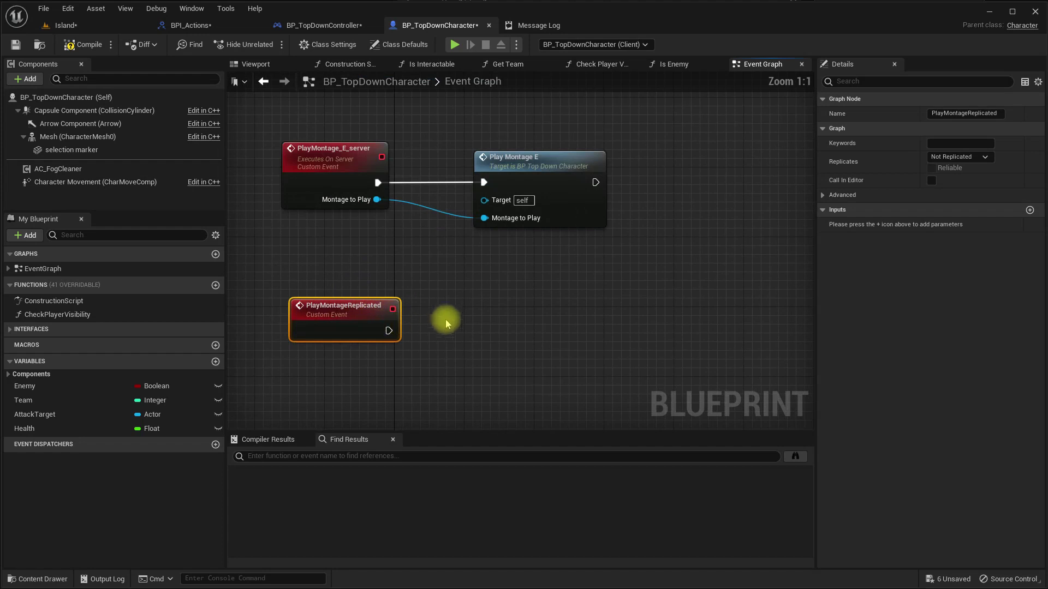
drag(389, 330, 468, 336)
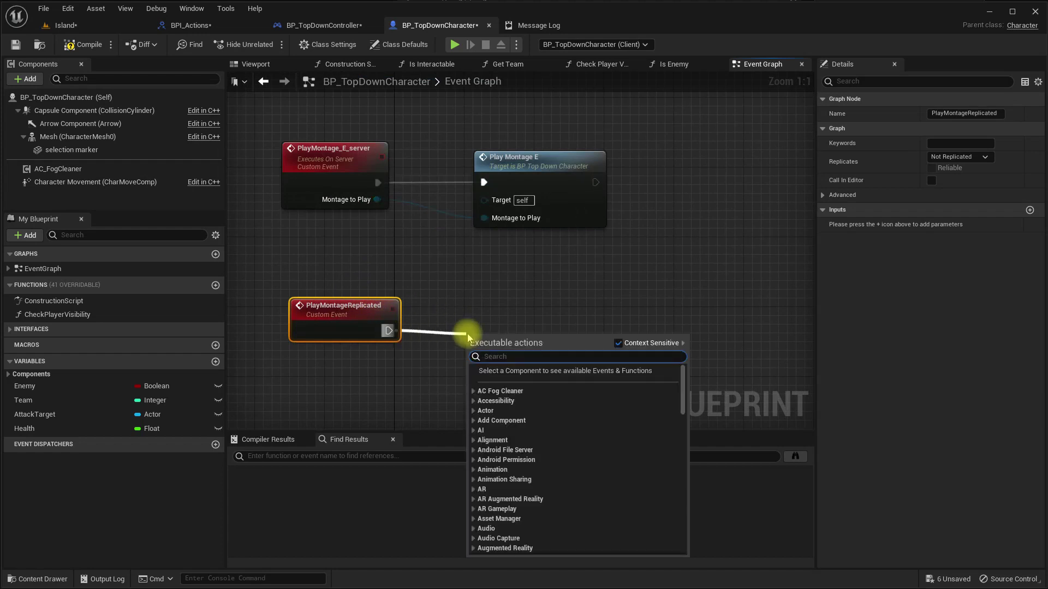
text(hasauth)
key(Return)
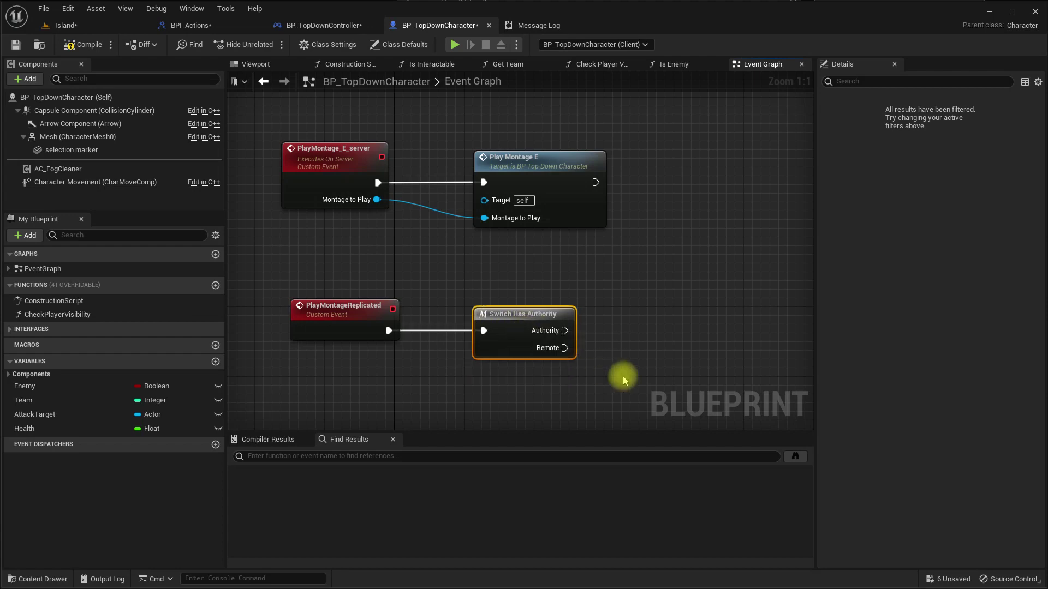
scroll(620, 379, down, 3)
Call Play Montage E on the Authority branch, fed by PlayMontageReplicated's montage
drag(487, 340, 560, 347)
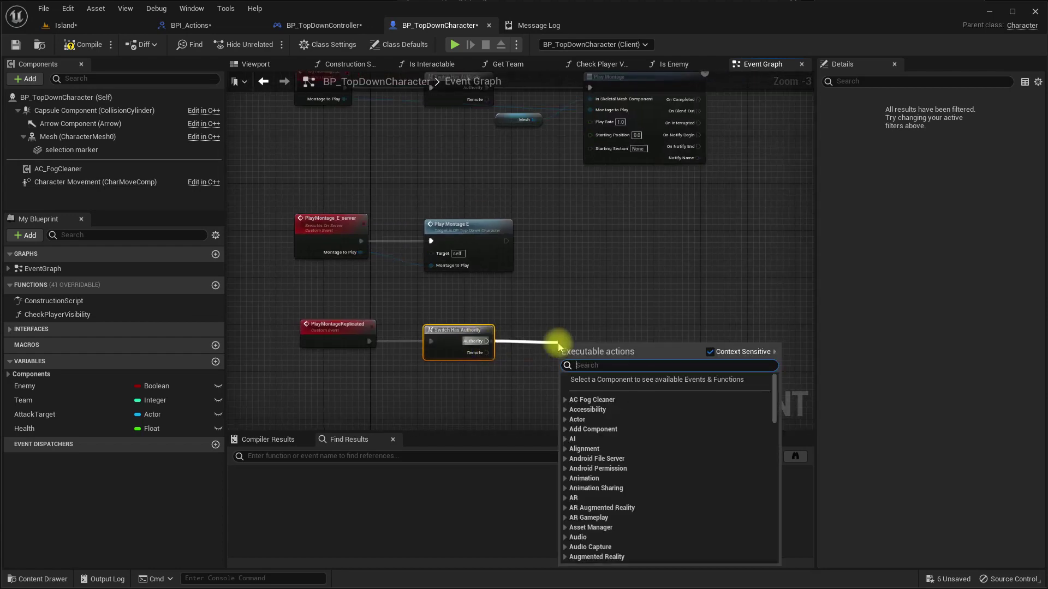
text(play mon)
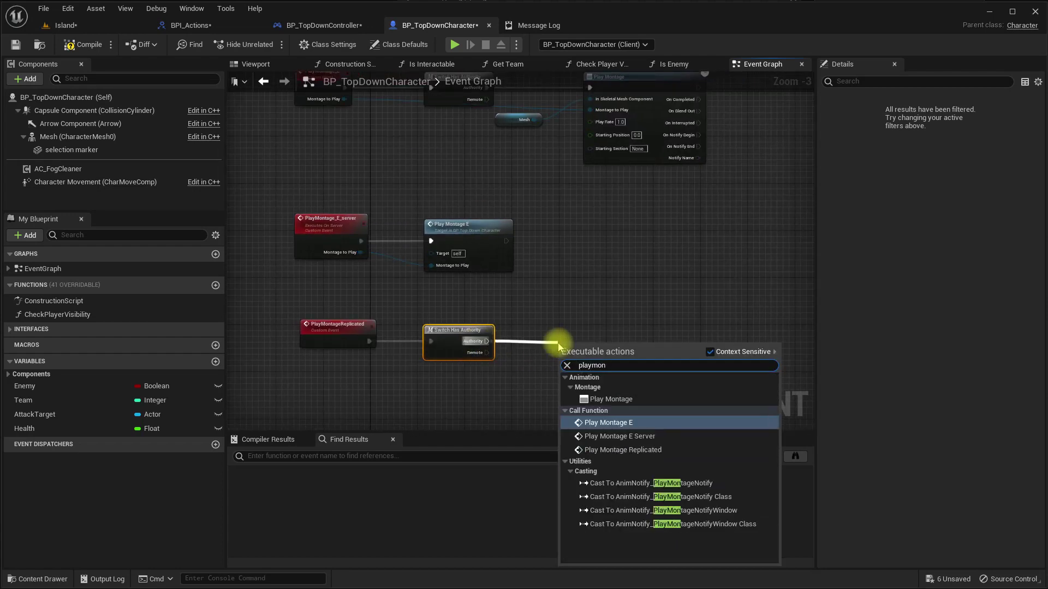
key(Return)
drag(557, 343, 569, 327)
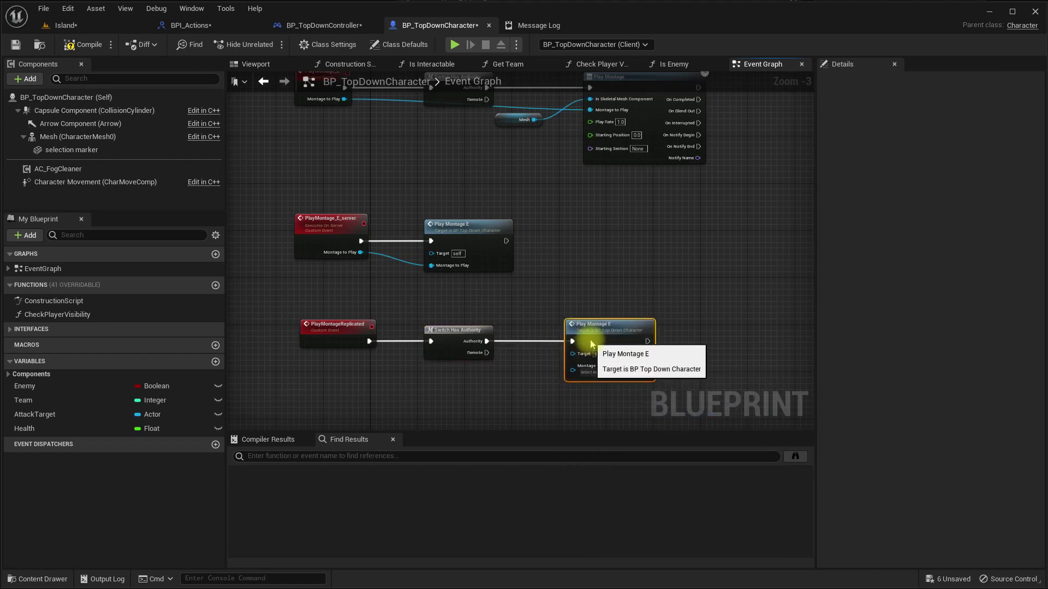
click(584, 372)
click(337, 340)
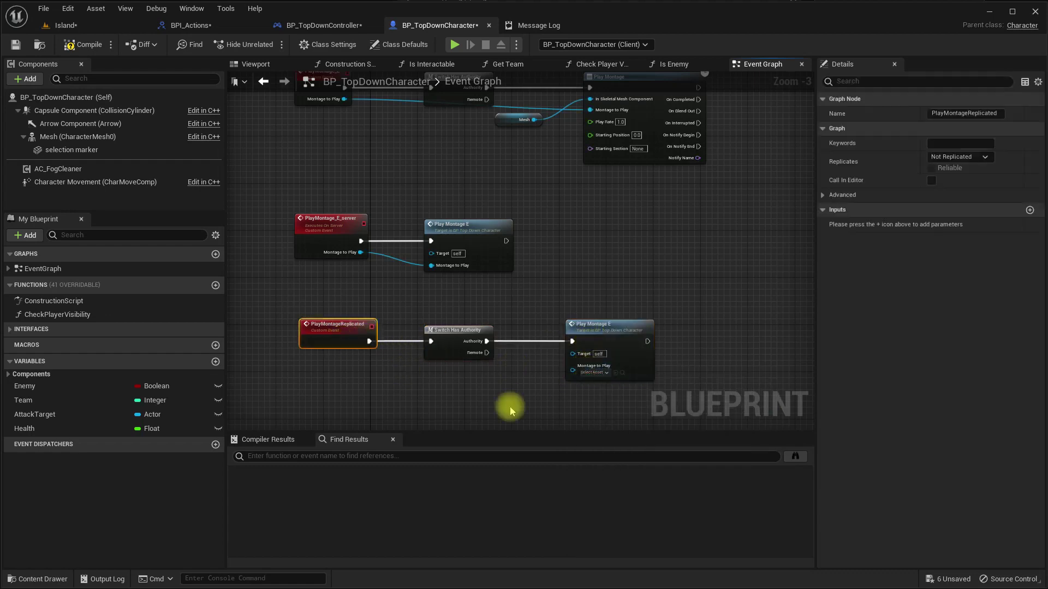
drag(569, 374, 346, 347)
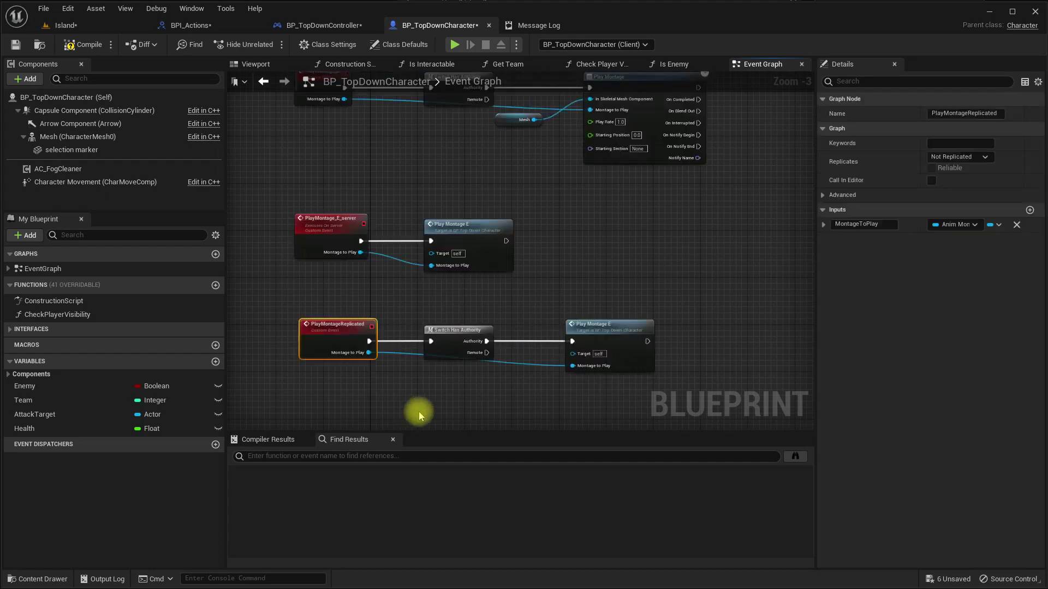
Call Play Montage E Server on Remote, routing the montage wire through a reroute node
right_drag(415, 415, 383, 325)
drag(363, 241, 445, 297)
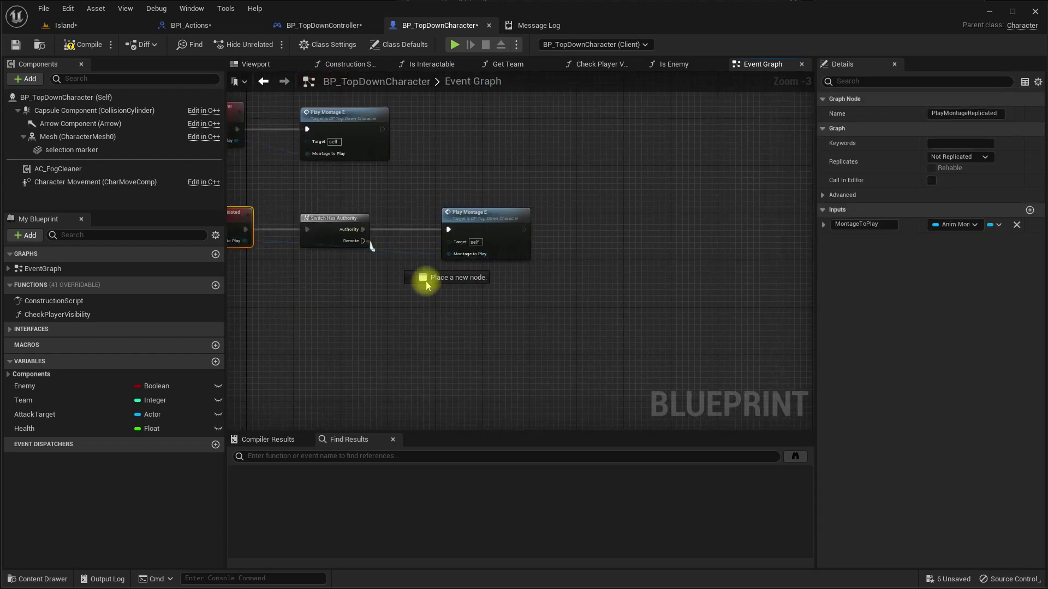
text(play)
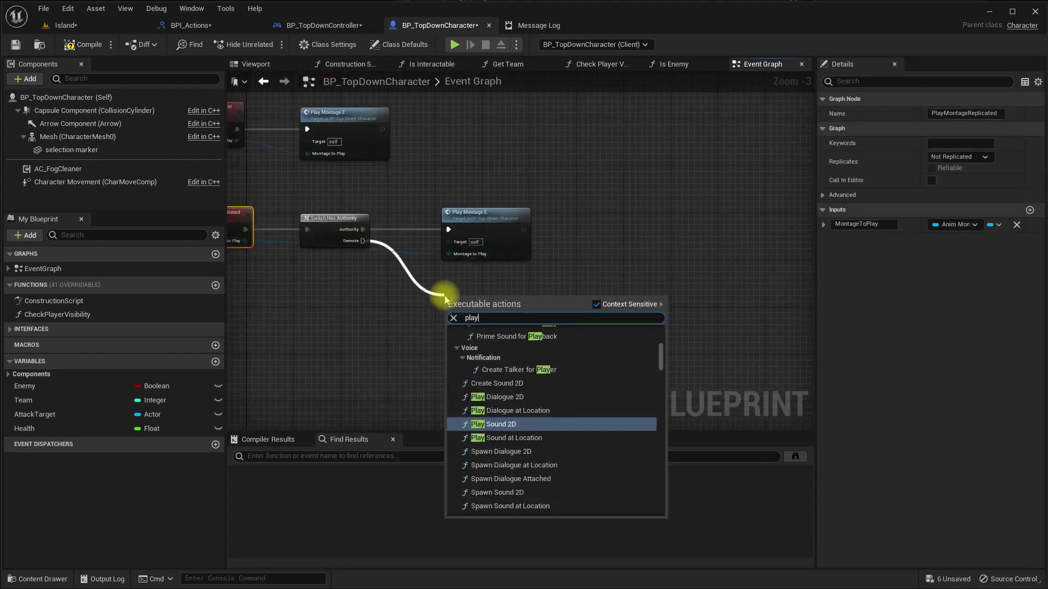
text(mo)
key(Down)
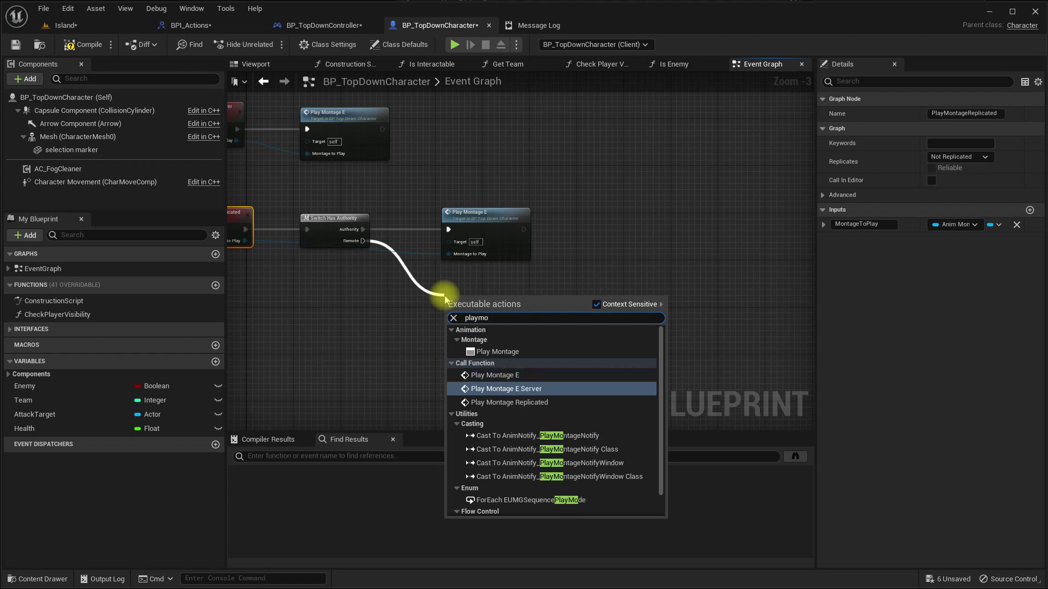
key(Return)
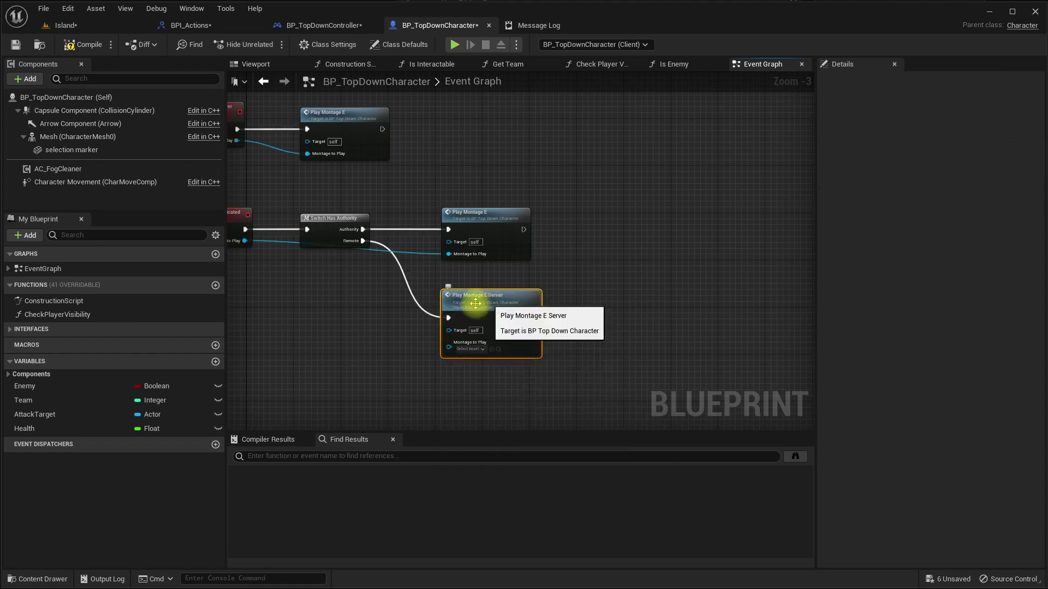
click(373, 255)
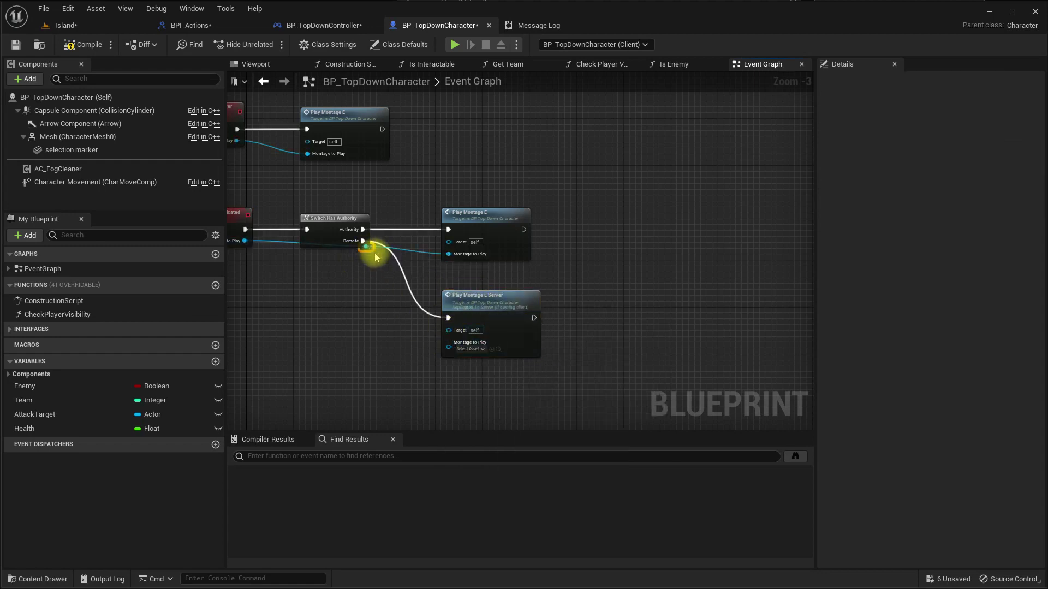
double_click(368, 248)
drag(368, 249, 365, 282)
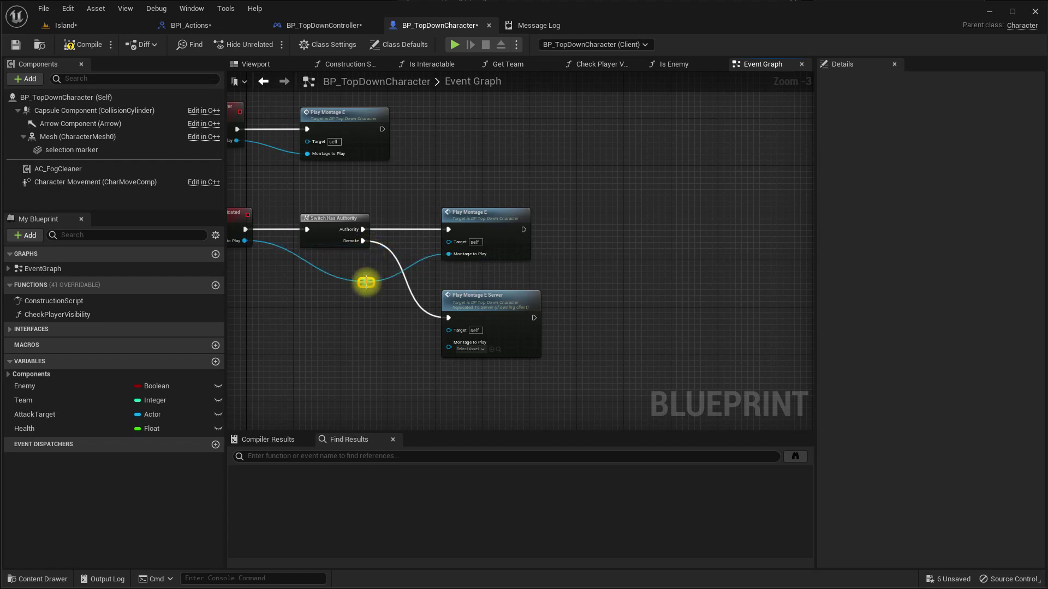
drag(454, 351, 456, 351)
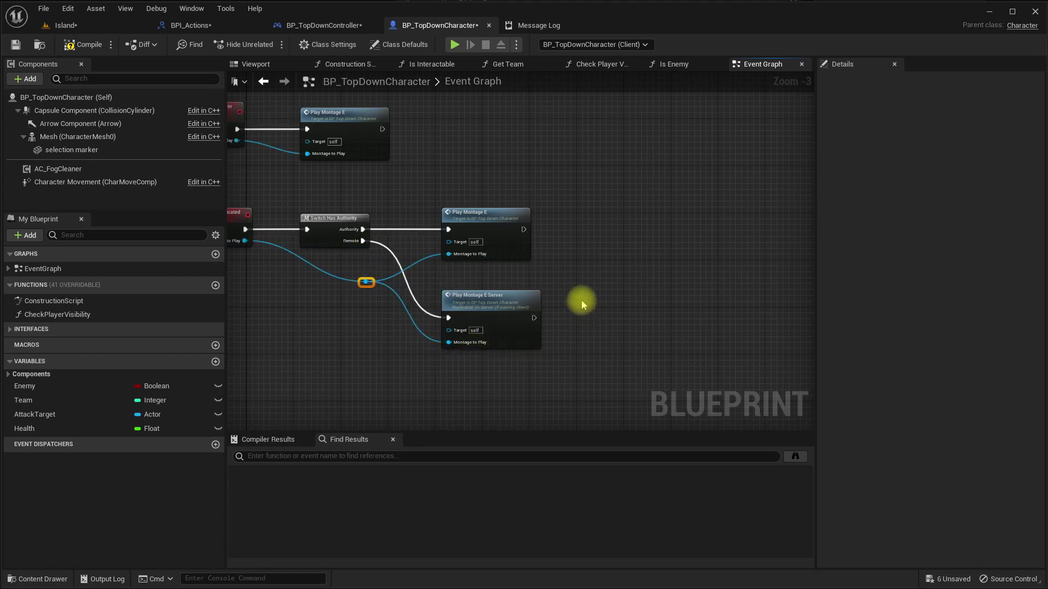
scroll(582, 300, down, 2)
scroll(585, 281, down, 2)
scroll(566, 253, up, 4)
right_drag(565, 253, 541, 197)
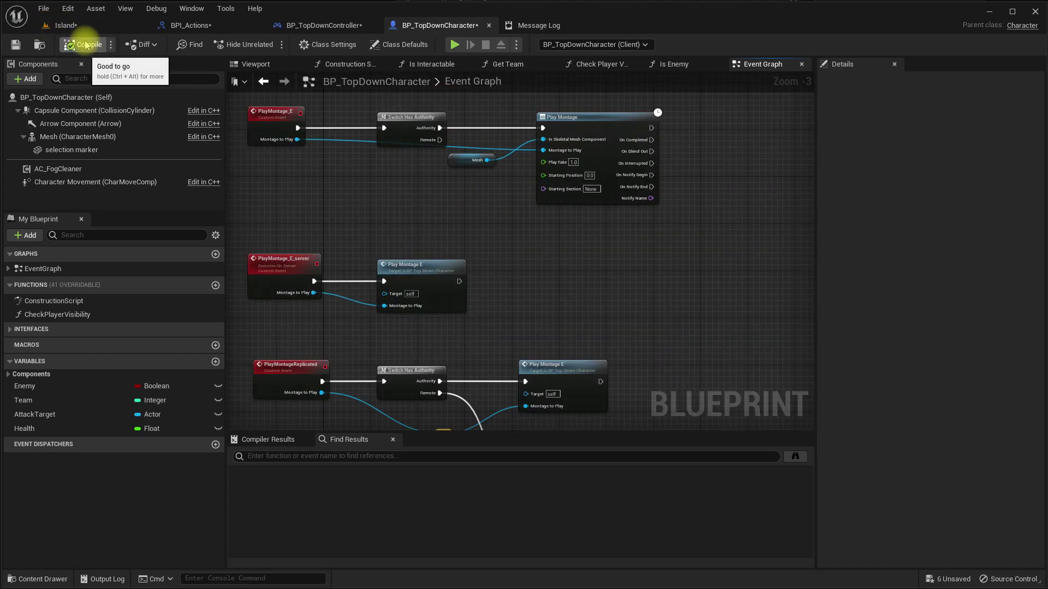
Save all modified assets, dismiss the Save Level As prompt, and go back to BP_TopDownCharacter
key(ctrl+shift+s)
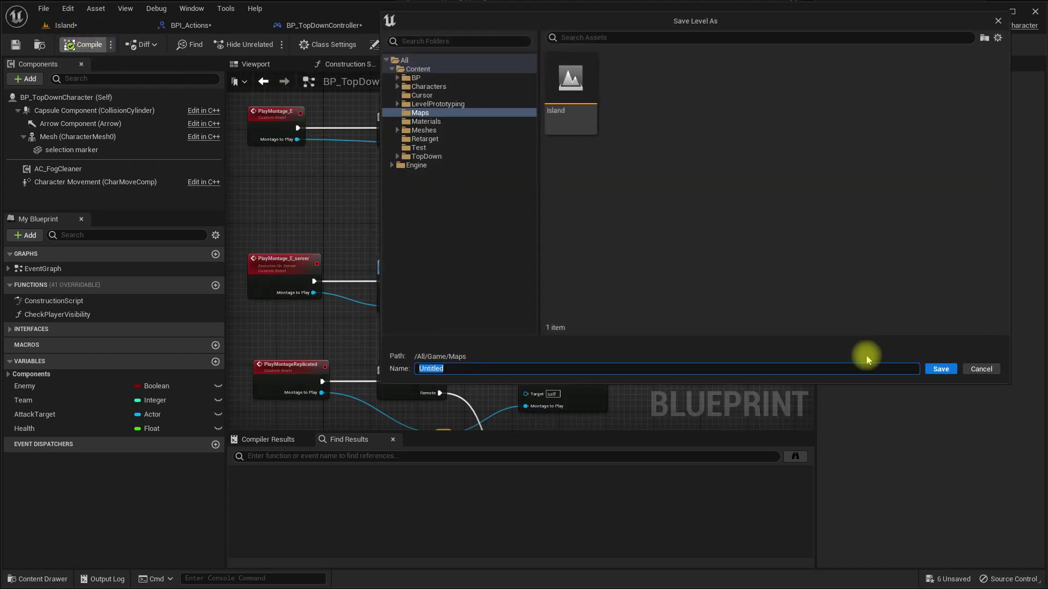
click(970, 374)
scroll(467, 183, down, 2)
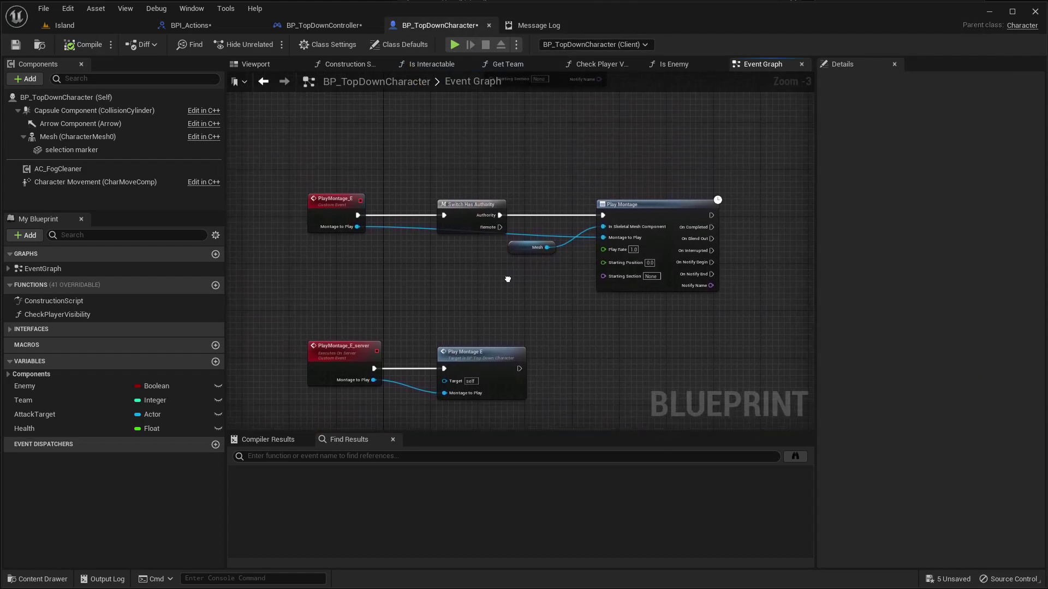
click(64, 25)
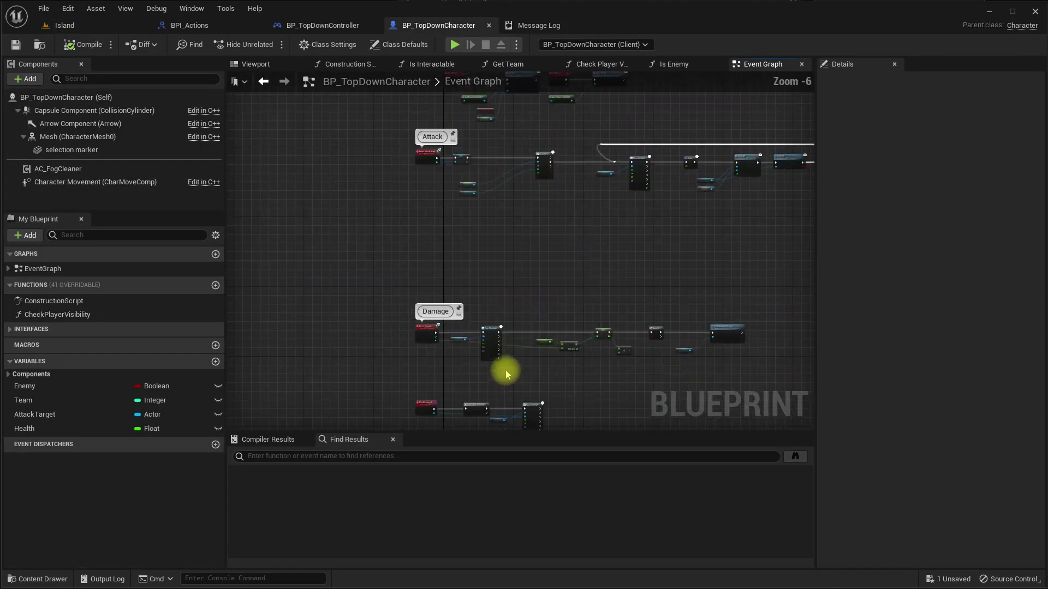
scroll(630, 193, up, 1)
Add a Play Montage Replicated node from the On Success wire and connect it to the Delay
right_drag(631, 214, 562, 265)
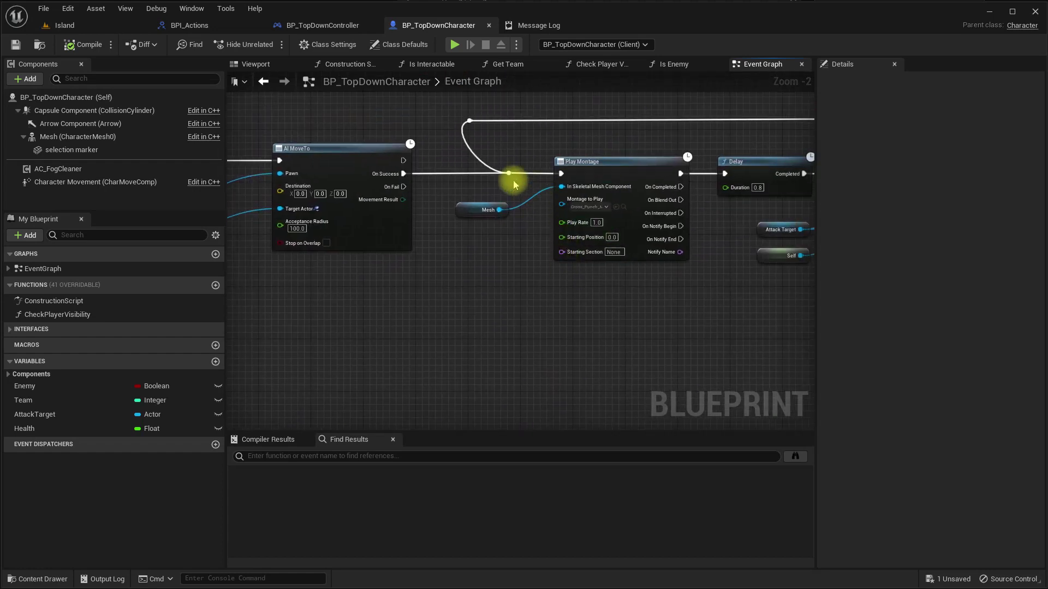
drag(509, 173, 558, 283)
text(pl)
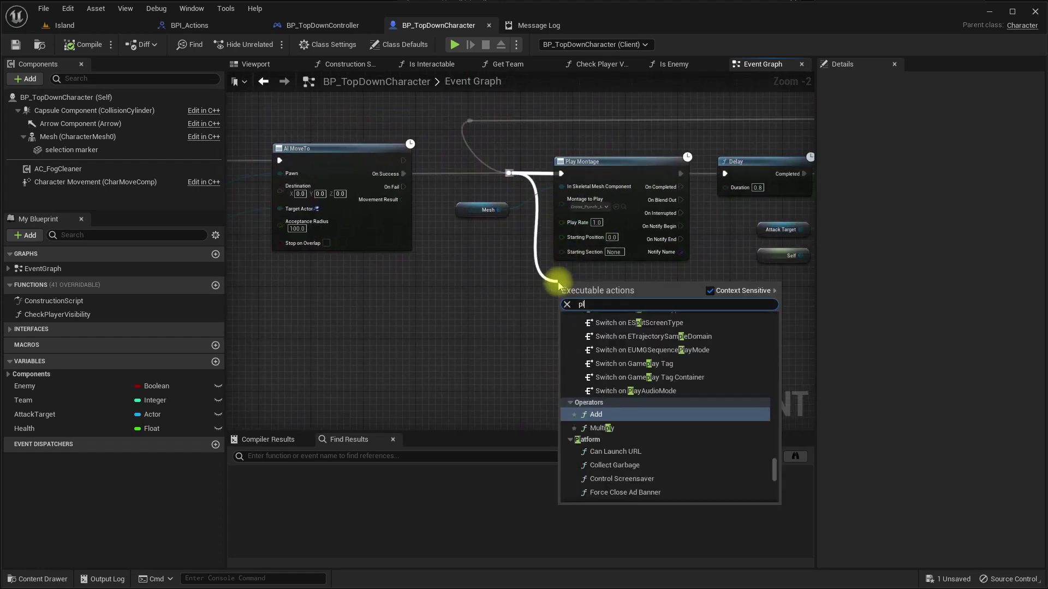
text(aymon)
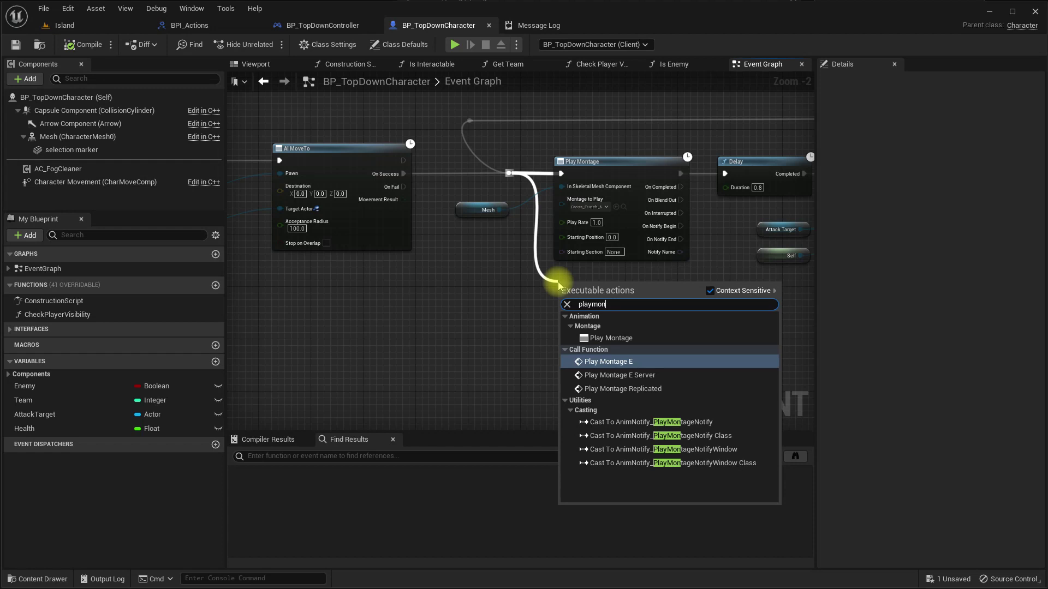
key(Down)
key(Down)
key(Return)
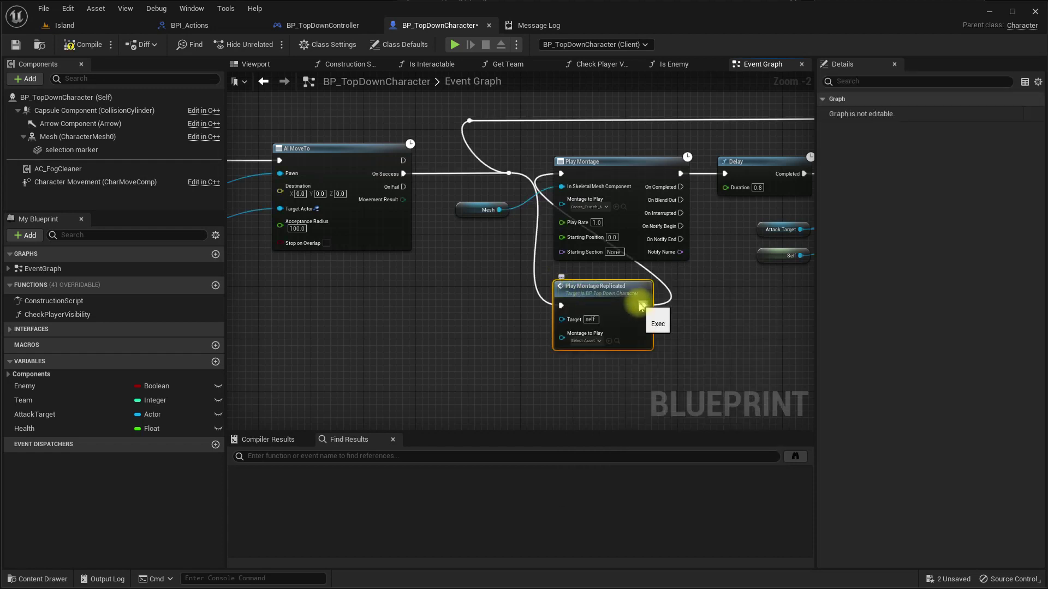
drag(641, 307, 724, 174)
scroll(630, 201, up, 2)
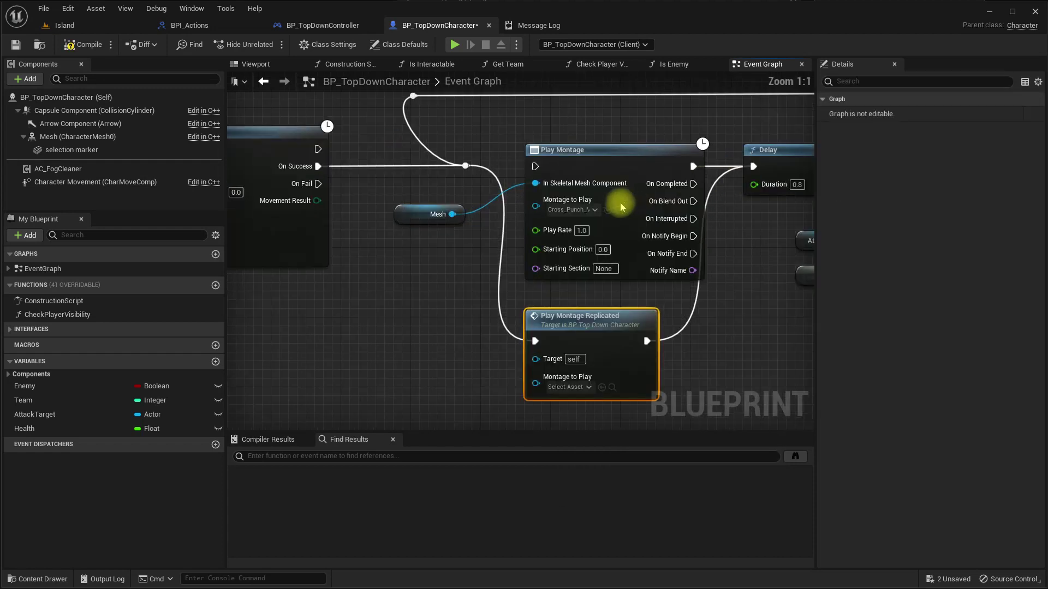
Set Play Montage Replicated's montage input to Cross_Punch_Montage
right_click(540, 218)
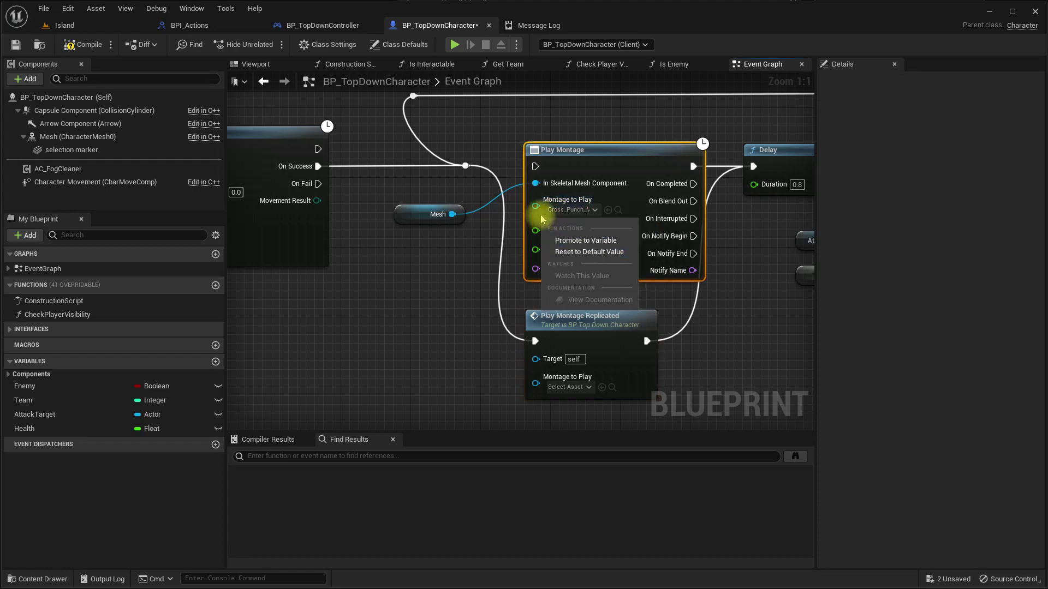
click(540, 218)
right_click(536, 204)
click(538, 203)
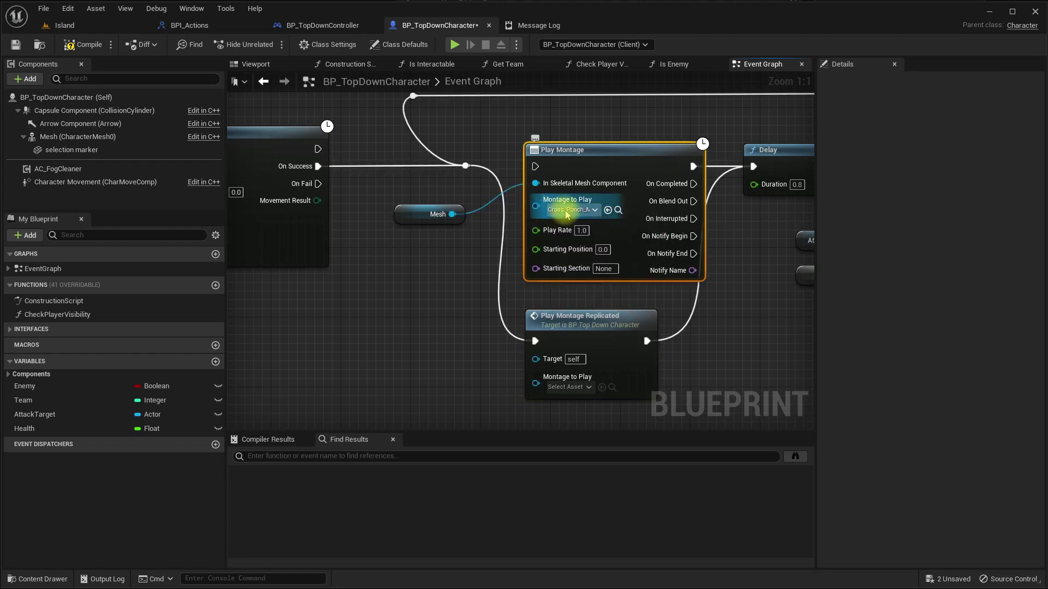
click(616, 209)
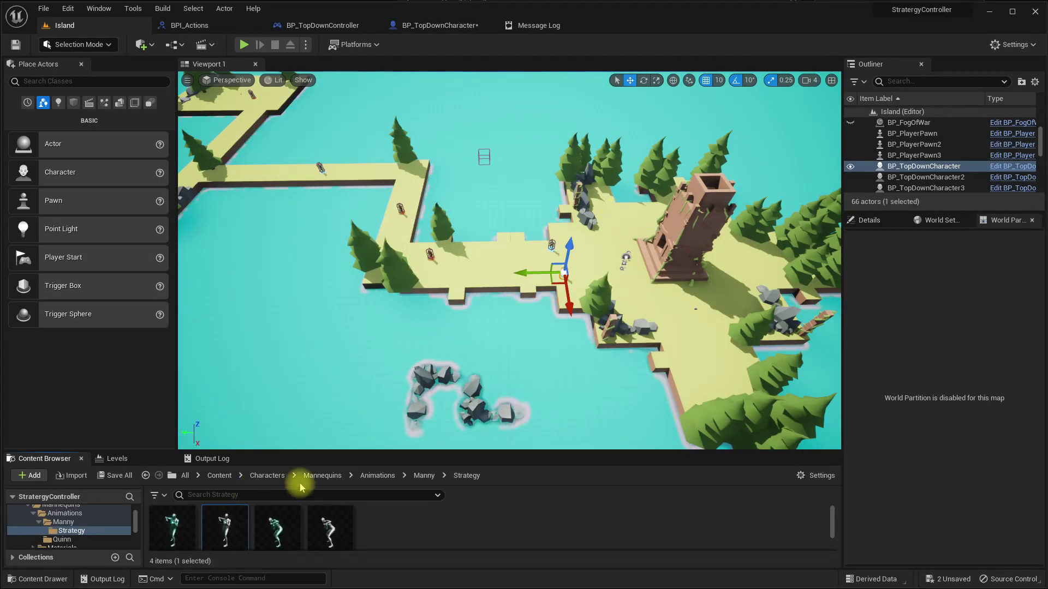
drag(276, 452, 276, 409)
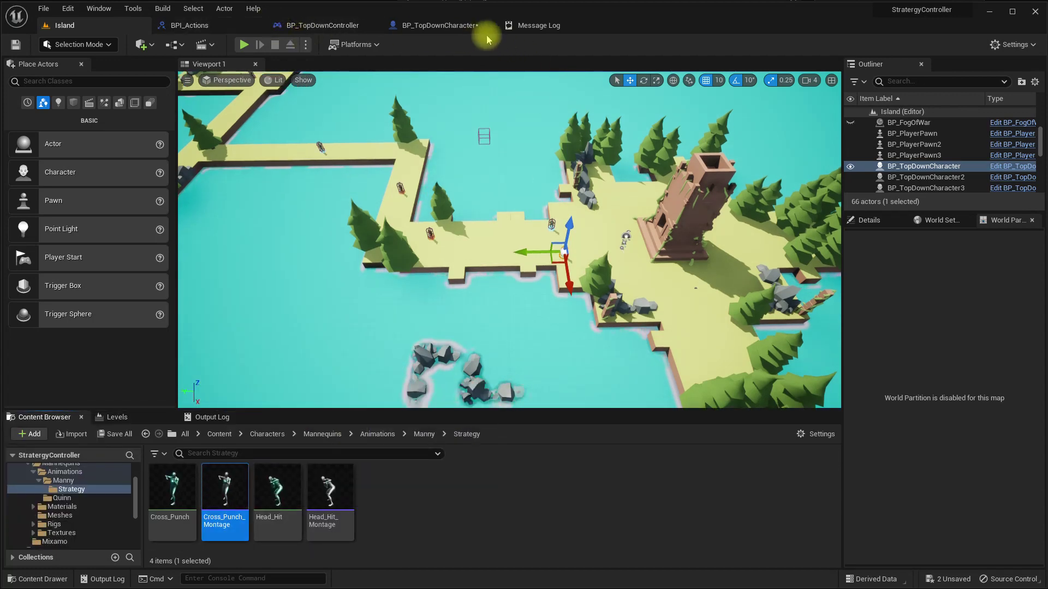
click(473, 26)
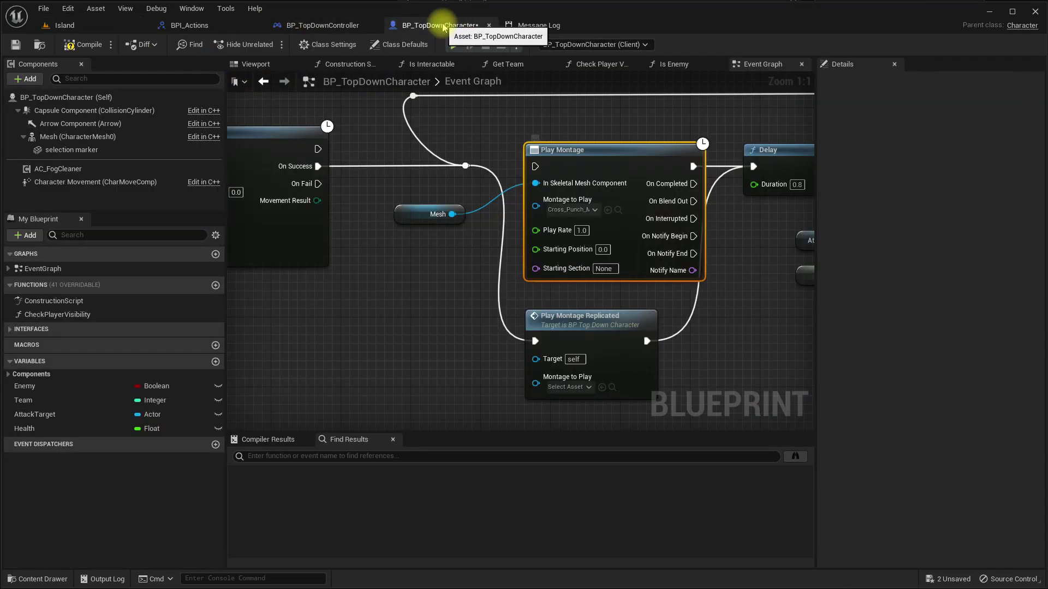
click(601, 386)
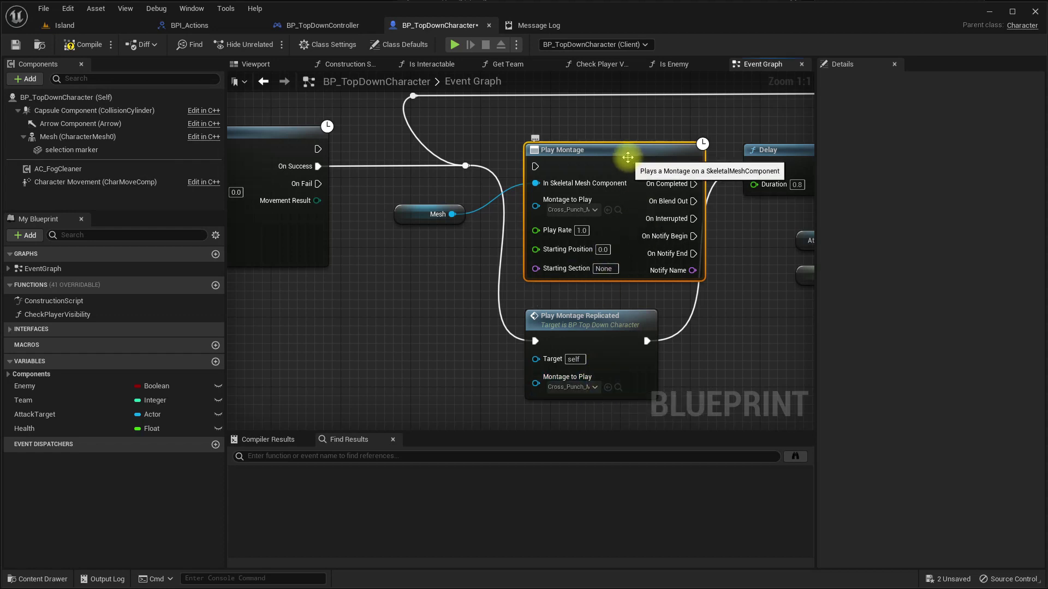
Delete the old Play Montage and Mesh nodes, tidy the success path, and start a test play
key(Delete)
click(432, 214)
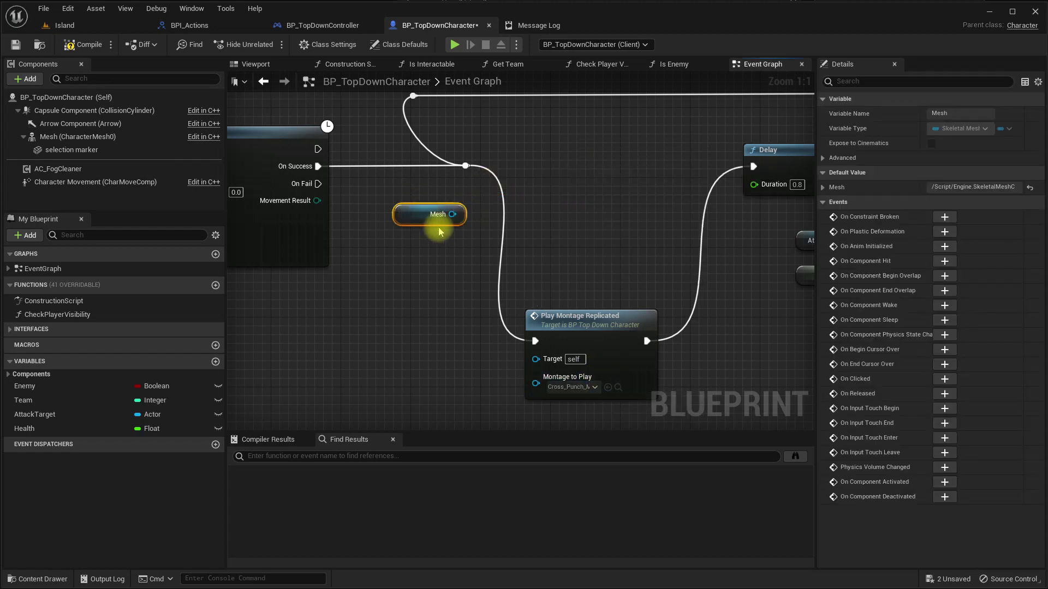
key(Delete)
drag(614, 320, 632, 147)
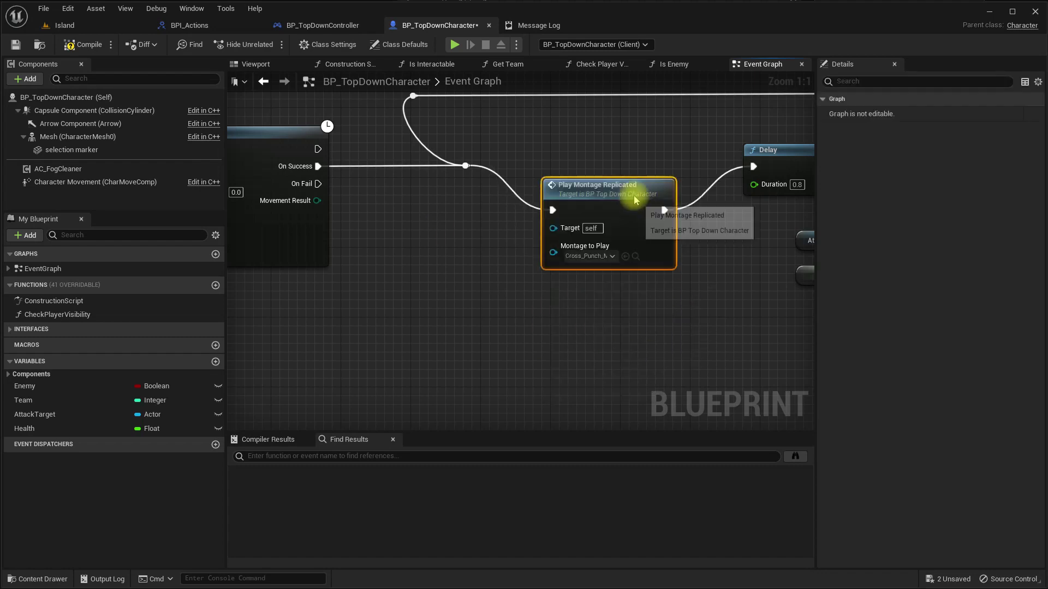
right_drag(694, 331, 604, 325)
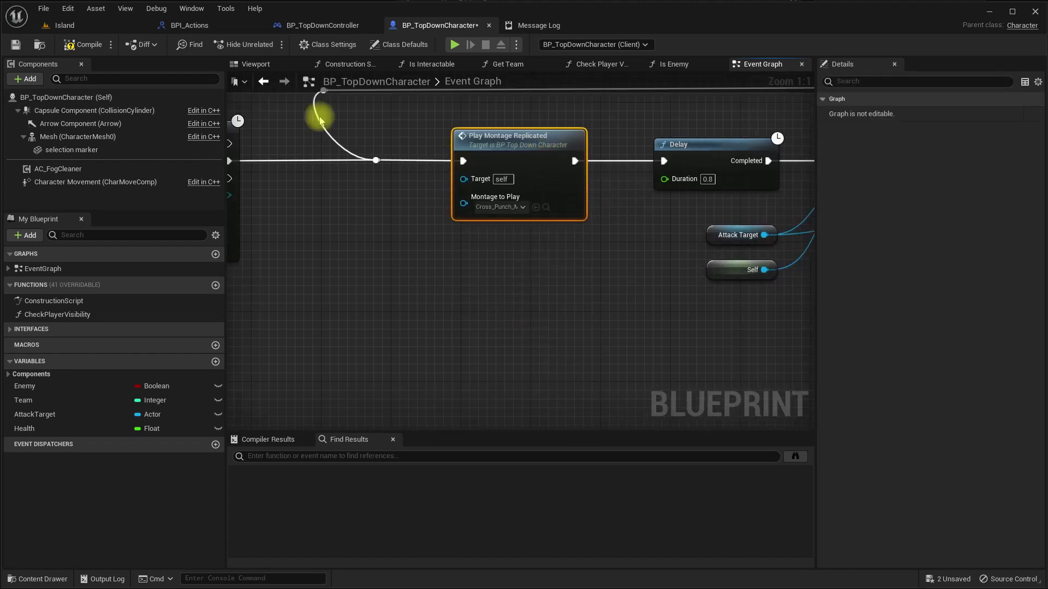
click(66, 25)
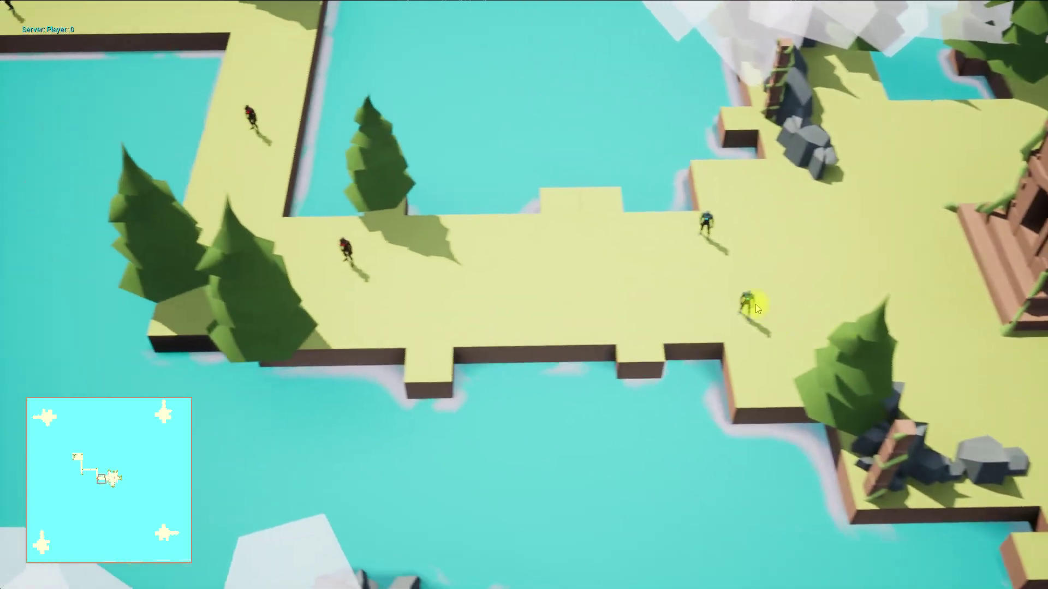
Box-select a character unit on the island during the test play
drag(724, 288, 871, 357)
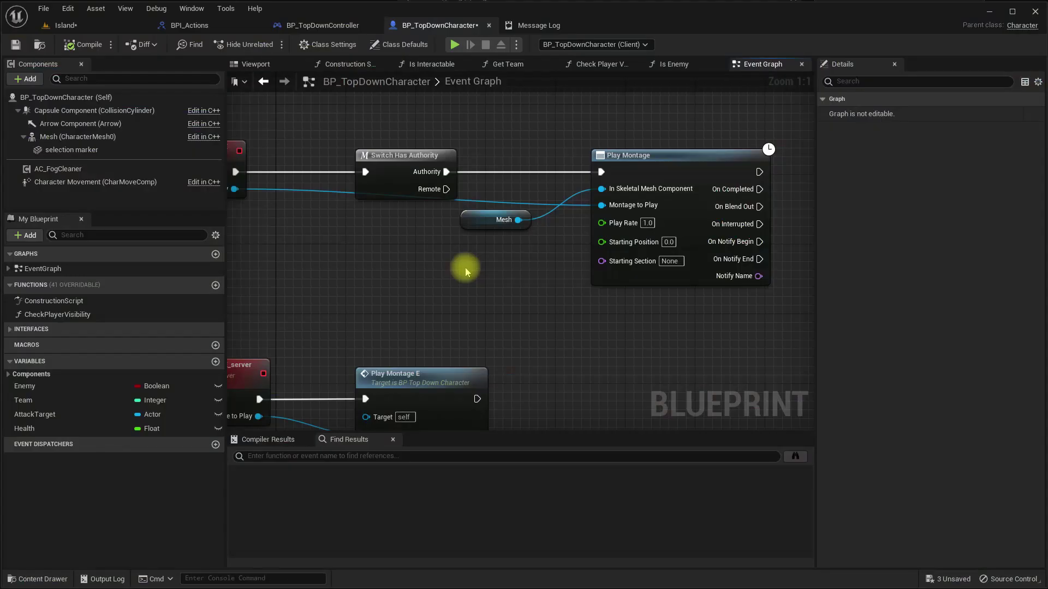
scroll(515, 260, down, 1)
scroll(498, 297, down, 1)
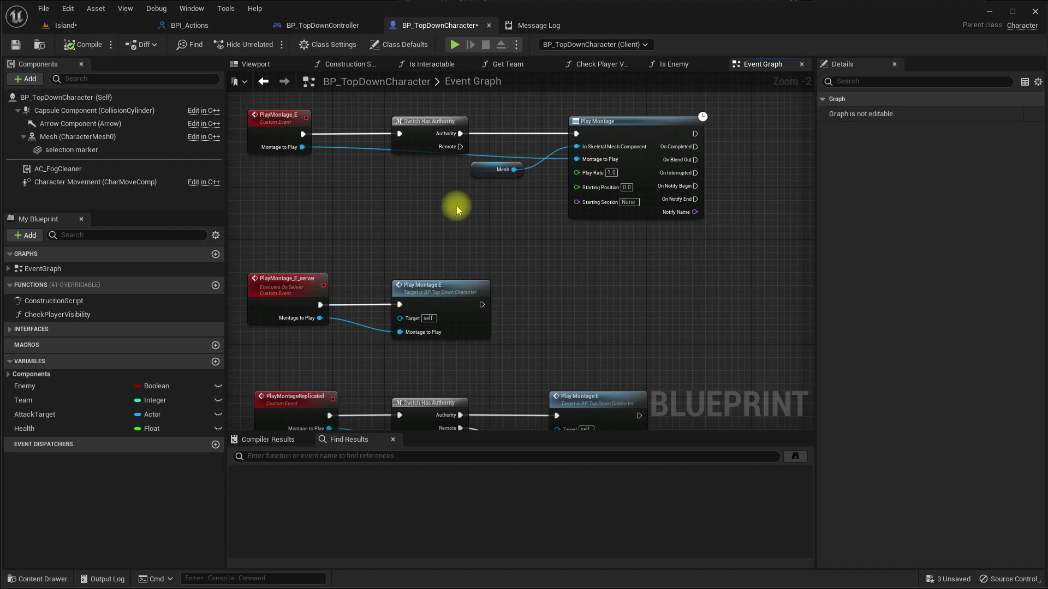
Remove Switch Has Authority and wire PlayMontage_E directly into Play Montage
right_drag(455, 206, 484, 245)
drag(434, 158, 432, 96)
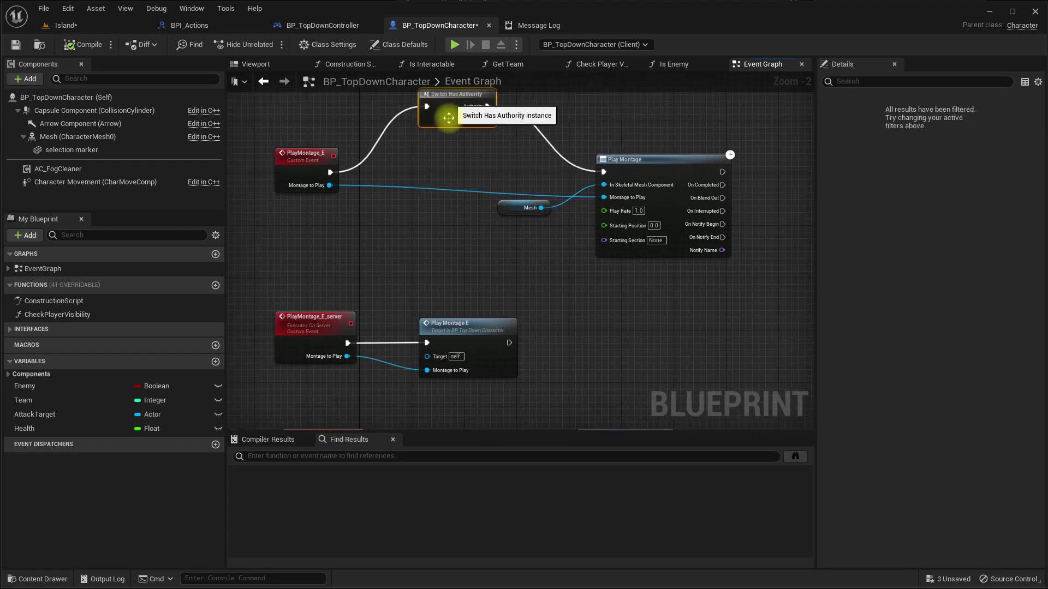
drag(331, 172, 604, 172)
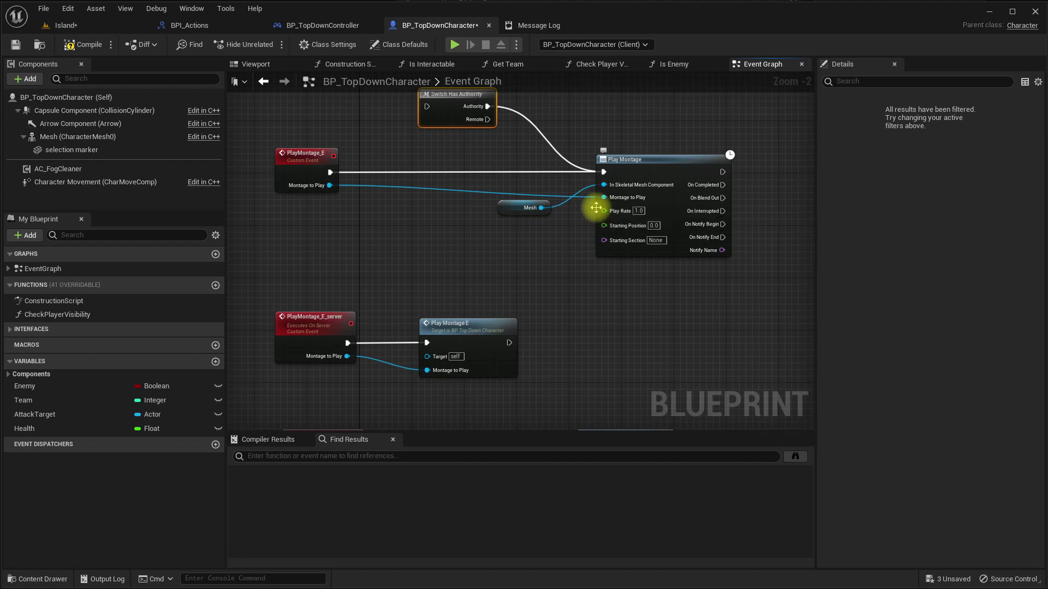
key(Delete)
right_drag(596, 209, 610, 227)
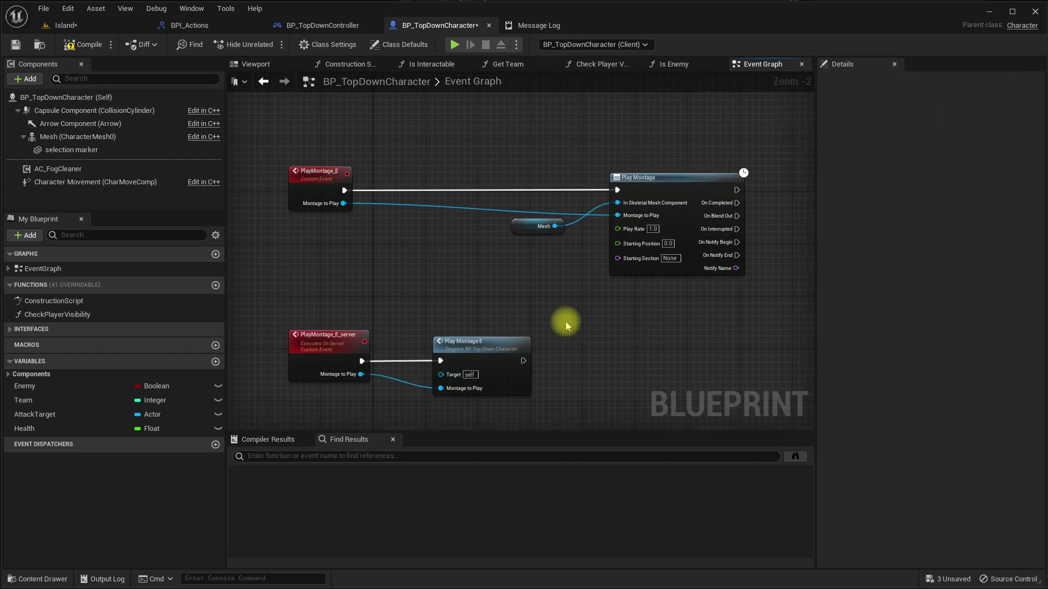
Set PlayMontage_E's replication to Multicast and compile the character Blueprint
click(317, 173)
scroll(348, 201, up, 2)
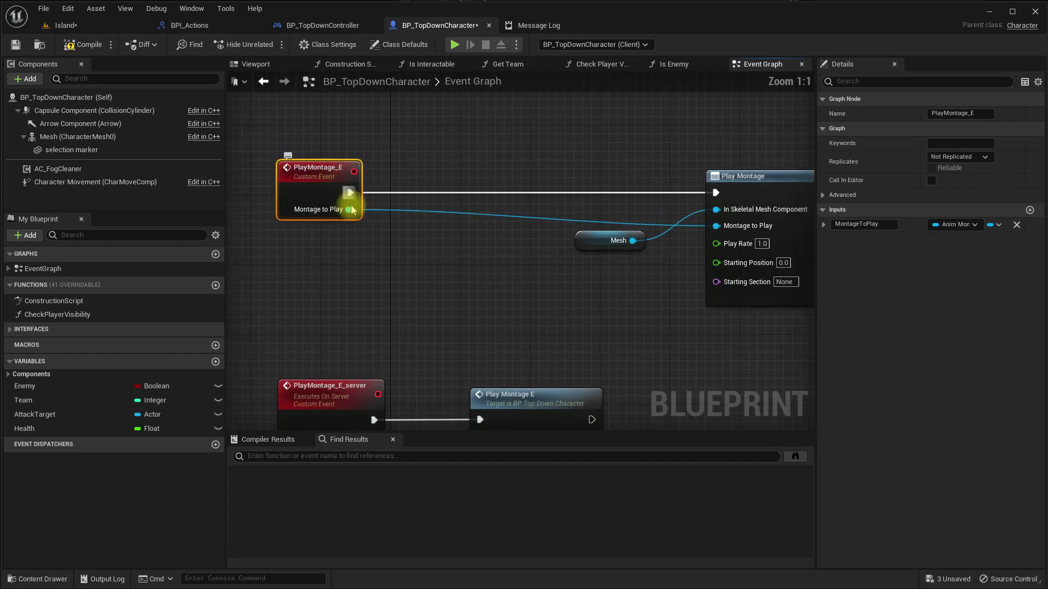
mouse_move(402, 285)
right_down()
mouse_move(549, 271)
mouse_move(519, 327)
right_up()
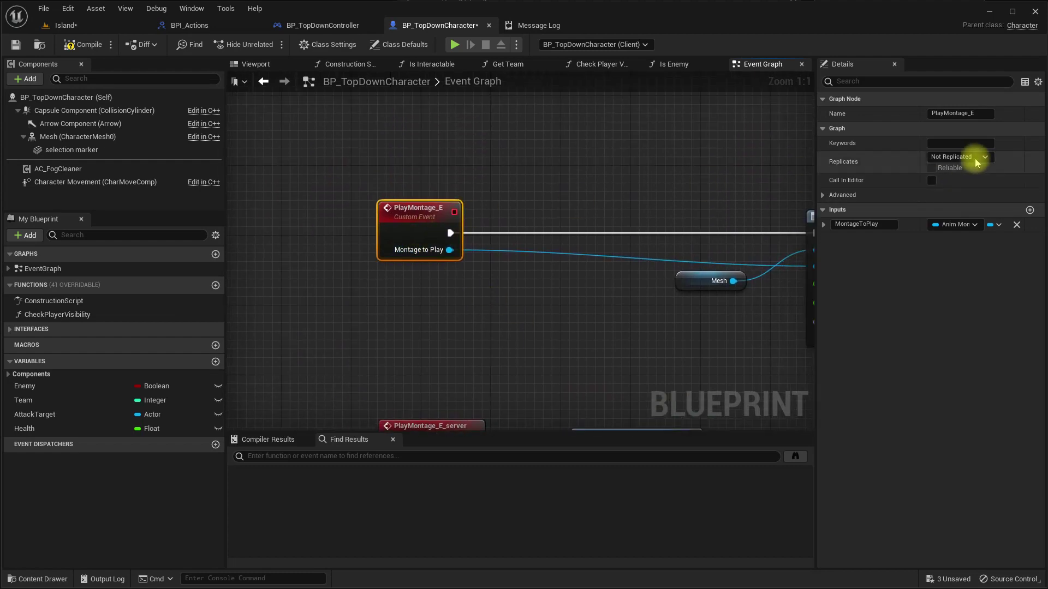
click(950, 157)
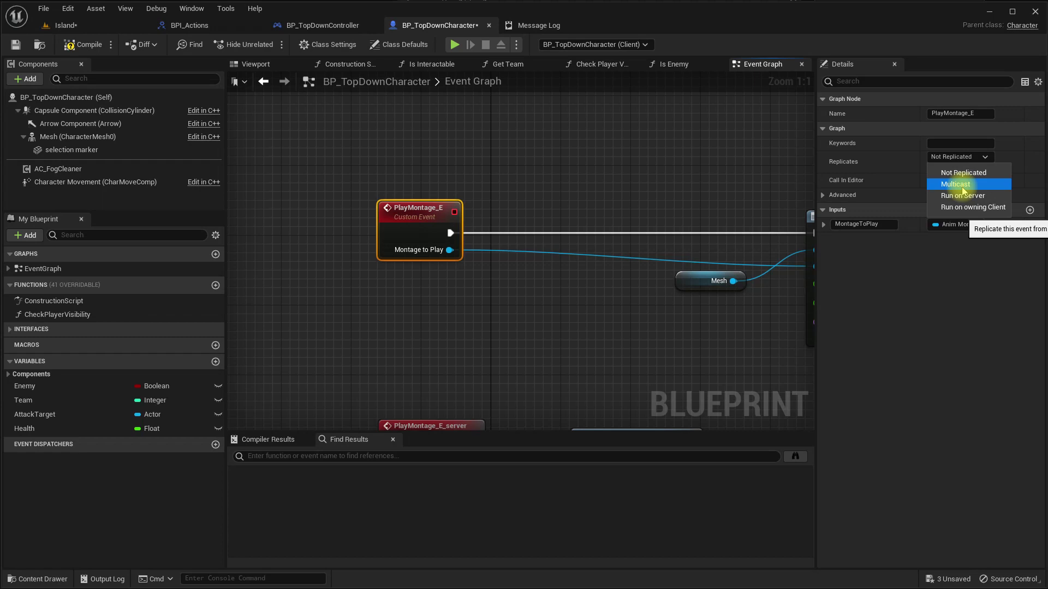
click(957, 185)
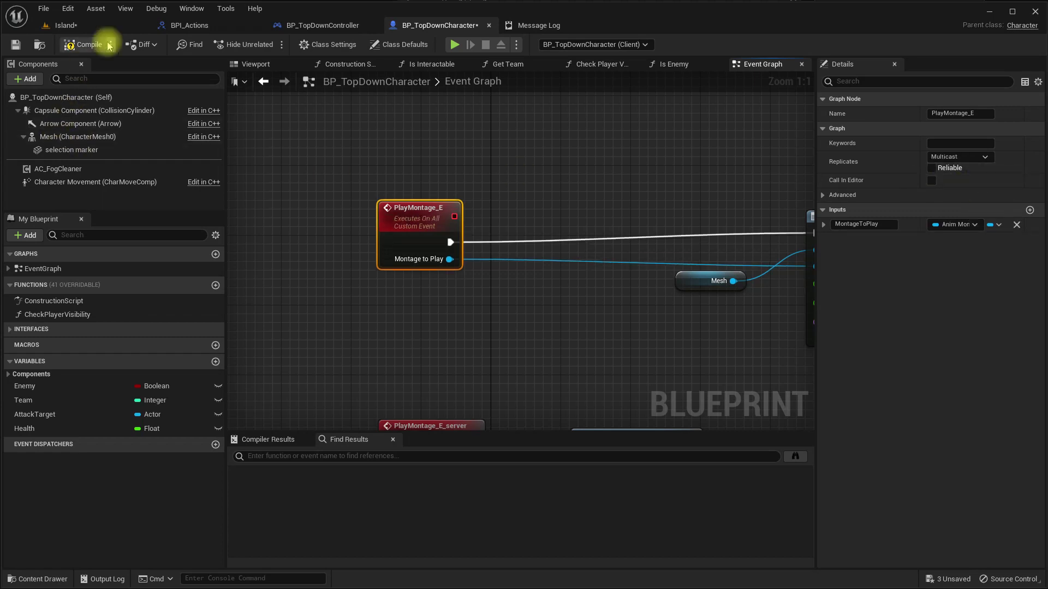
click(88, 47)
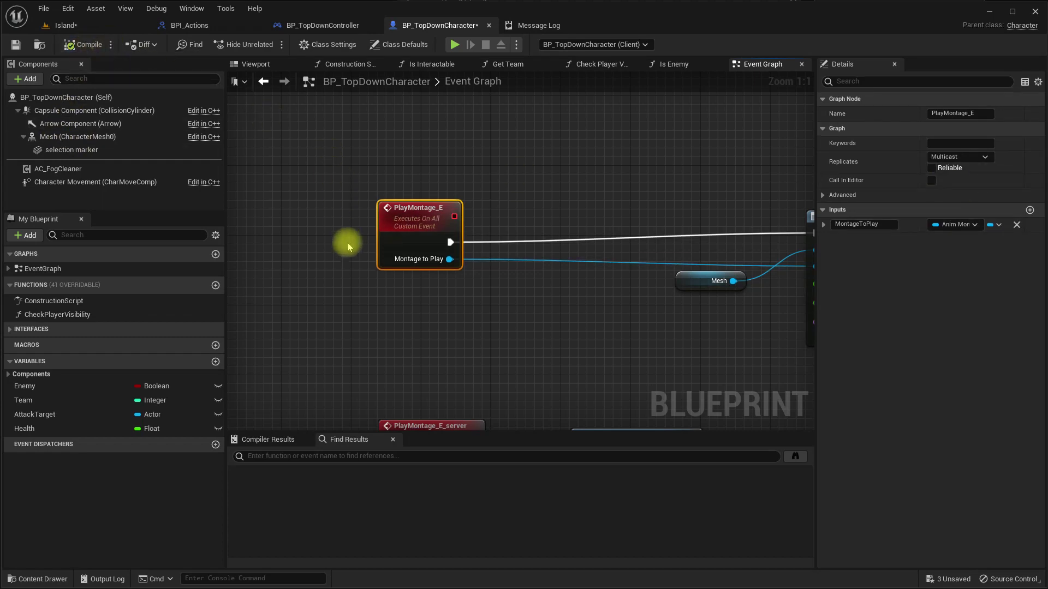
scroll(347, 245, down, 4)
right_drag(398, 298, 414, 186)
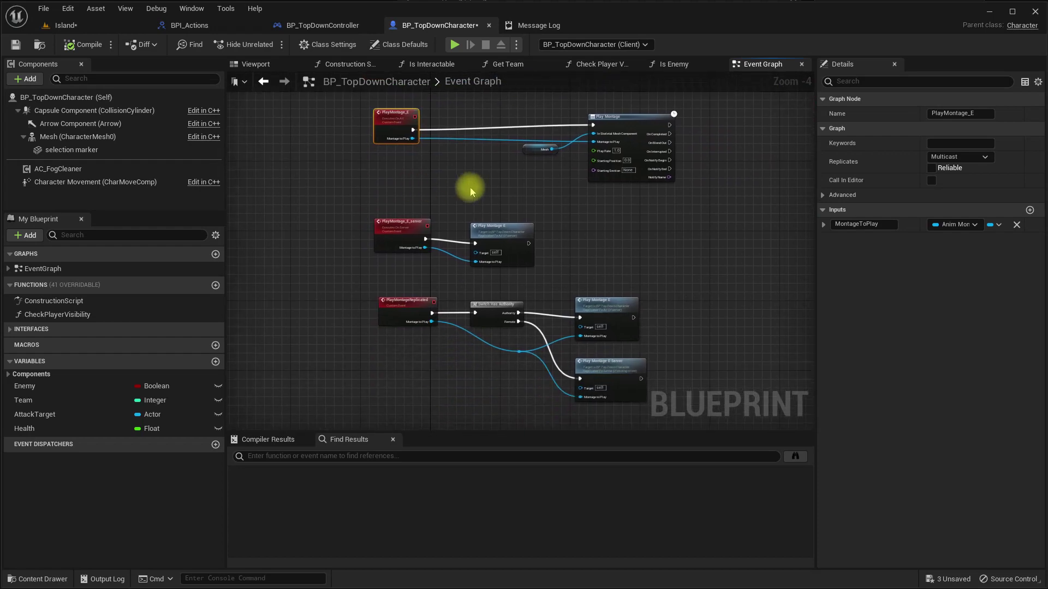
scroll(468, 200, down, 2)
scroll(480, 230, up, 3)
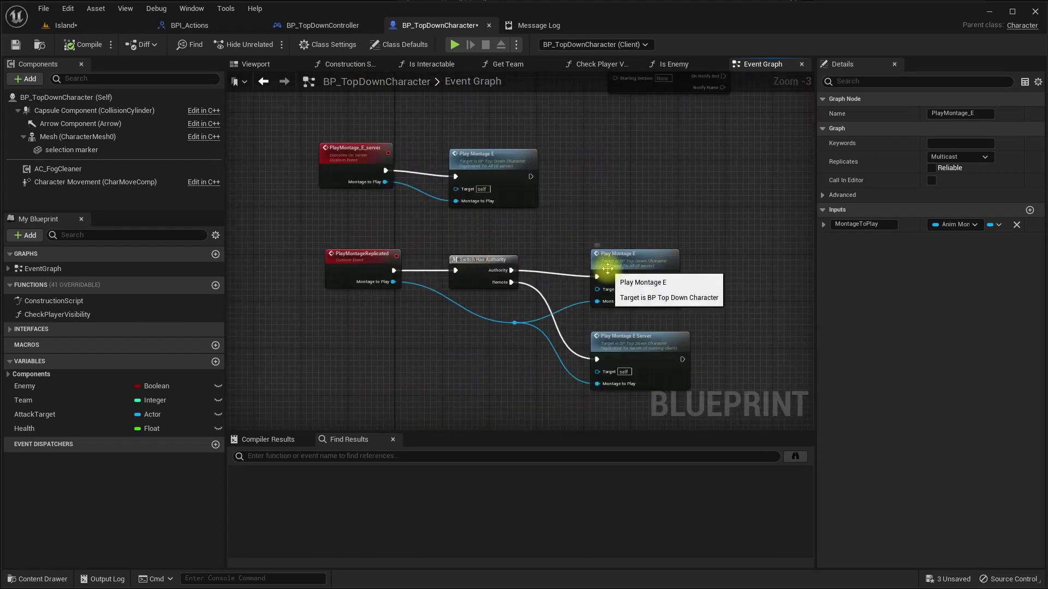
scroll(606, 268, down, 2)
scroll(485, 204, up, 3)
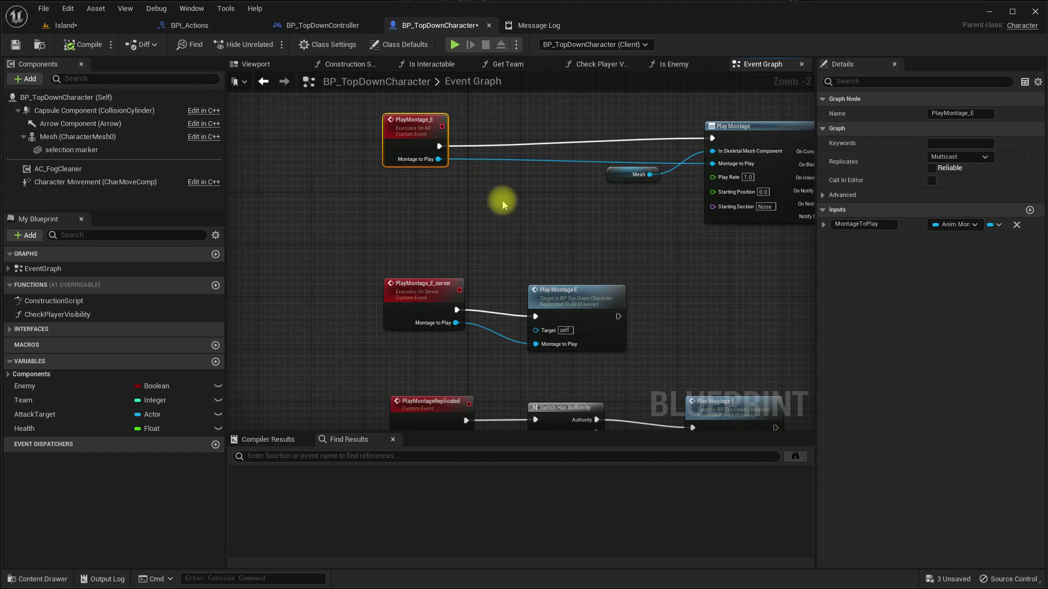
Test-play attacks in the Island level, then stop and restore the full editor layout
click(65, 25)
right_drag(533, 236, 538, 237)
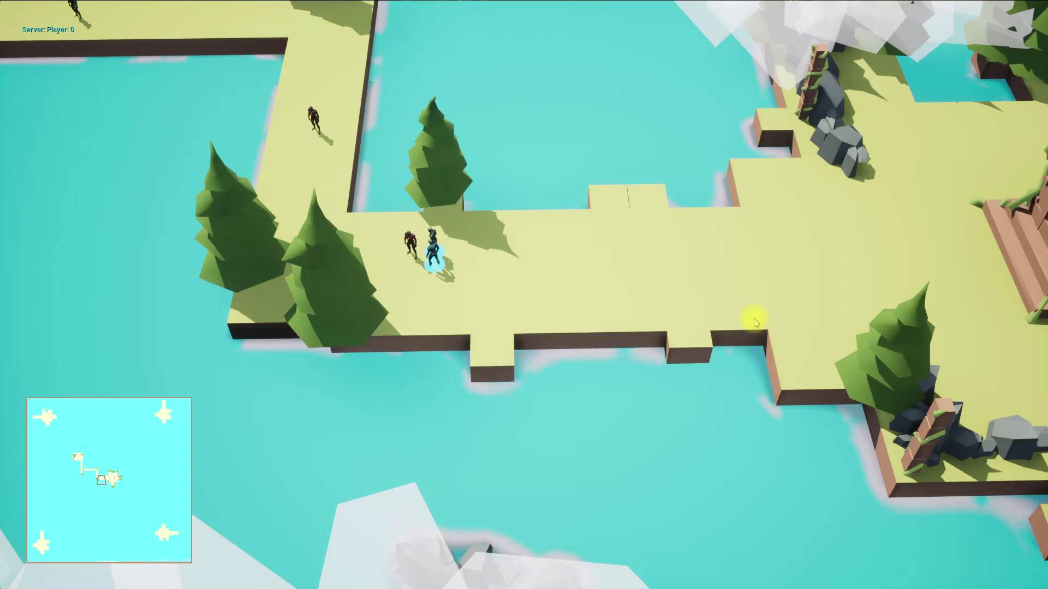
key(Escape)
key(F11)
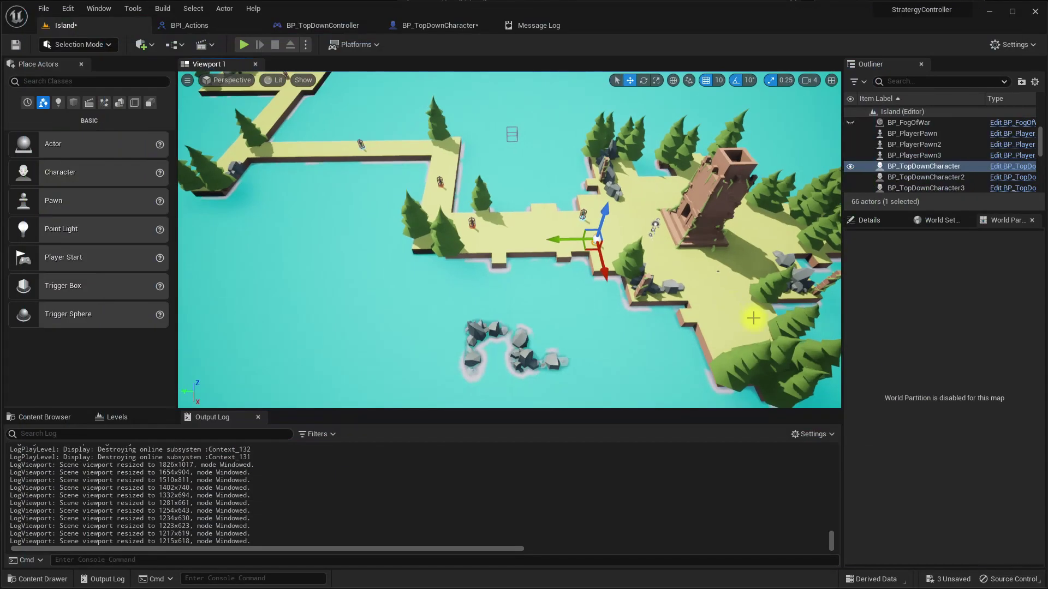
Review the Command Characters nodes in the BP_TopDownController graph
click(311, 25)
right_drag(637, 320, 608, 339)
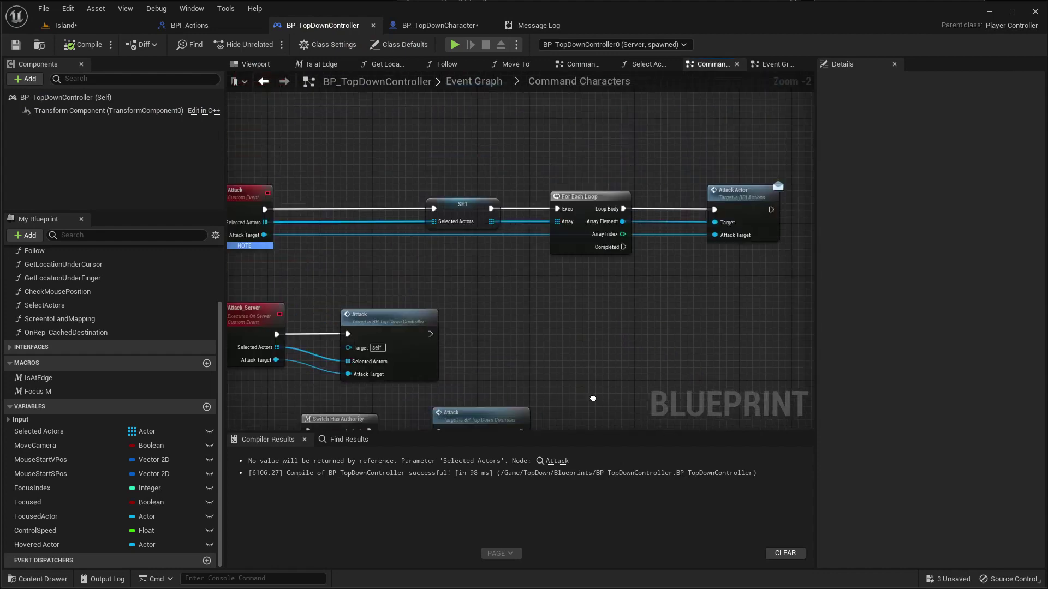
scroll(620, 235, down, 3)
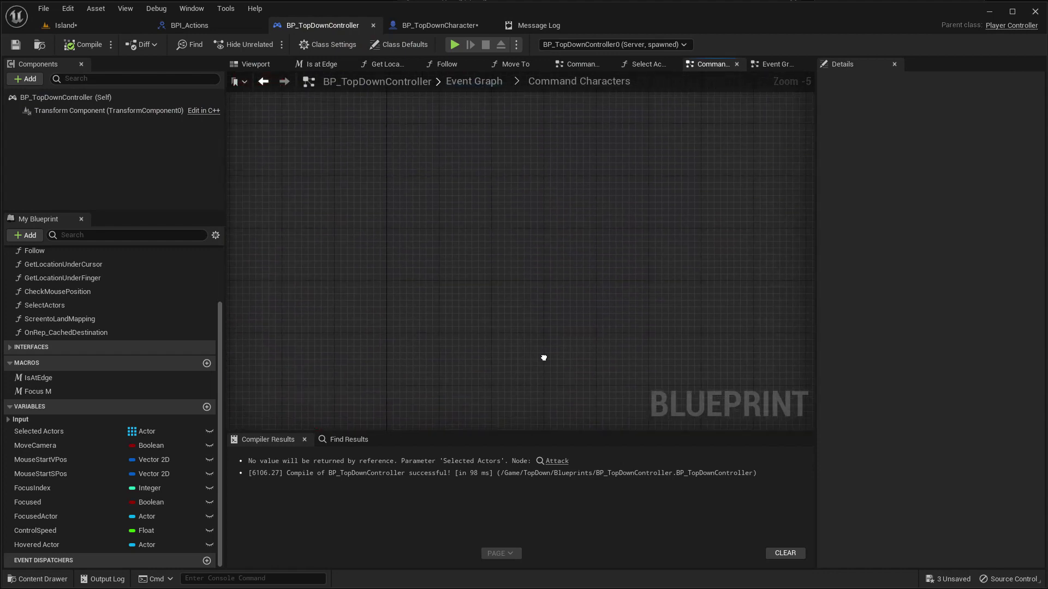
right_drag(543, 357, 597, 311)
scroll(597, 311, down, 3)
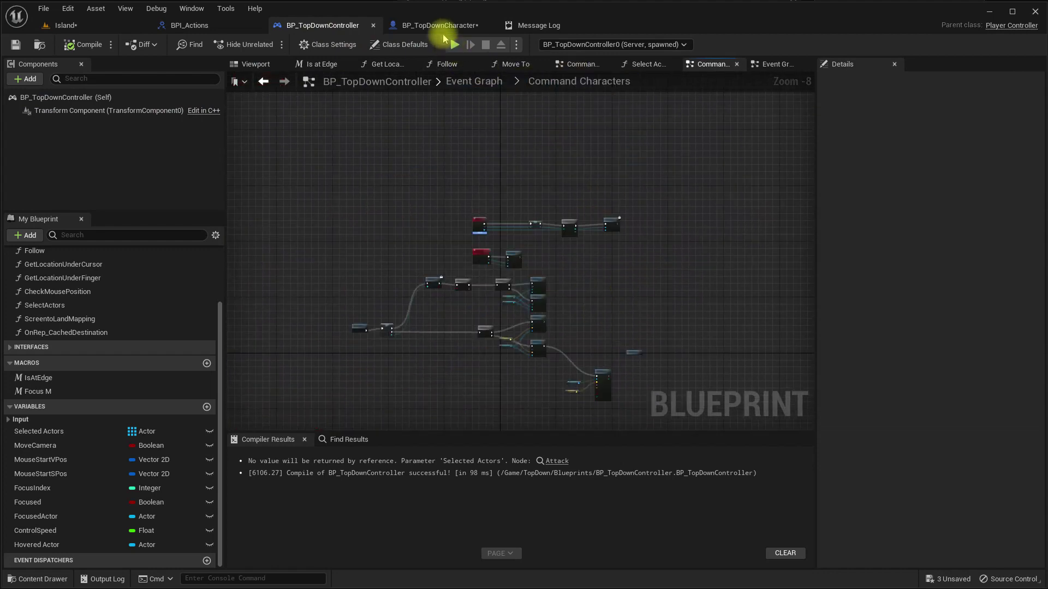
Look over BP_TopDownCharacter's Play Montage Replicated, Delay, Damage, Is Dead and Branch nodes
click(440, 25)
right_drag(685, 206, 304, 240)
scroll(442, 243, down, 2)
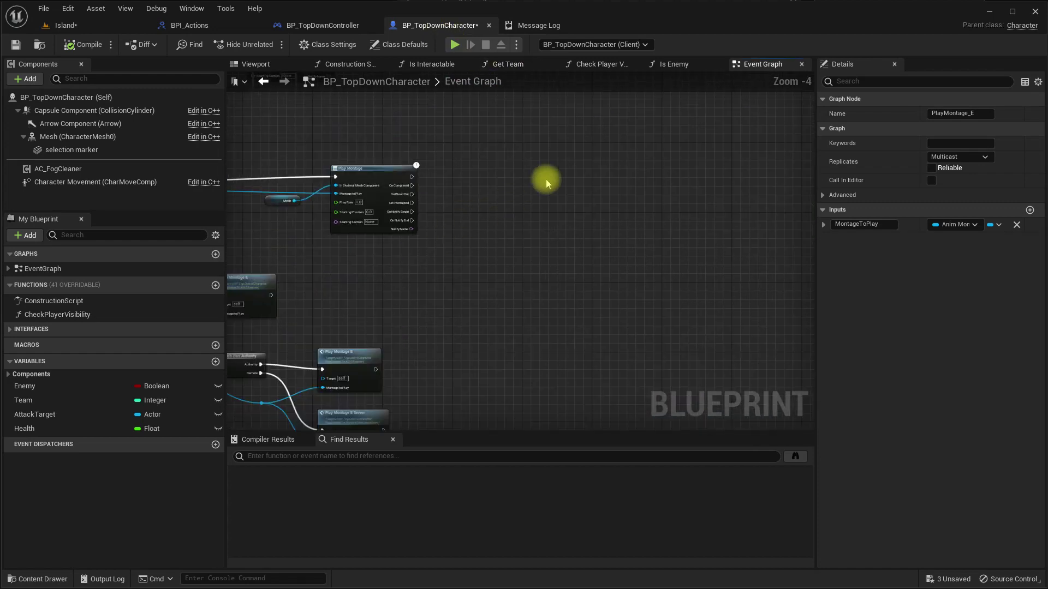
right_drag(543, 180, 569, 383)
scroll(401, 345, up, 2)
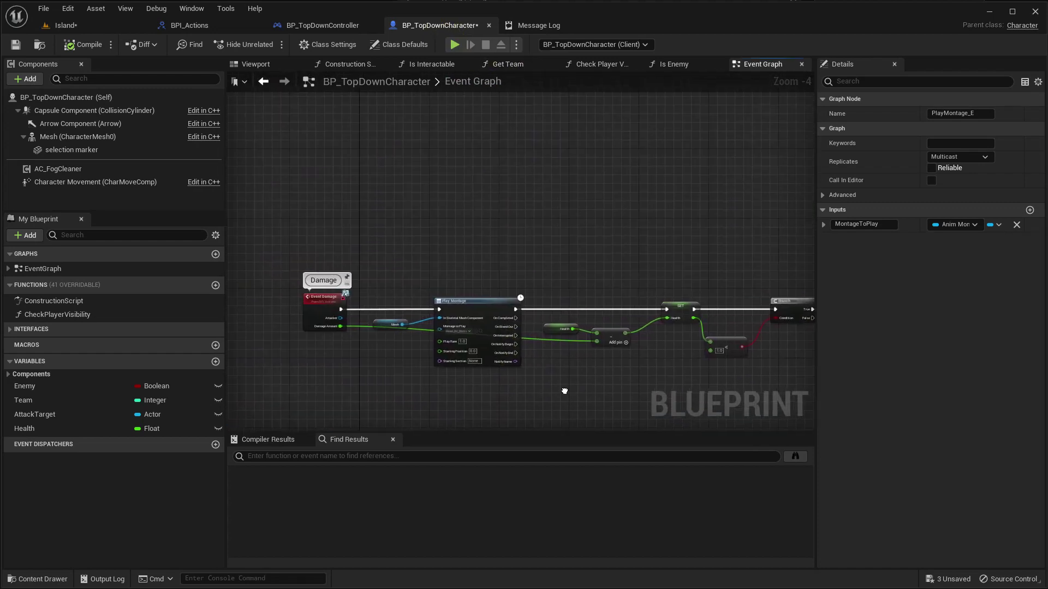
scroll(524, 227, up, 1)
scroll(480, 287, up, 1)
scroll(480, 286, down, 4)
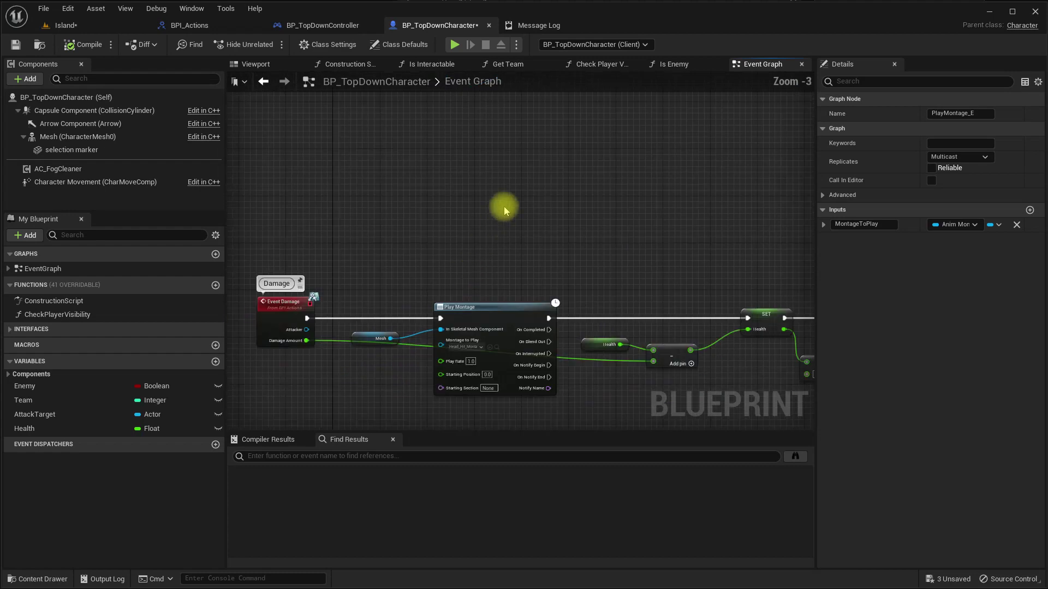
mouse_move(503, 210)
right_down()
mouse_move(631, 281)
mouse_move(242, 281)
right_up()
click(426, 168)
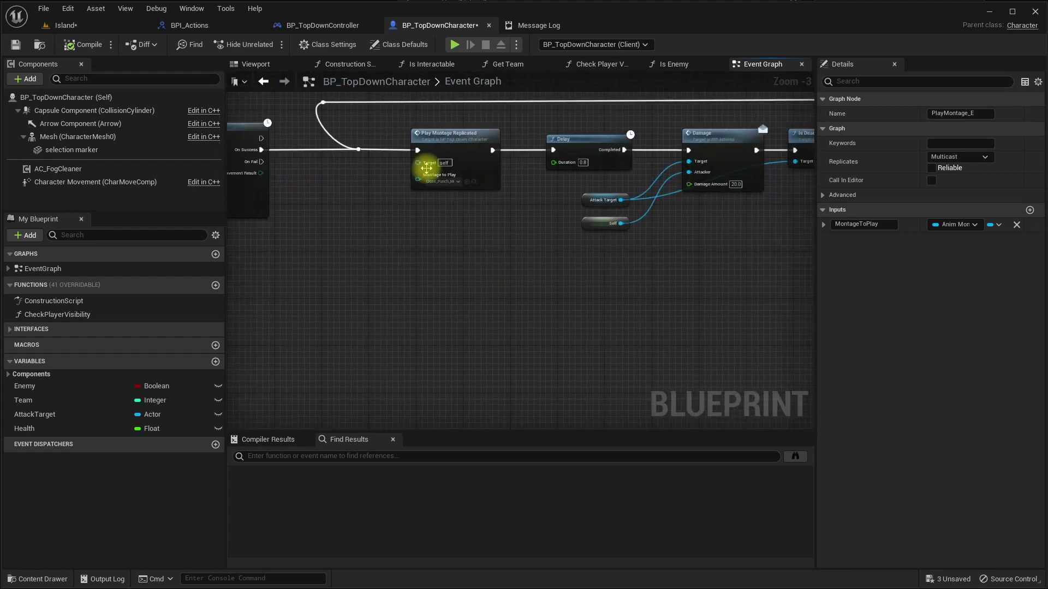
right_drag(699, 187, 516, 187)
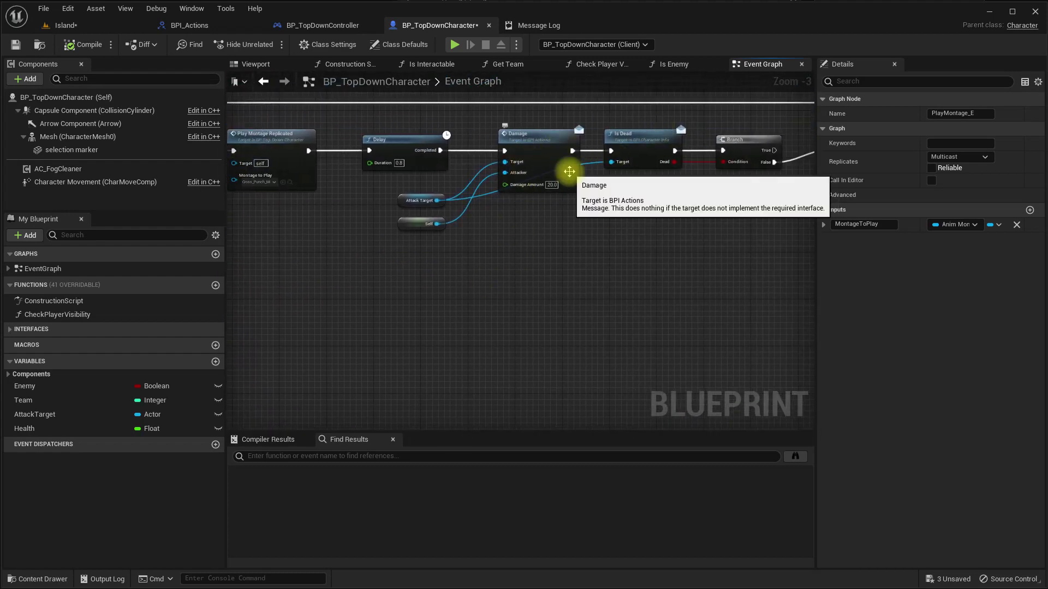
scroll(578, 279, down, 4)
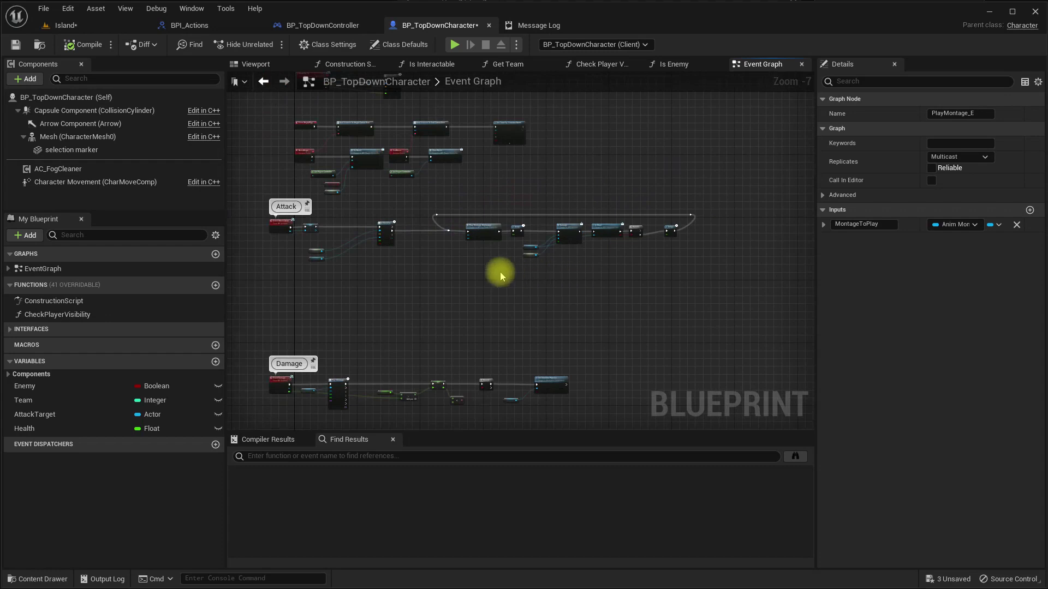
scroll(531, 201, up, 4)
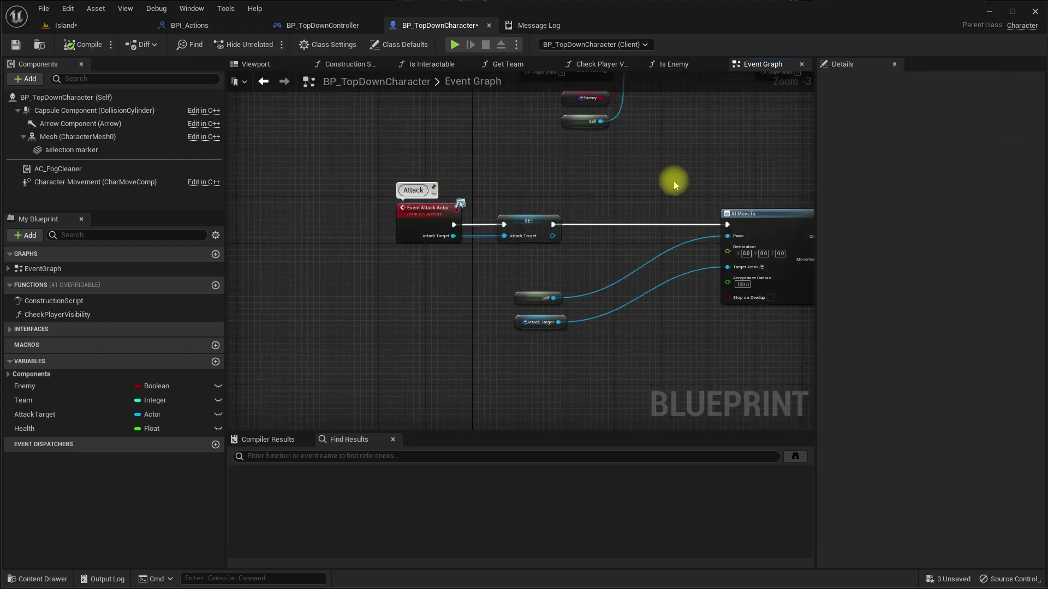
scroll(437, 175, down, 1)
scroll(455, 173, down, 2)
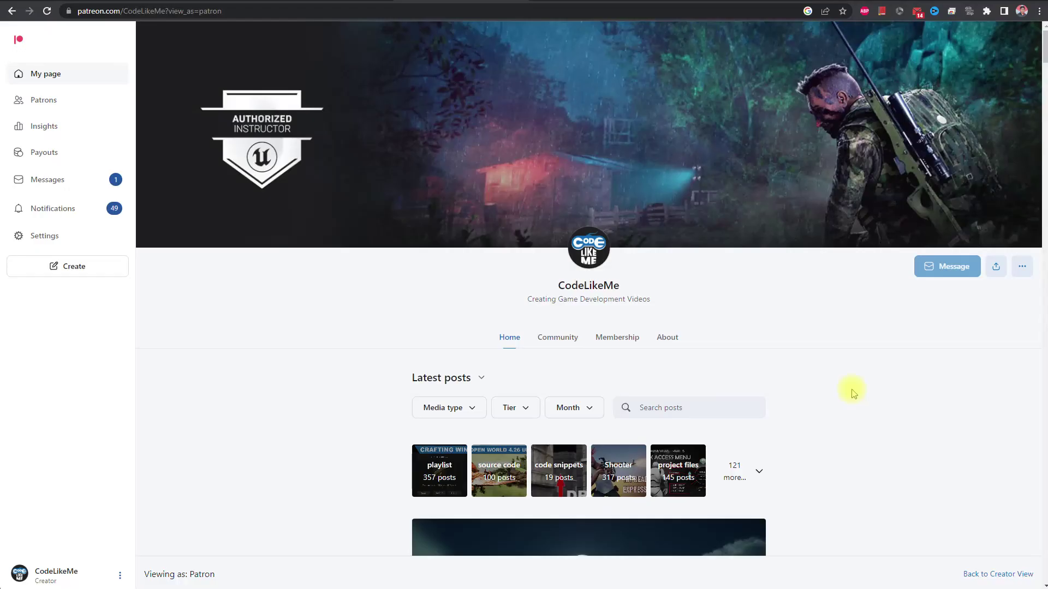
scroll(851, 391, down, 3)
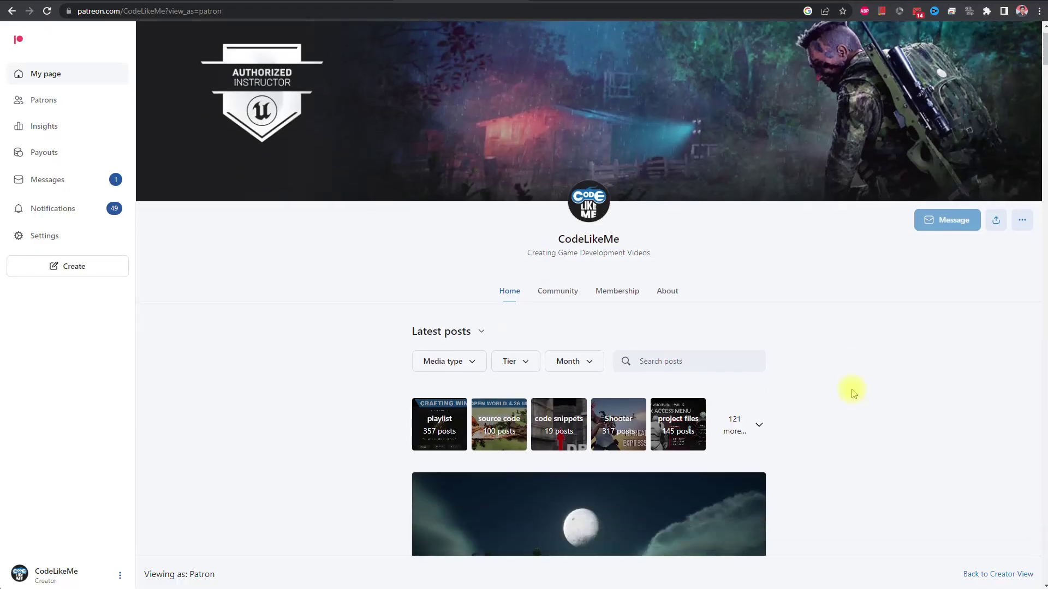
scroll(851, 392, down, 2)
scroll(851, 391, down, 2)
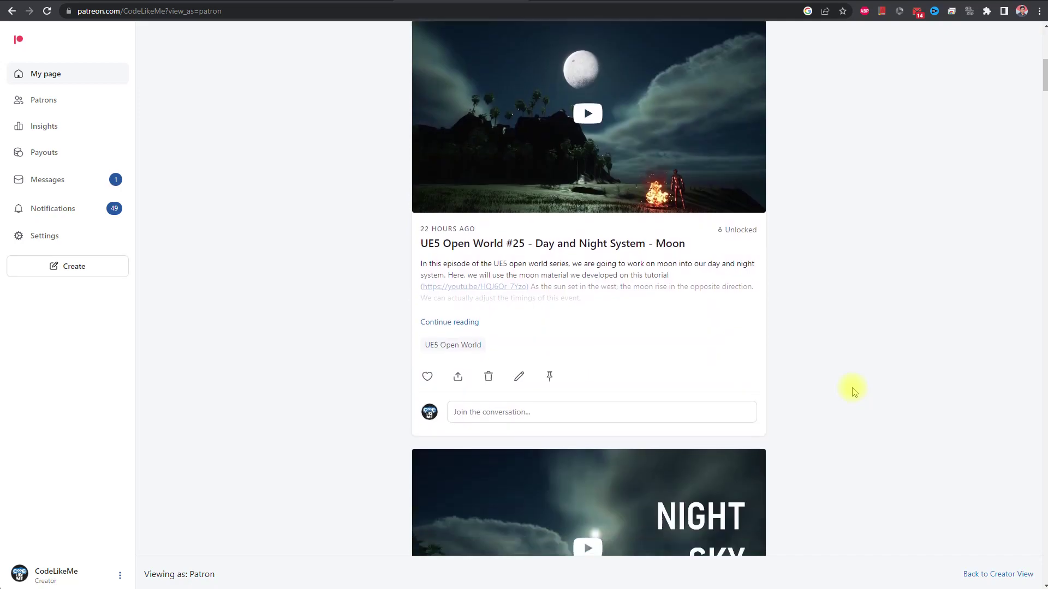
scroll(851, 391, down, 3)
scroll(852, 391, down, 2)
scroll(851, 391, down, 4)
scroll(852, 391, down, 4)
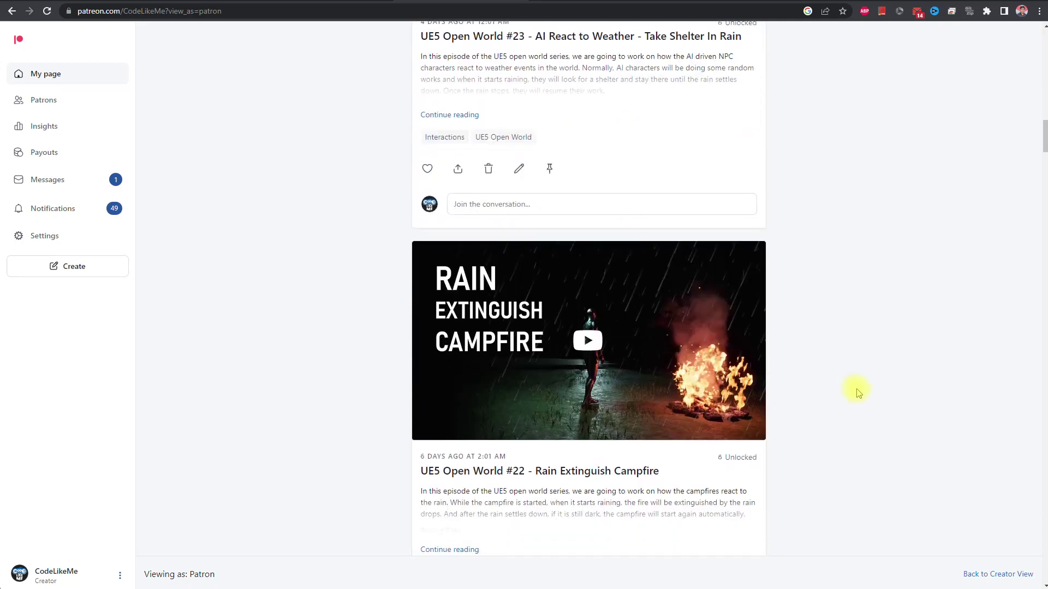
scroll(856, 392, down, 3)
scroll(860, 392, down, 3)
scroll(861, 392, down, 3)
scroll(862, 391, down, 3)
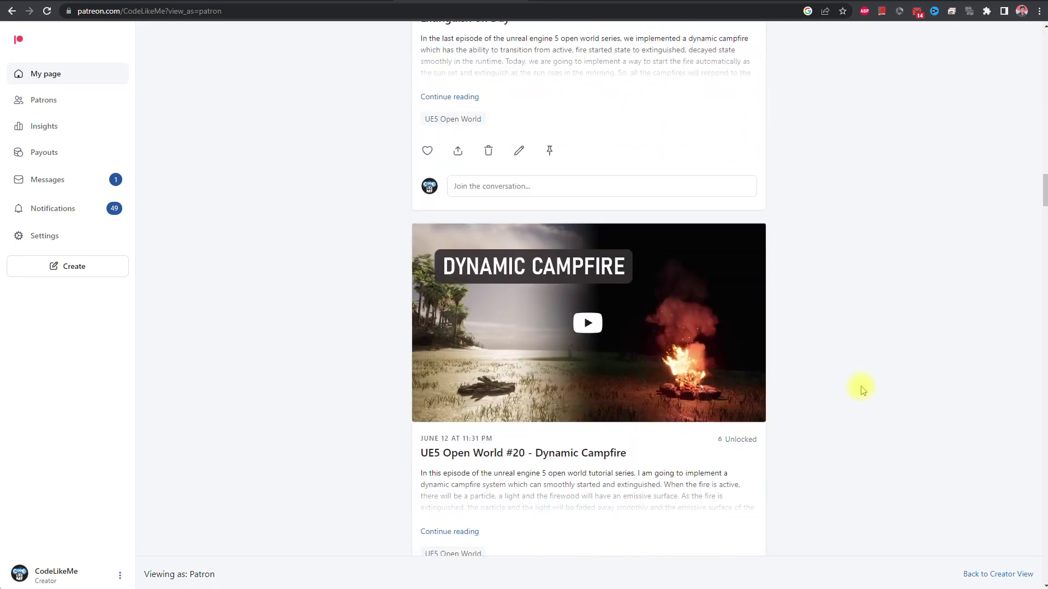
scroll(862, 389, down, 3)
scroll(864, 387, down, 3)
scroll(862, 387, down, 3)
scroll(862, 387, down, 3)
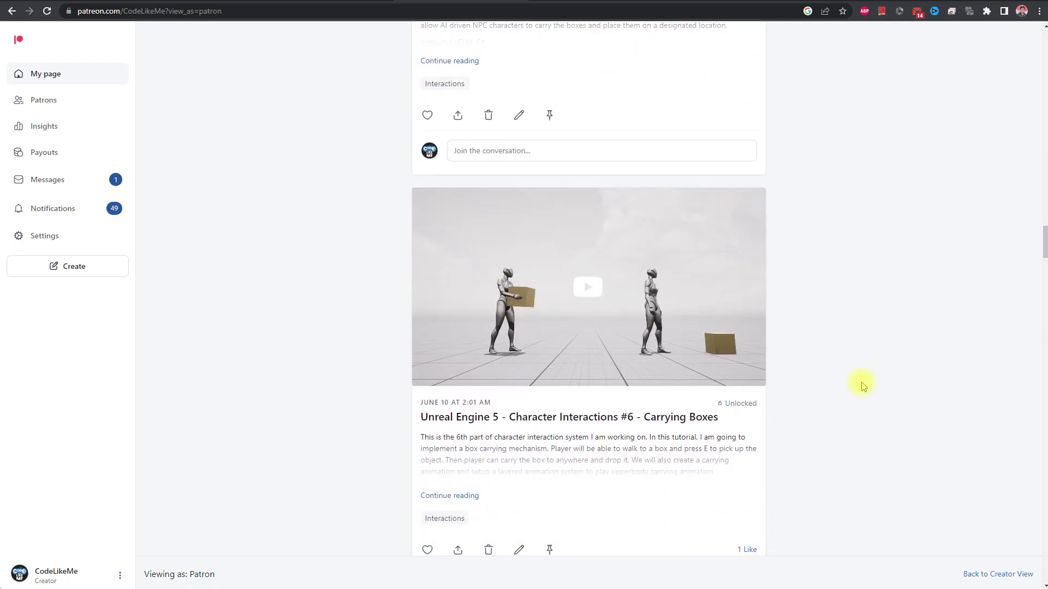
scroll(862, 387, down, 3)
scroll(862, 386, down, 3)
scroll(862, 387, down, 2)
scroll(862, 387, down, 3)
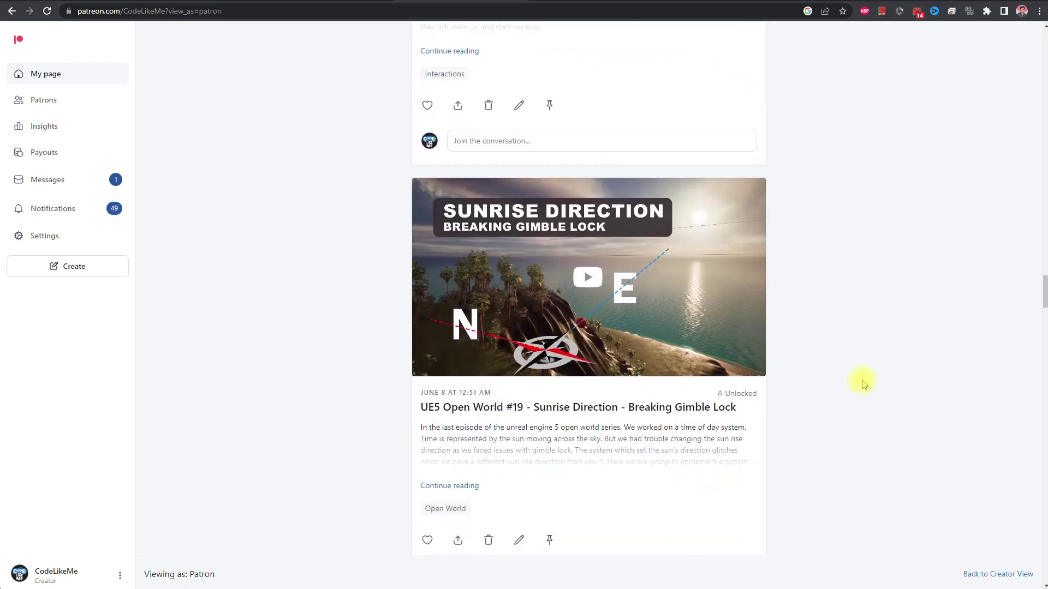
scroll(864, 384, down, 3)
scroll(864, 383, down, 1)
scroll(862, 384, down, 2)
scroll(863, 382, down, 2)
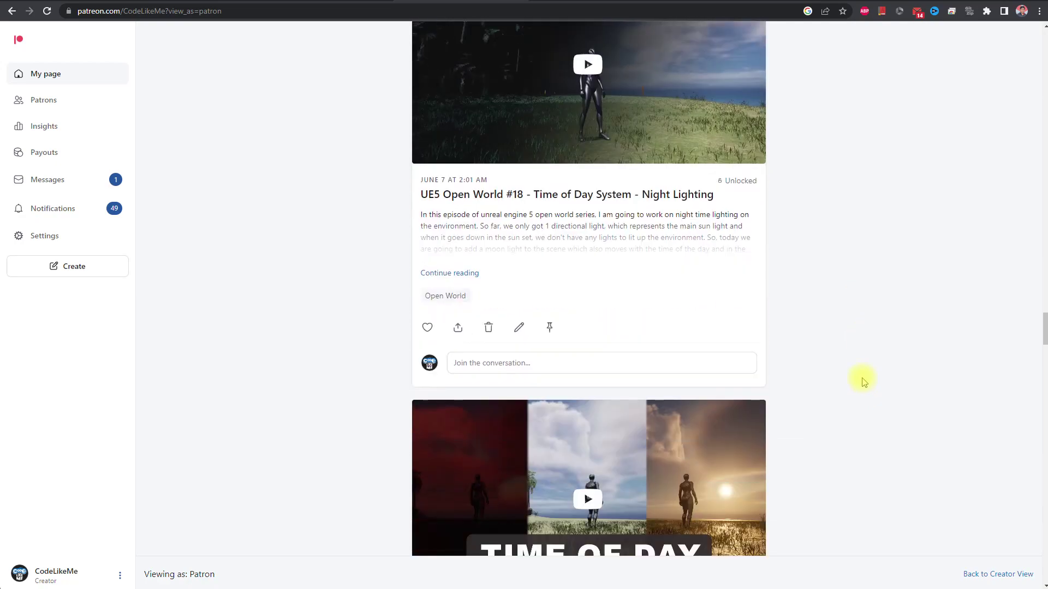